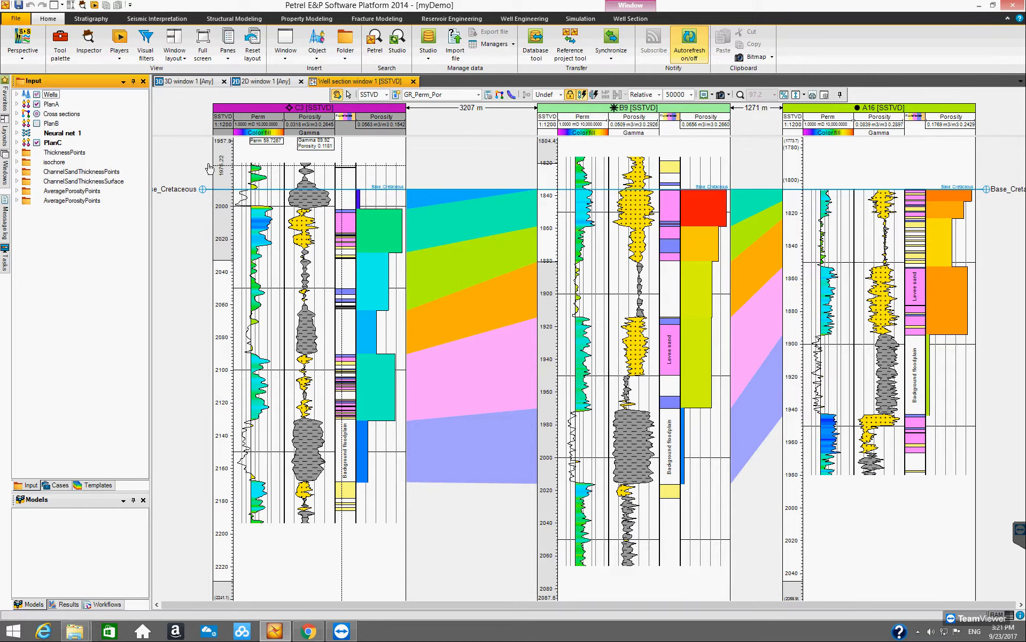
Show the Facies_cutoff [Neural net 1] log and all PlanA stratigraphy horizons in the well section.
{"action": "left_click", "coordinate": [17, 94]}
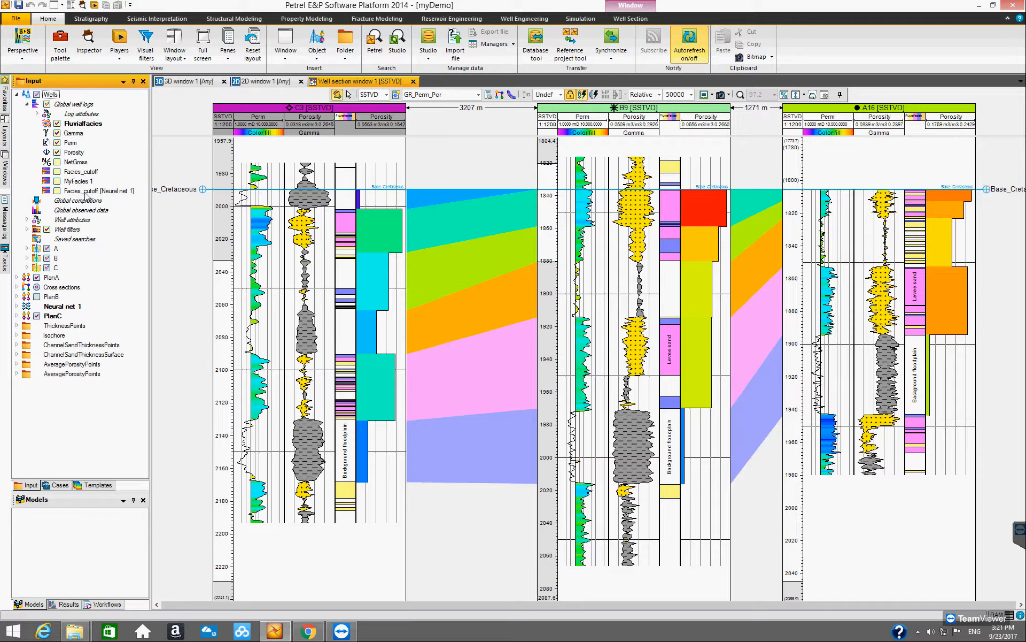
{"action": "left_click", "coordinate": [58, 191]}
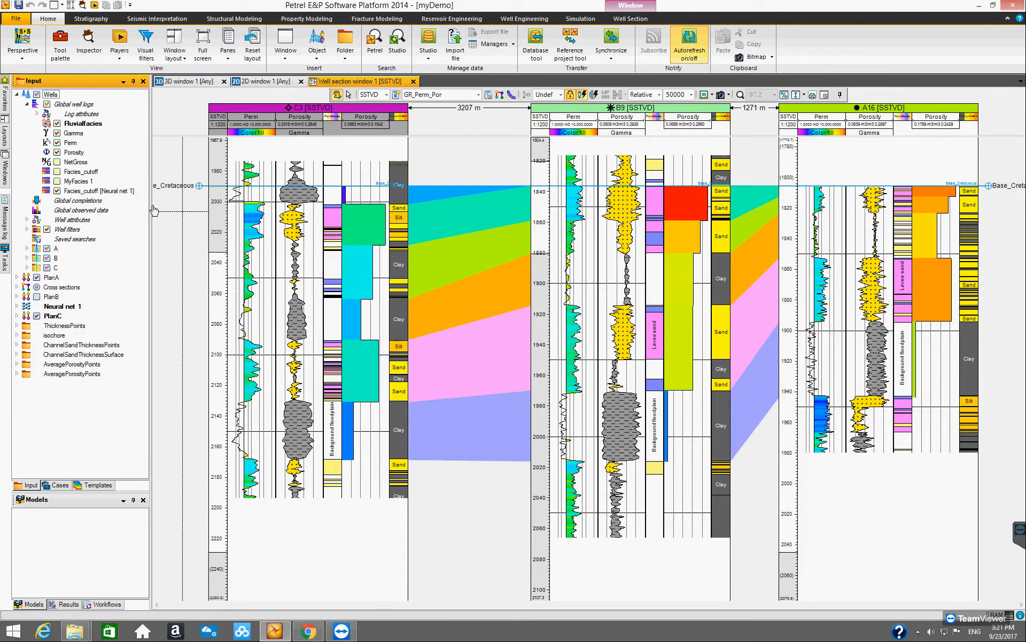
{"action": "left_click", "coordinate": [17, 278]}
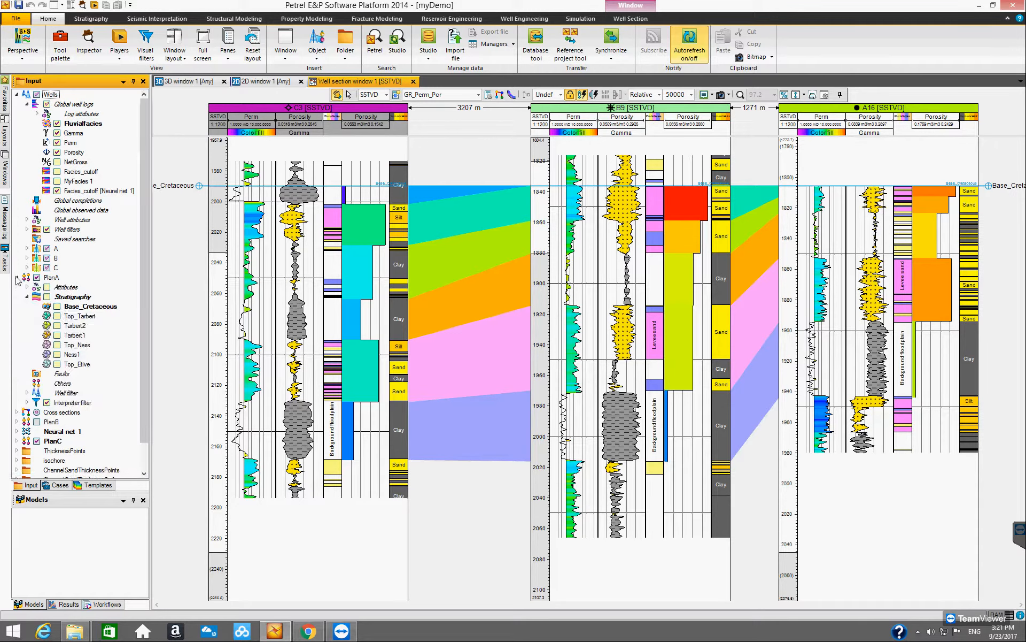
{"action": "left_click", "coordinate": [47, 298]}
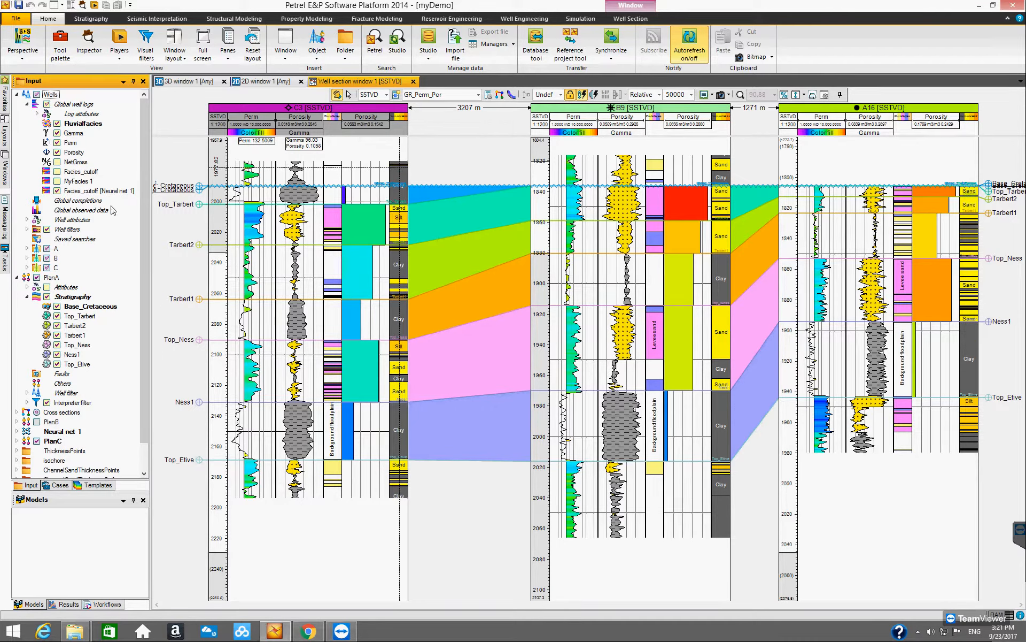
Examine the facies codes, background colors and patterns defined in the MyColors discrete color table.
{"action": "left_click", "coordinate": [94, 487]}
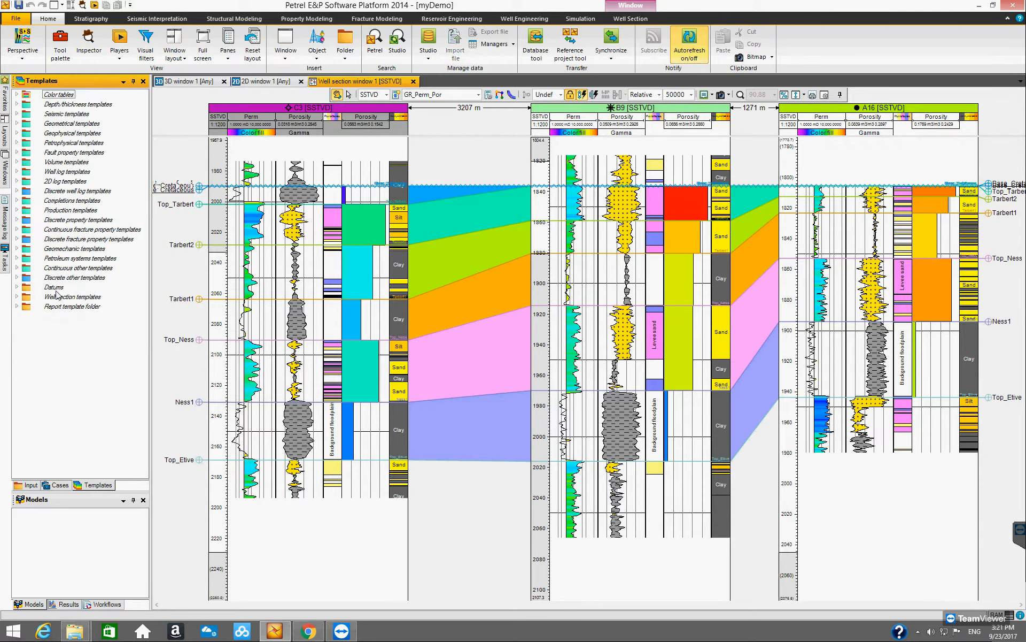
{"action": "left_click", "coordinate": [23, 96]}
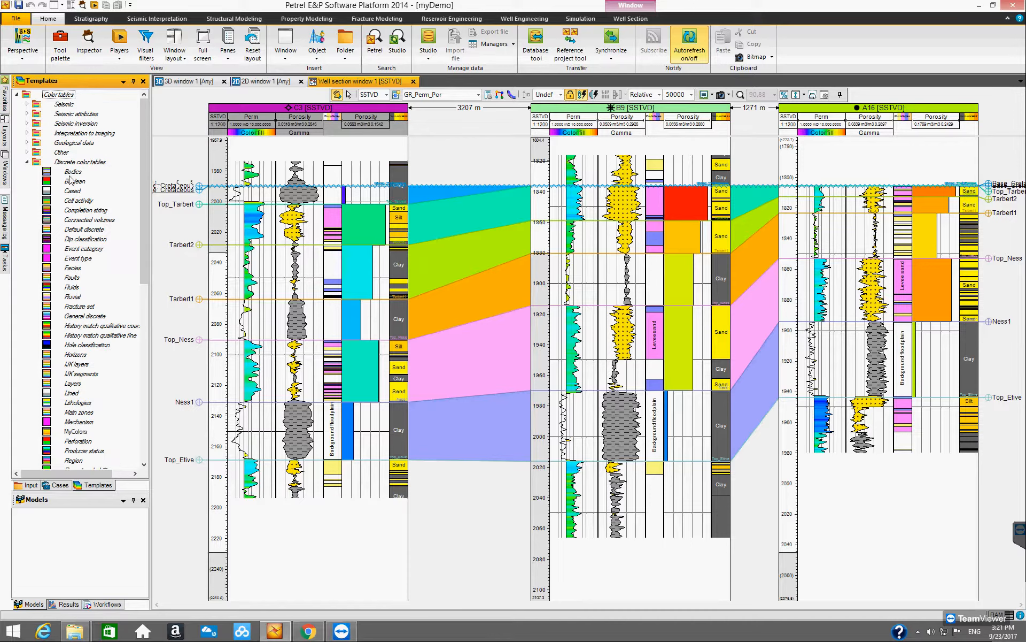
{"action": "left_click_drag", "start_coordinate": [144, 203], "coordinate": [151, 345]}
{"action": "scroll", "coordinate": [83, 216], "scroll_direction": "up", "scroll_amount": 3}
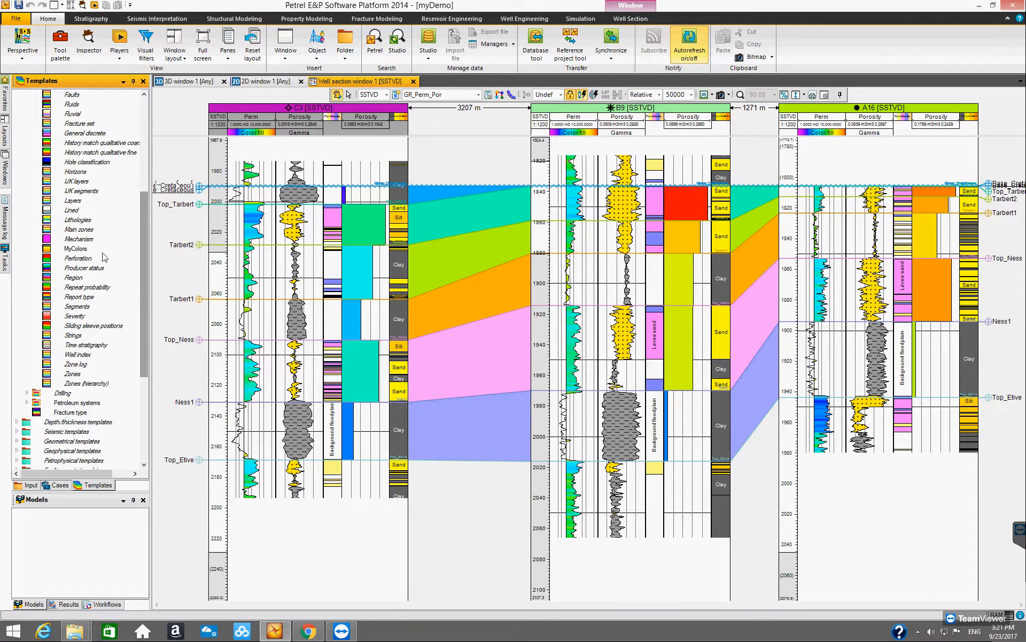
{"action": "left_click", "coordinate": [80, 248]}
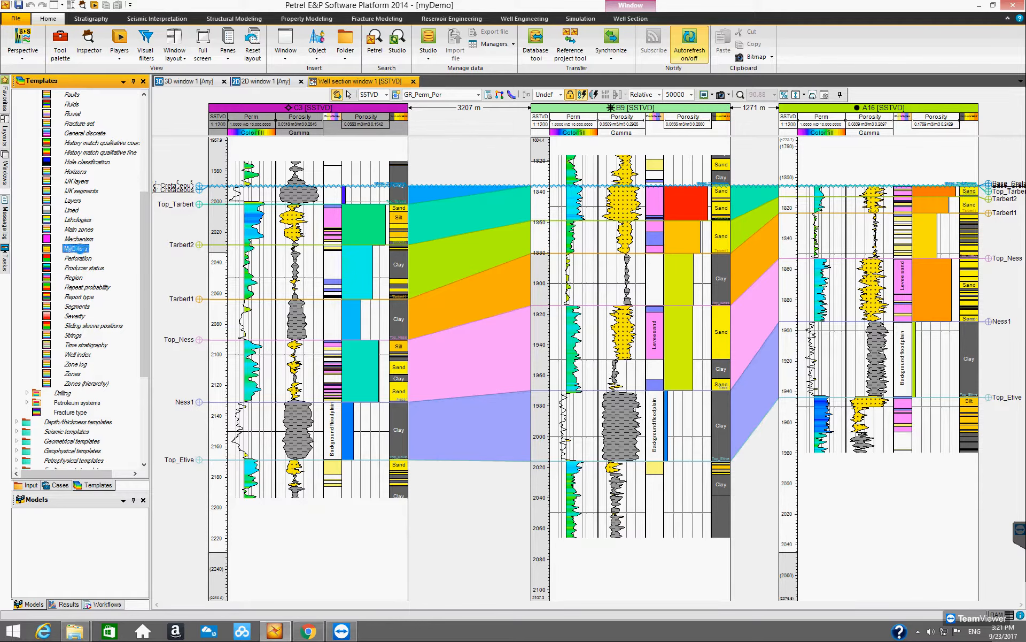
{"action": "double_click", "coordinate": [80, 249]}
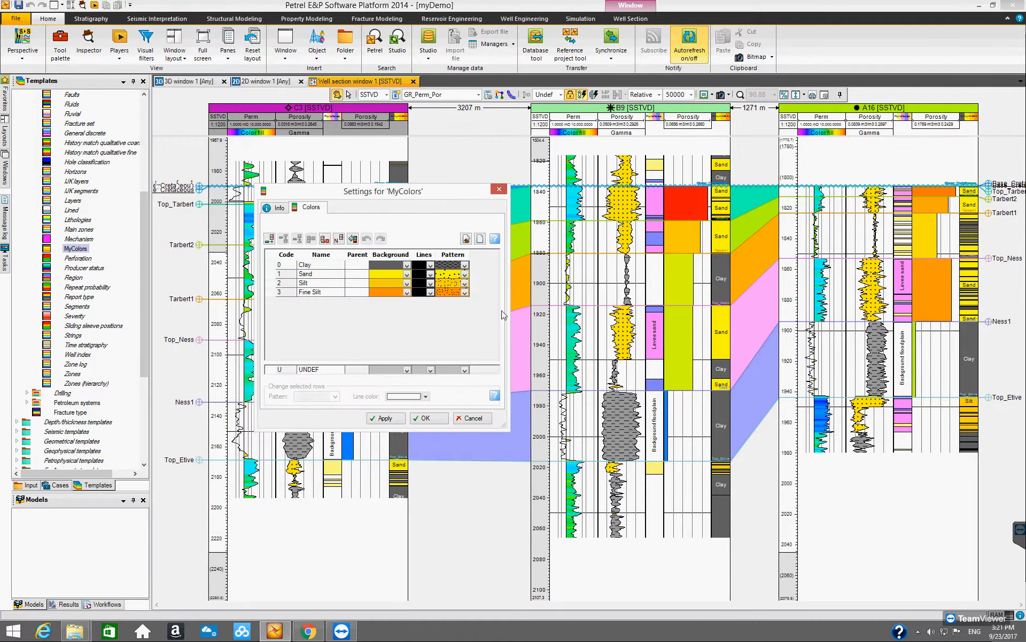
{"action": "left_click_drag", "start_coordinate": [540, 285], "coordinate": [557, 285]}
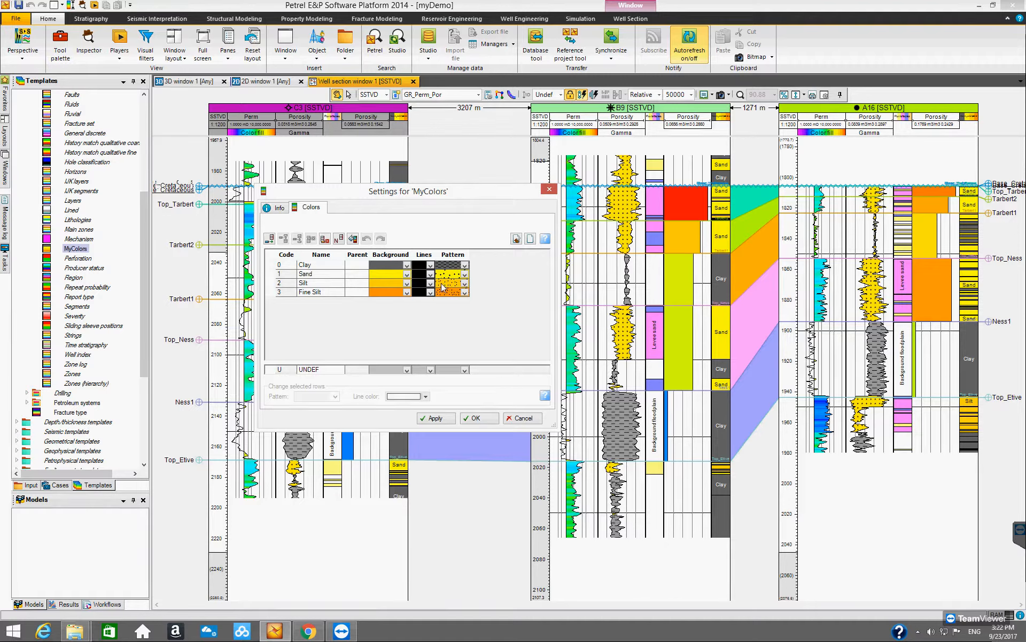
{"action": "left_click", "coordinate": [549, 190]}
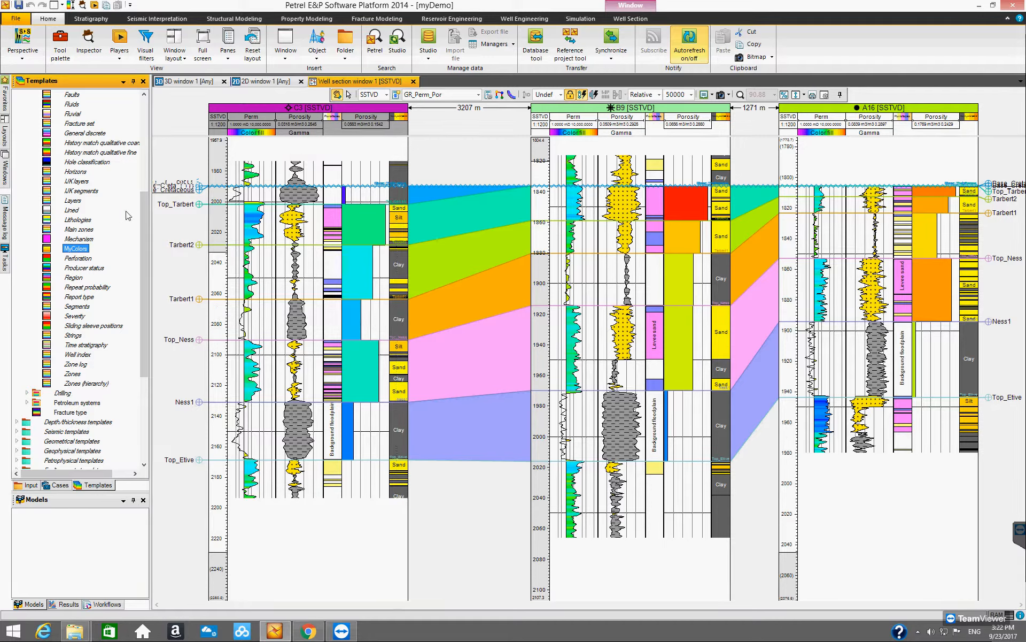
Collapse the discrete color tables and the Color tables folder, and return to the project's input data.
{"action": "scroll", "coordinate": [138, 143], "scroll_direction": "up", "scroll_amount": 1}
{"action": "scroll", "coordinate": [138, 142], "scroll_direction": "up", "scroll_amount": 6}
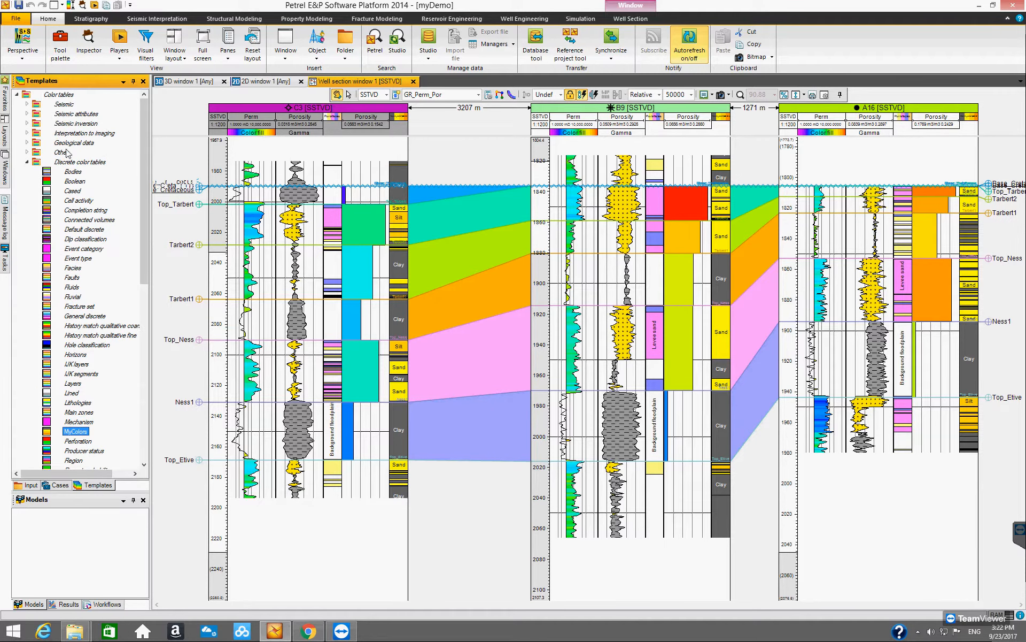
{"action": "left_click", "coordinate": [27, 162]}
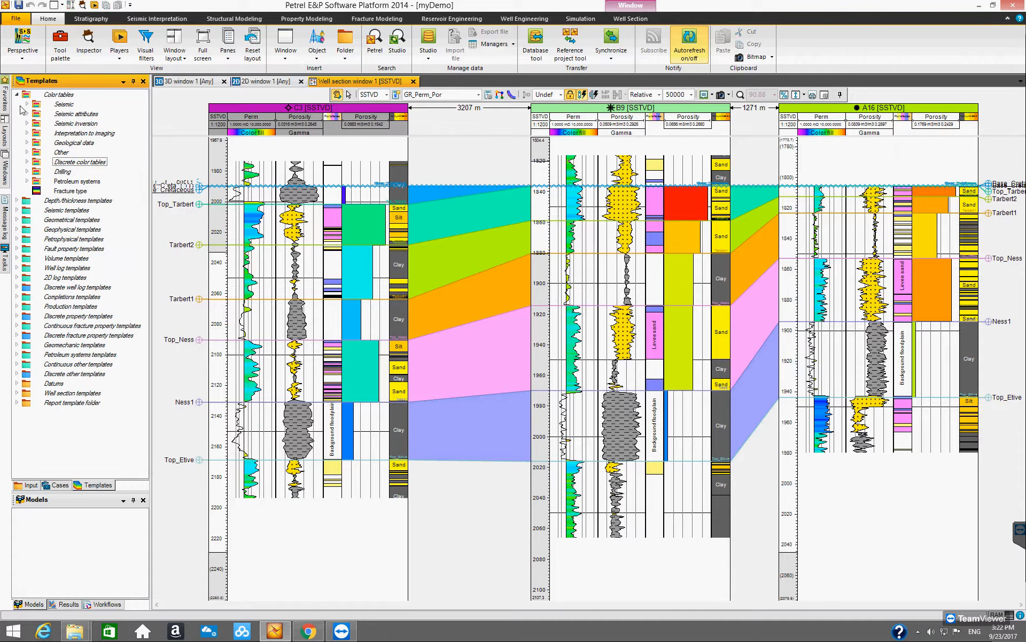
{"action": "left_click", "coordinate": [17, 95]}
{"action": "left_click", "coordinate": [30, 485]}
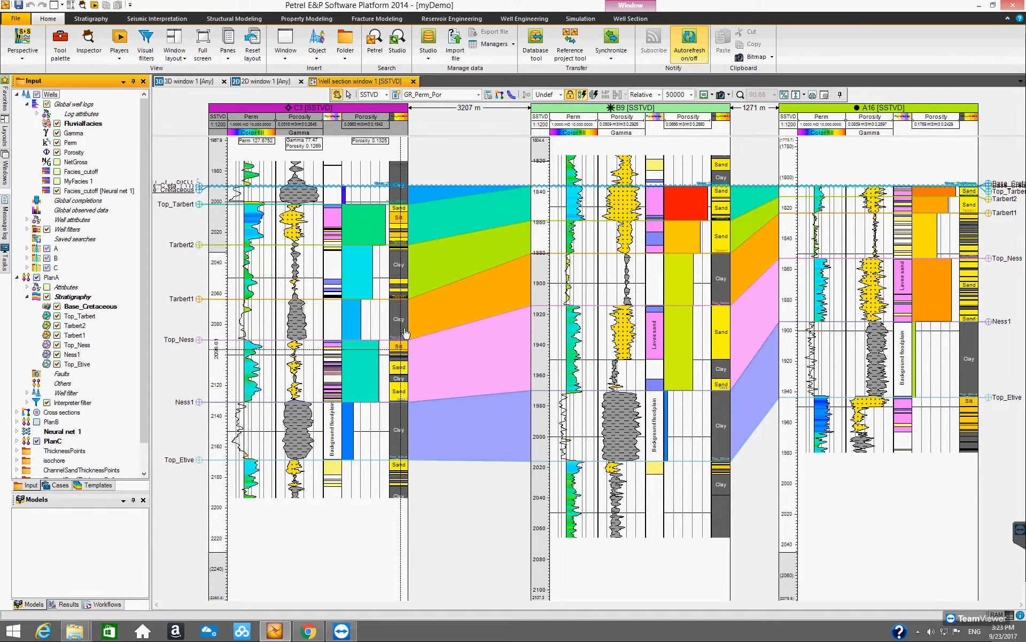
In the GR_Perm_Por well section template, enable pattern fill for the Facies_cutoff [Neural net 1] log.
{"action": "left_click", "coordinate": [489, 95]}
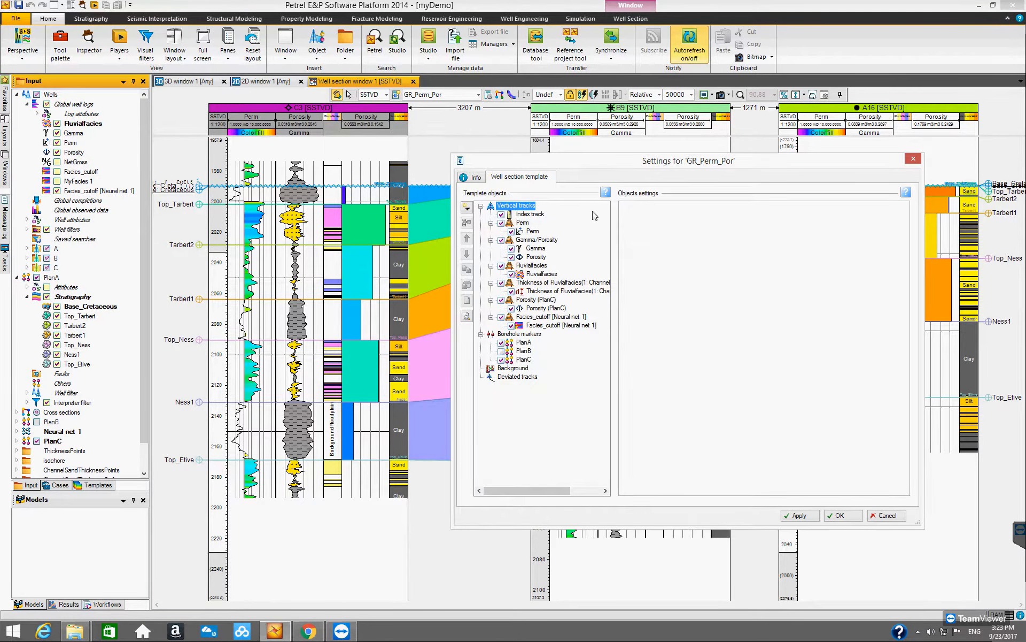
{"action": "left_click_drag", "start_coordinate": [575, 164], "coordinate": [598, 163]}
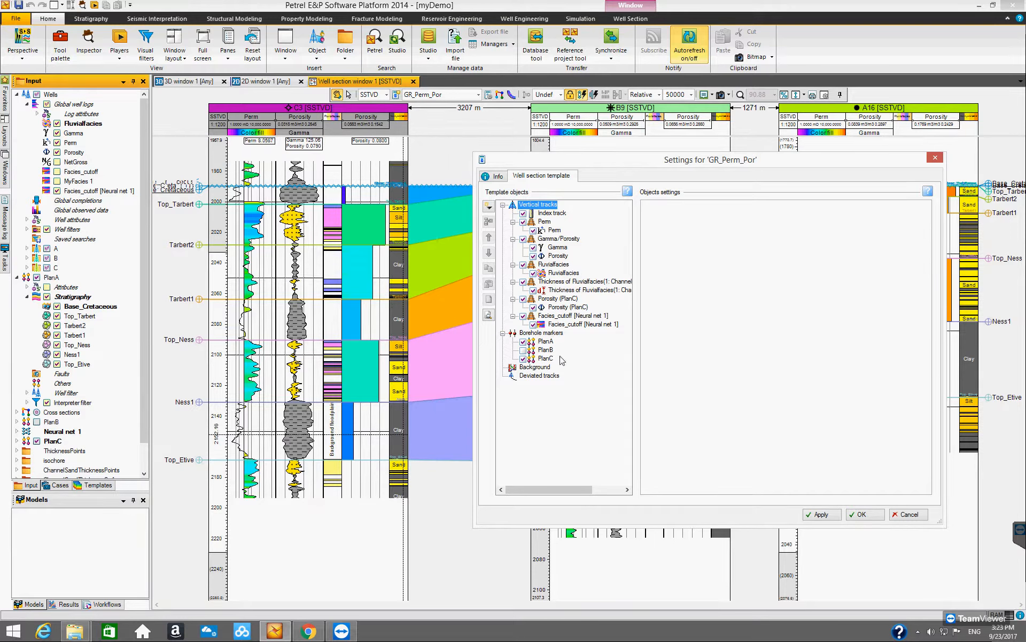
{"action": "left_click", "coordinate": [561, 320]}
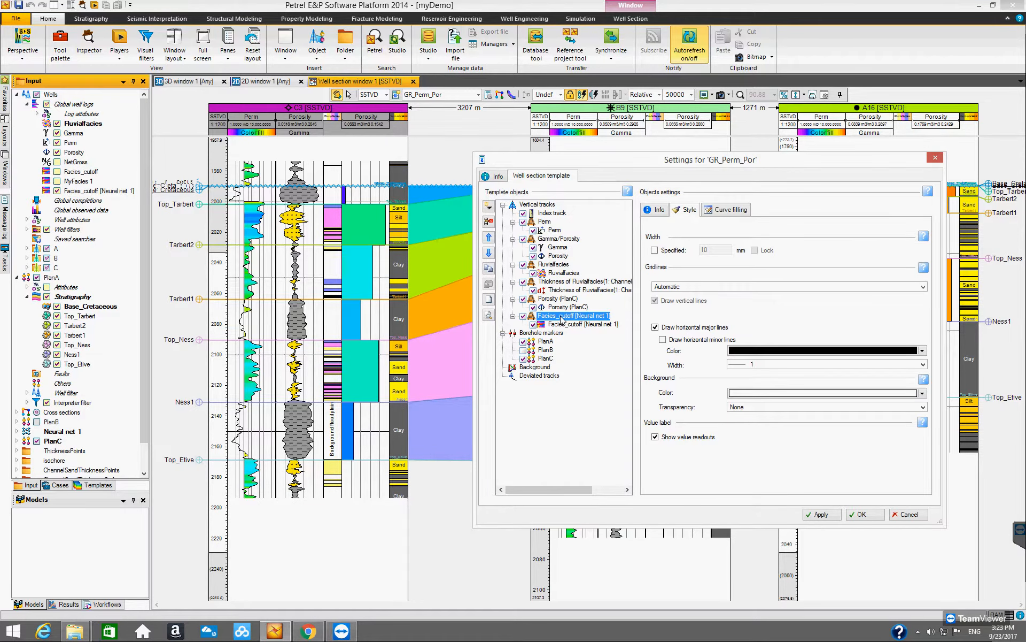
{"action": "left_click", "coordinate": [562, 326]}
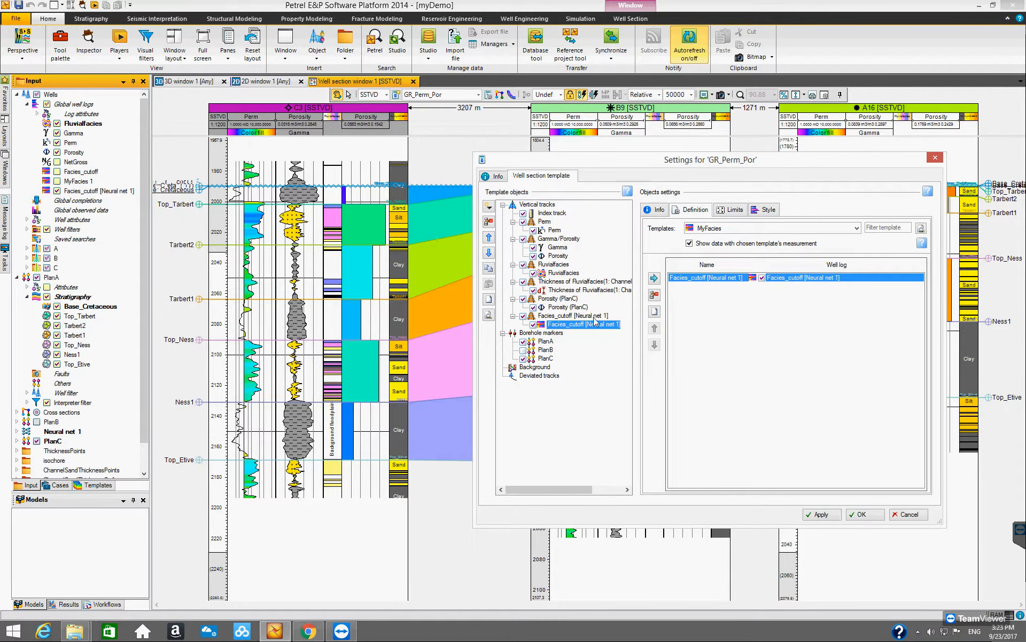
{"action": "left_click_drag", "start_coordinate": [654, 164], "coordinate": [551, 189]}
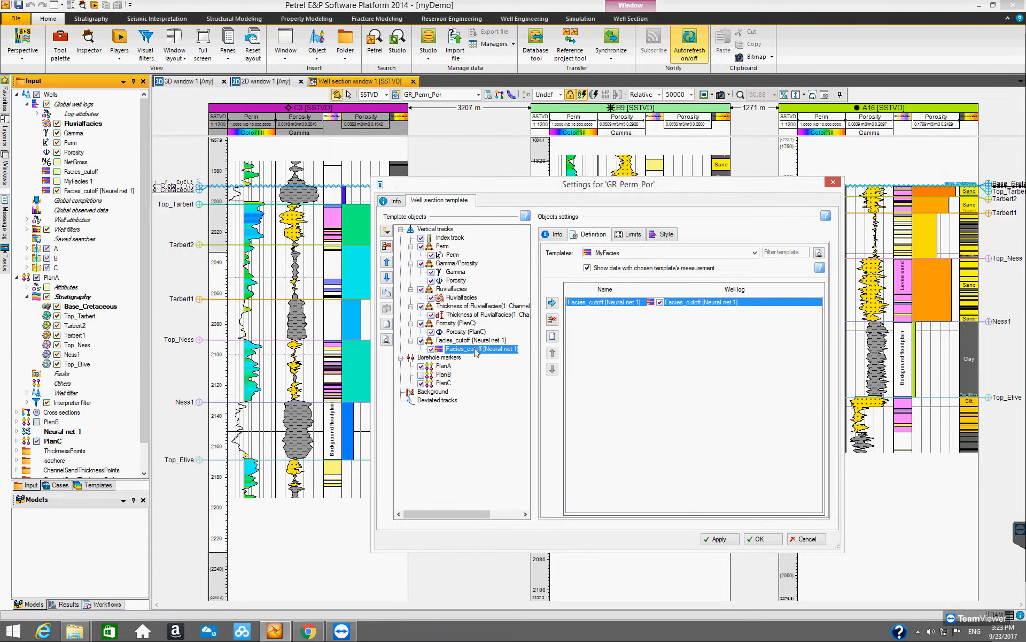
{"action": "left_click", "coordinate": [666, 235]}
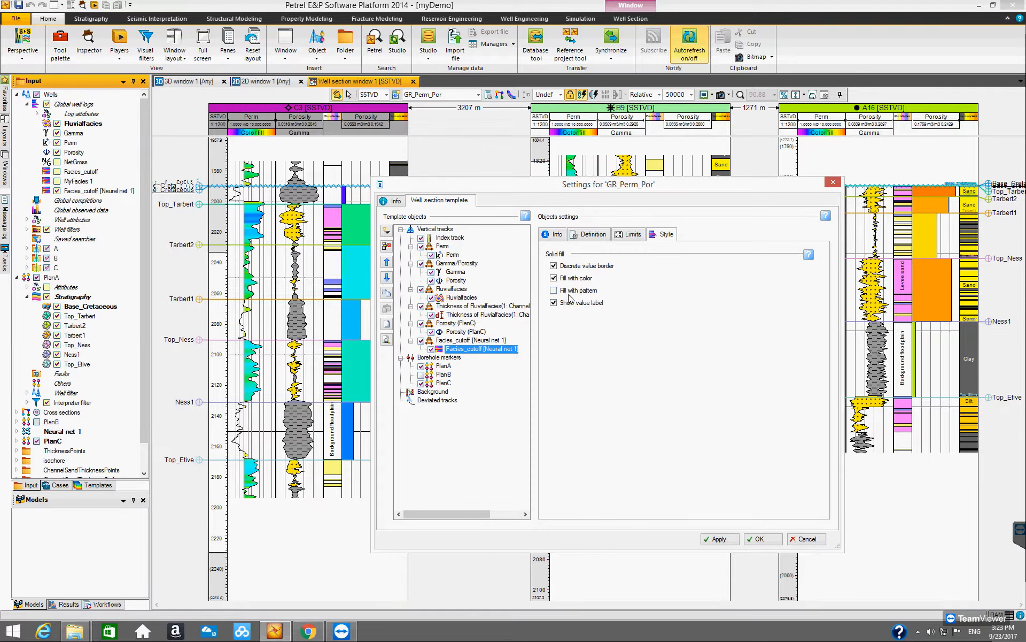
{"action": "left_click_drag", "start_coordinate": [624, 194], "coordinate": [723, 179]}
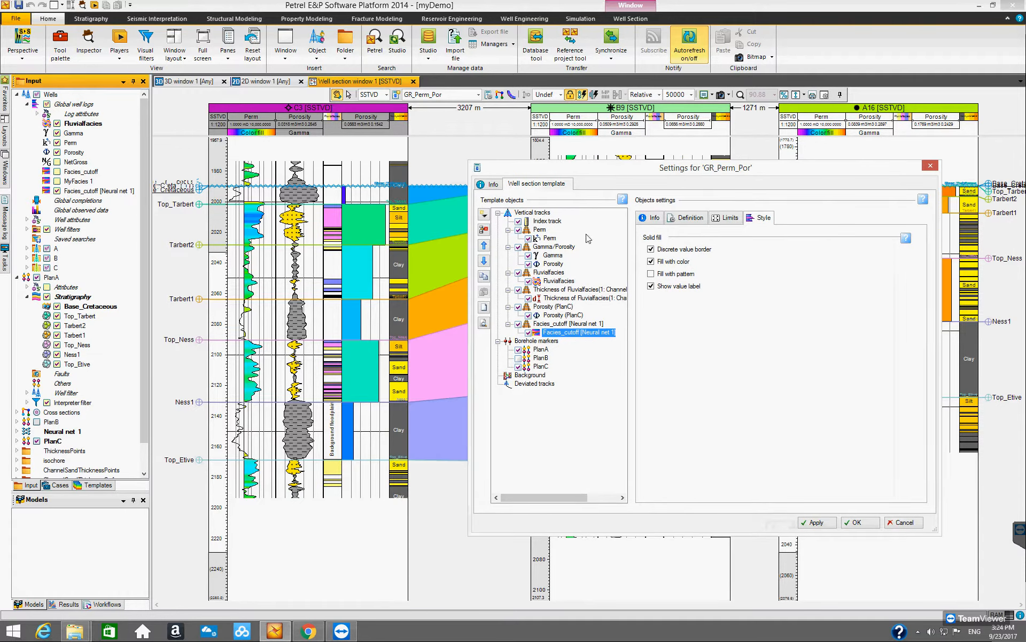
{"action": "left_click", "coordinate": [650, 273]}
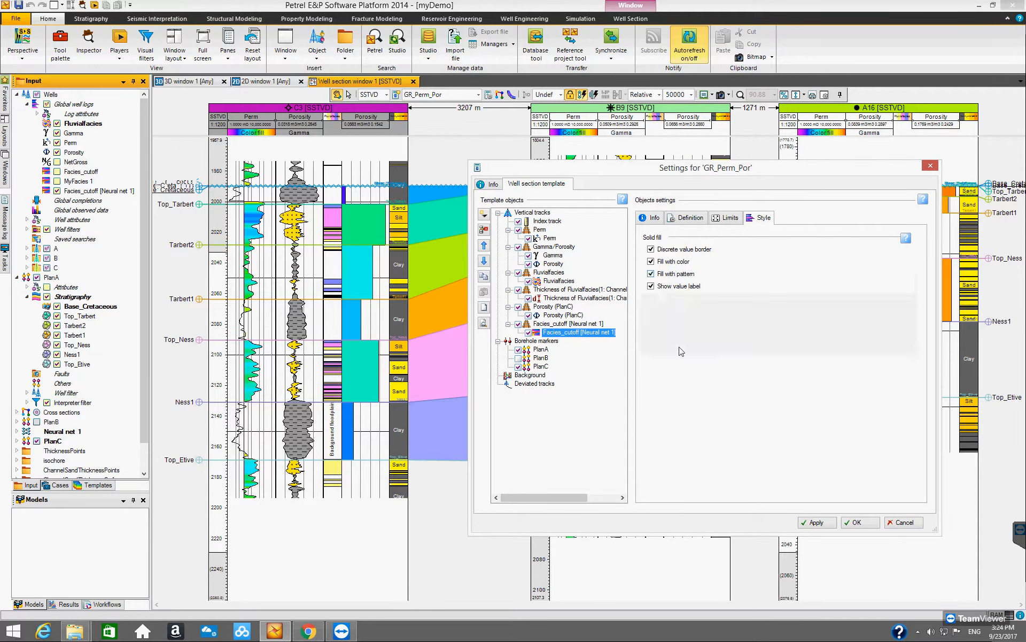
{"action": "left_click", "coordinate": [822, 526]}
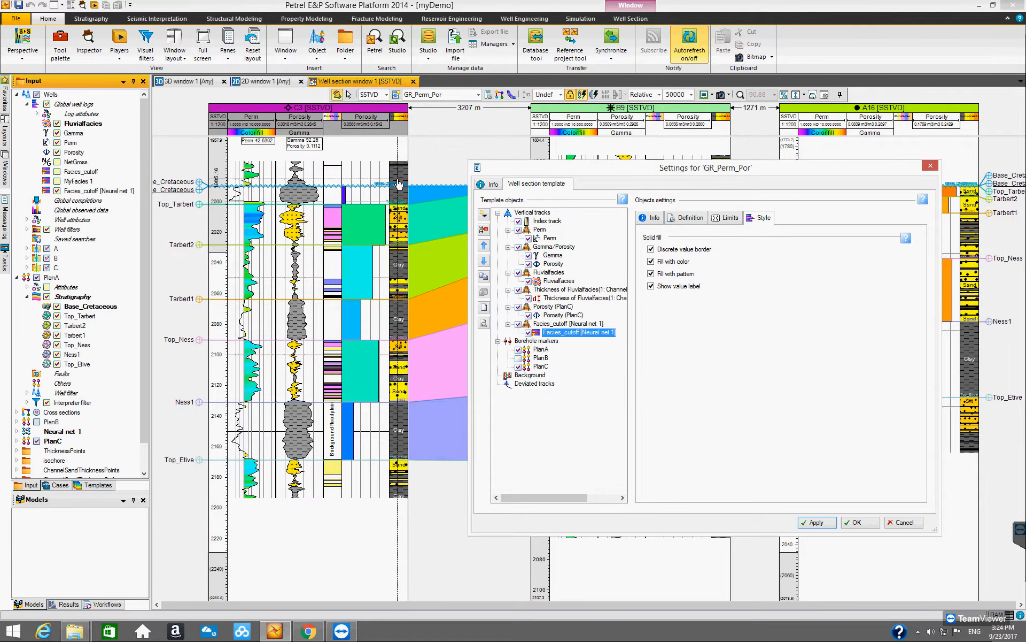
{"action": "left_click_drag", "start_coordinate": [549, 170], "coordinate": [527, 159]}
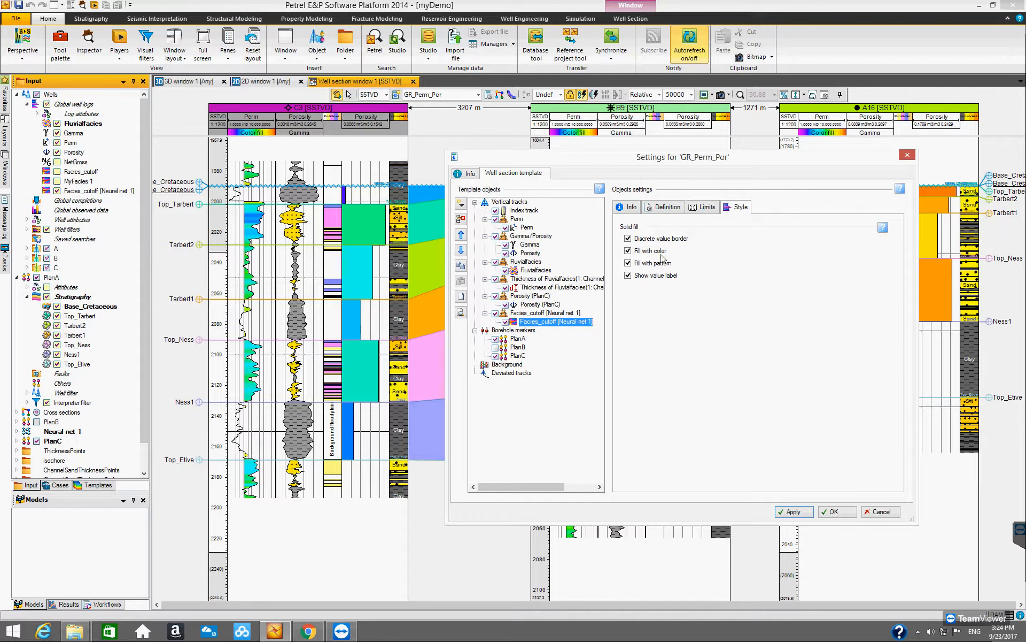
{"action": "left_click_drag", "start_coordinate": [612, 155], "coordinate": [598, 199]}
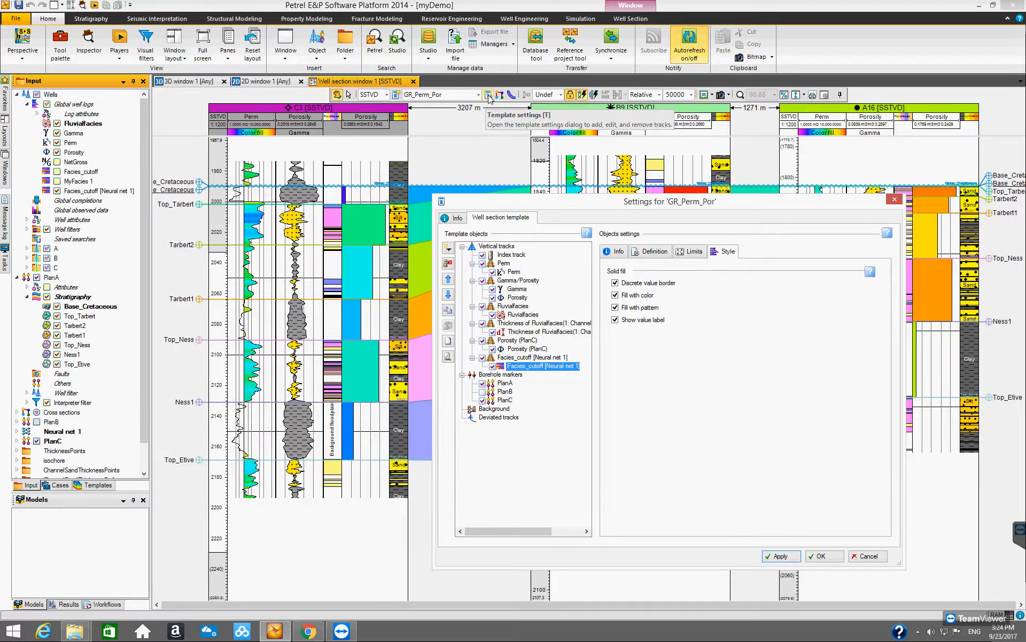
{"action": "left_click", "coordinate": [822, 556]}
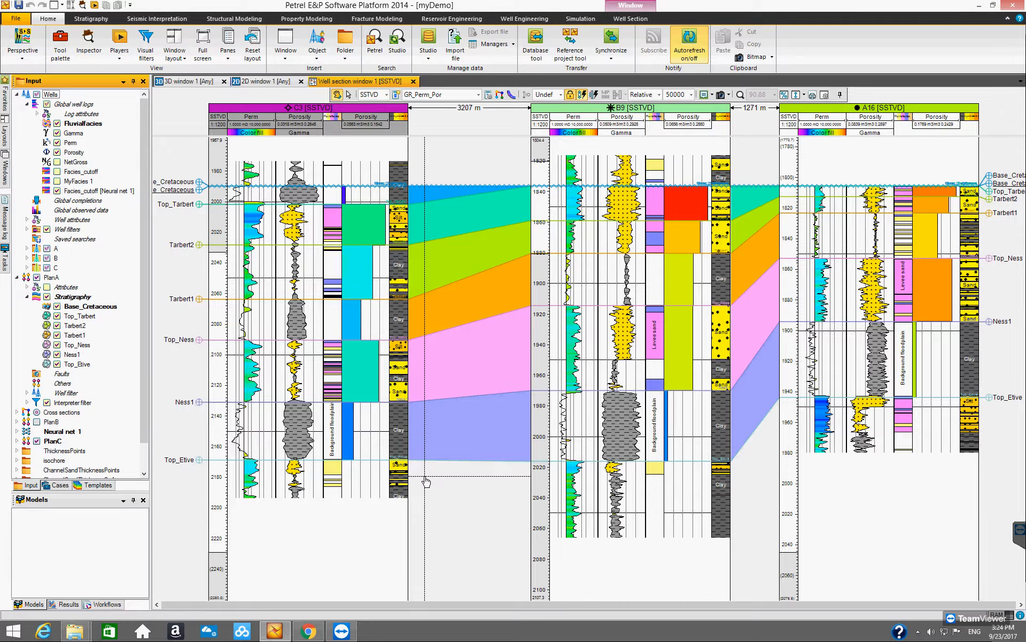
Show the MyFacies 1 log as an additional track in the well section.
{"action": "left_click_drag", "start_coordinate": [143, 322], "coordinate": [146, 273]}
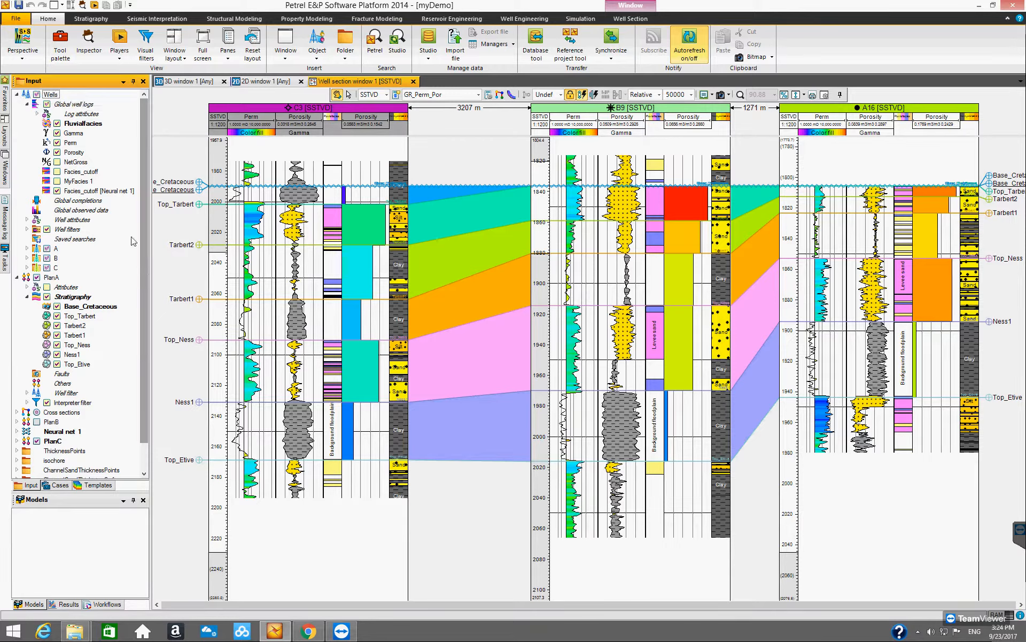
{"action": "left_click", "coordinate": [109, 194]}
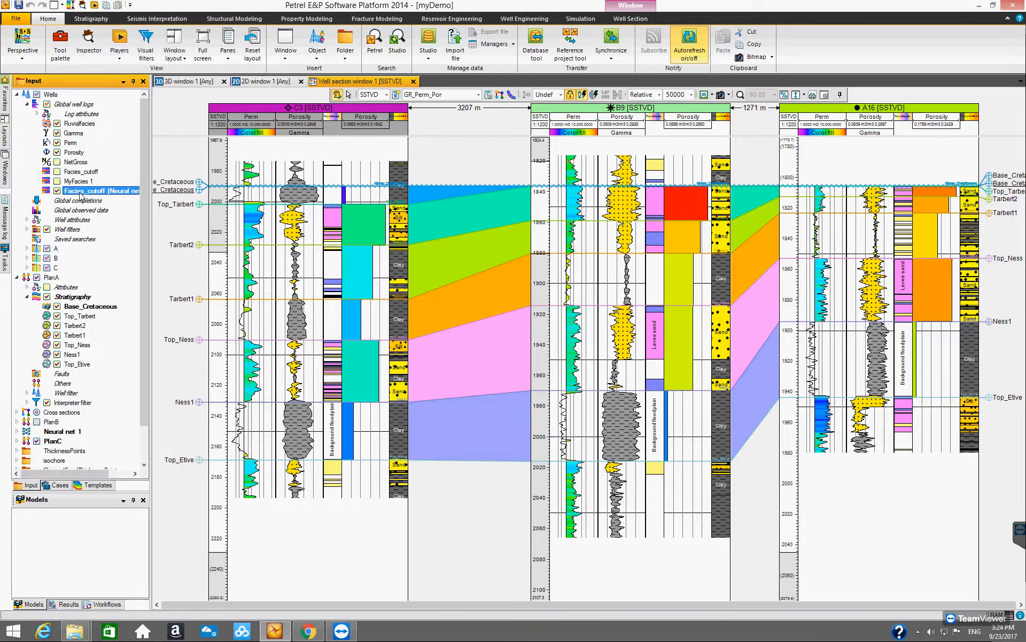
{"action": "left_click", "coordinate": [77, 172]}
{"action": "left_click", "coordinate": [78, 192]}
{"action": "left_click", "coordinate": [57, 181]}
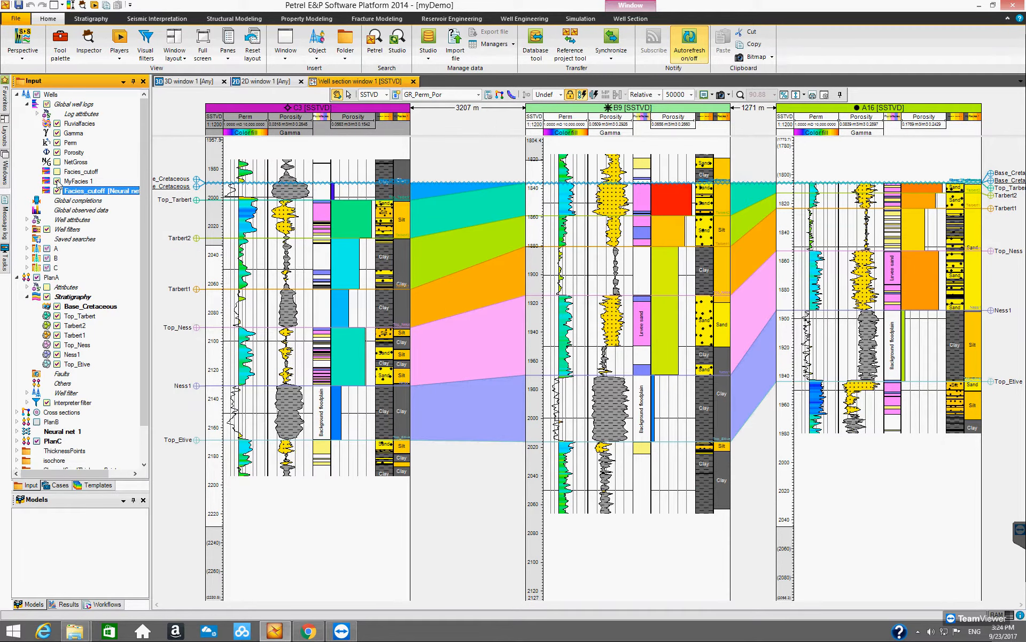
Rename the MyFacies 1 log as Facies_manual in its settings.
{"action": "left_click", "coordinate": [77, 182]}
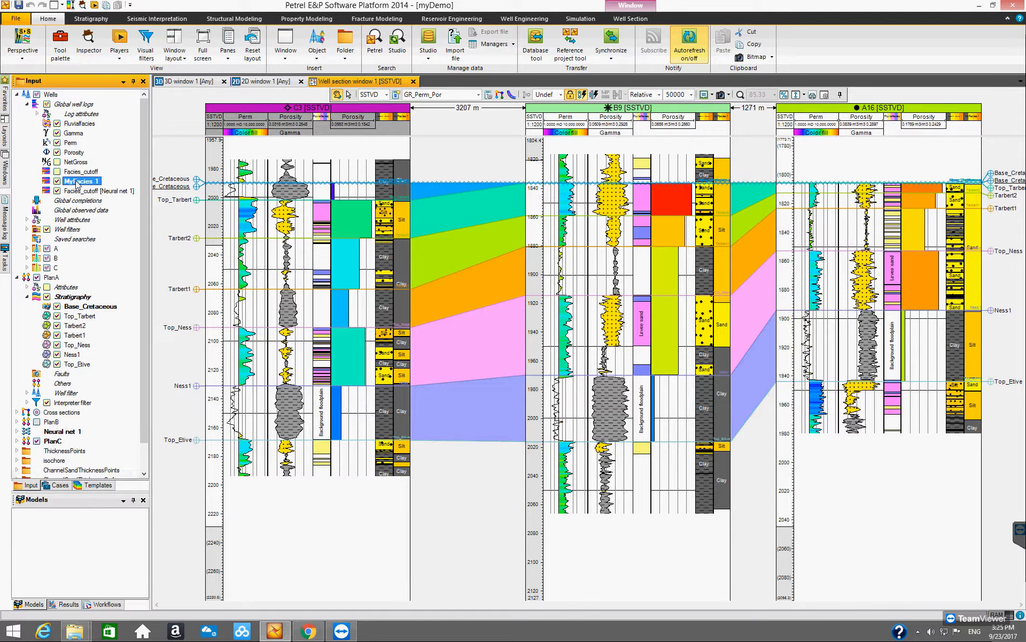
{"action": "right_click", "coordinate": [78, 184]}
{"action": "left_click", "coordinate": [94, 188]}
{"action": "left_click_drag", "start_coordinate": [206, 82], "coordinate": [417, 147]}
{"action": "left_click_drag", "start_coordinate": [483, 202], "coordinate": [521, 220]}
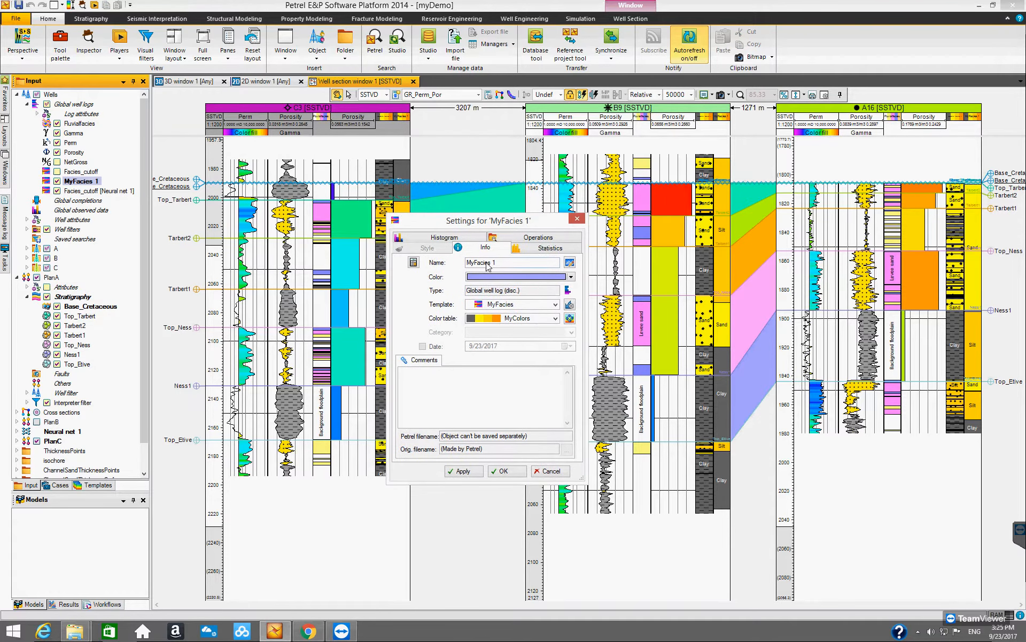
{"action": "left_click_drag", "start_coordinate": [506, 264], "coordinate": [458, 261]}
{"action": "type", "text": "F"}
{"action": "left_click", "coordinate": [505, 471]}
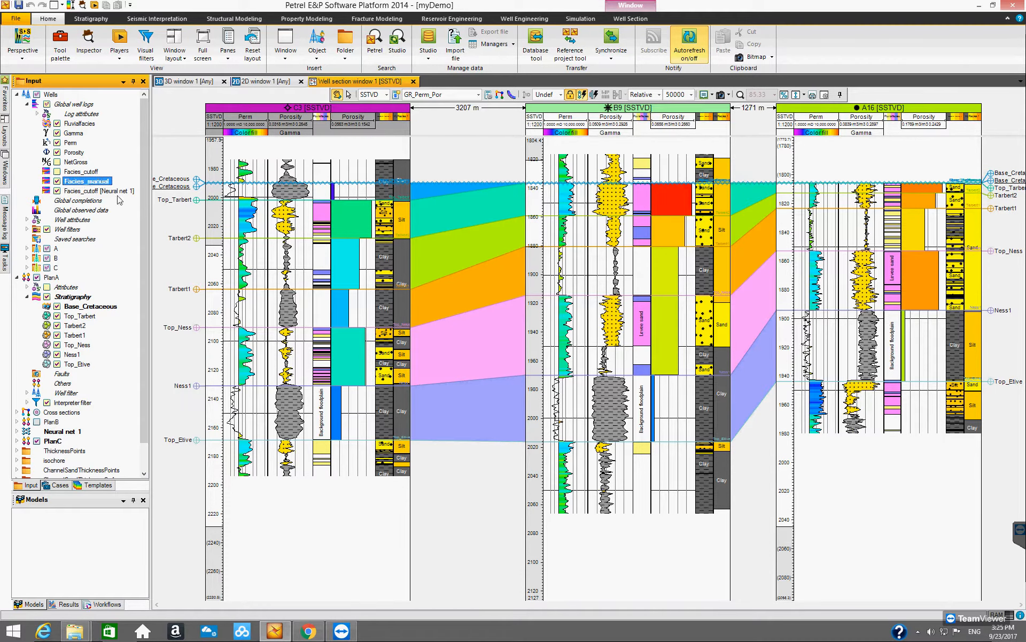
Rename the Facies_cutoff [Neural net 1] log as Facies_neuralnet in its settings.
{"action": "left_click", "coordinate": [95, 191]}
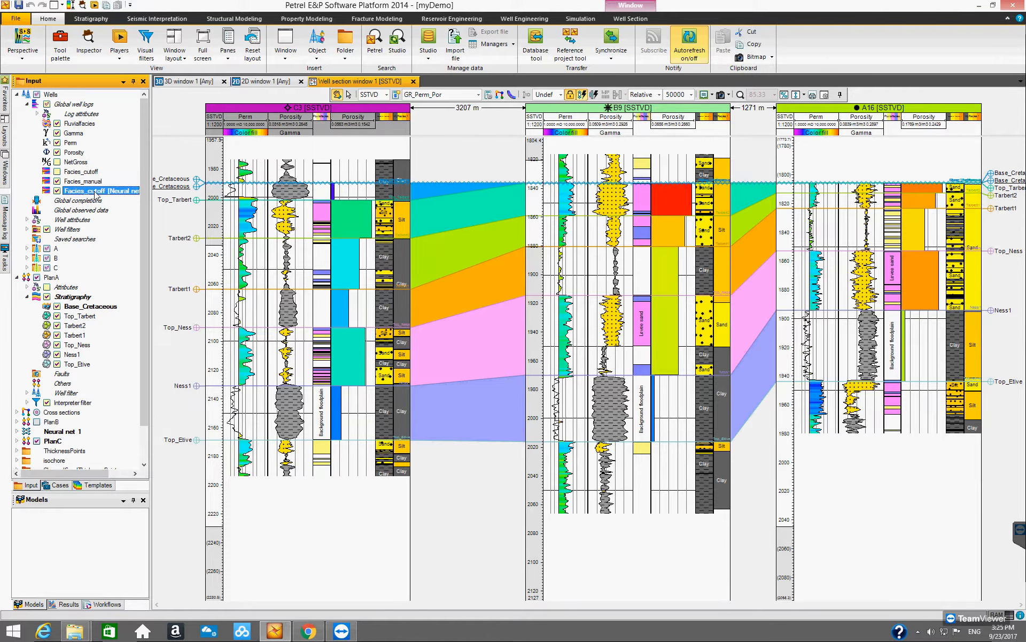
{"action": "right_click", "coordinate": [94, 192]}
{"action": "left_click", "coordinate": [107, 200]}
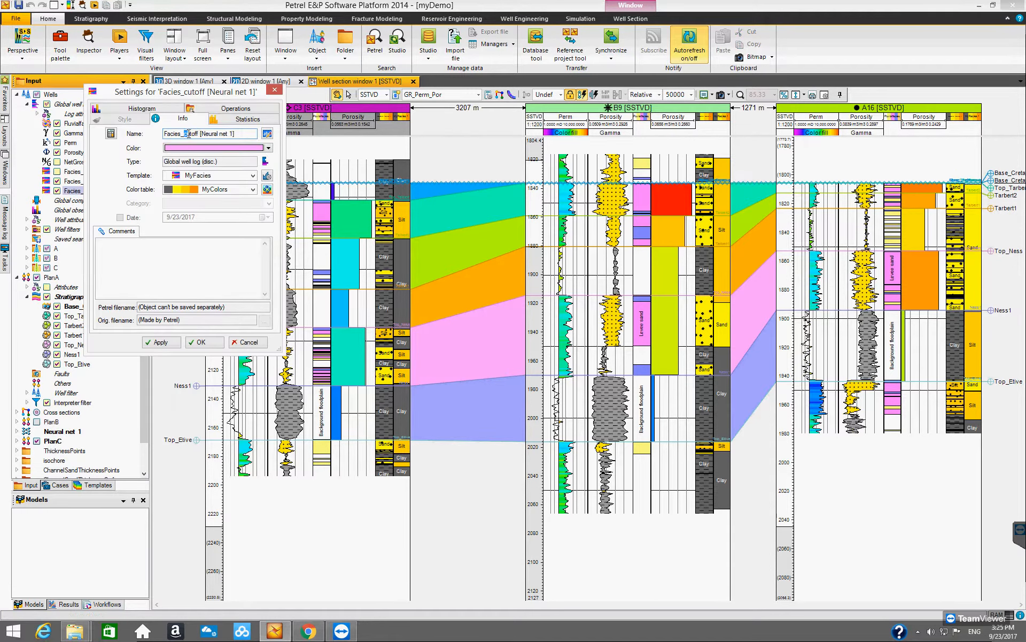
{"action": "key", "text": "BackSpace"}
{"action": "key", "text": "BackSpace"}
{"action": "key", "text": "BackSpace"}
{"action": "type", "text": "n"}
{"action": "left_click", "coordinate": [201, 341]}
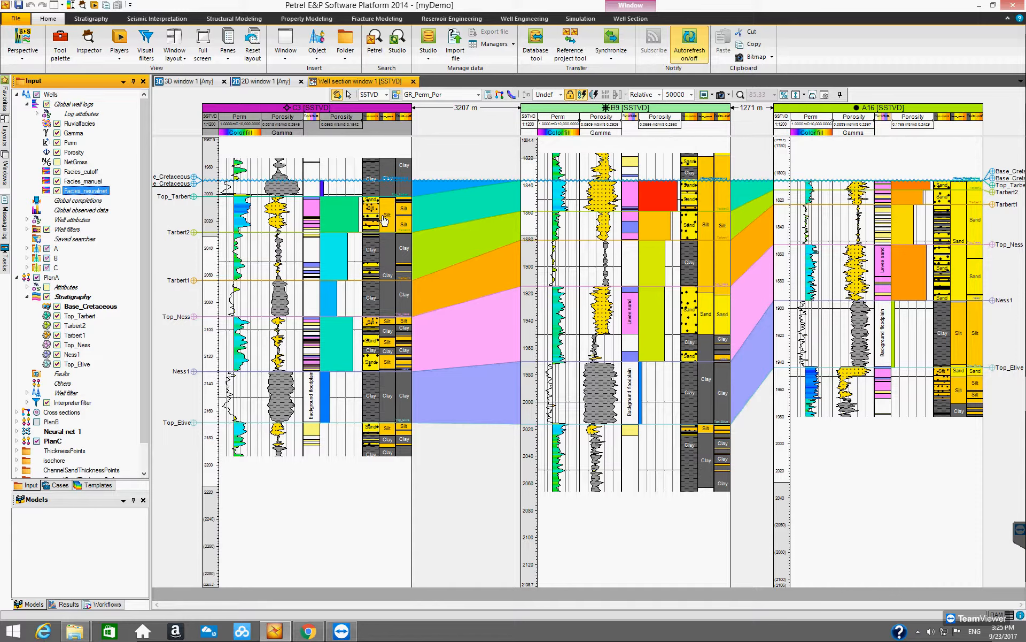
In the GR_Perm_Por well section template, enable pattern fill for the Facies_cutoff log and apply it.
{"action": "left_click", "coordinate": [81, 181]}
{"action": "left_click", "coordinate": [80, 182]}
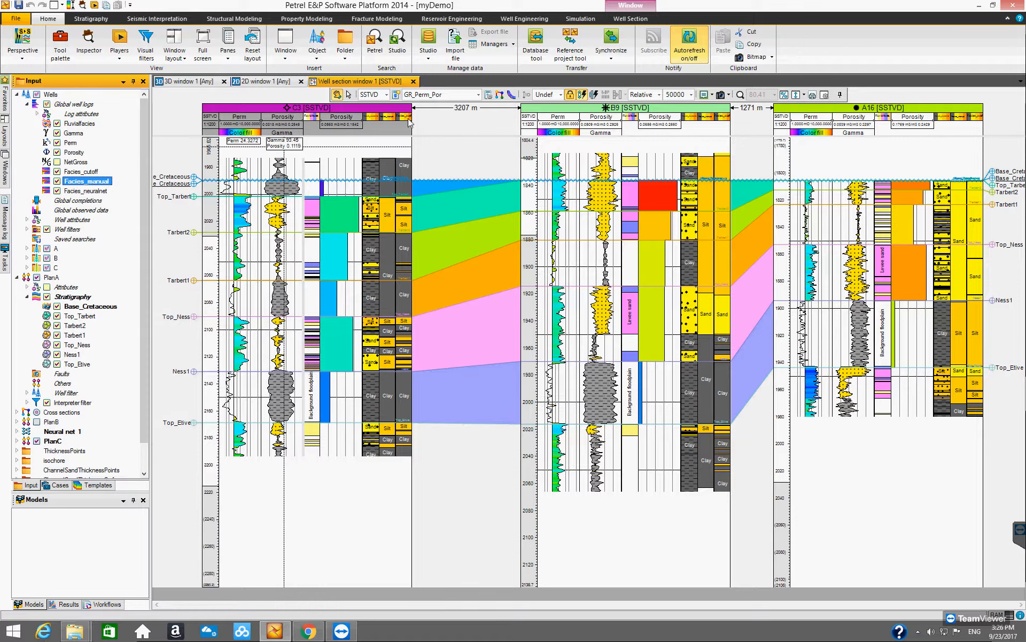
{"action": "left_click", "coordinate": [488, 95]}
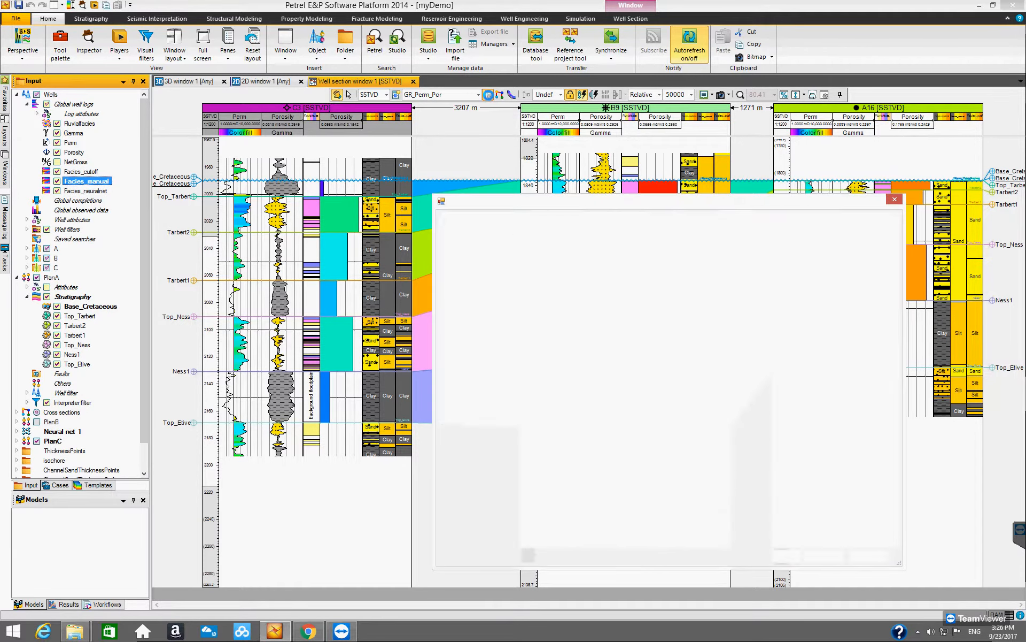
{"action": "left_click_drag", "start_coordinate": [513, 208], "coordinate": [505, 159]}
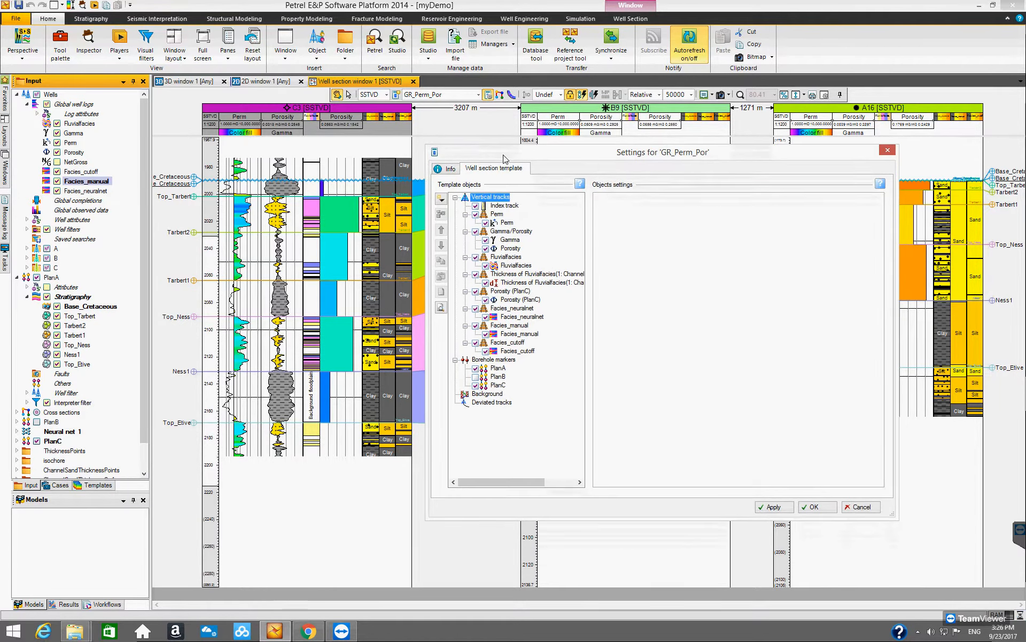
{"action": "left_click", "coordinate": [517, 345]}
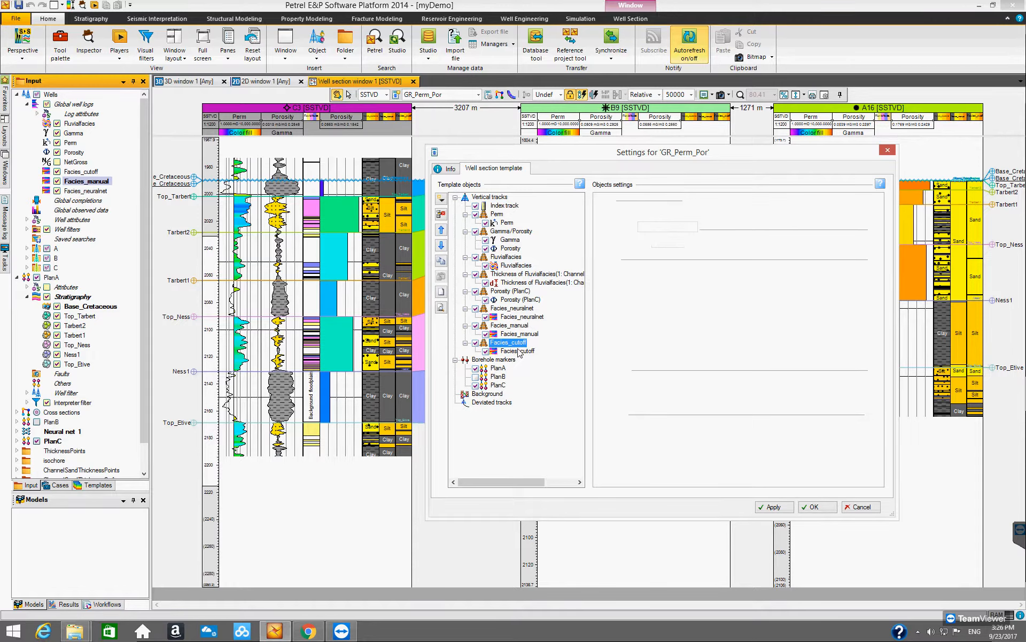
{"action": "left_click", "coordinate": [509, 352]}
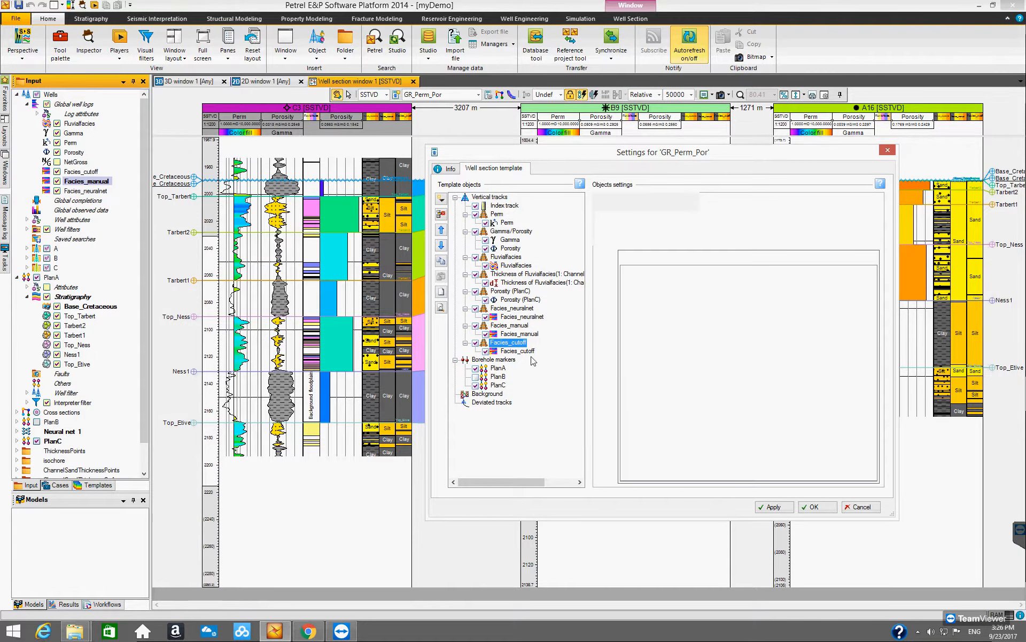
{"action": "left_click", "coordinate": [726, 203]}
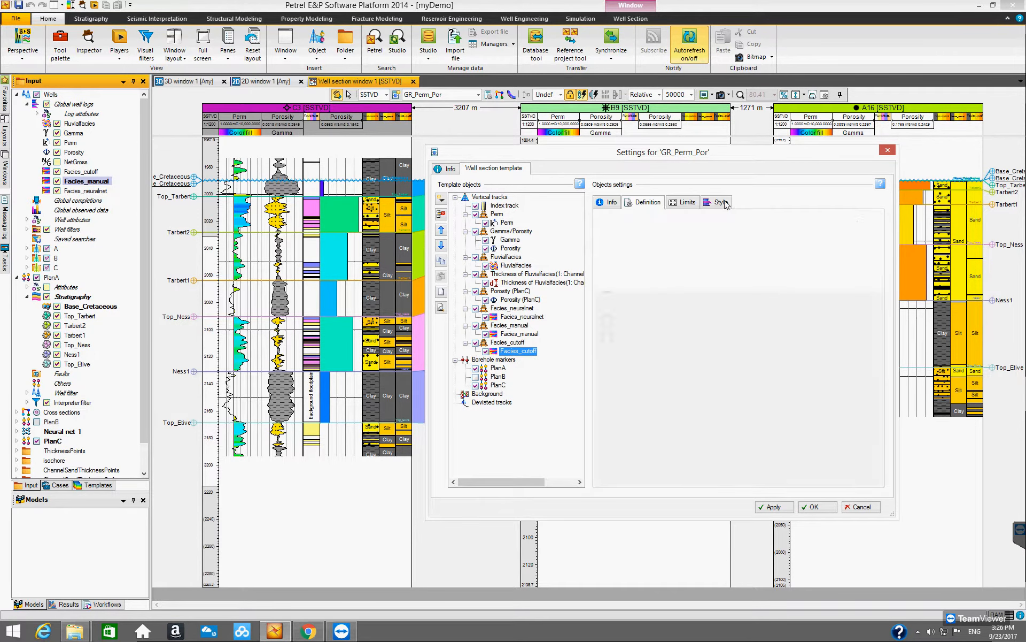
{"action": "left_click", "coordinate": [609, 259]}
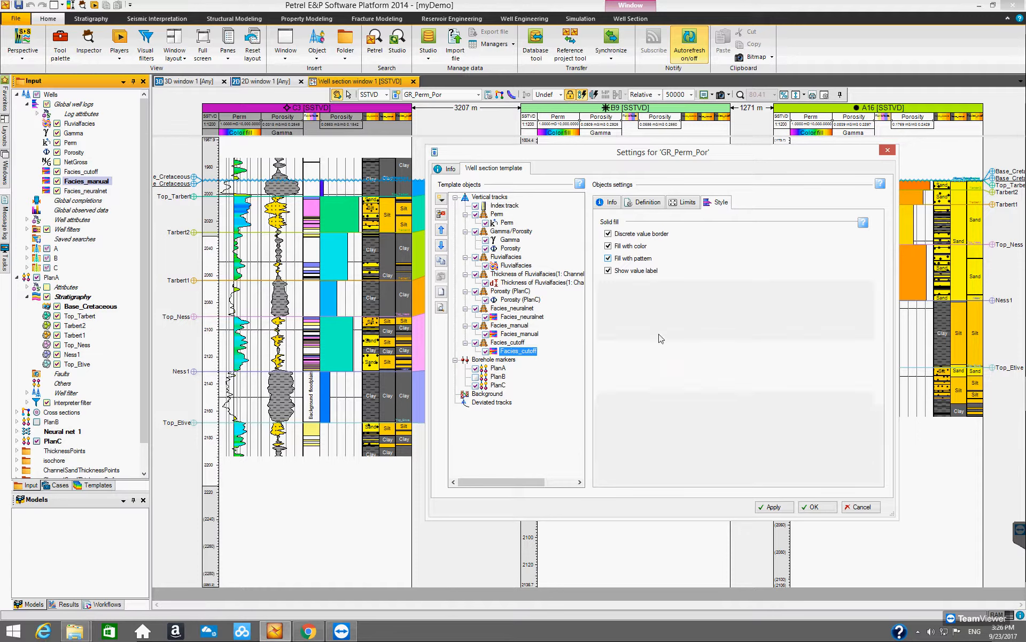
{"action": "left_click", "coordinate": [776, 507]}
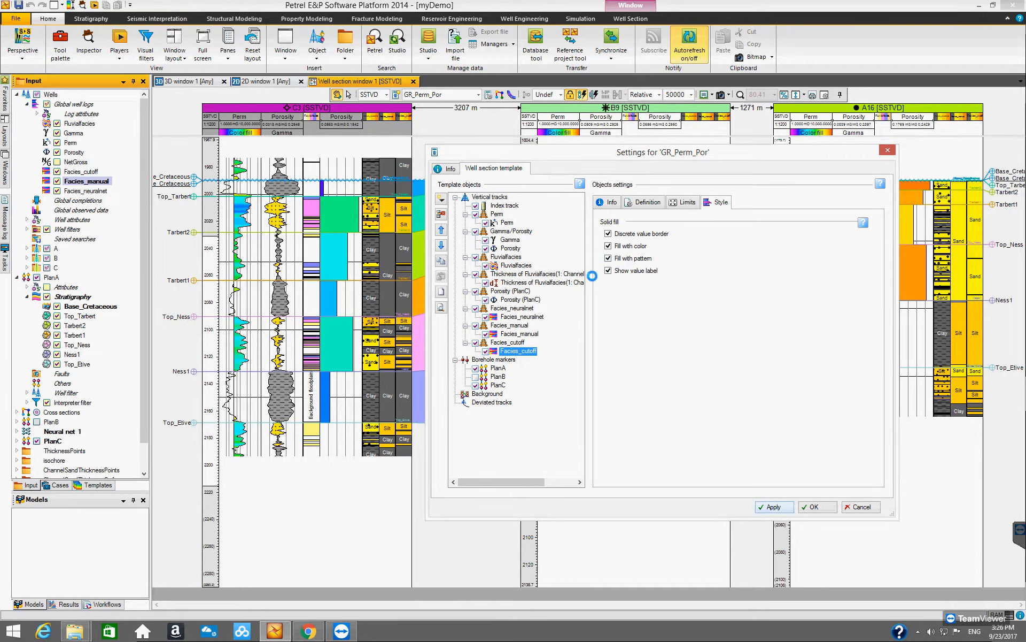
Enable pattern fill for the Facies_manual log in the template and accept the settings.
{"action": "left_click", "coordinate": [515, 335]}
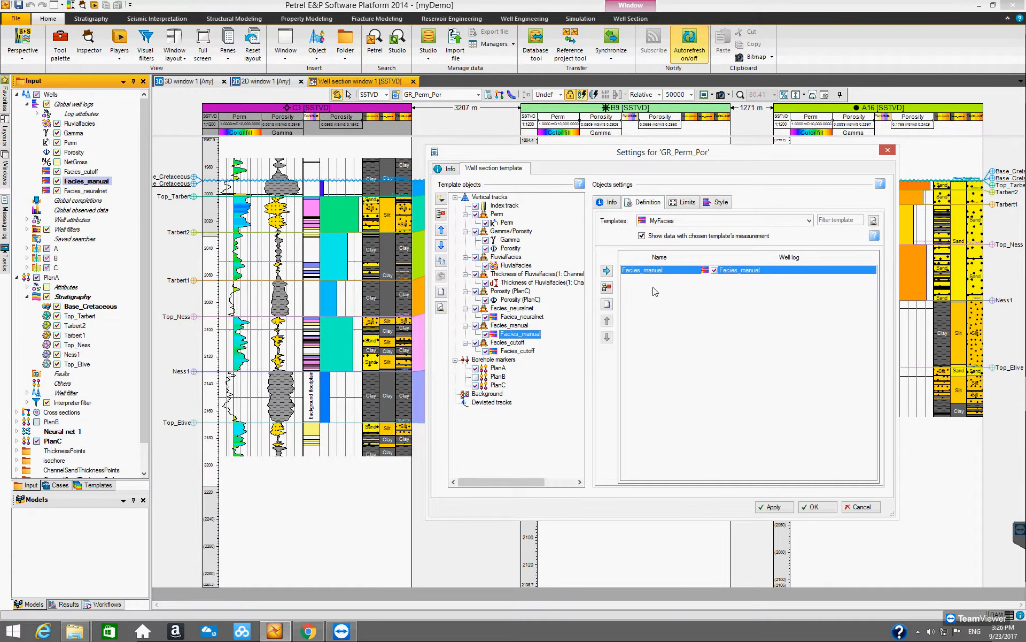
{"action": "left_click", "coordinate": [712, 205]}
{"action": "left_click", "coordinate": [610, 259]}
{"action": "left_click", "coordinate": [817, 506]}
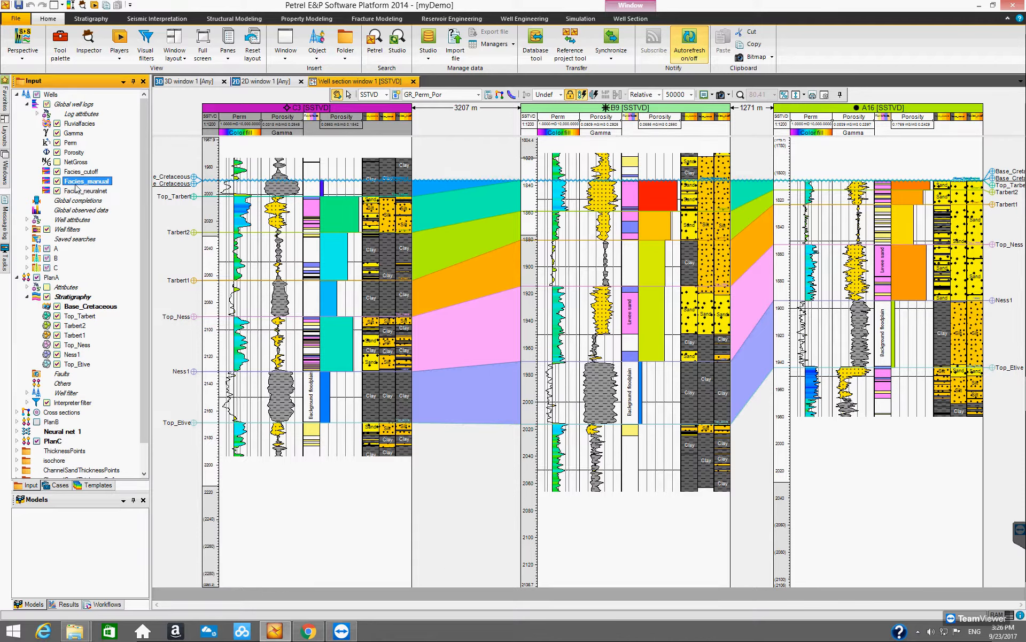
Collapse the global well logs, PlanA and Wells branches of the input tree.
{"action": "left_click", "coordinate": [26, 105]}
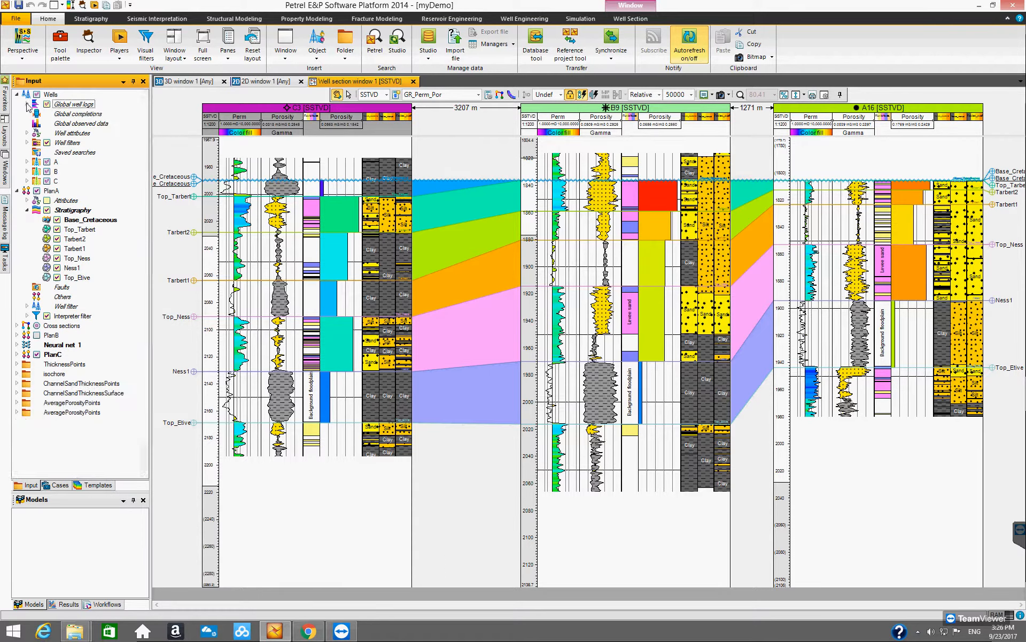
{"action": "left_click", "coordinate": [17, 191]}
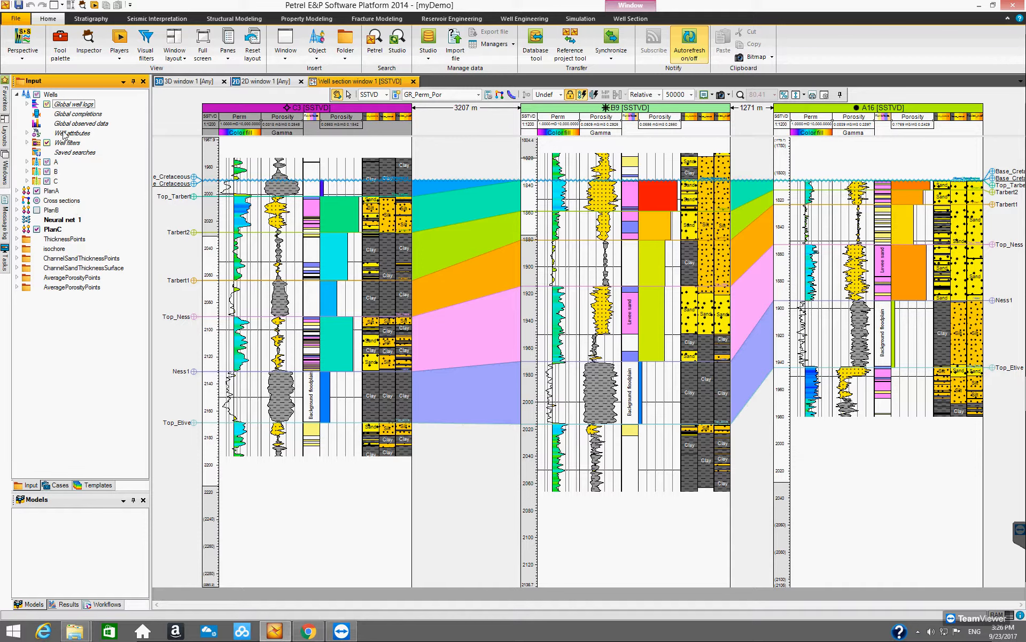
{"action": "left_click", "coordinate": [5, 99]}
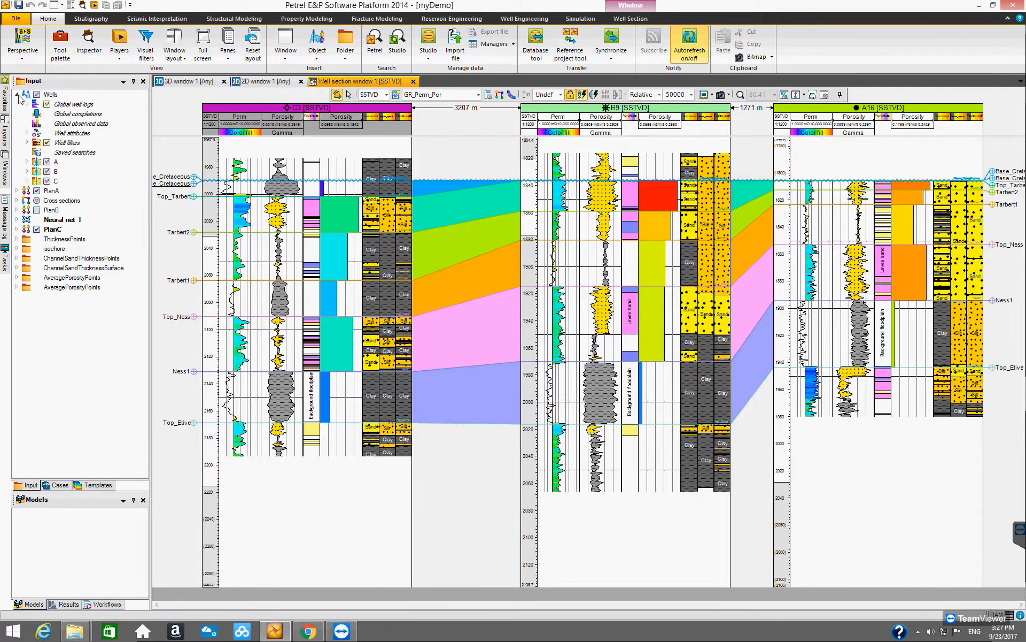
{"action": "left_click", "coordinate": [16, 94]}
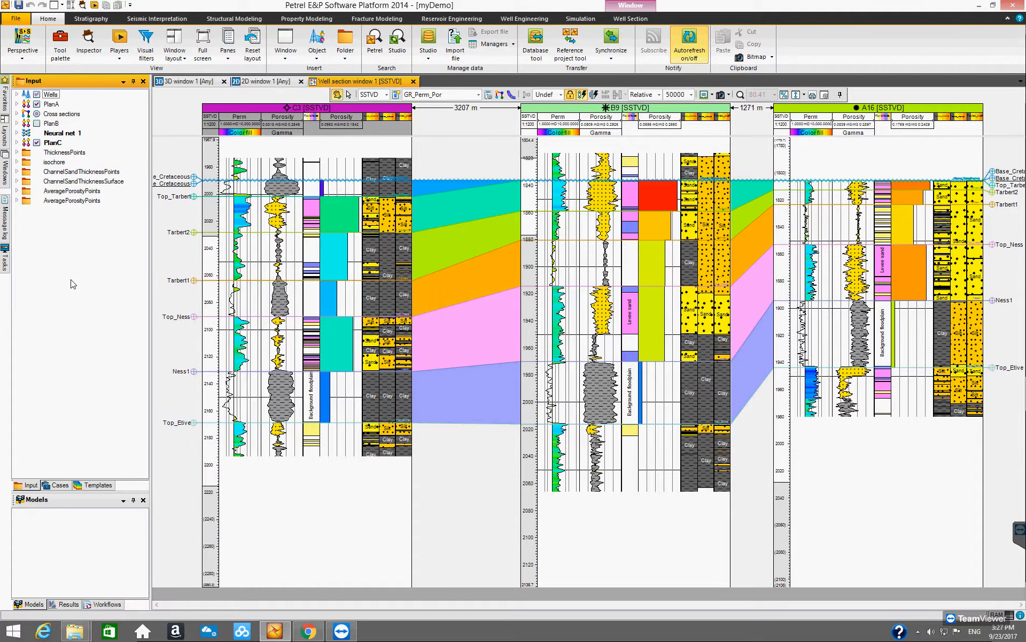
Close Well section window 1 and 2D window 1, leaving only the 3D window open.
{"action": "left_click", "coordinate": [276, 81]}
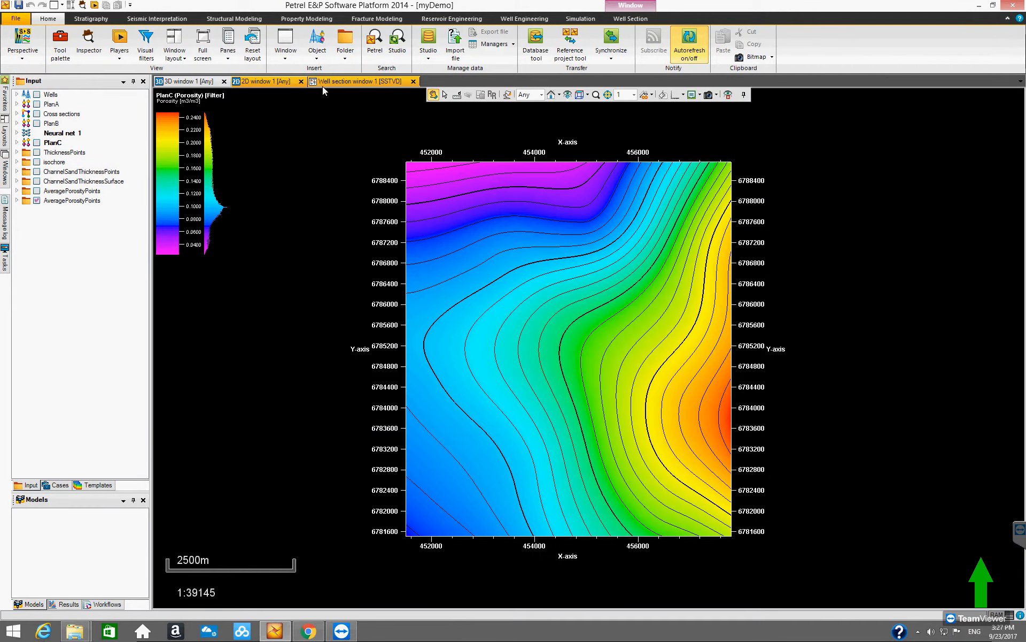
{"action": "left_click", "coordinate": [413, 81]}
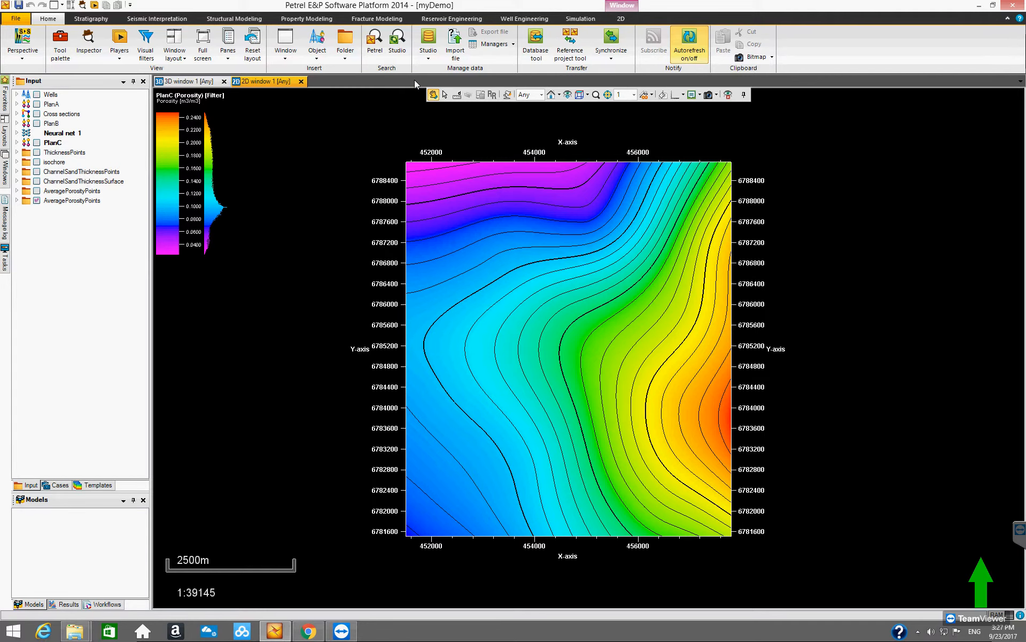
{"action": "left_click", "coordinate": [302, 81]}
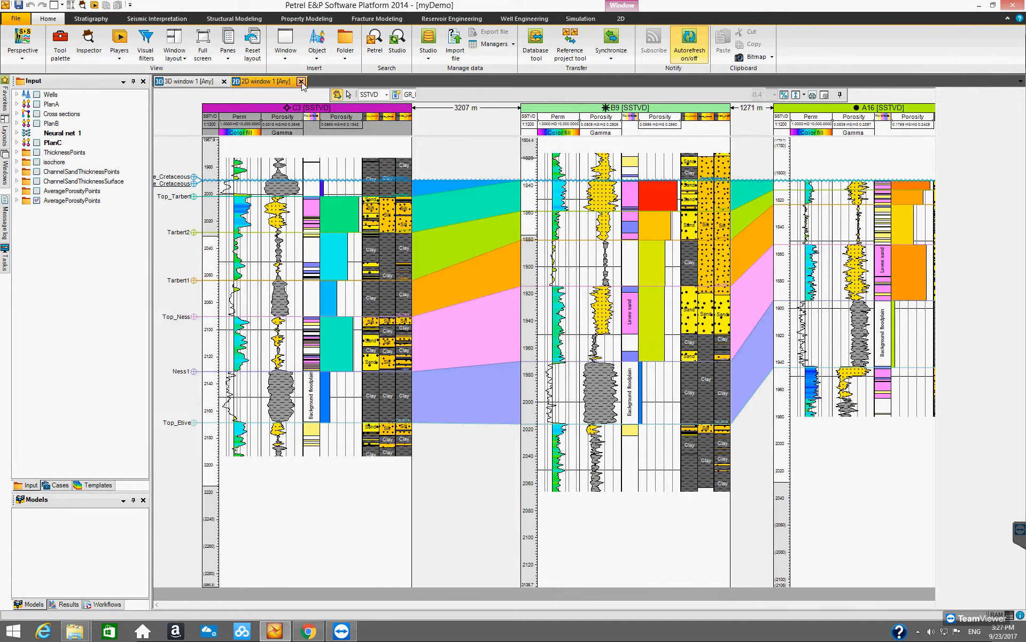
{"action": "left_click", "coordinate": [301, 81]}
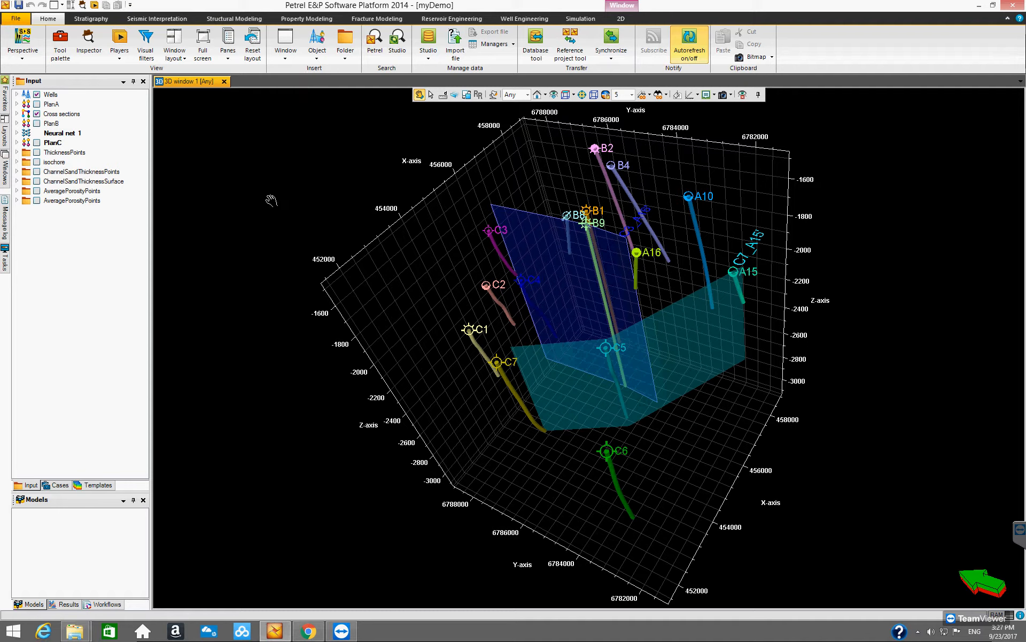
Hide the cross sections in the 3D window and inspect the wells on their own.
{"action": "left_click_drag", "start_coordinate": [580, 347], "coordinate": [626, 302]}
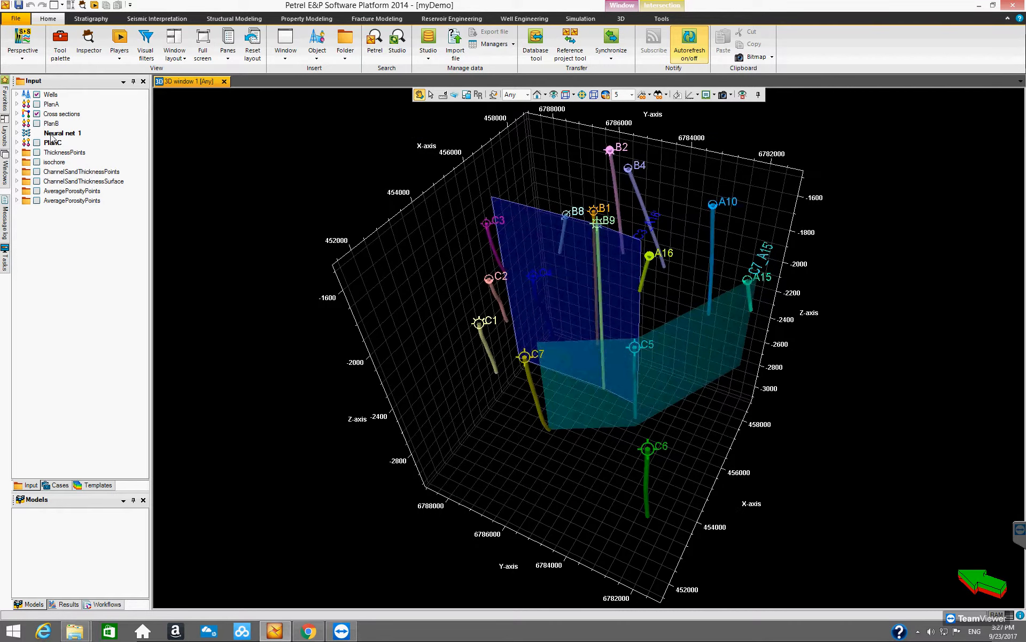
{"action": "left_click", "coordinate": [37, 114]}
{"action": "left_click_drag", "start_coordinate": [511, 384], "coordinate": [536, 289]}
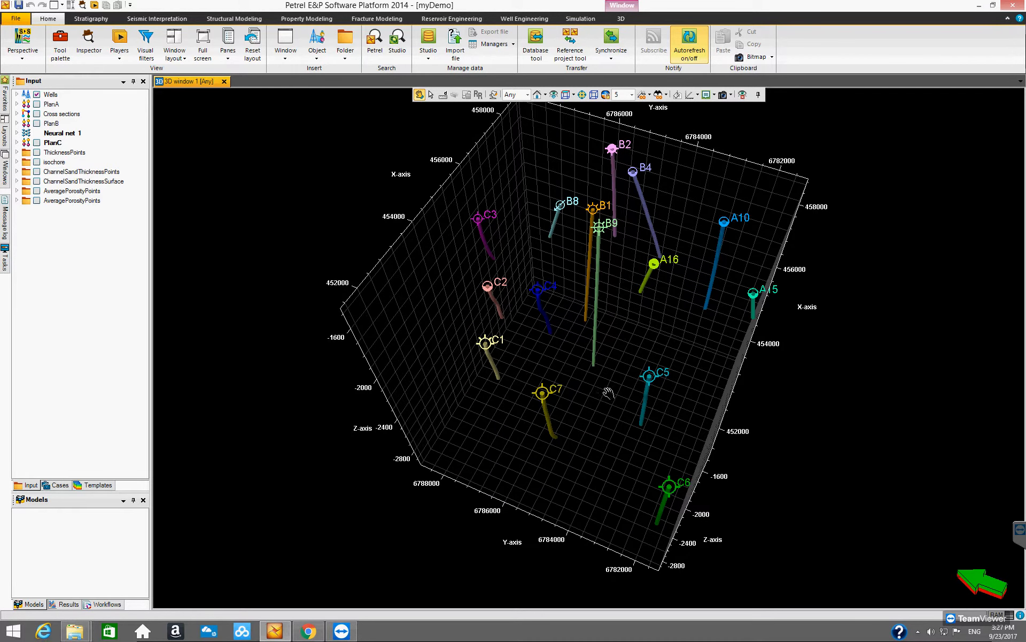
{"action": "left_click_drag", "start_coordinate": [589, 391], "coordinate": [547, 458]}
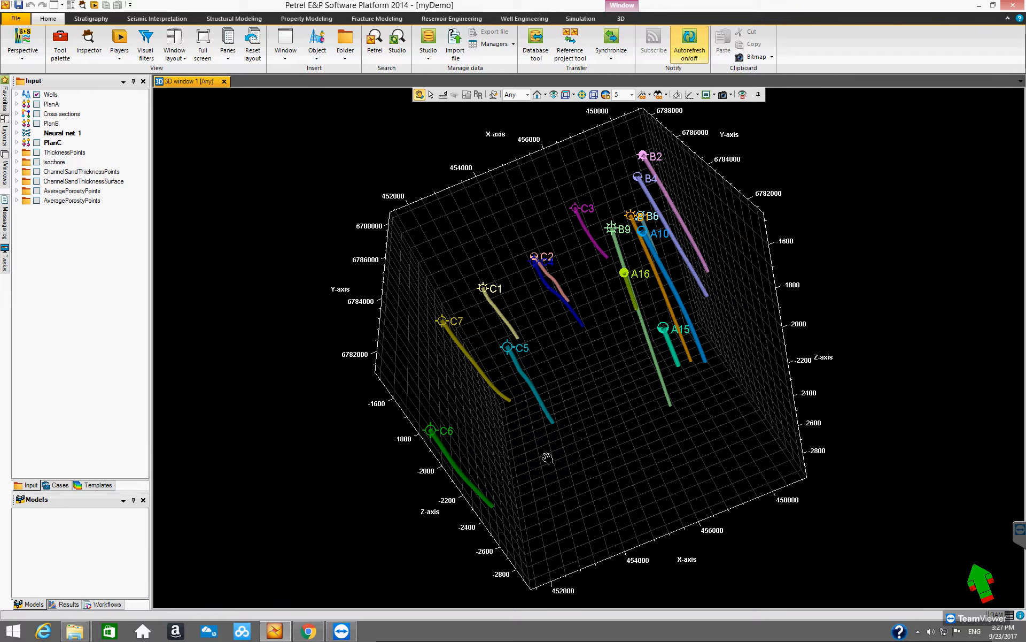
{"action": "left_click_drag", "start_coordinate": [550, 430], "coordinate": [560, 423]}
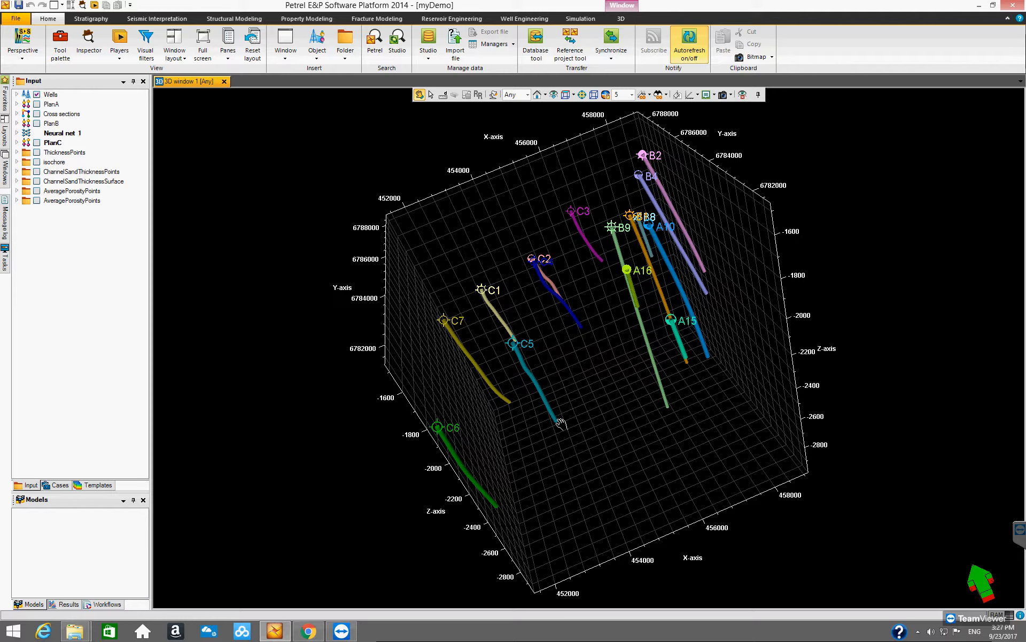
{"action": "left_click_drag", "start_coordinate": [534, 435], "coordinate": [592, 437]}
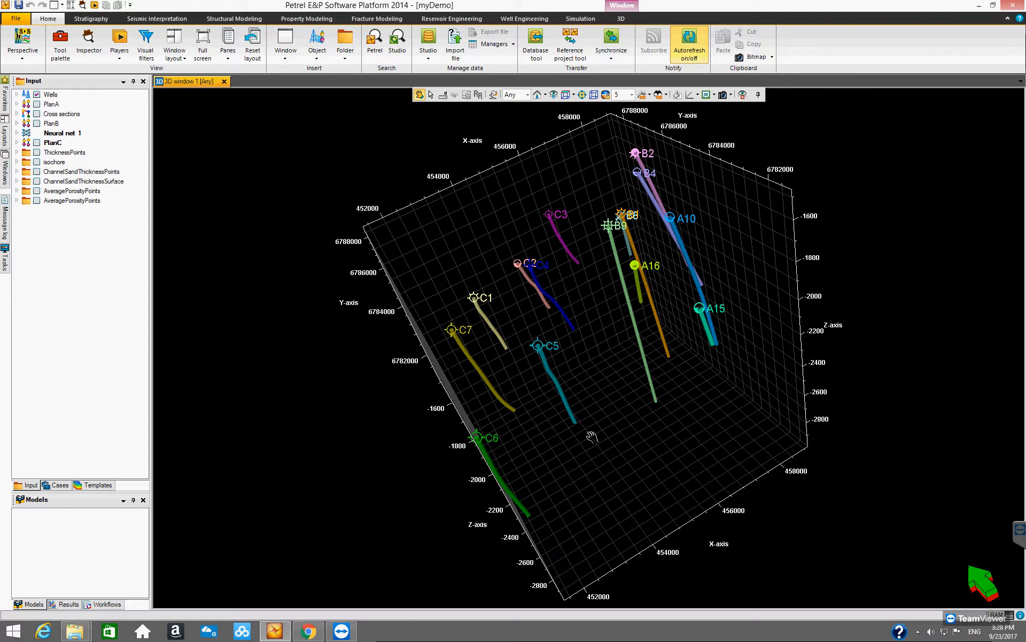
{"action": "left_click_drag", "start_coordinate": [624, 435], "coordinate": [655, 444]}
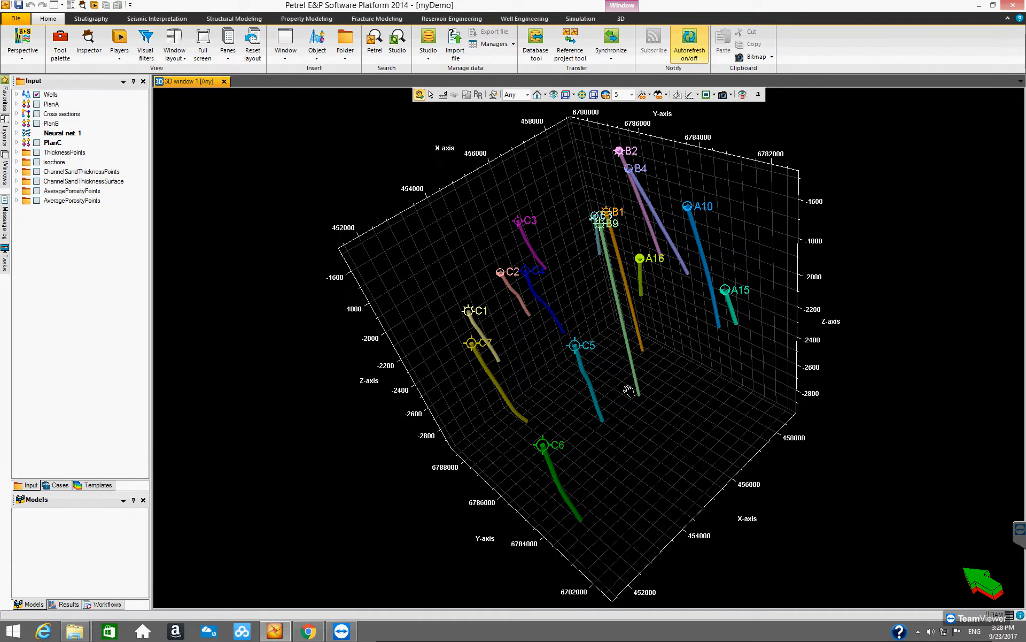
{"action": "left_click_drag", "start_coordinate": [551, 448], "coordinate": [588, 444]}
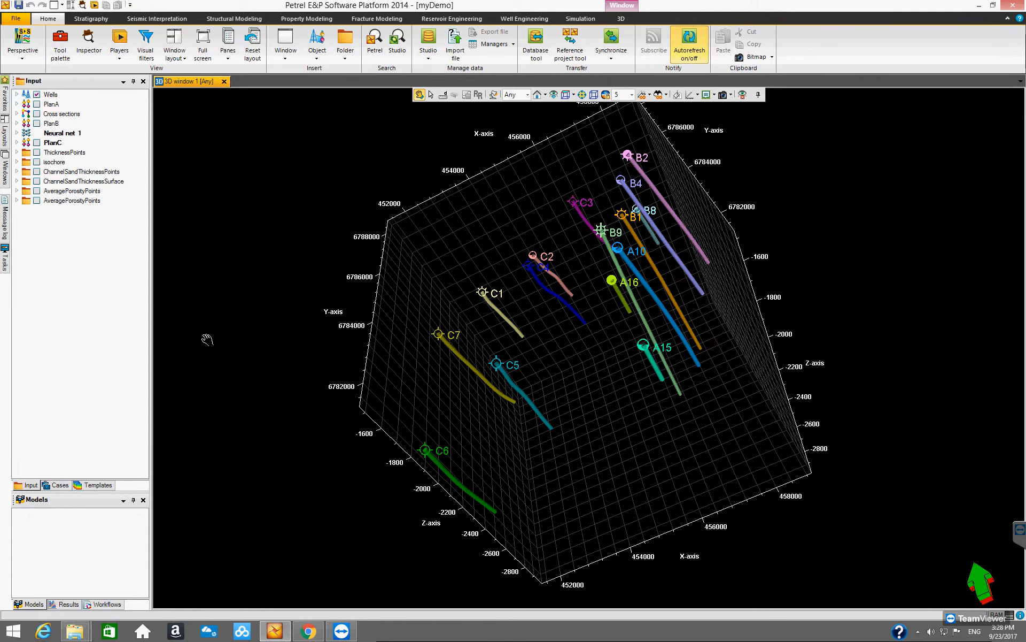
Insert a new folder in the input tree and name it FaultSticksDepth.
{"action": "left_click", "coordinate": [72, 252]}
{"action": "right_click", "coordinate": [71, 252]}
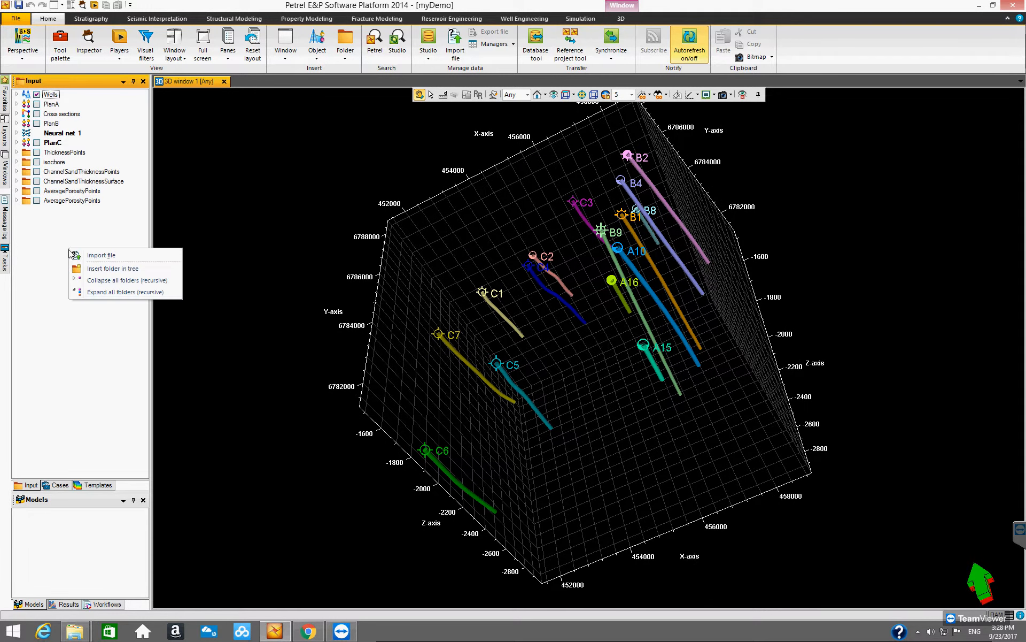
{"action": "left_click", "coordinate": [89, 270]}
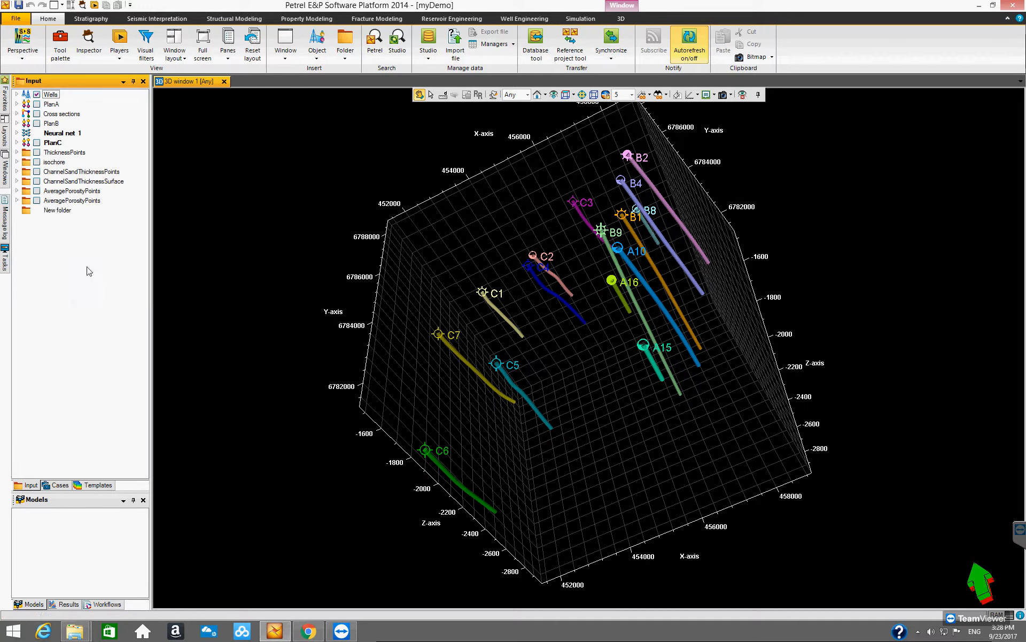
{"action": "double_click", "coordinate": [63, 210]}
{"action": "double_click", "coordinate": [63, 210]}
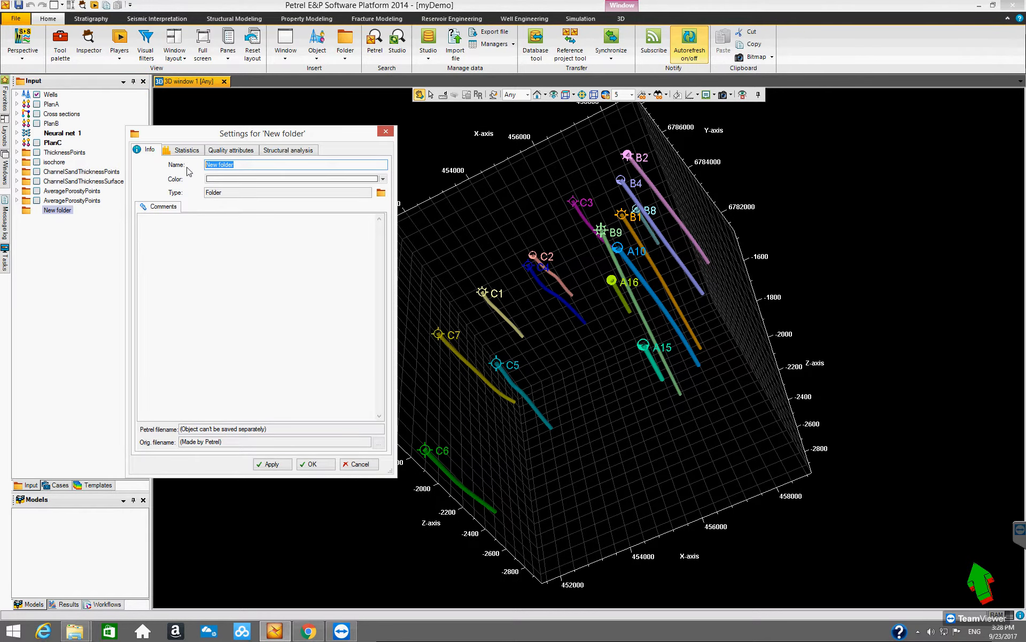
{"action": "type", "text": "FaultSticksDepth"}
{"action": "left_click", "coordinate": [313, 464]}
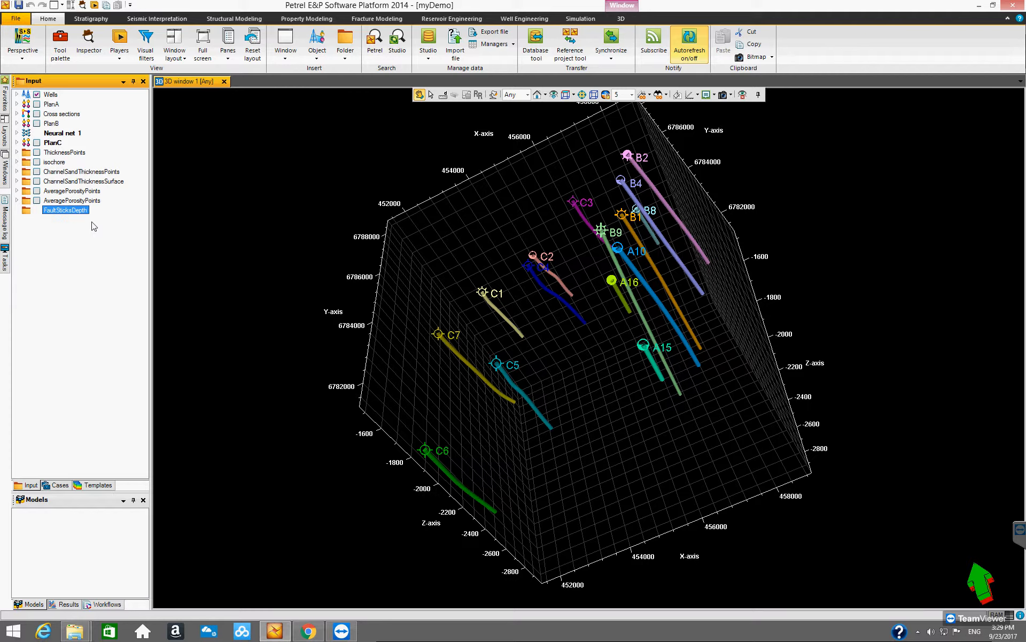
Start an import into the FaultSticksDepth folder and browse to the fault stick(depth) folder under Demo Input.
{"action": "right_click", "coordinate": [54, 214]}
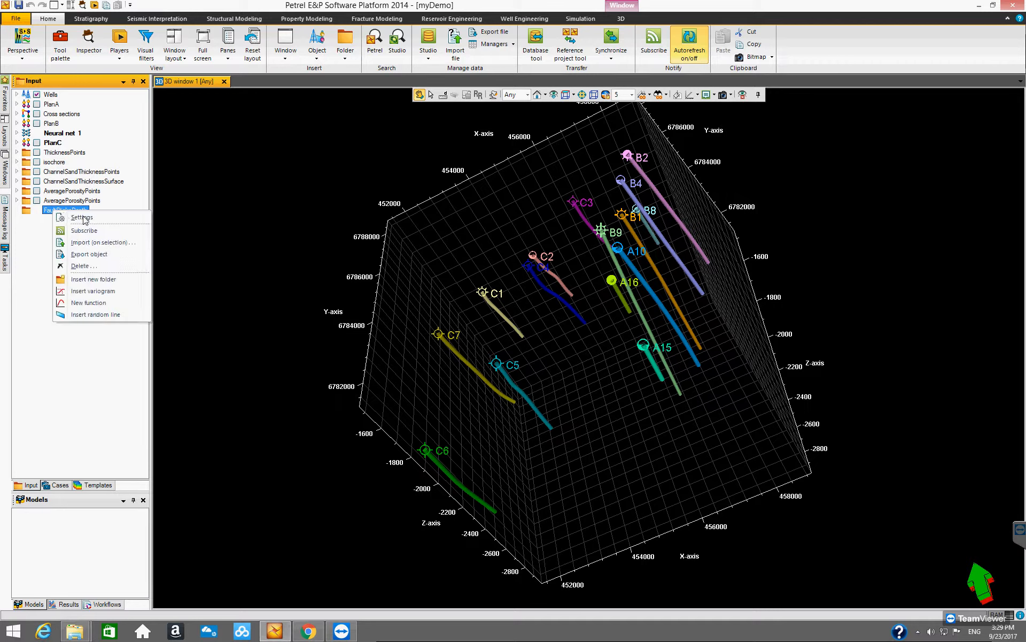
{"action": "left_click", "coordinate": [99, 242]}
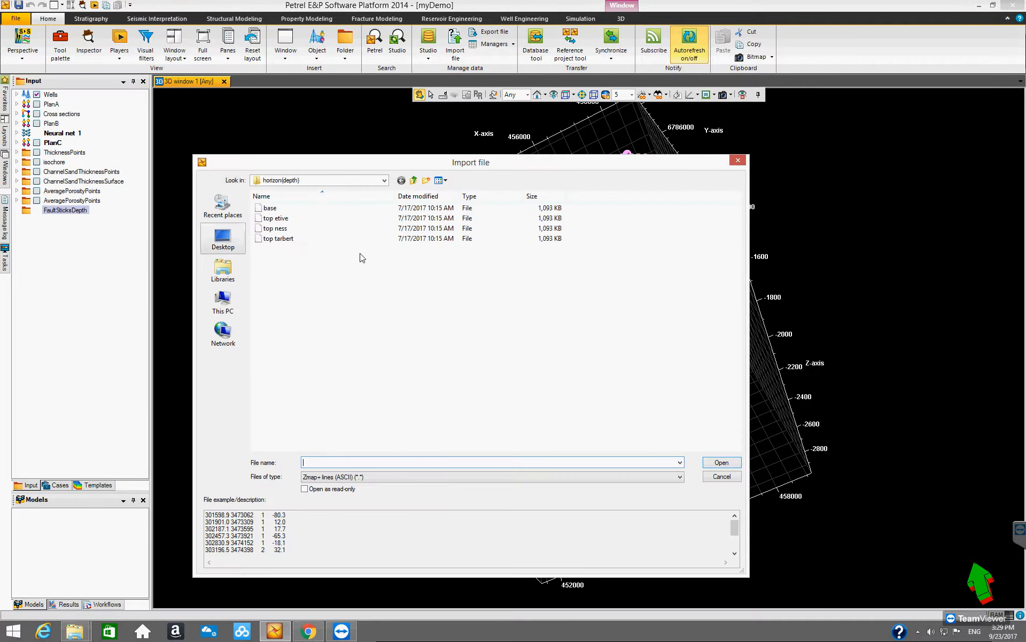
{"action": "left_click", "coordinate": [414, 180]}
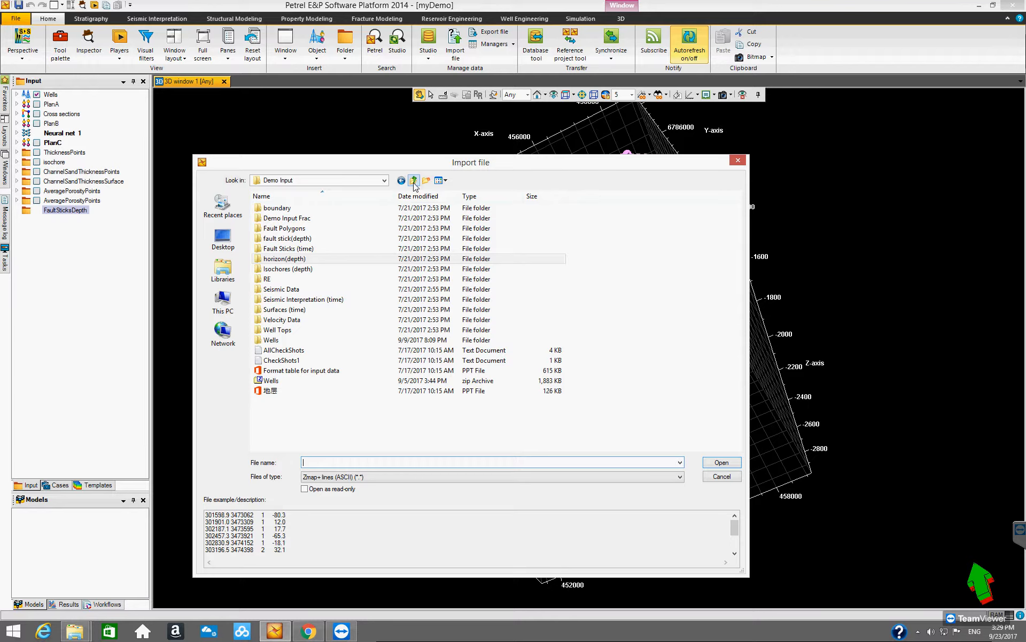
{"action": "left_click", "coordinate": [298, 240]}
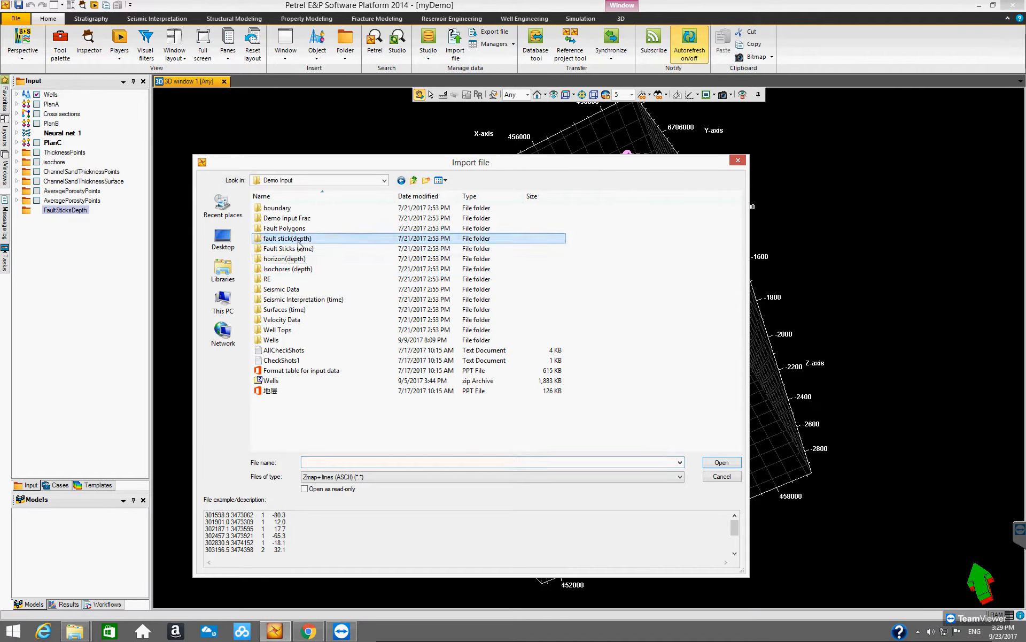
{"action": "double_click", "coordinate": [298, 240]}
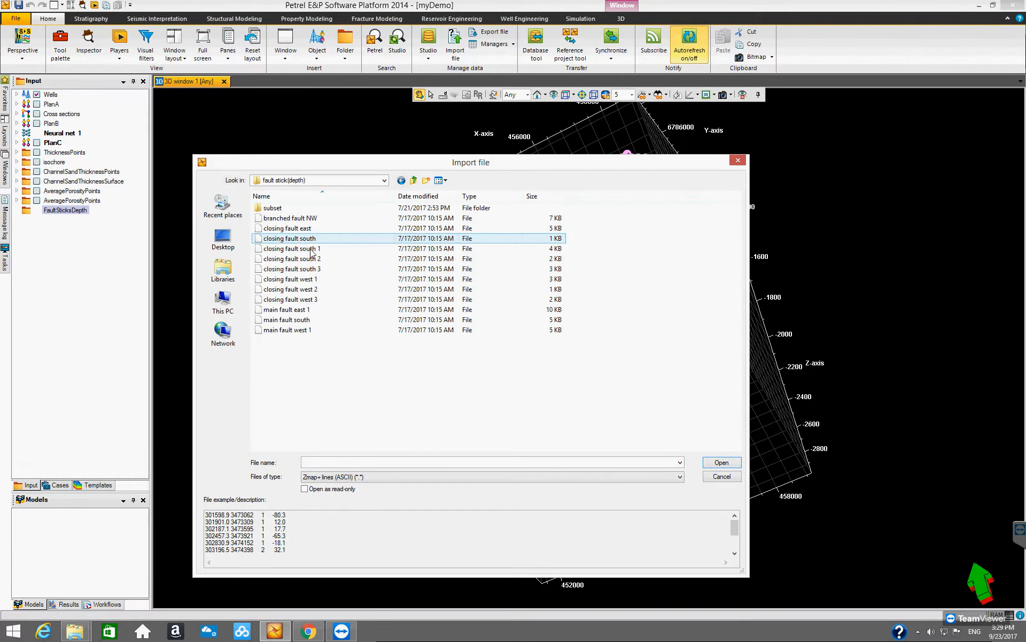
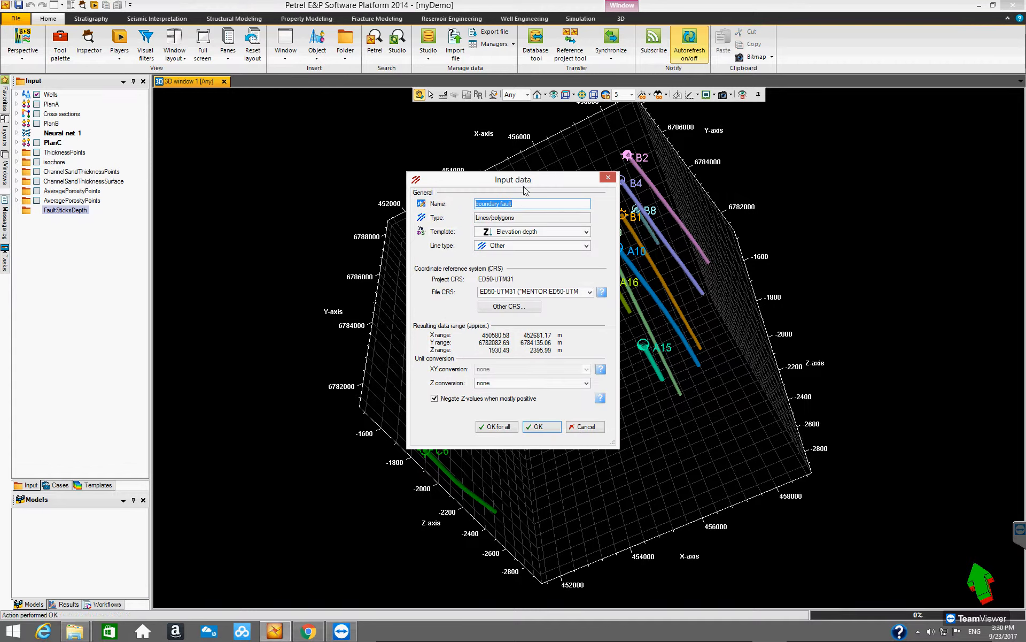
Set the line type of the imported data to Fault sticks and accept the settings for all files.
{"action": "left_click_drag", "start_coordinate": [527, 182], "coordinate": [558, 221]}
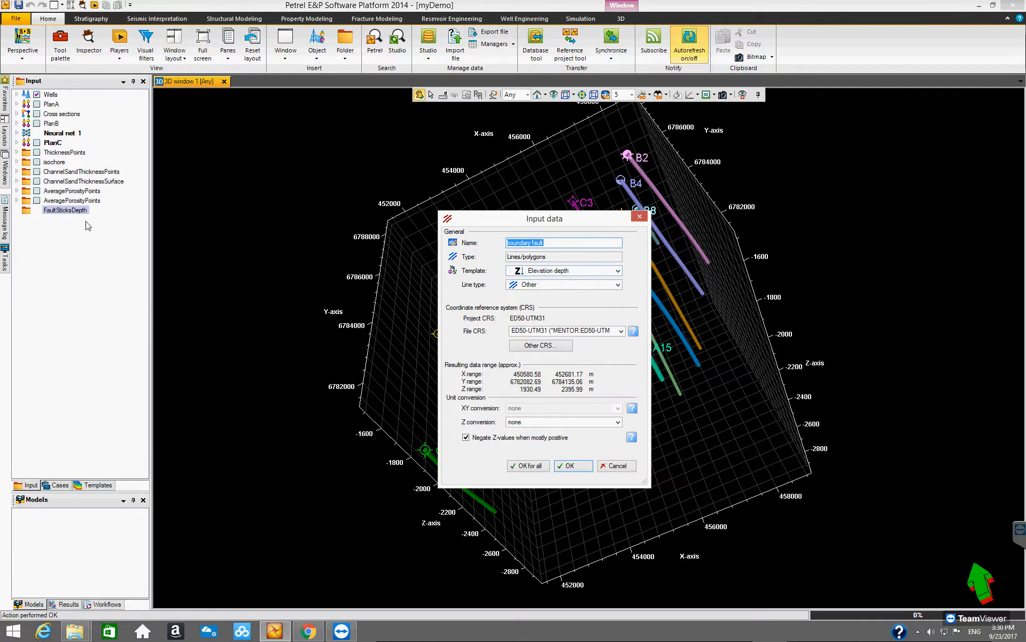
{"action": "left_click", "coordinate": [618, 285]}
{"action": "left_click", "coordinate": [572, 295]}
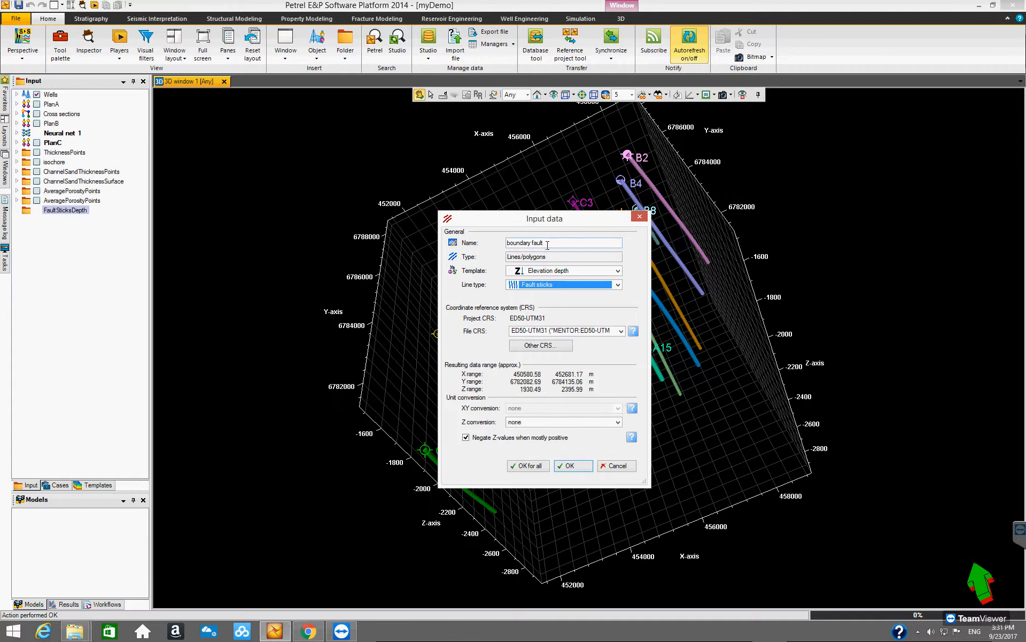
{"action": "left_click", "coordinate": [524, 464]}
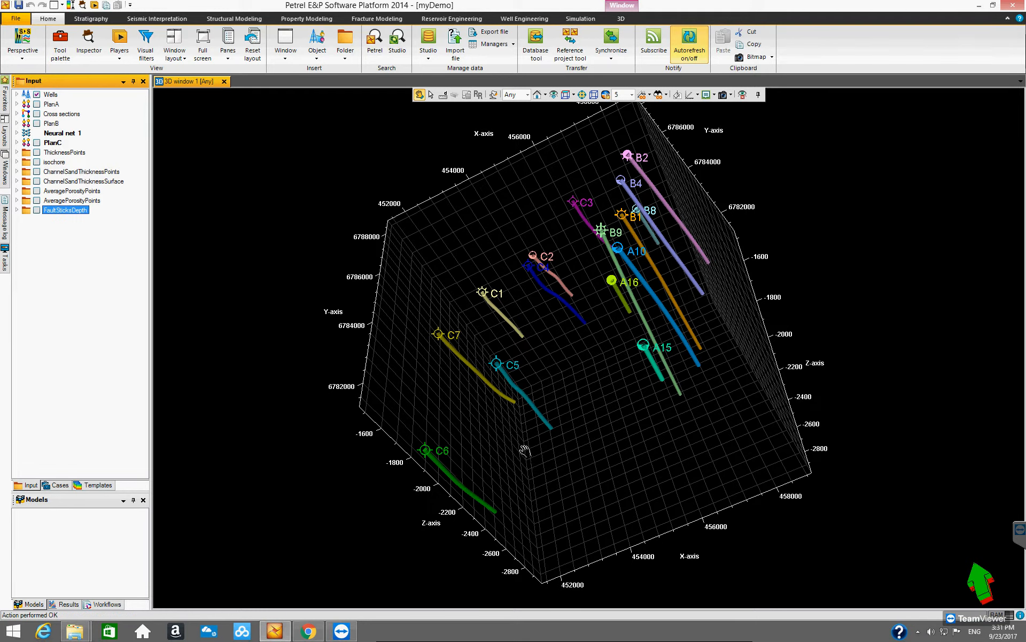
Display the FaultSticksDepth folder in the 3D window and inspect the fault sticks around the wells from several angles.
{"action": "left_click_drag", "start_coordinate": [521, 441], "coordinate": [394, 396]}
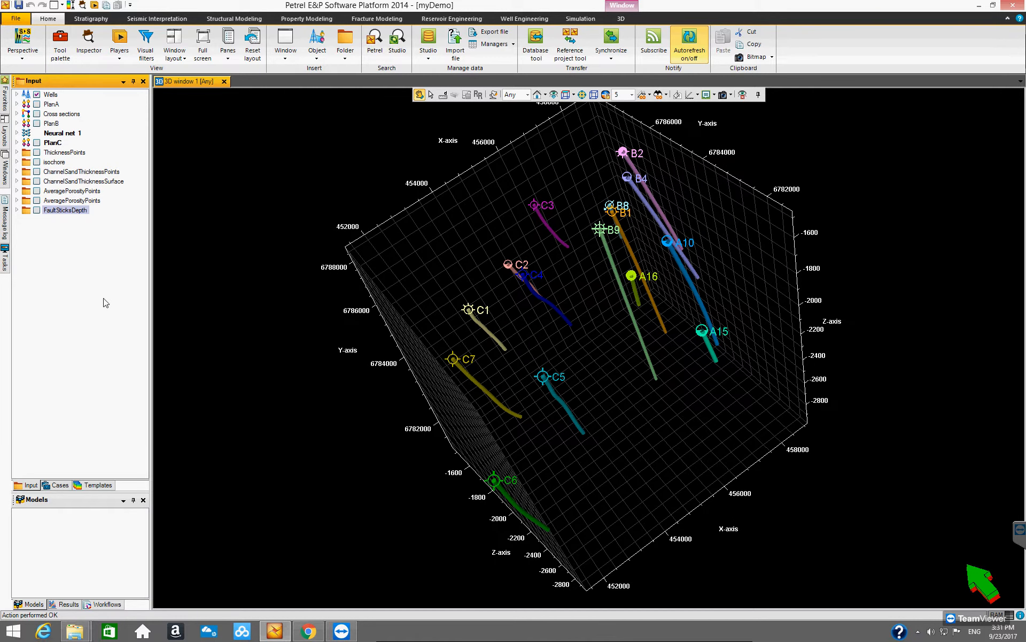
{"action": "left_click", "coordinate": [36, 210]}
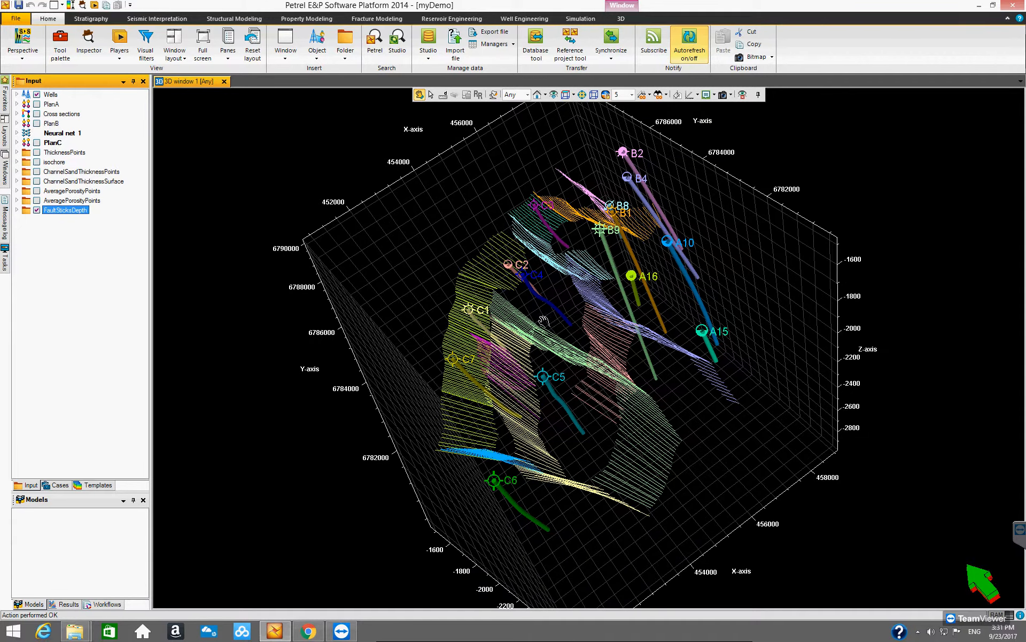
{"action": "left_click_drag", "start_coordinate": [570, 302], "coordinate": [215, 257]}
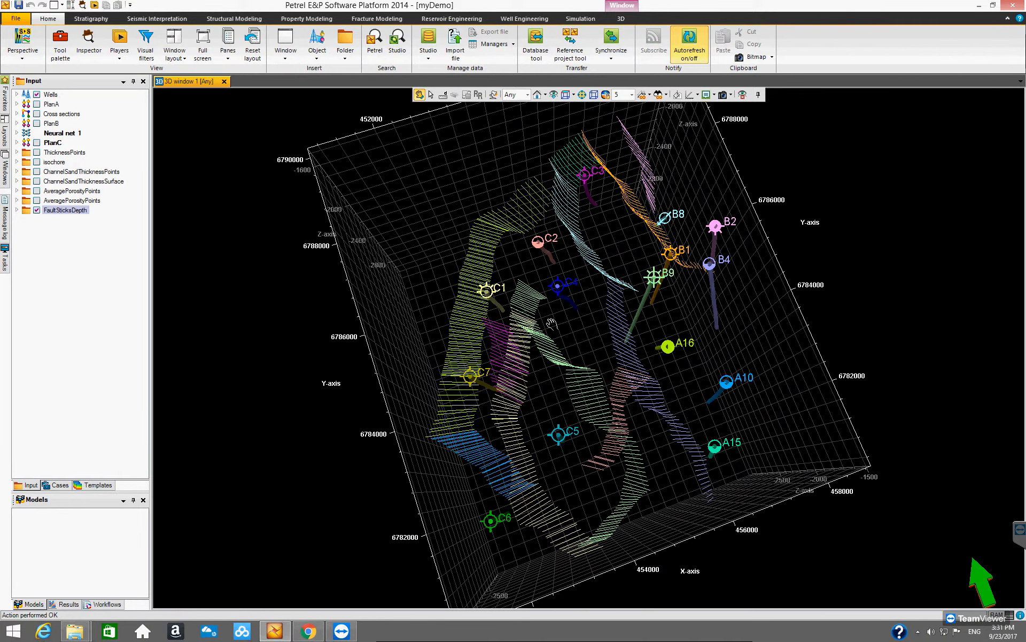
{"action": "left_click_drag", "start_coordinate": [648, 317], "coordinate": [557, 344]}
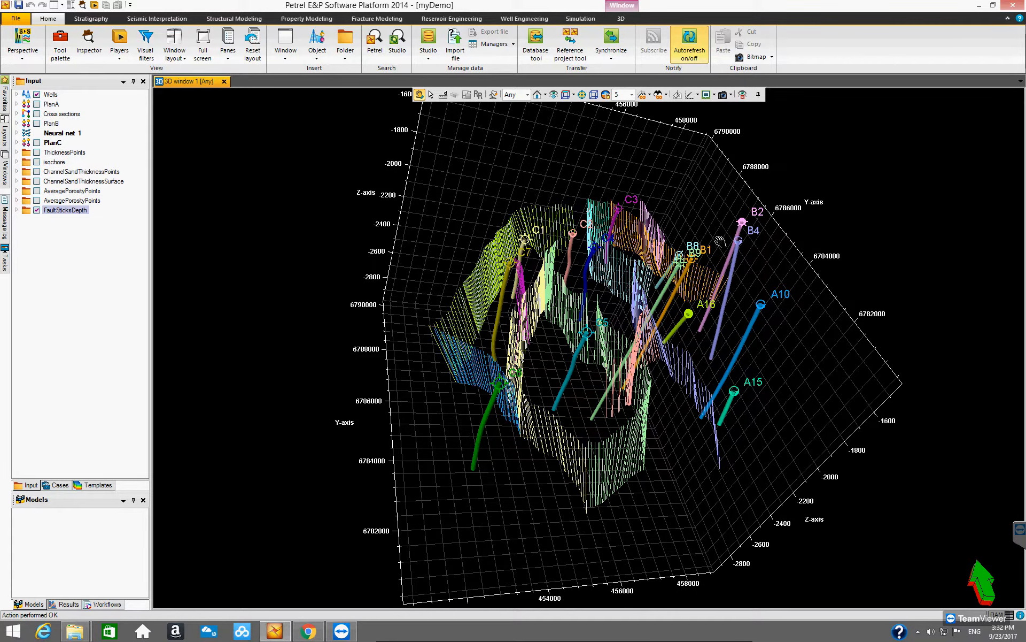
{"action": "left_click_drag", "start_coordinate": [536, 353], "coordinate": [519, 218]}
{"action": "left_click_drag", "start_coordinate": [637, 382], "coordinate": [534, 412]}
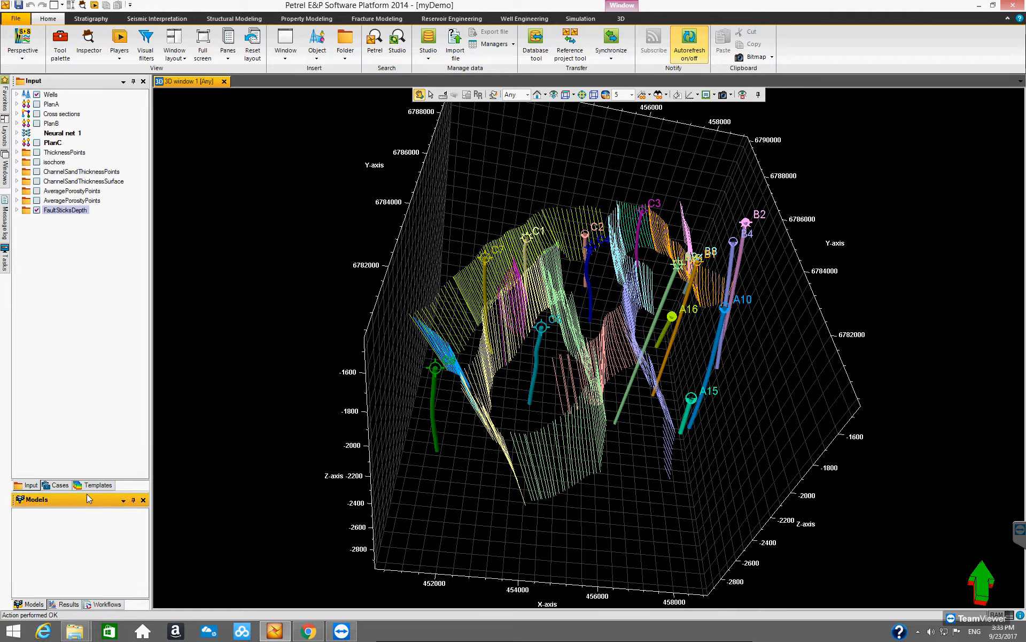
Enlarge the Models pane and define a new structural model named DemoModel for corner point gridding.
{"action": "left_click_drag", "start_coordinate": [89, 493], "coordinate": [96, 317]}
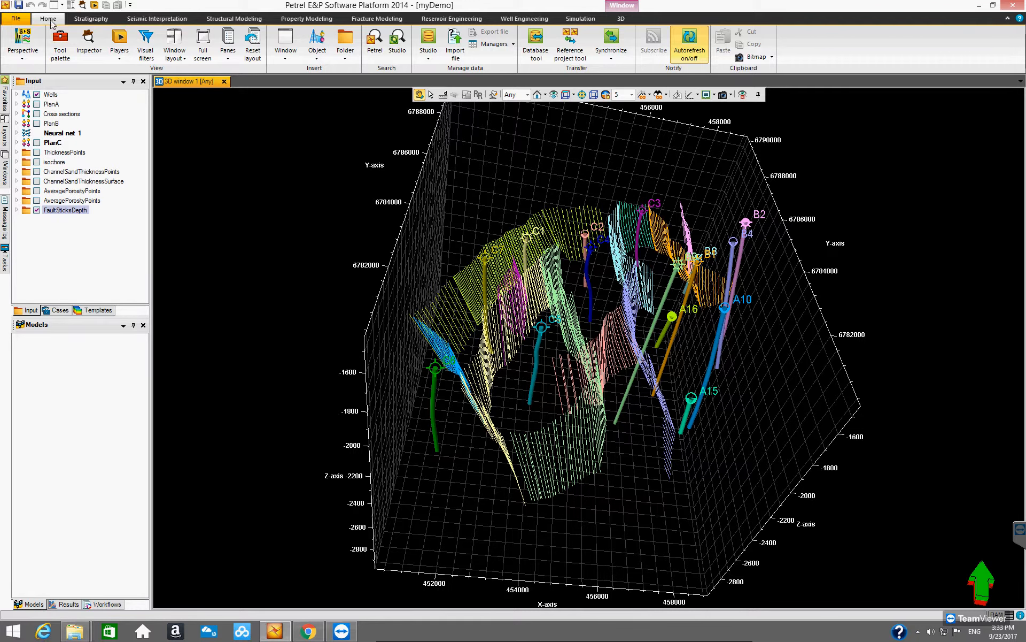
{"action": "left_click", "coordinate": [91, 19]}
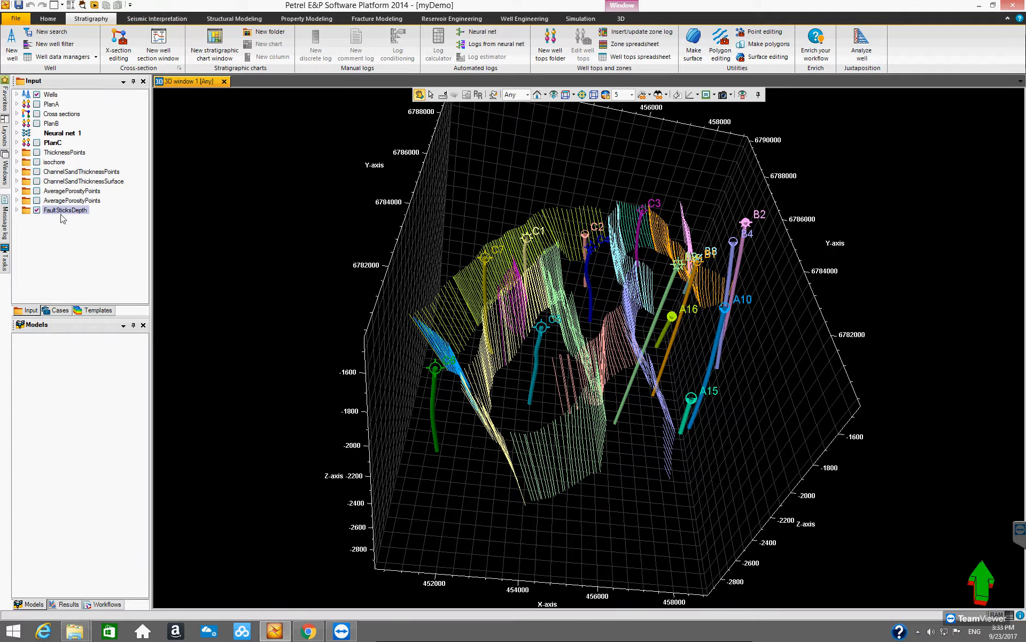
{"action": "left_click", "coordinate": [140, 20]}
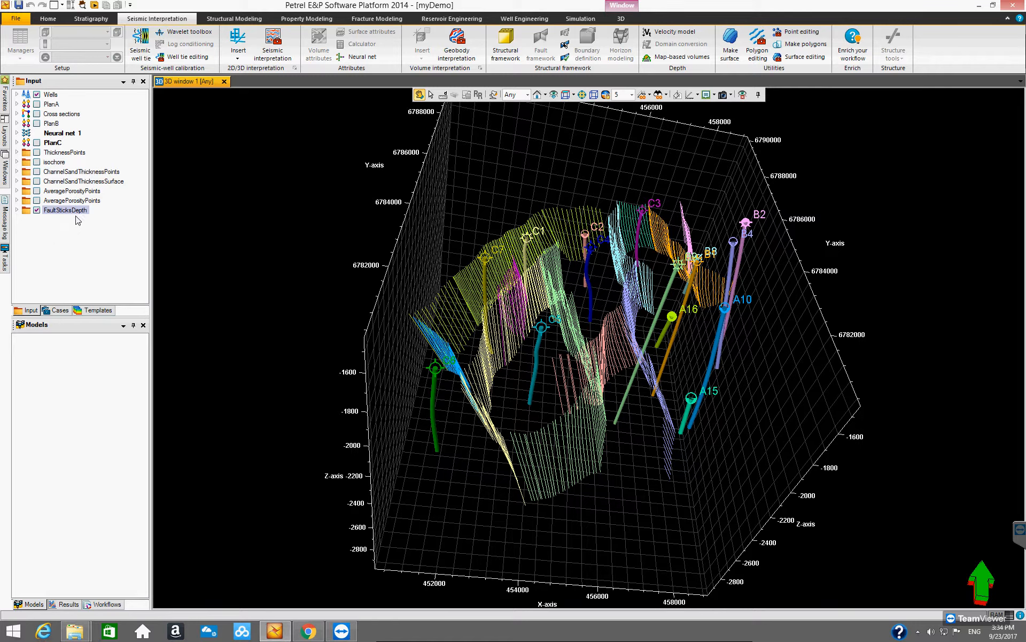
{"action": "left_click", "coordinate": [239, 21]}
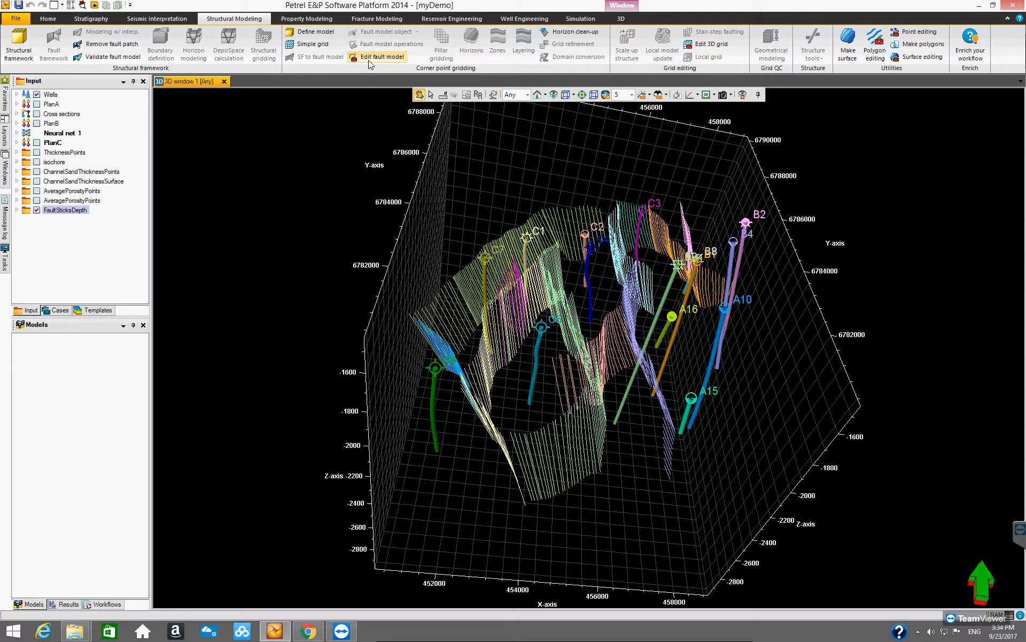
{"action": "left_click", "coordinate": [319, 33]}
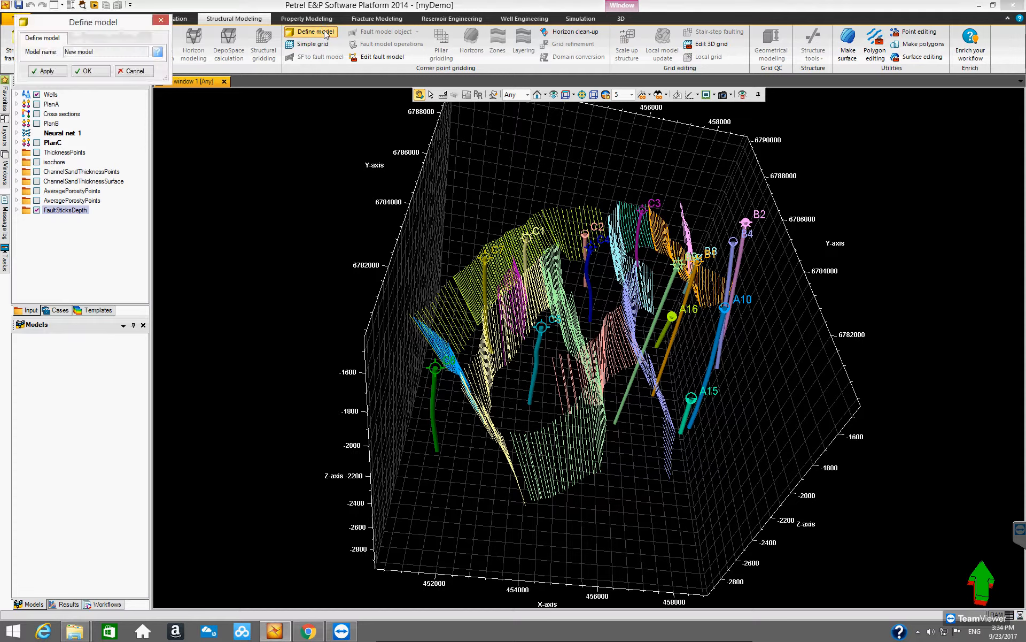
{"action": "left_click_drag", "start_coordinate": [143, 30], "coordinate": [482, 198]}
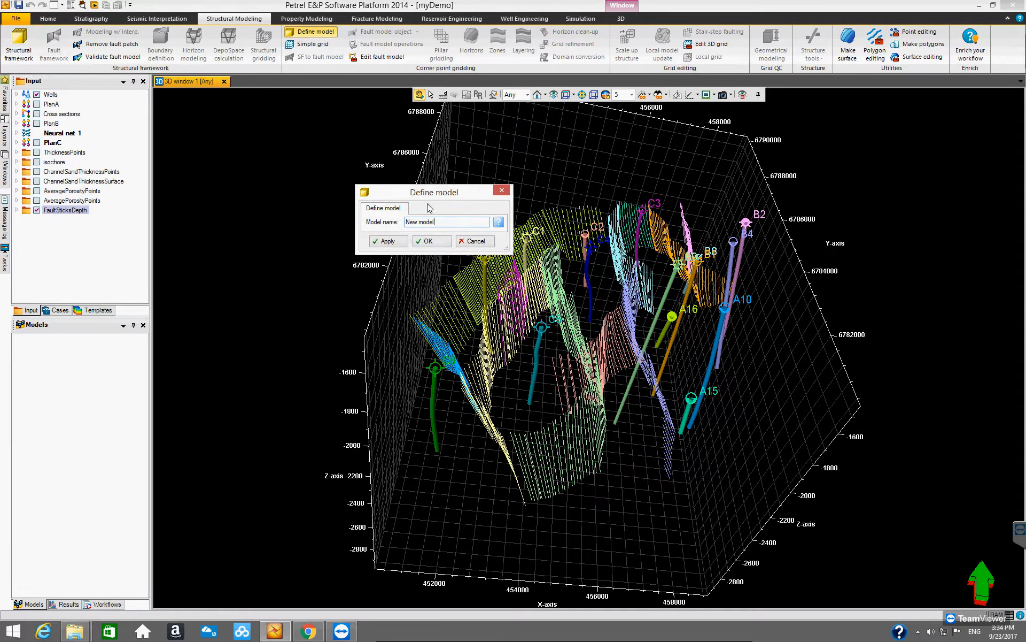
{"action": "mouse_move", "coordinate": [414, 196]}
{"action": "left_mouse_down"}
{"action": "mouse_move", "coordinate": [434, 180]}
{"action": "mouse_move", "coordinate": [402, 206]}
{"action": "left_mouse_up"}
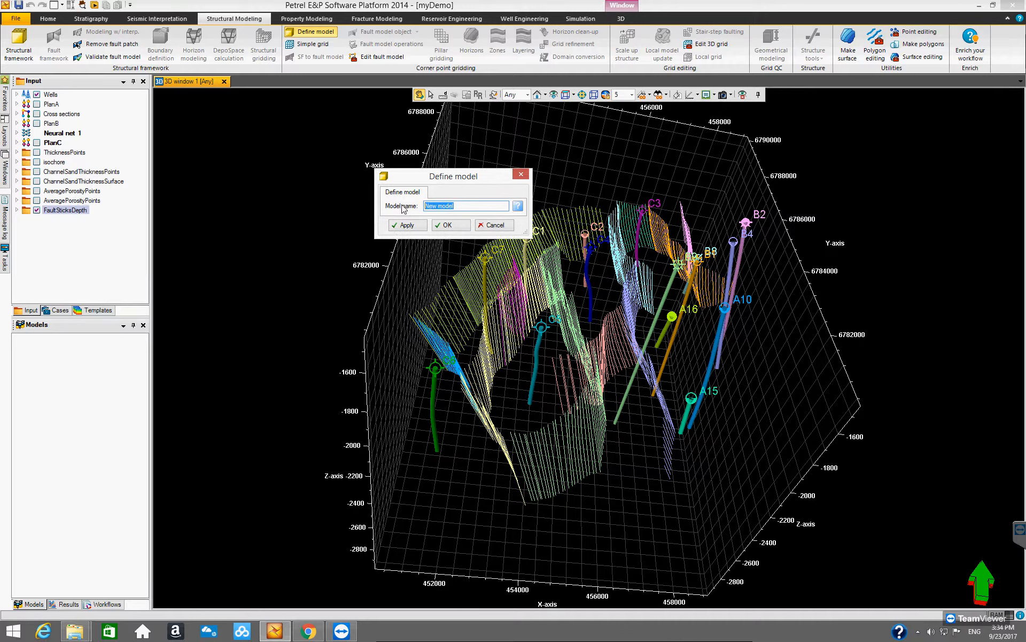
{"action": "type", "text": "D"}
{"action": "left_click", "coordinate": [448, 225]}
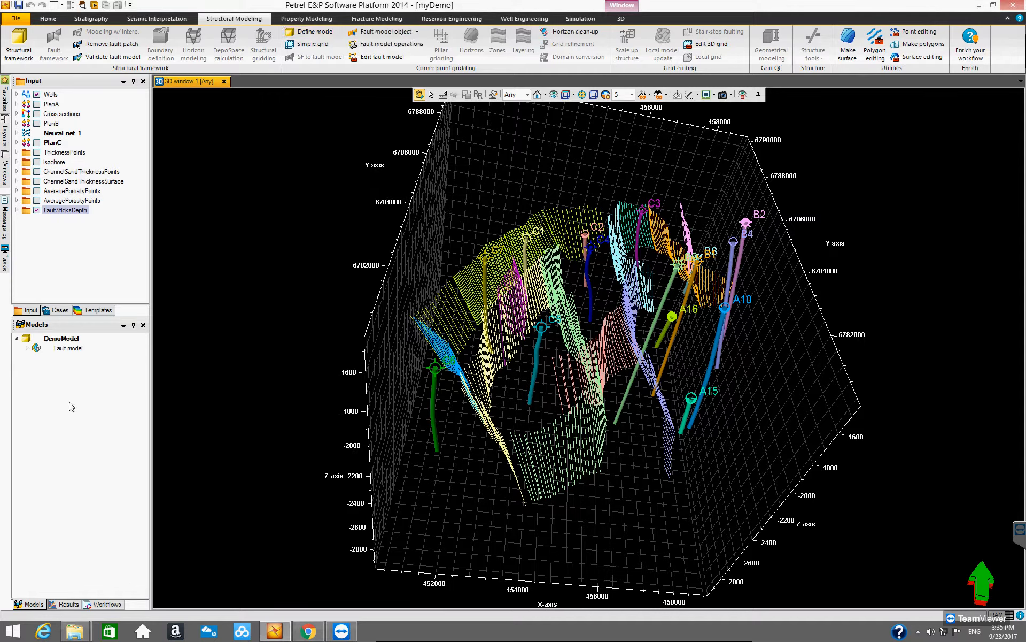
Expand the Fault model of DemoModel to show its Faults and Trends, and dismiss the CCleaner alert.
{"action": "left_click", "coordinate": [62, 338]}
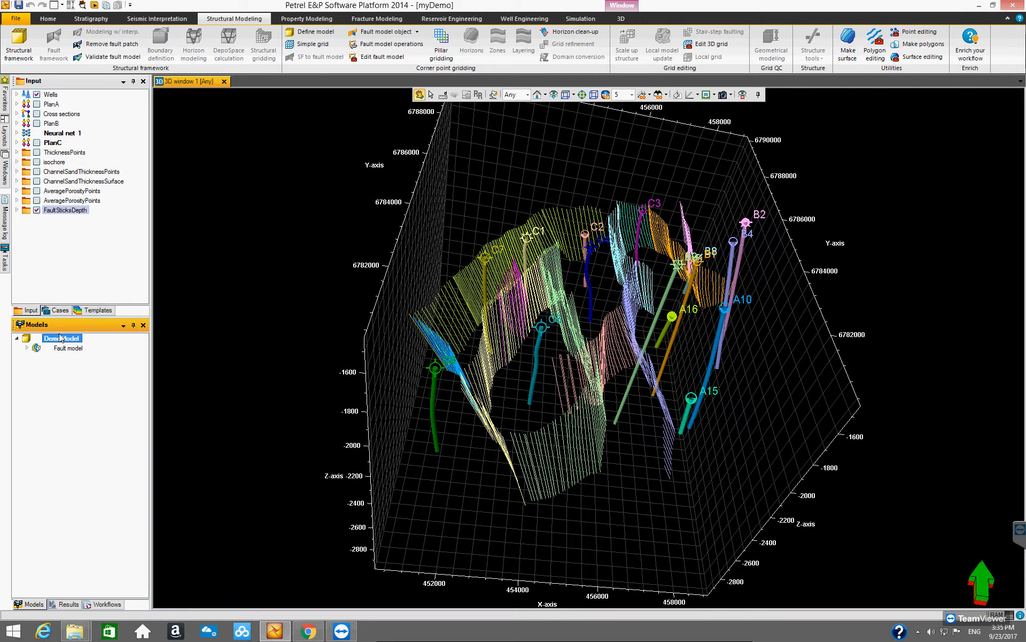
{"action": "left_click", "coordinate": [68, 348]}
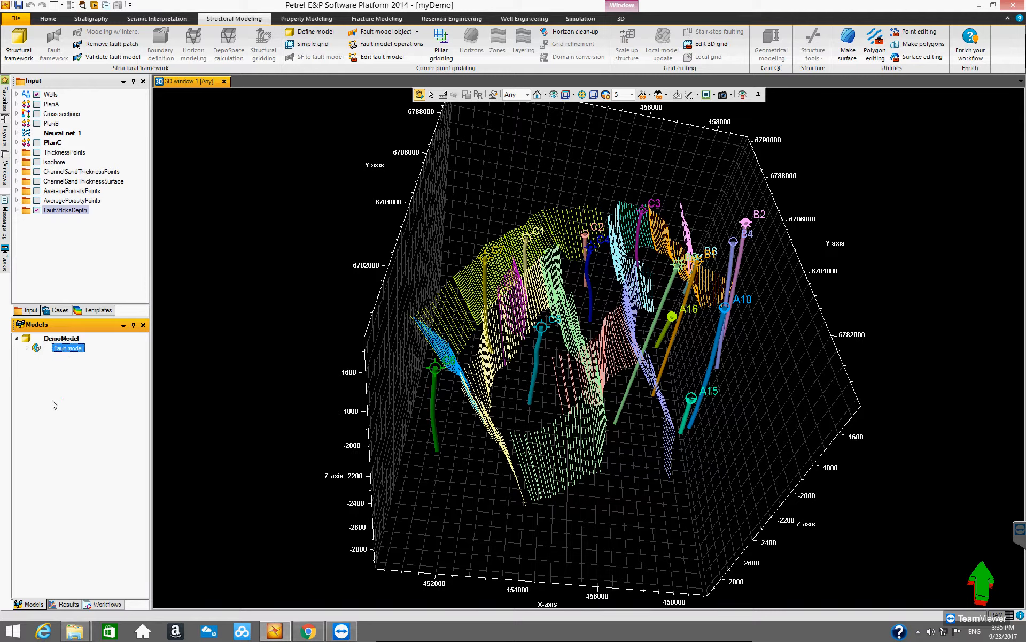
{"action": "left_click", "coordinate": [27, 348]}
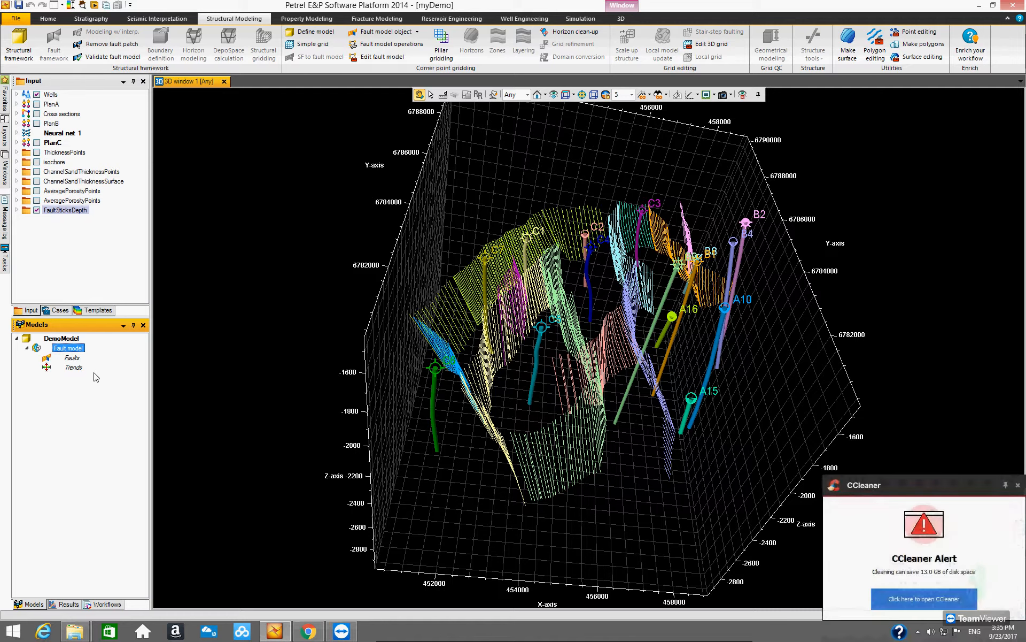
{"action": "left_click", "coordinate": [1017, 486]}
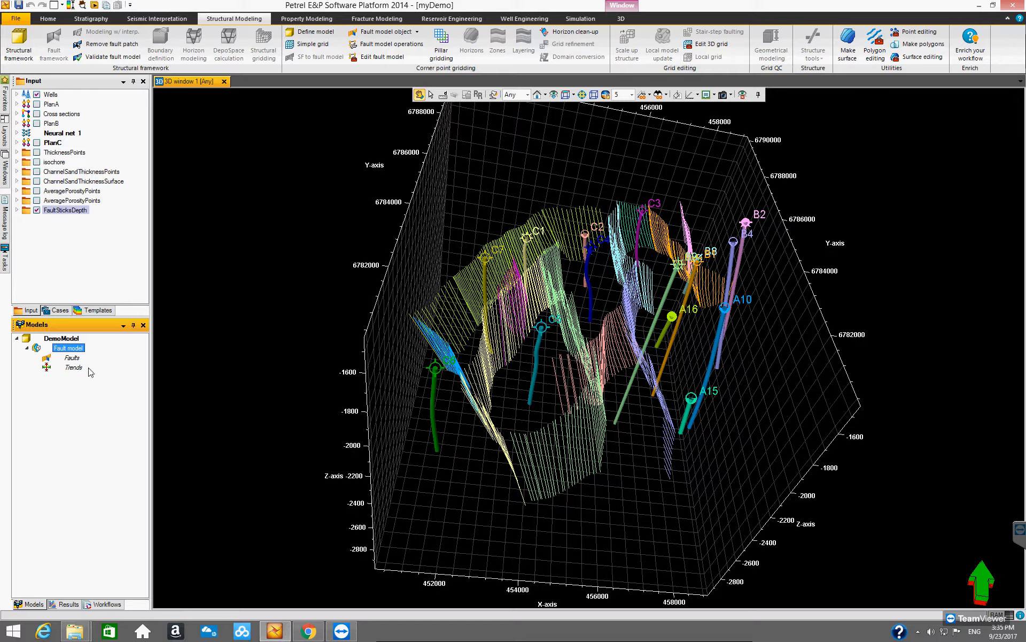
Open the settings for converting the FaultSticksDepth folder to faults in the fault model of DemoModel.
{"action": "left_click_drag", "start_coordinate": [495, 304], "coordinate": [443, 291]}
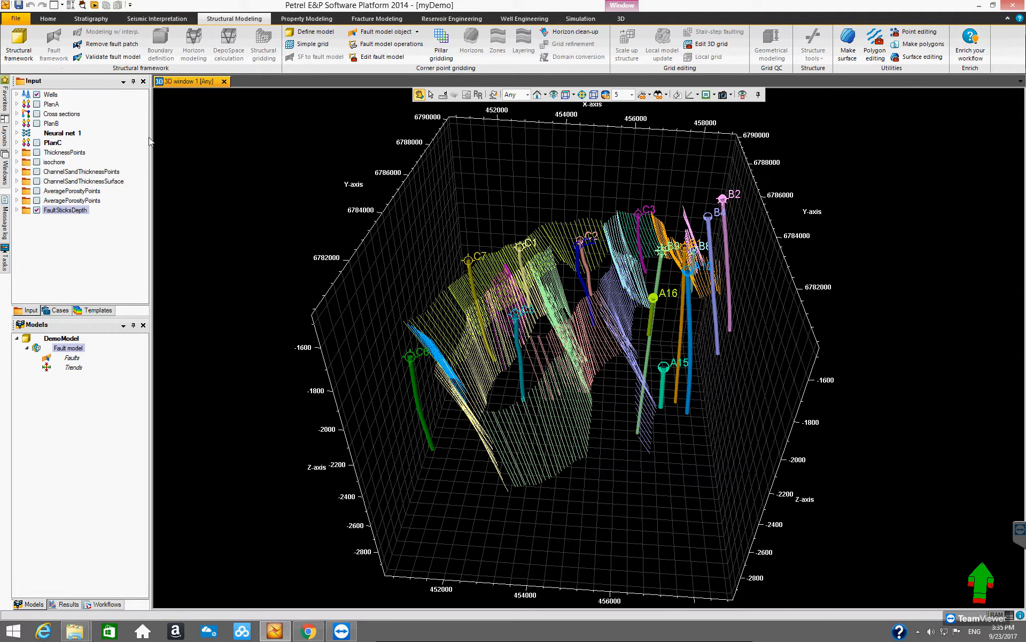
{"action": "left_click", "coordinate": [57, 211]}
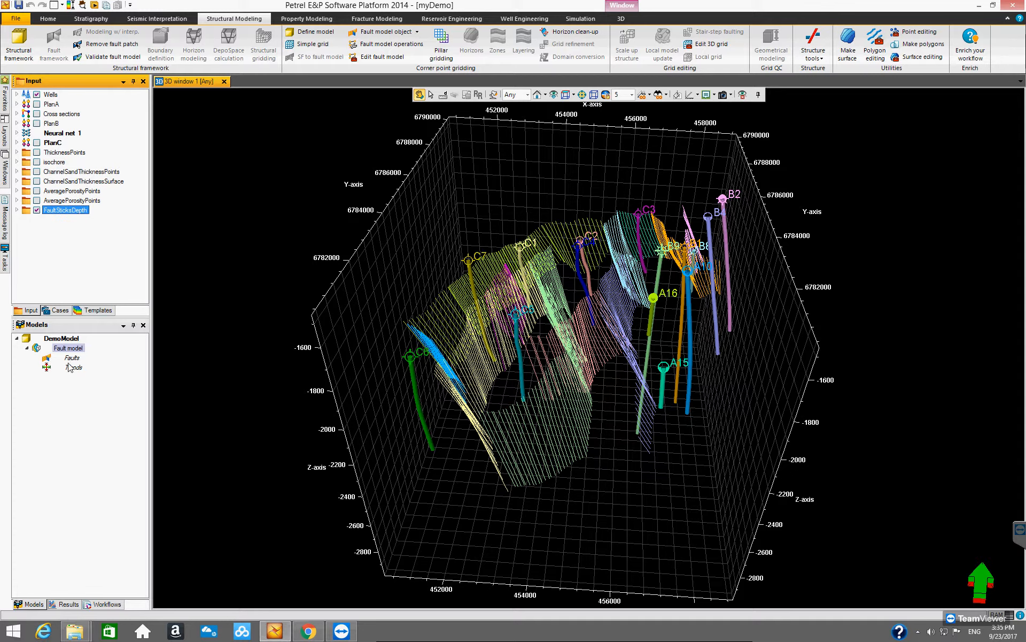
{"action": "right_click", "coordinate": [84, 214]}
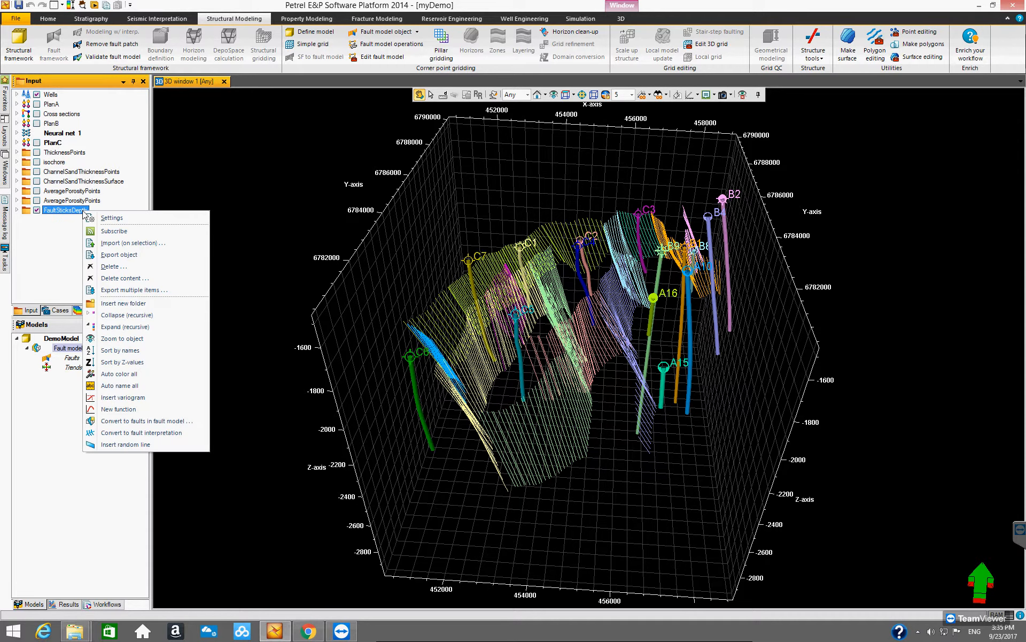
{"action": "left_click", "coordinate": [53, 236]}
{"action": "right_click", "coordinate": [60, 209]}
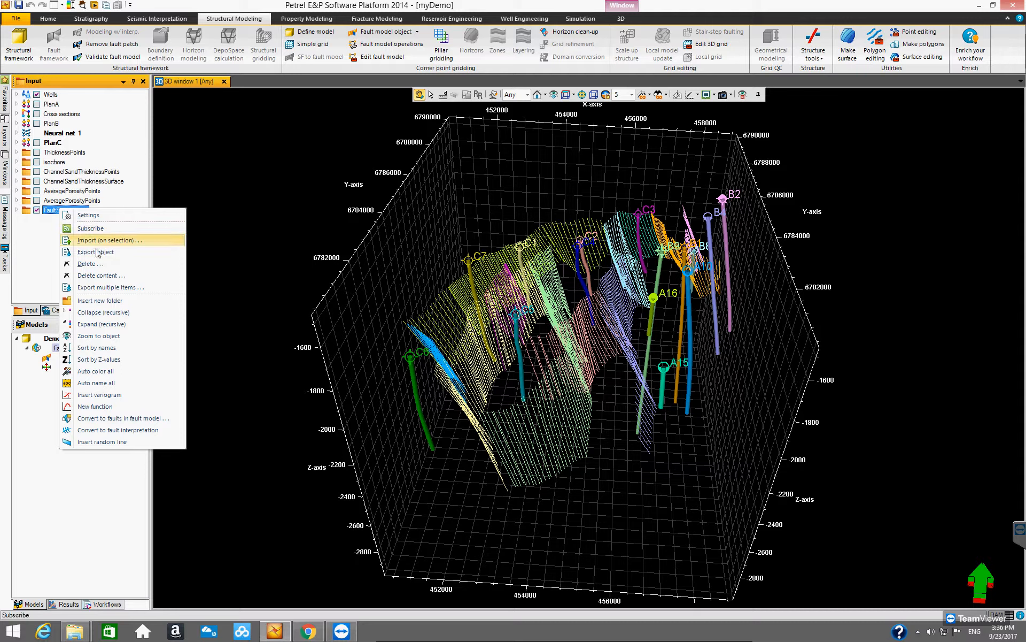
{"action": "left_click", "coordinate": [140, 418]}
{"action": "left_click_drag", "start_coordinate": [107, 37], "coordinate": [442, 209]}
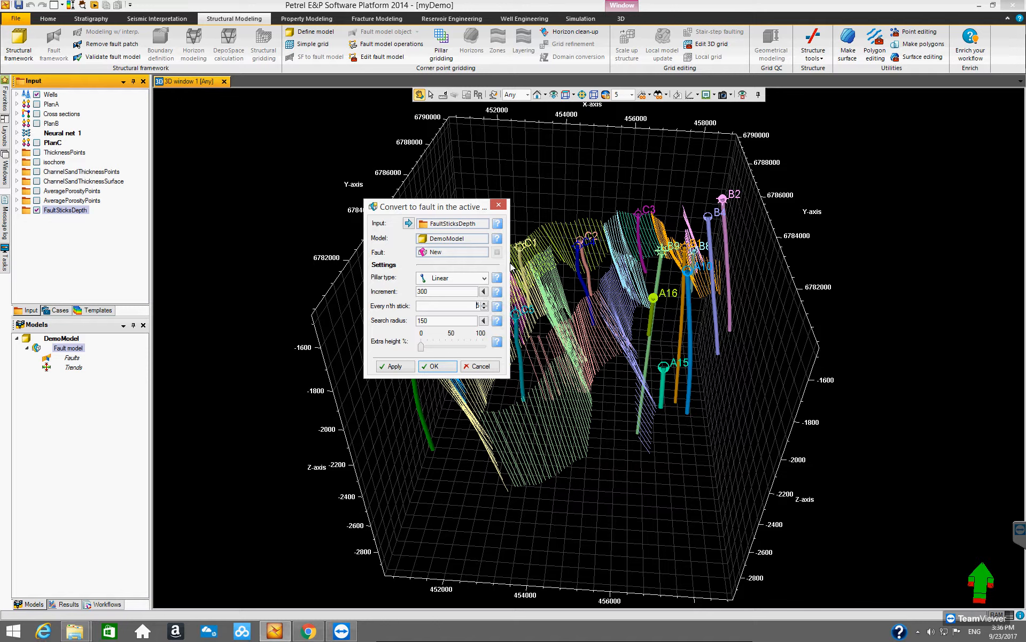
Review the pillar types for the fault conversion and choose Linear.
{"action": "left_click_drag", "start_coordinate": [453, 213], "coordinate": [522, 233]}
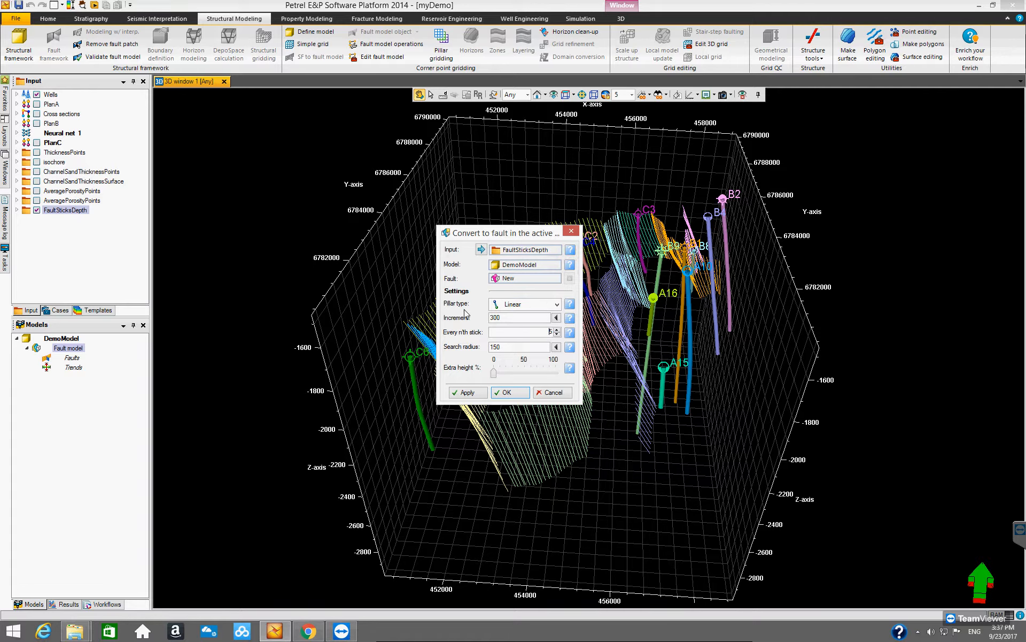
{"action": "left_click_drag", "start_coordinate": [502, 237], "coordinate": [542, 267]}
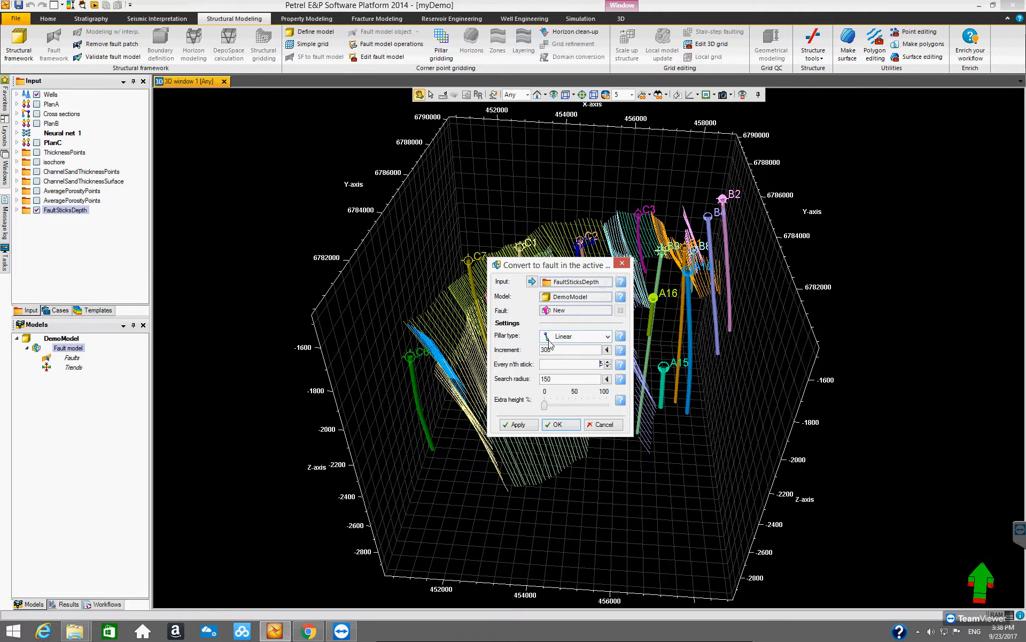
{"action": "left_click", "coordinate": [607, 337]}
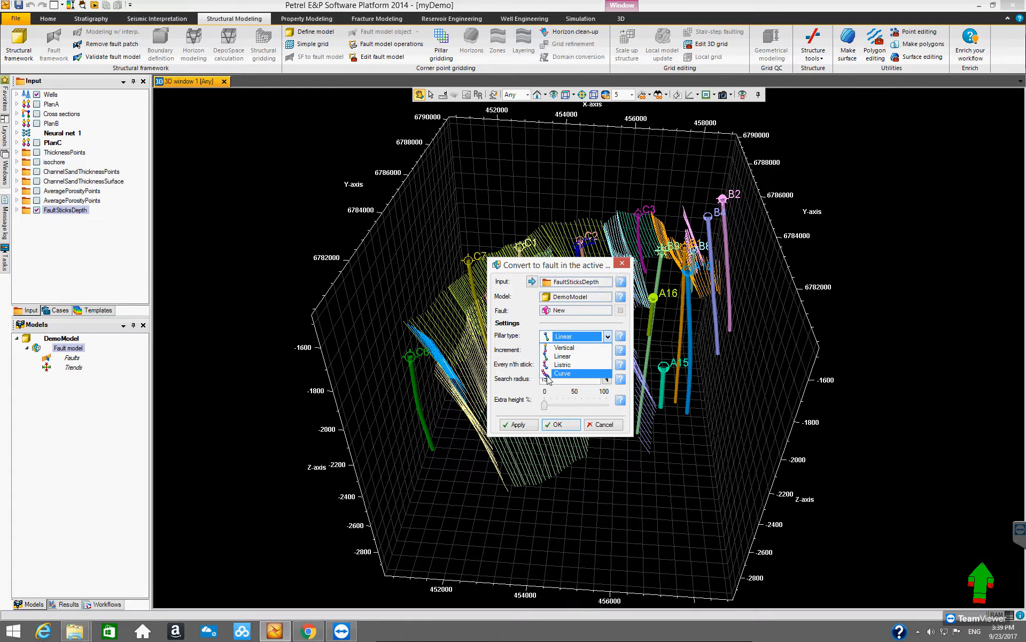
{"action": "left_click", "coordinate": [563, 356]}
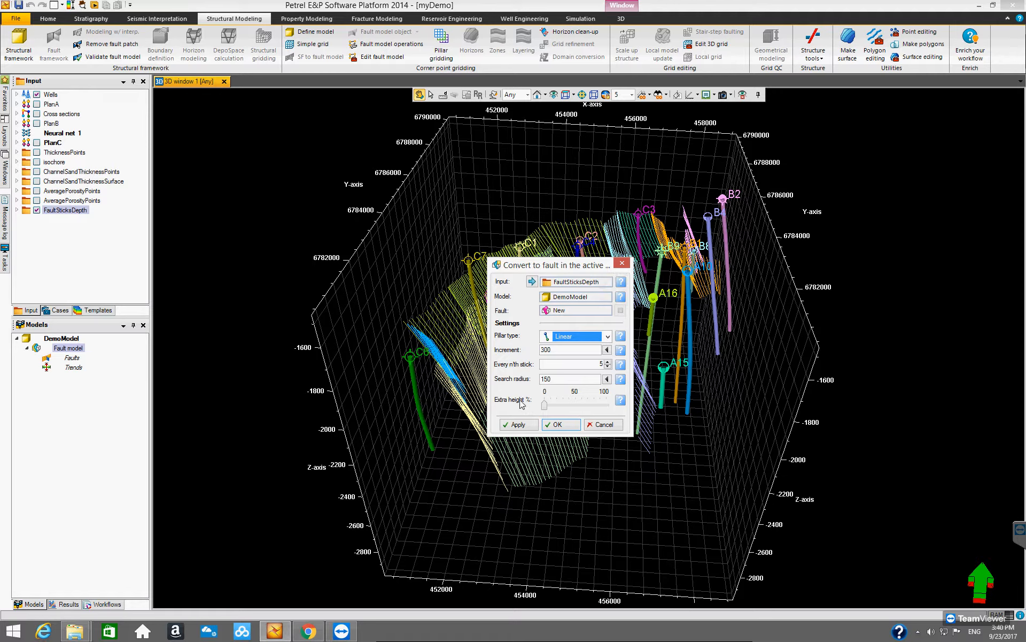
Convert FaultSticksDepth to new linear-pillar faults in DemoModel with increment 300, every 5th stick, search radius 150 and no extra height.
{"action": "left_click_drag", "start_coordinate": [578, 269], "coordinate": [797, 371]}
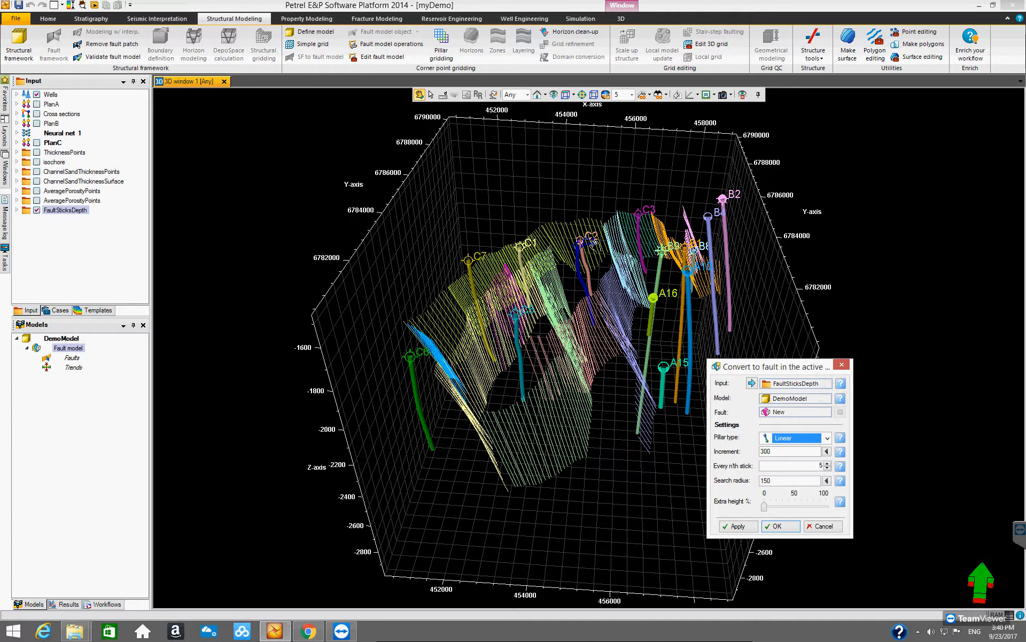
{"action": "left_click_drag", "start_coordinate": [763, 368], "coordinate": [751, 307]}
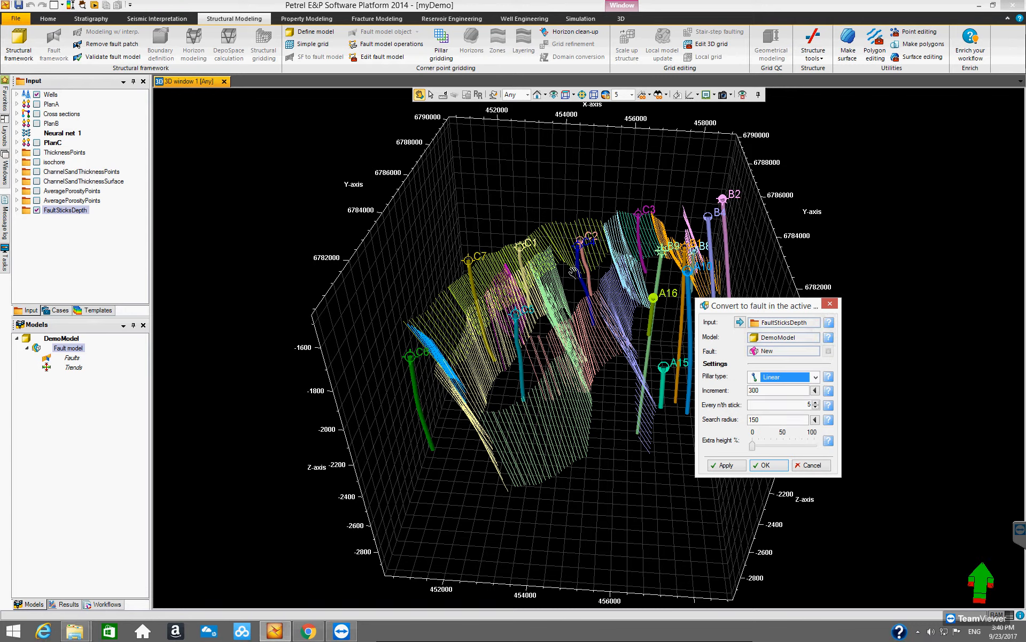
{"action": "left_click_drag", "start_coordinate": [733, 307], "coordinate": [646, 284]}
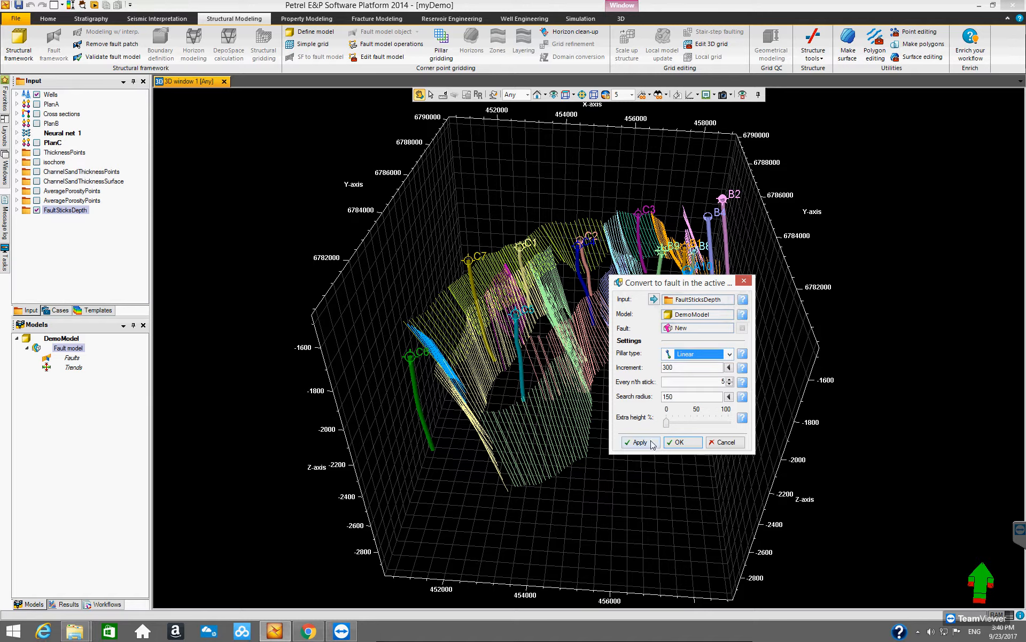
{"action": "left_click", "coordinate": [687, 443]}
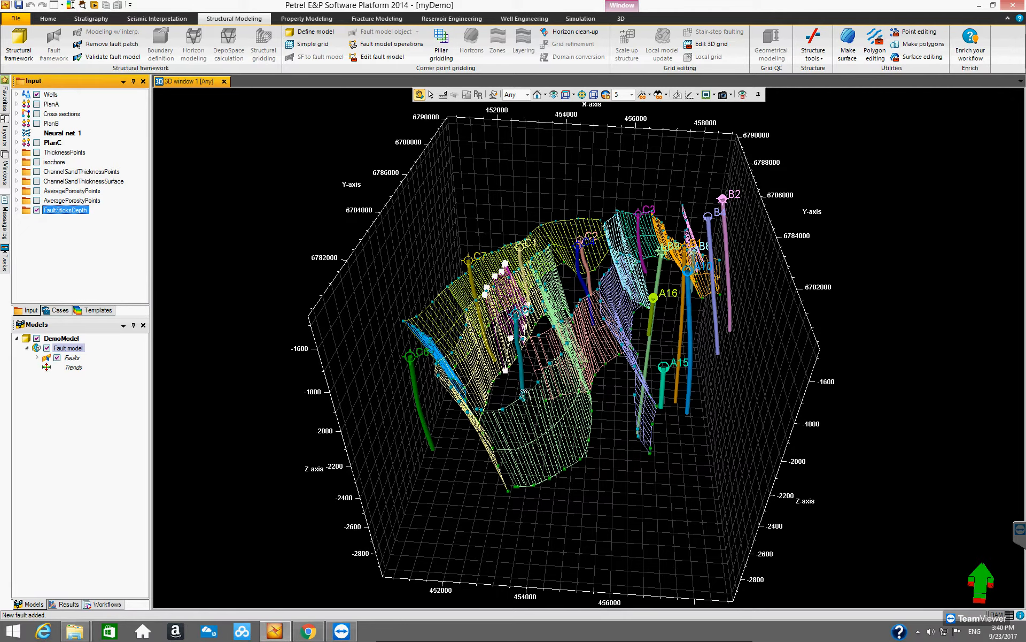
Examine the converted fault pillars against the original fault sticks and wells from several angles in the 3D view.
{"action": "mouse_move", "coordinate": [597, 405]}
{"action": "left_mouse_down"}
{"action": "mouse_move", "coordinate": [560, 463]}
{"action": "mouse_move", "coordinate": [548, 447]}
{"action": "left_mouse_up"}
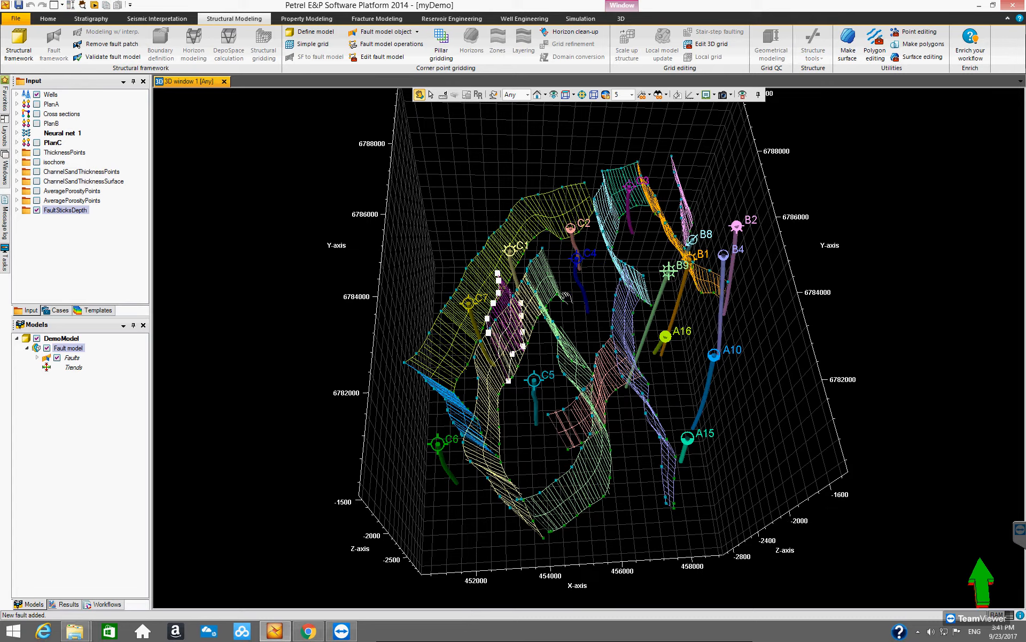
{"action": "left_click_drag", "start_coordinate": [543, 292], "coordinate": [573, 274]}
{"action": "left_click_drag", "start_coordinate": [559, 231], "coordinate": [575, 223]}
{"action": "left_click_drag", "start_coordinate": [509, 234], "coordinate": [510, 236]}
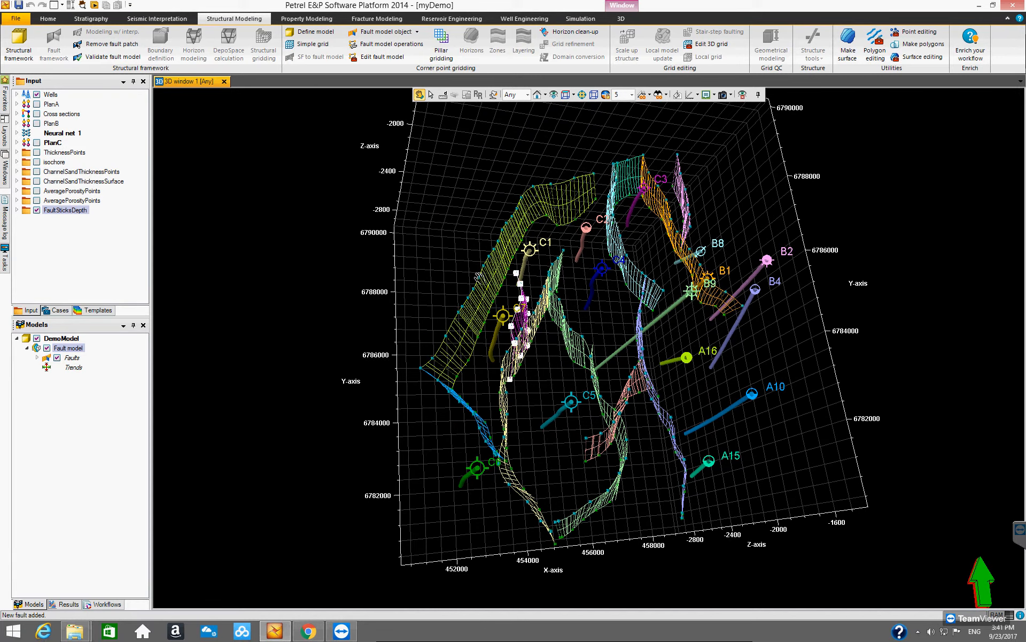
{"action": "left_click_drag", "start_coordinate": [575, 267], "coordinate": [417, 350], "text": "ctrl+shift"}
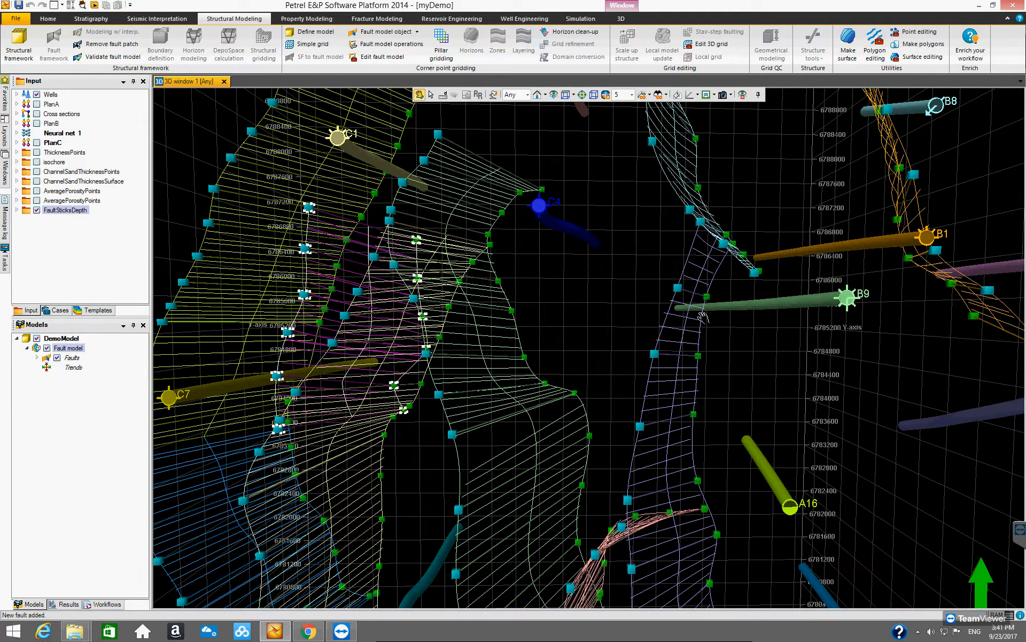
{"action": "left_click_drag", "start_coordinate": [724, 385], "coordinate": [605, 406]}
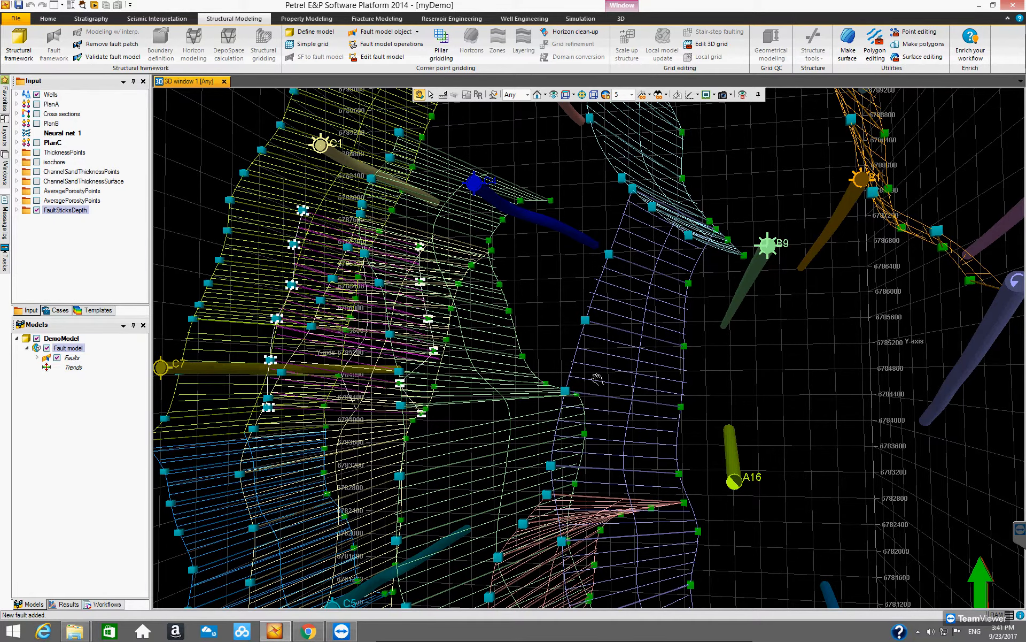
{"action": "left_click_drag", "start_coordinate": [607, 369], "coordinate": [693, 408]}
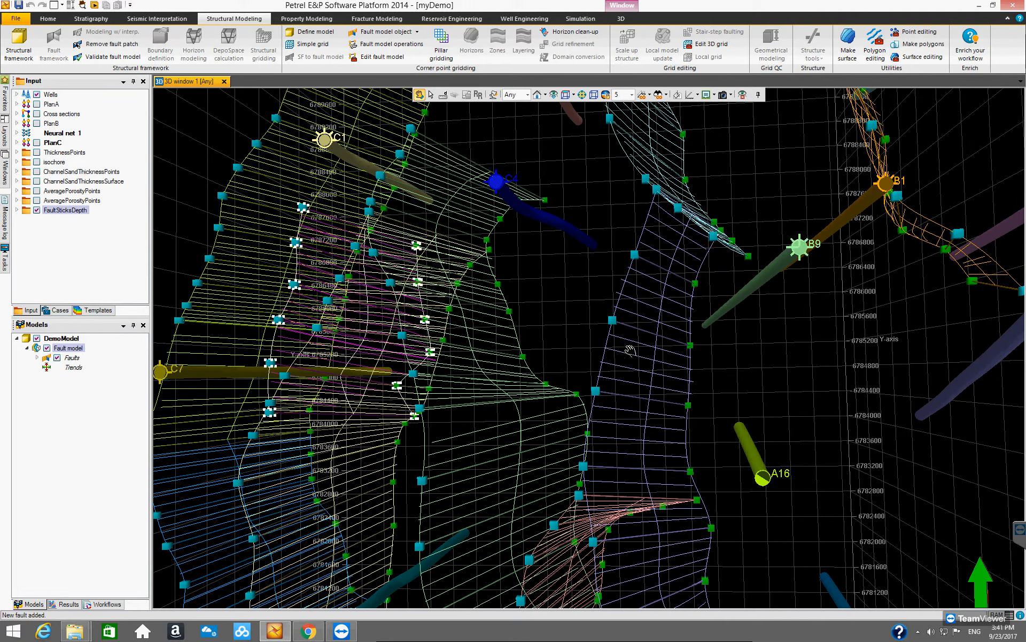
{"action": "left_click_drag", "start_coordinate": [661, 323], "coordinate": [640, 348]}
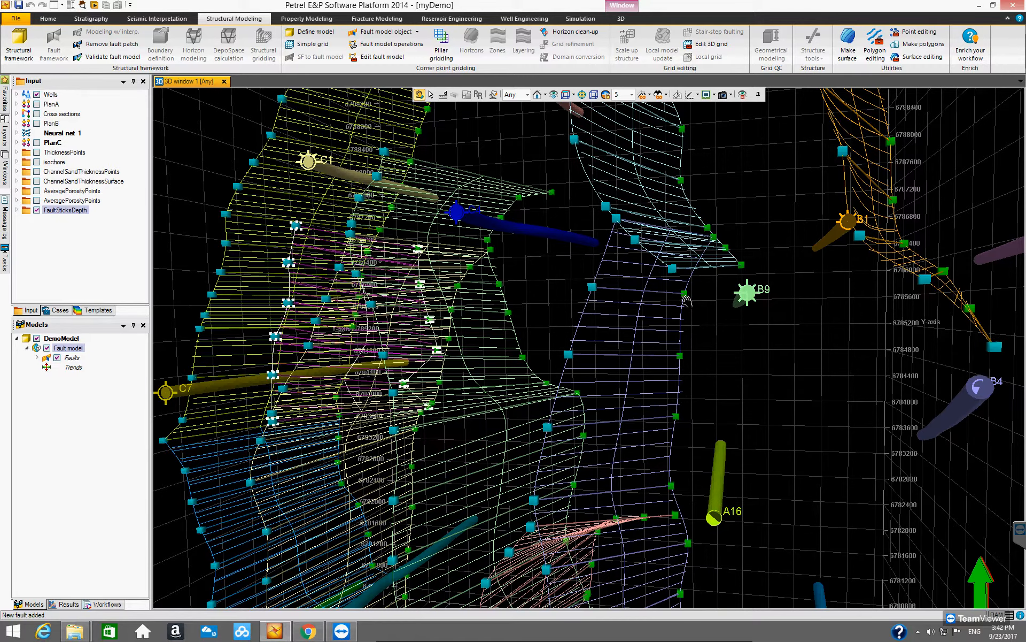
{"action": "left_click_drag", "start_coordinate": [654, 364], "coordinate": [321, 256]}
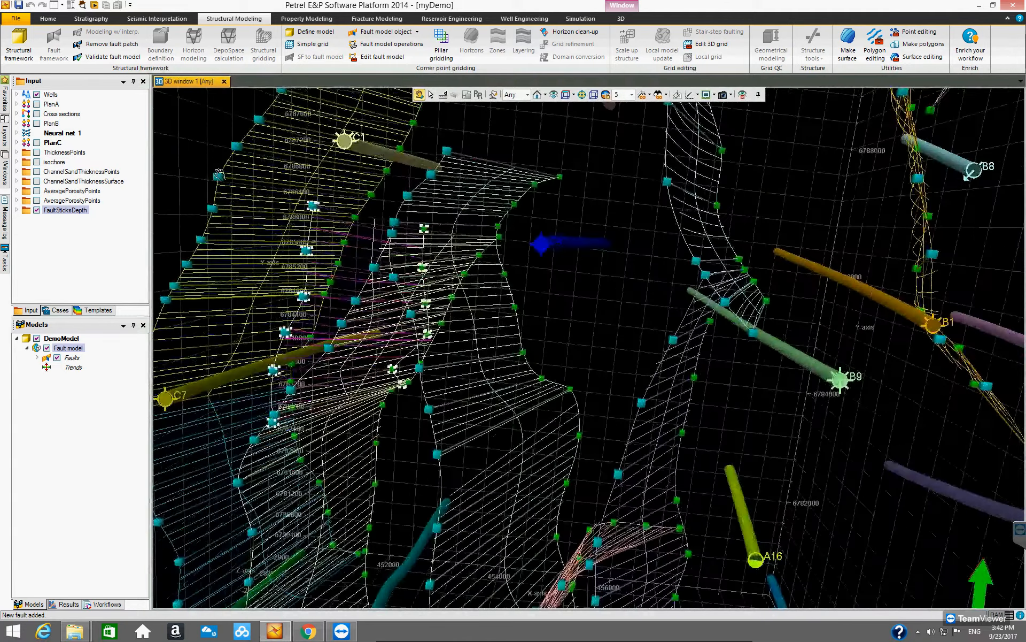
{"action": "left_click_drag", "start_coordinate": [243, 256], "coordinate": [96, 389]}
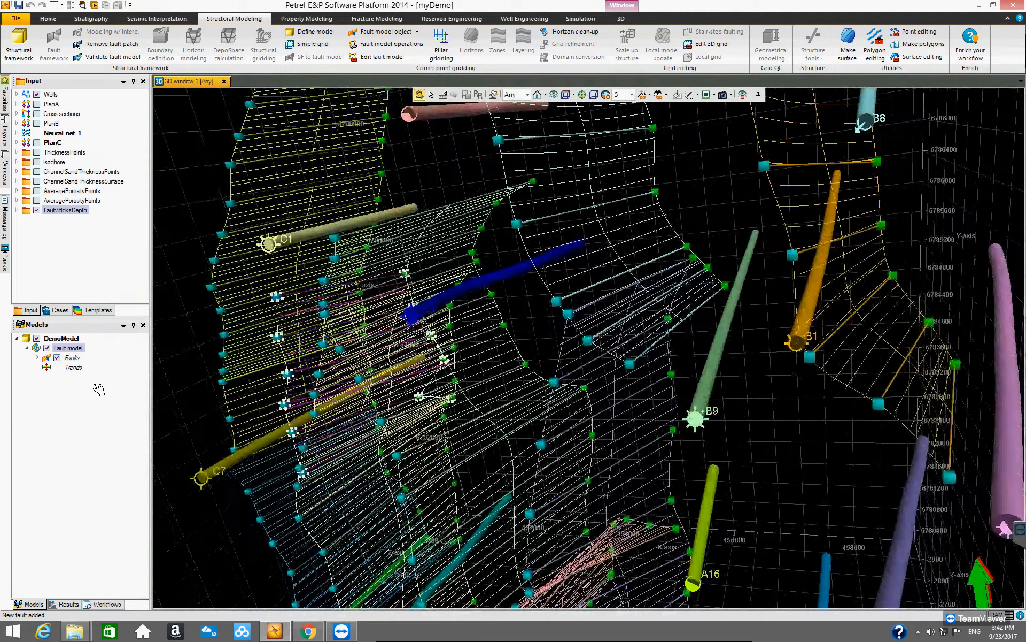
{"action": "left_click_drag", "start_coordinate": [256, 328], "coordinate": [94, 261]}
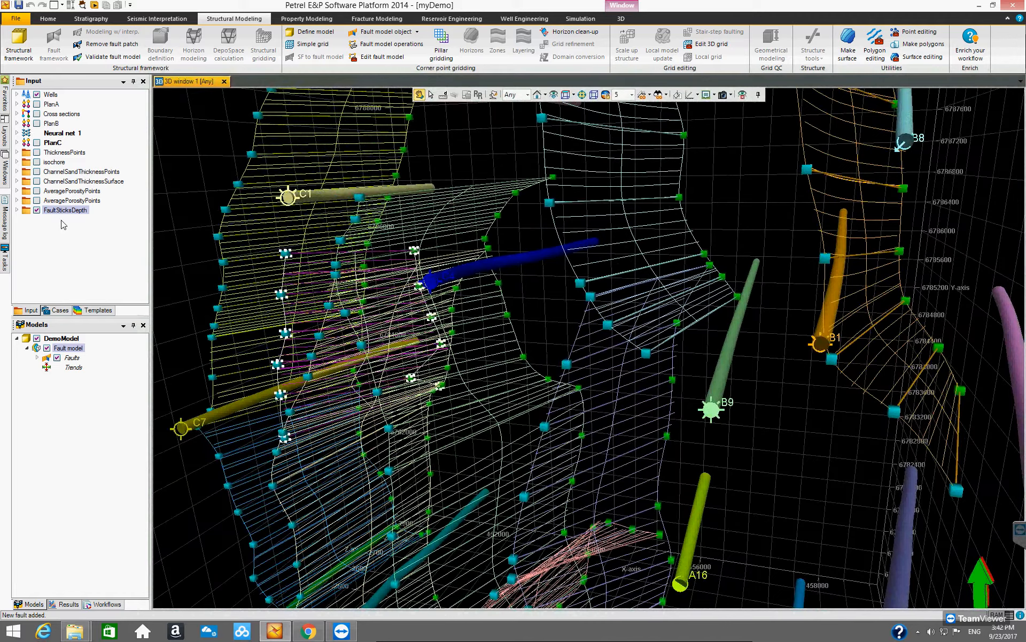
{"action": "left_click_drag", "start_coordinate": [370, 381], "coordinate": [80, 363]}
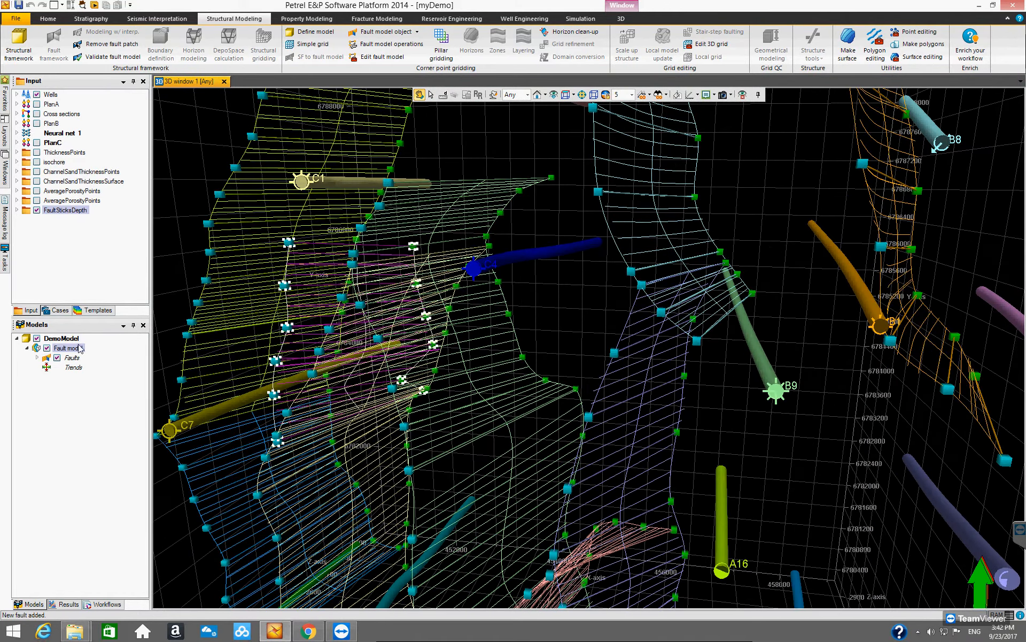
{"action": "left_click_drag", "start_coordinate": [337, 340], "coordinate": [321, 343]}
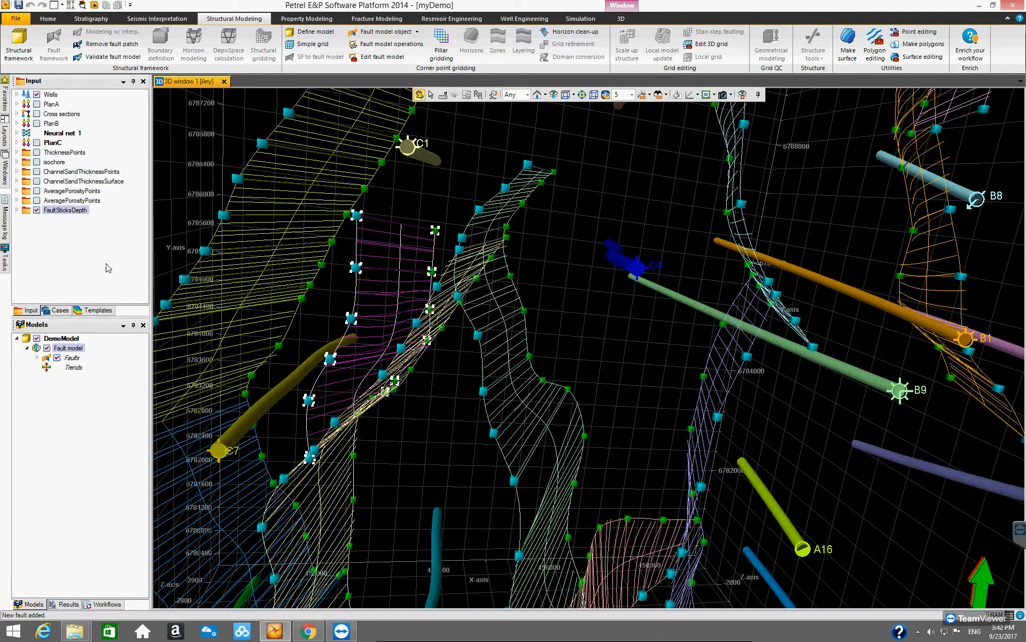
Hide the FaultSticksDepth folder in the 3D view and inspect the fault pillars on their own.
{"action": "left_click", "coordinate": [36, 210]}
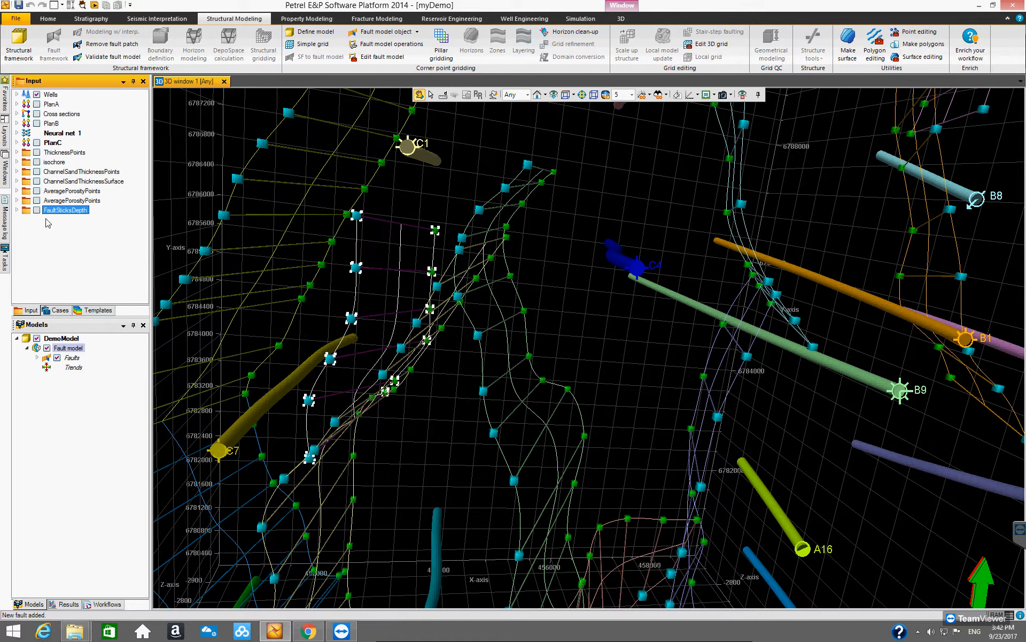
{"action": "left_click_drag", "start_coordinate": [556, 393], "coordinate": [647, 316]}
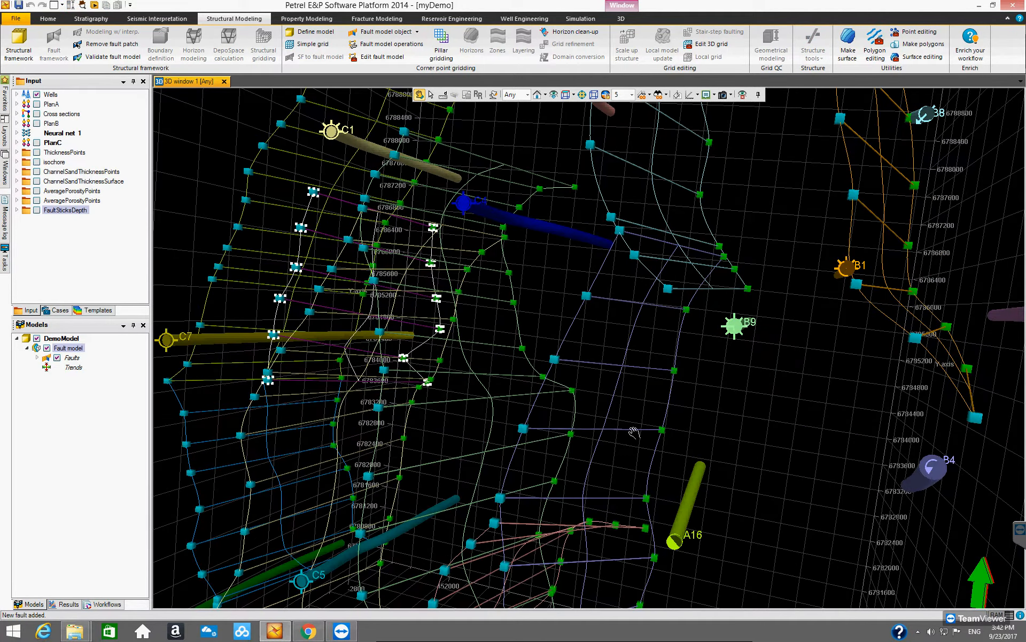
{"action": "left_click_drag", "start_coordinate": [639, 415], "coordinate": [540, 337]}
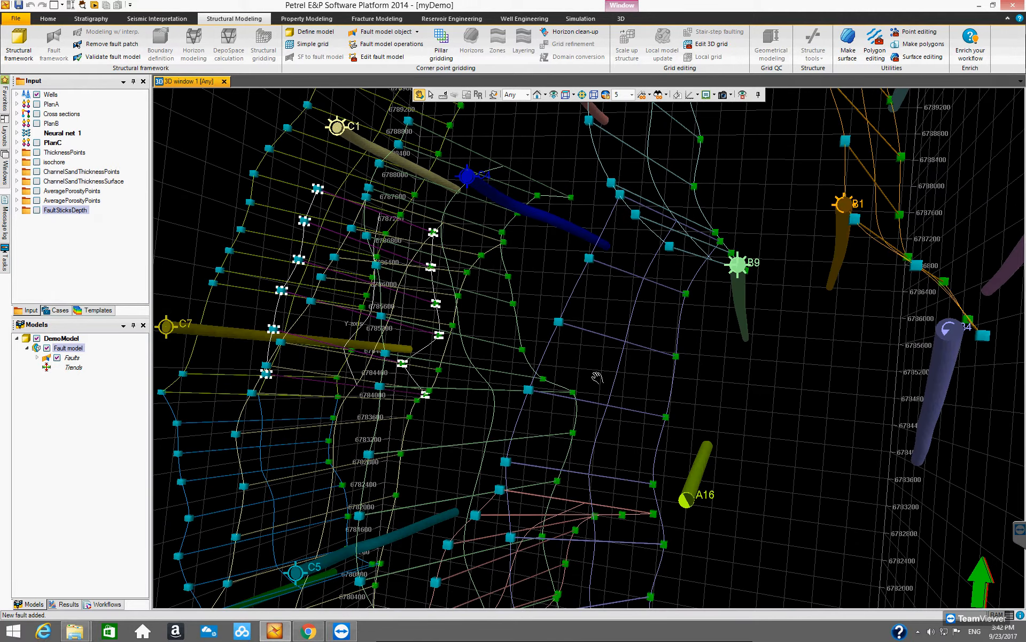
{"action": "left_click_drag", "start_coordinate": [614, 375], "coordinate": [448, 387]}
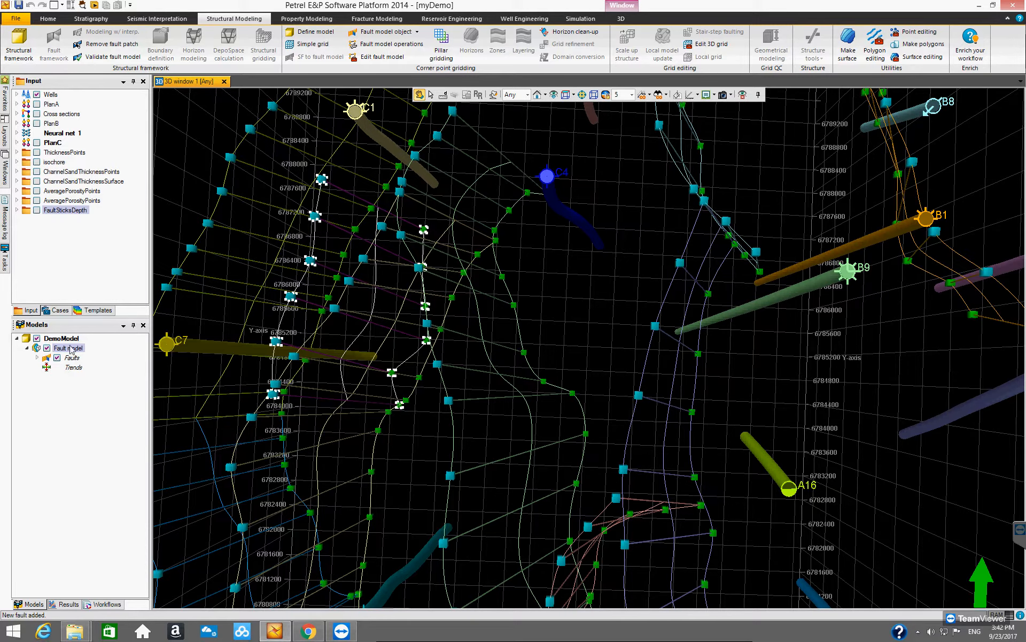
{"action": "left_click_drag", "start_coordinate": [387, 356], "coordinate": [342, 348]}
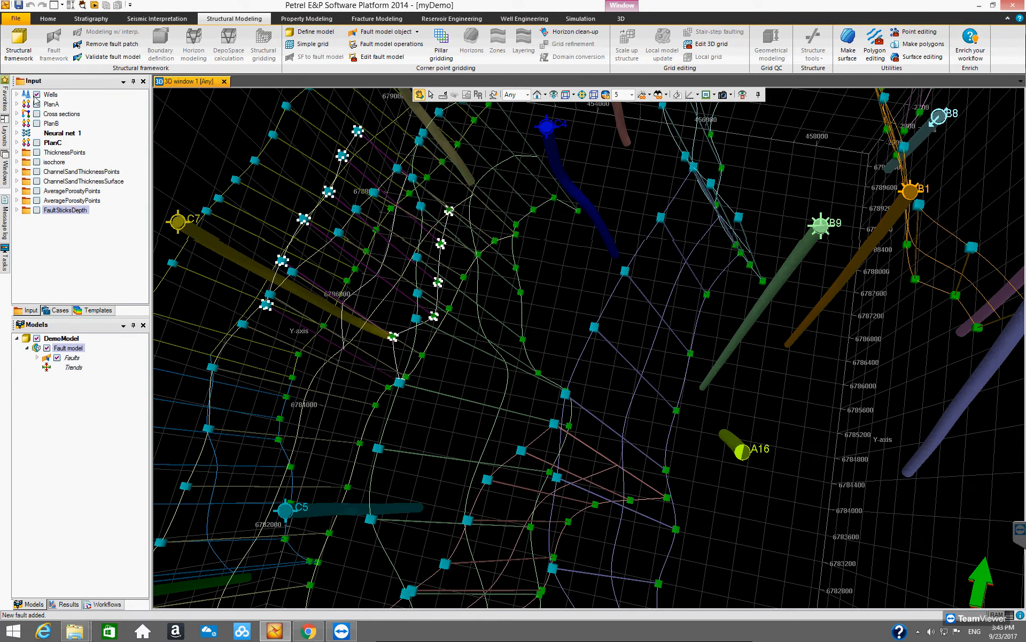
Hide the wells and fit the complete fault model in the 3D view.
{"action": "left_click", "coordinate": [36, 95]}
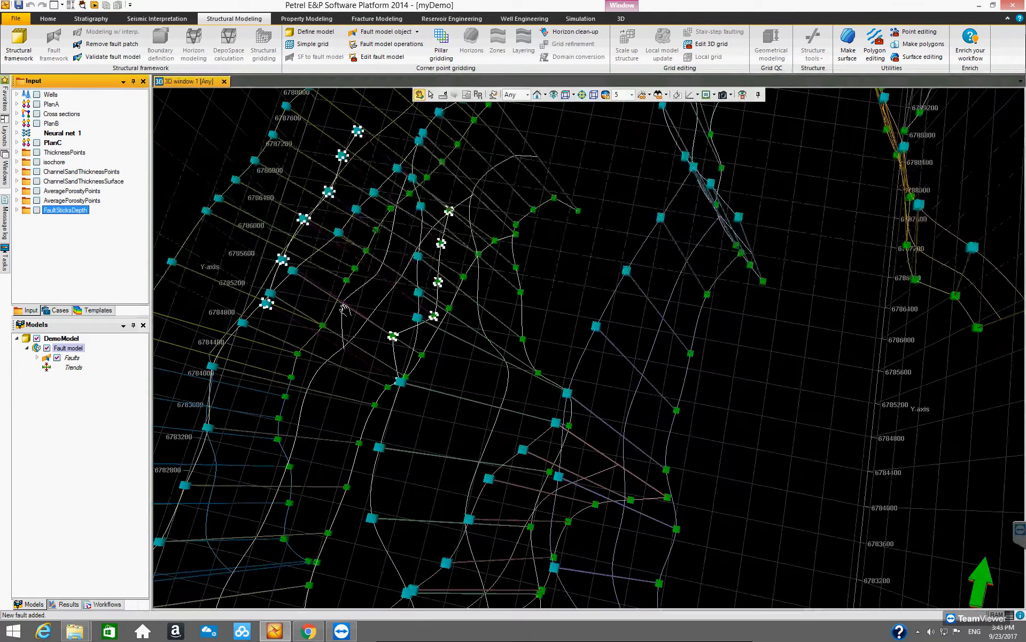
{"action": "left_click_drag", "start_coordinate": [407, 335], "coordinate": [422, 328]}
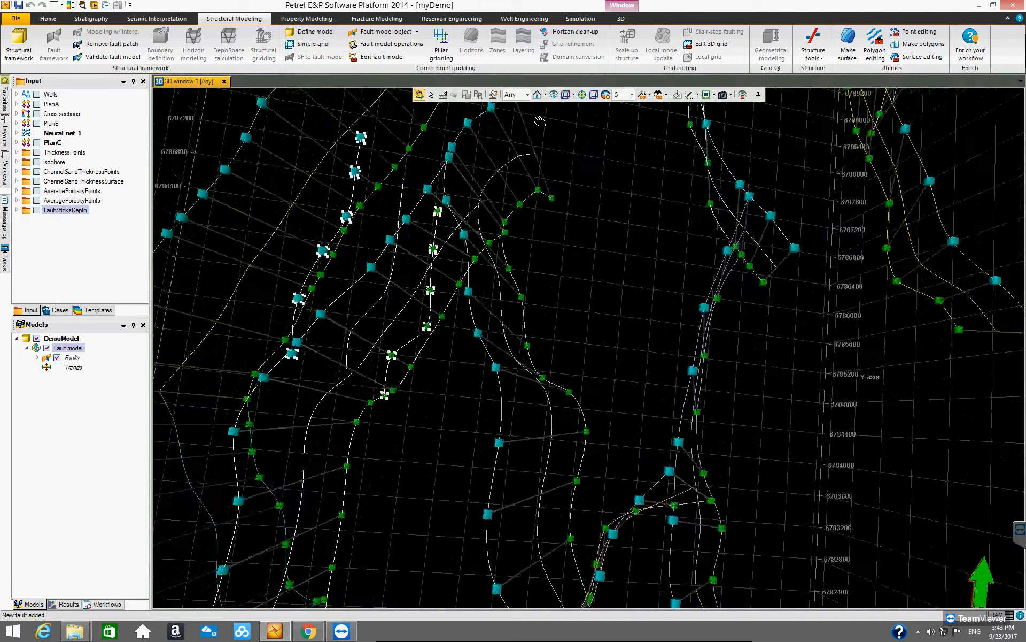
{"action": "left_click", "coordinate": [553, 95]}
{"action": "left_click_drag", "start_coordinate": [630, 386], "coordinate": [505, 300]}
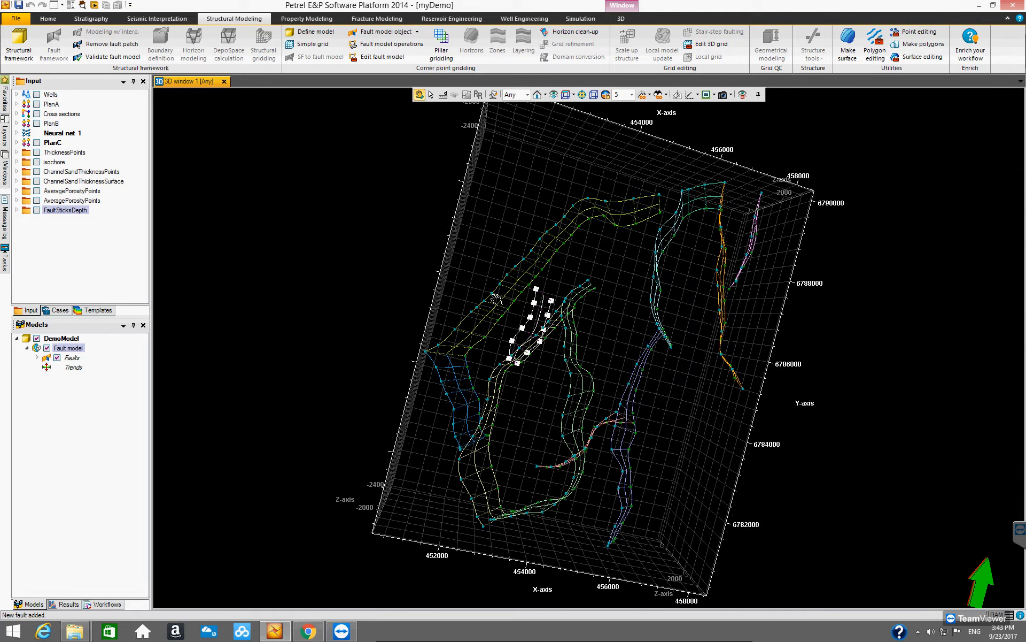
{"action": "left_click_drag", "start_coordinate": [625, 318], "coordinate": [586, 371]}
{"action": "left_click_drag", "start_coordinate": [672, 429], "coordinate": [622, 442]}
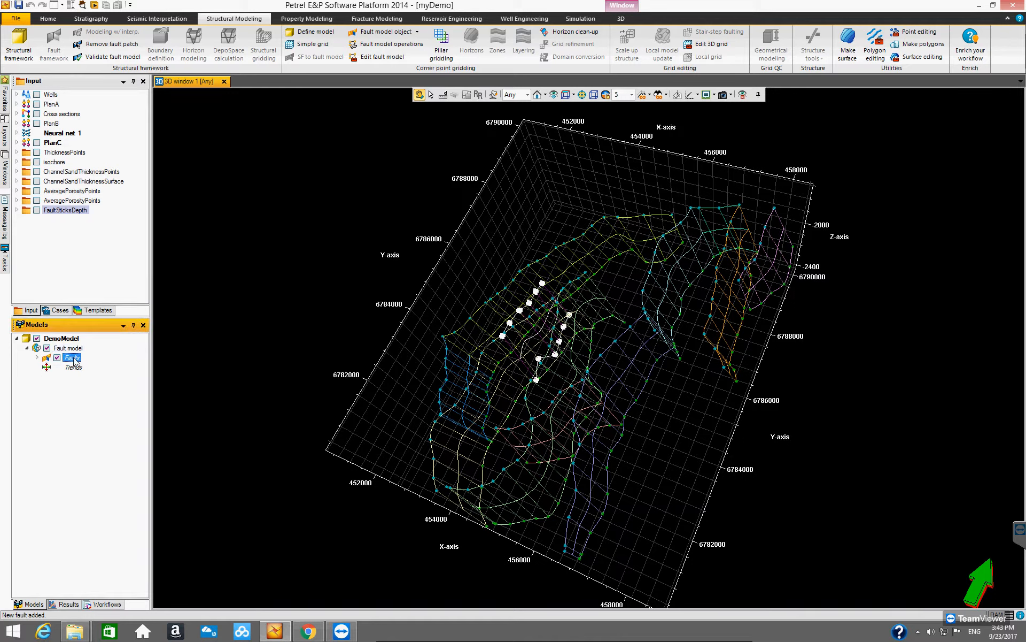
Expand the Faults of DemoModel's fault model, activate boundary fault and bring up its fault editing tools.
{"action": "left_click", "coordinate": [36, 357]}
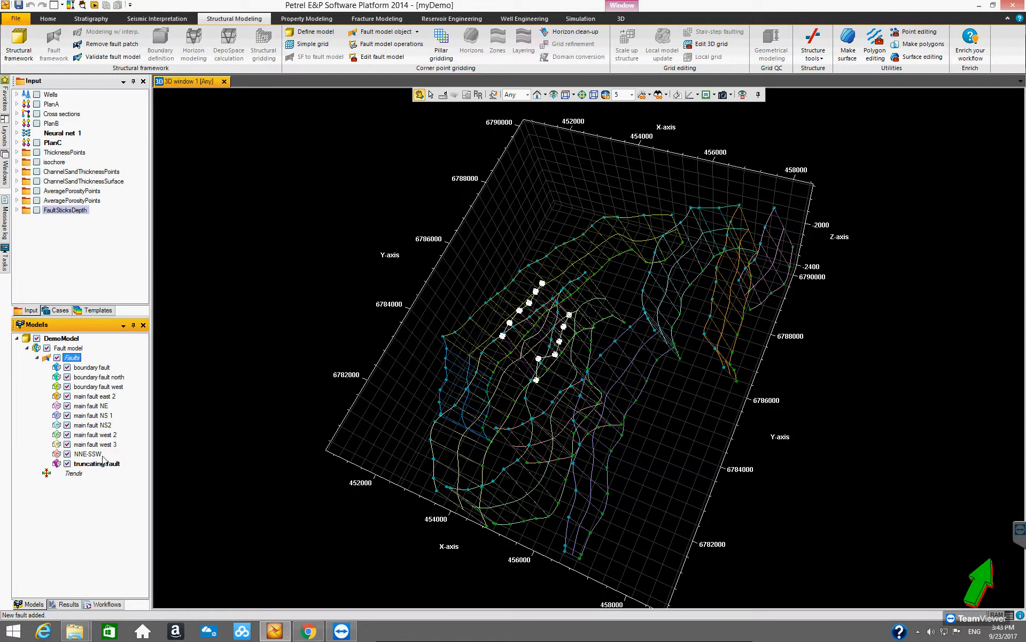
{"action": "left_click", "coordinate": [92, 368]}
{"action": "left_click", "coordinate": [92, 368]}
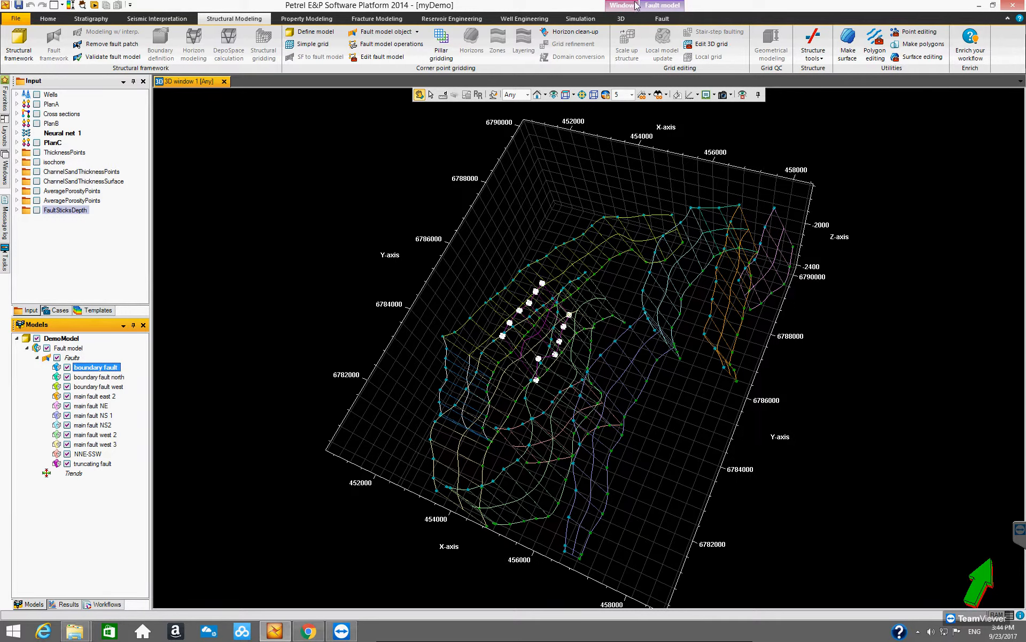
{"action": "left_click", "coordinate": [665, 8]}
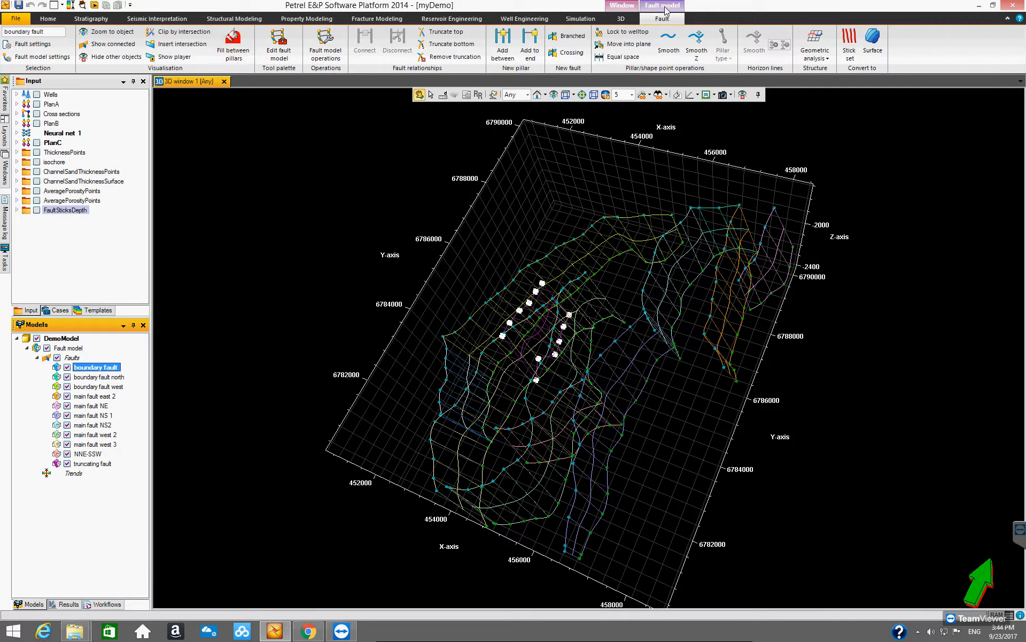
{"action": "left_click", "coordinate": [99, 56]}
{"action": "left_click_drag", "start_coordinate": [588, 348], "coordinate": [634, 373]}
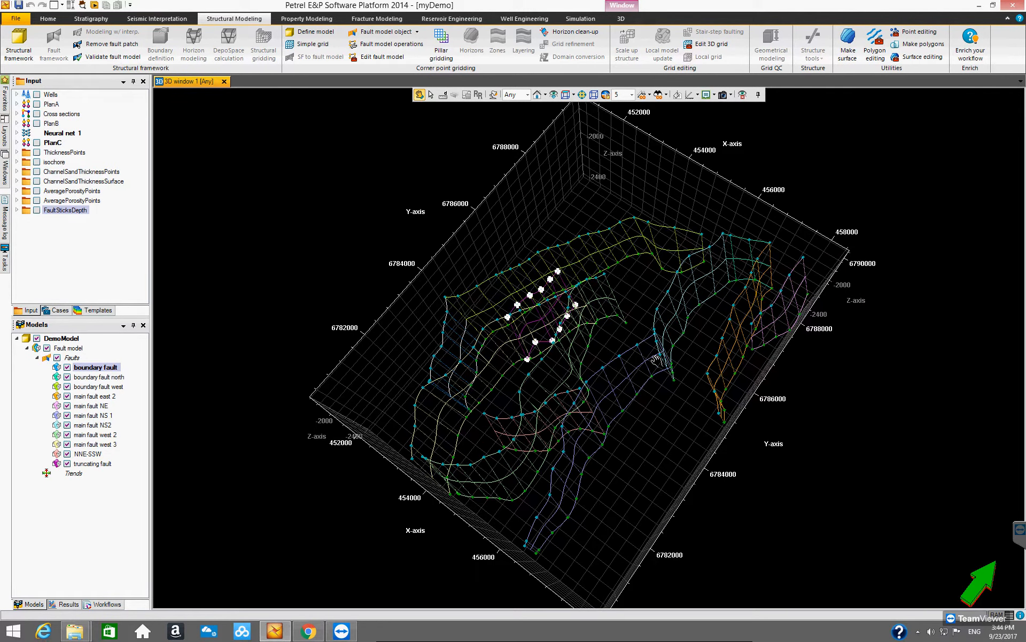
{"action": "left_click_drag", "start_coordinate": [630, 380], "coordinate": [549, 401]}
{"action": "left_click_drag", "start_coordinate": [650, 431], "coordinate": [482, 306]}
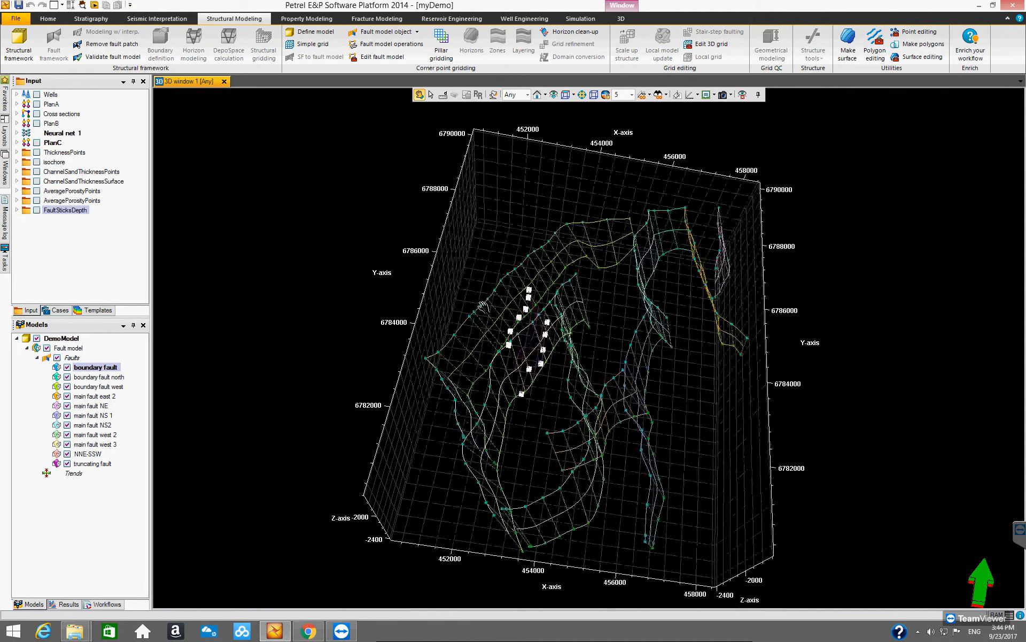
With boundary fault selected, fill the faults between their pillars and inspect the filled fault planes.
{"action": "left_click", "coordinate": [86, 368]}
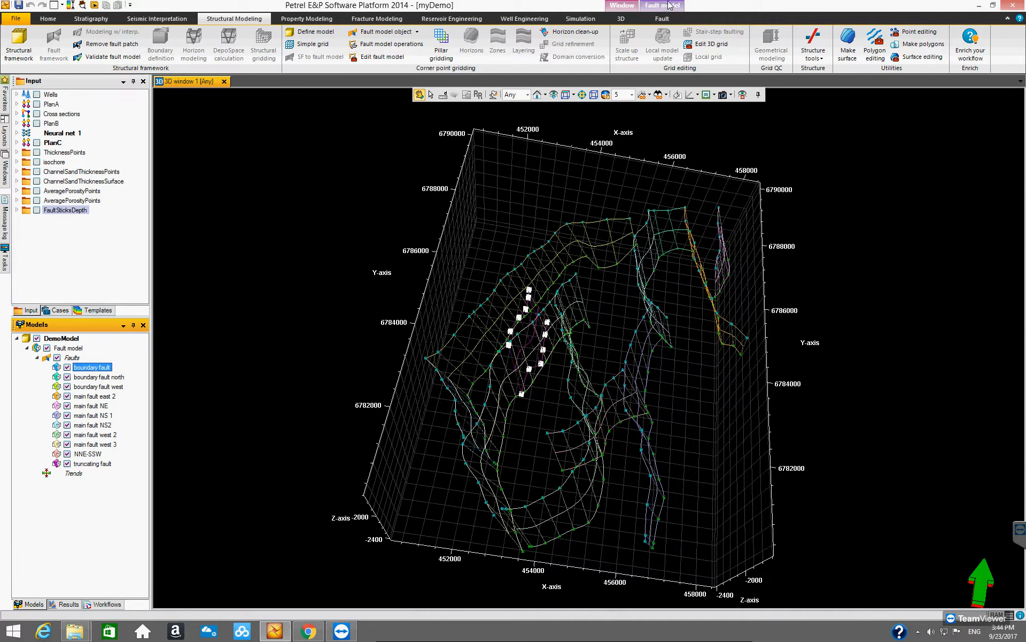
{"action": "left_click", "coordinate": [668, 7]}
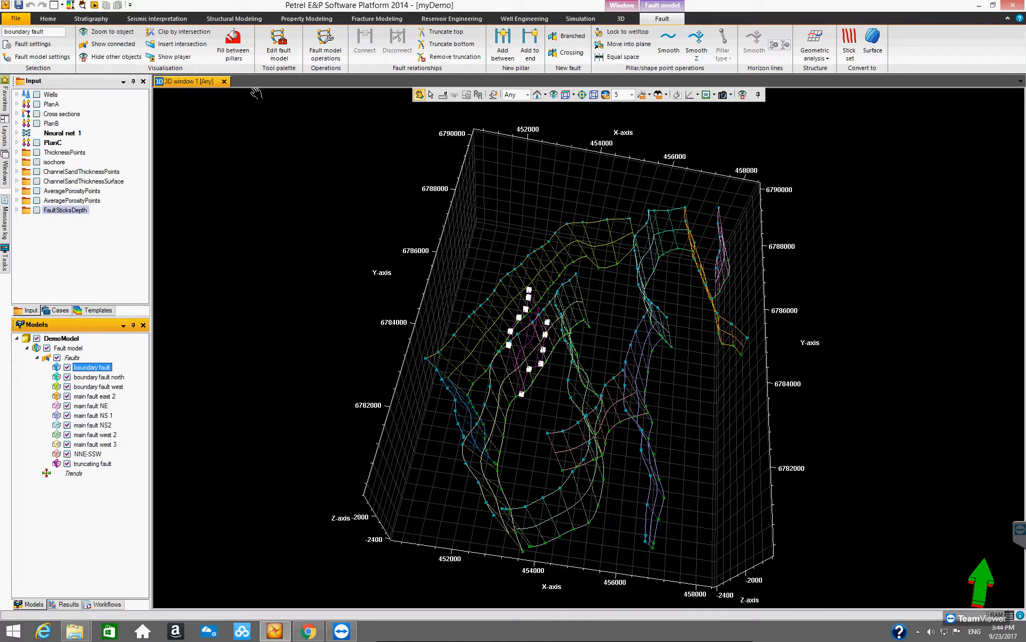
{"action": "left_click", "coordinate": [233, 45]}
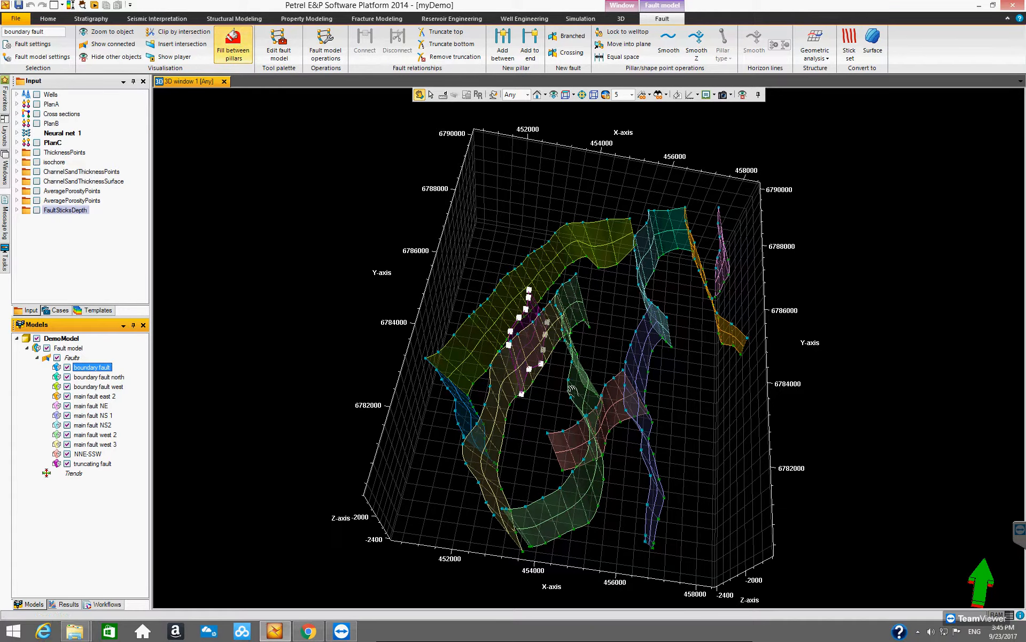
{"action": "left_click_drag", "start_coordinate": [566, 402], "coordinate": [485, 335]}
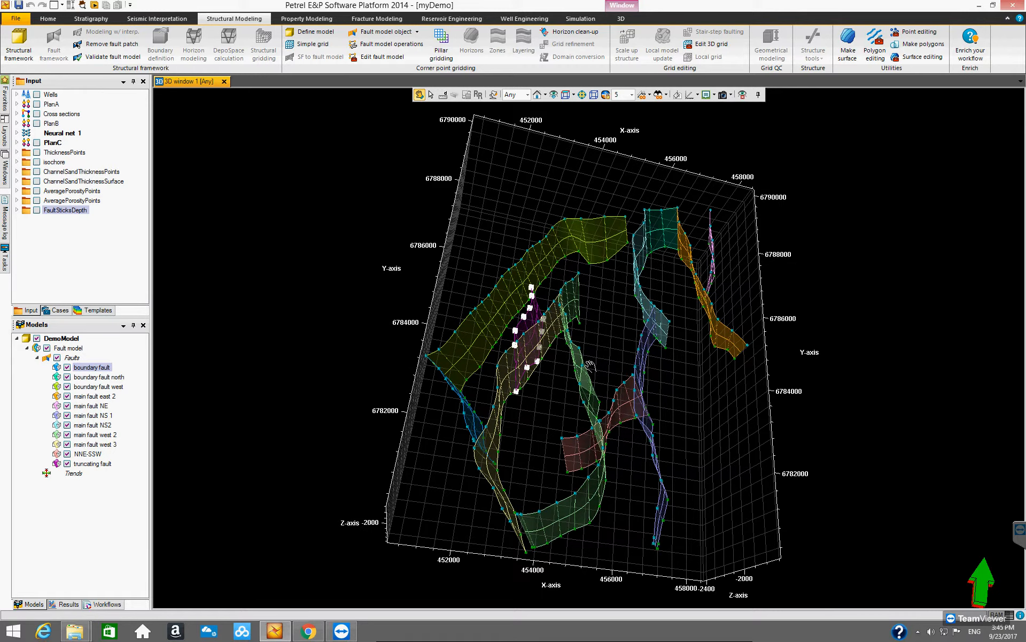
{"action": "left_click_drag", "start_coordinate": [689, 460], "coordinate": [659, 470]}
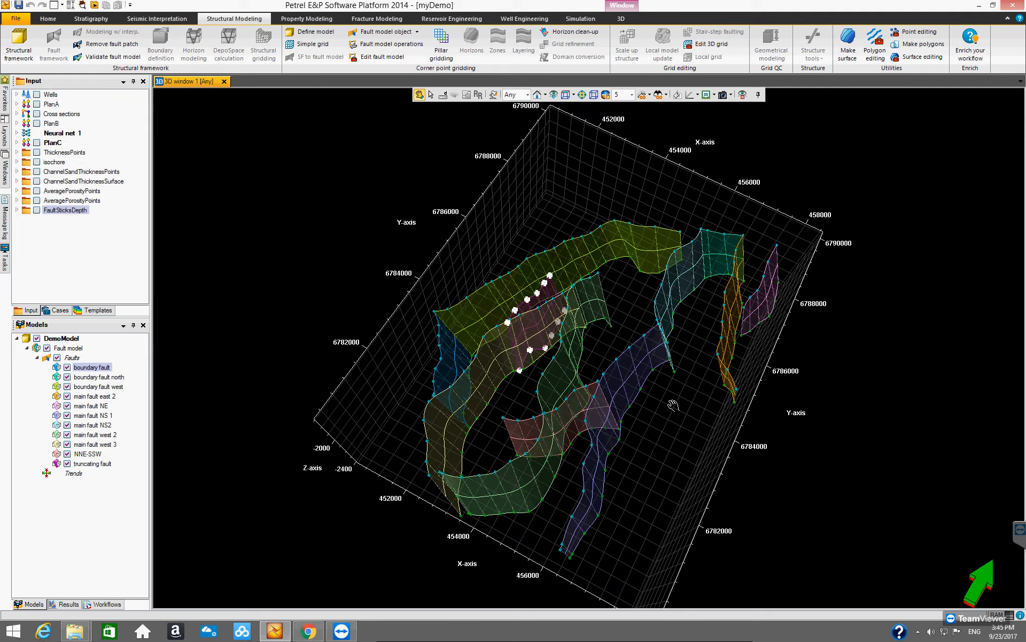
{"action": "left_click_drag", "start_coordinate": [658, 431], "coordinate": [521, 443]}
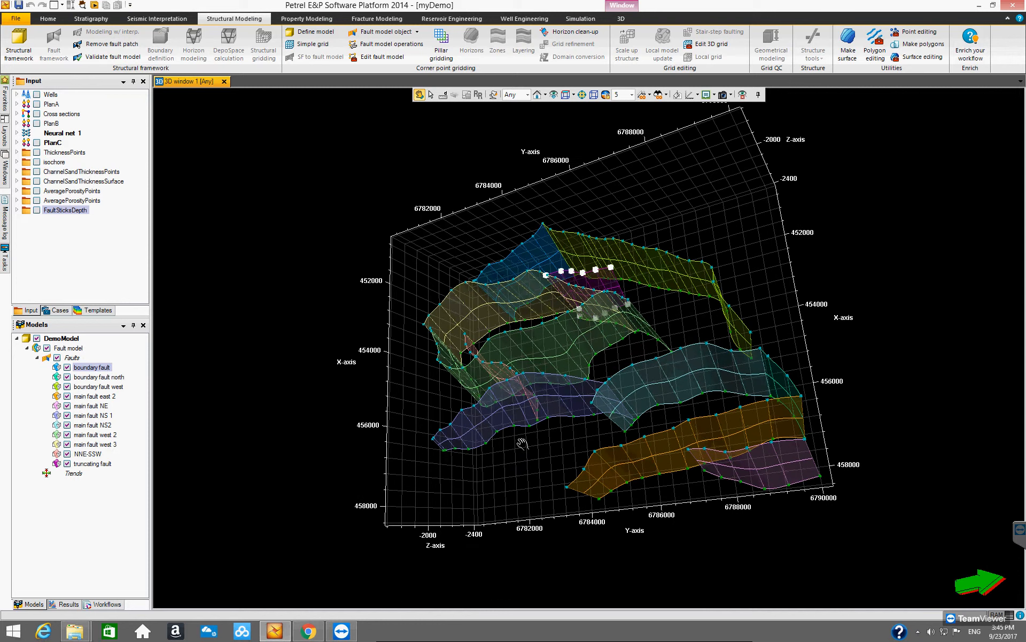
Activate boundary fault and open the fault model editing palette, placing it clear of the faults in the 3D view.
{"action": "left_click", "coordinate": [91, 368]}
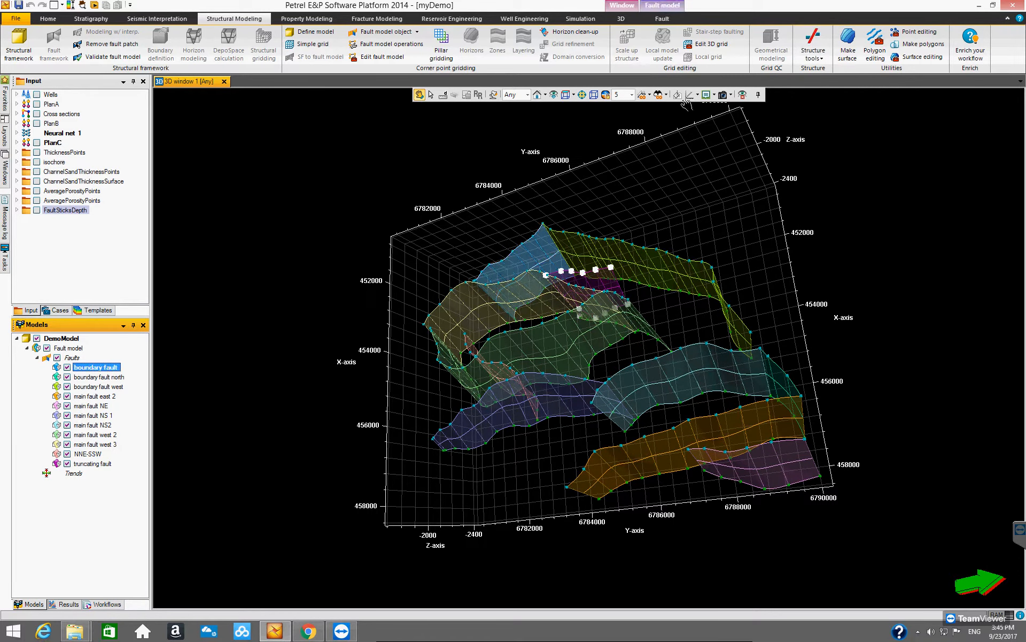
{"action": "left_click", "coordinate": [665, 7]}
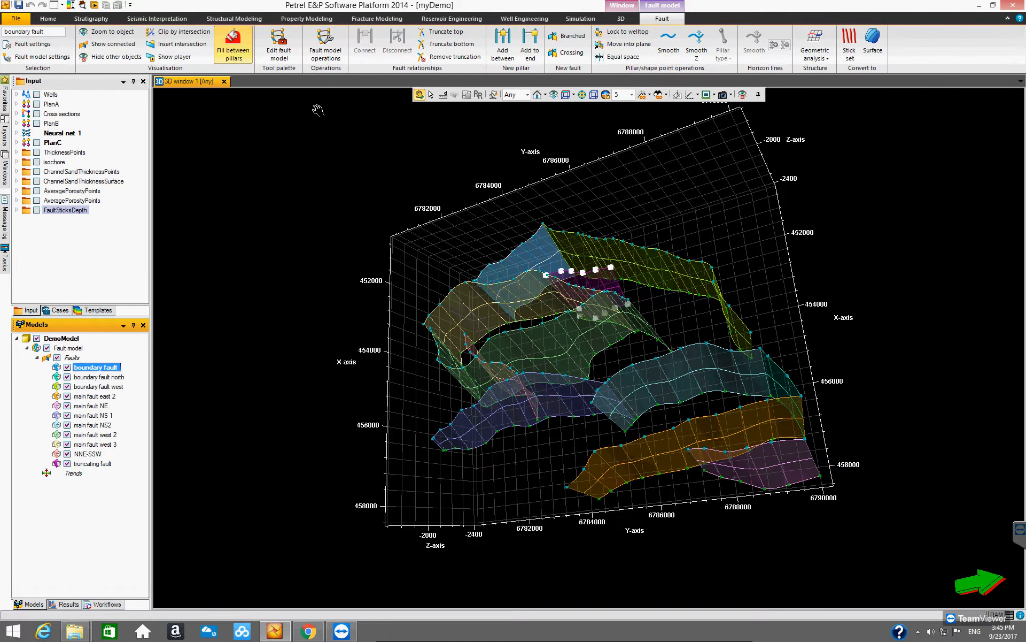
{"action": "left_click", "coordinate": [285, 42]}
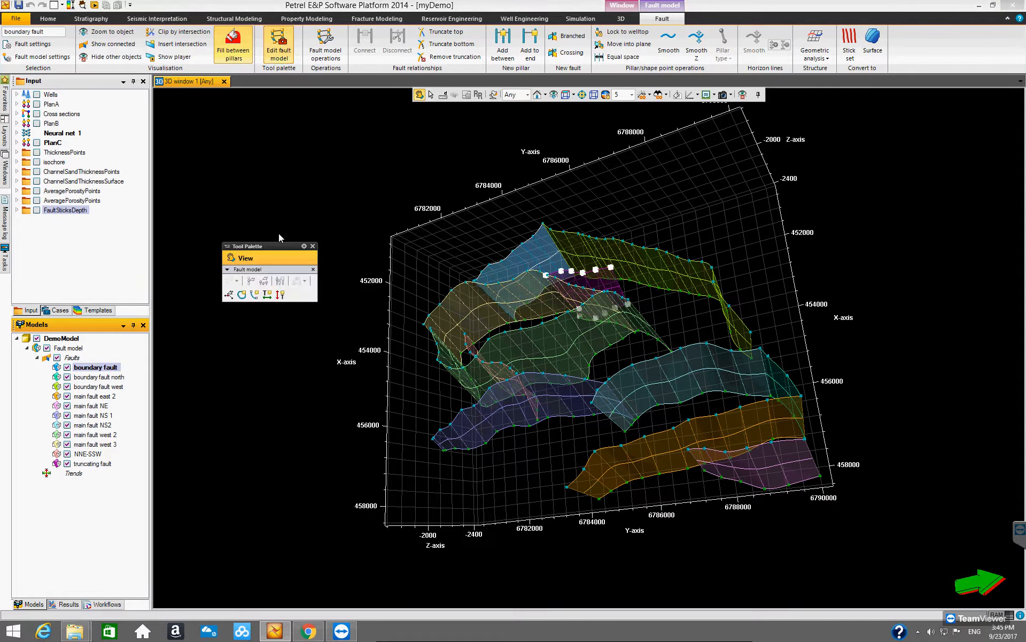
{"action": "left_click", "coordinate": [277, 253]}
{"action": "left_click_drag", "start_coordinate": [277, 245], "coordinate": [281, 176]}
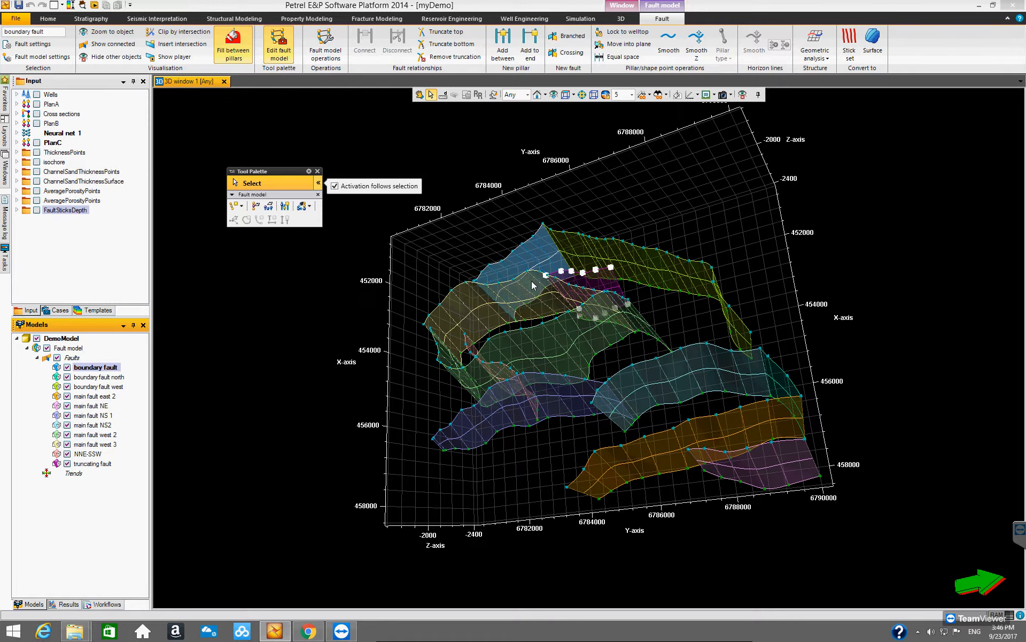
Examine the filled fault planes of the fault model from several angles to see where neighbouring faults meet.
{"action": "left_click", "coordinate": [418, 96]}
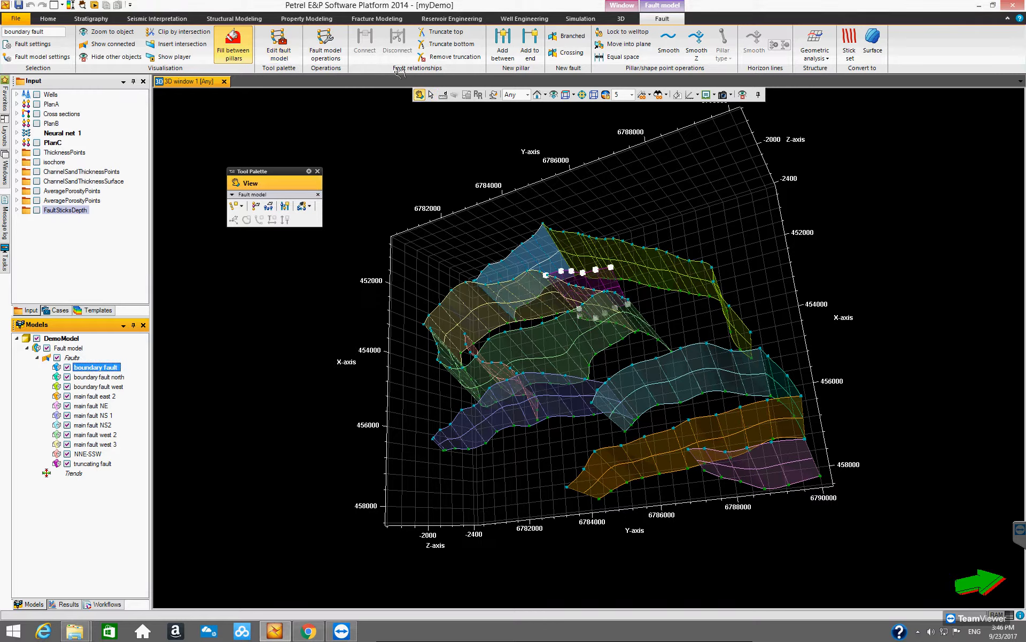
{"action": "left_click_drag", "start_coordinate": [542, 323], "coordinate": [634, 359]}
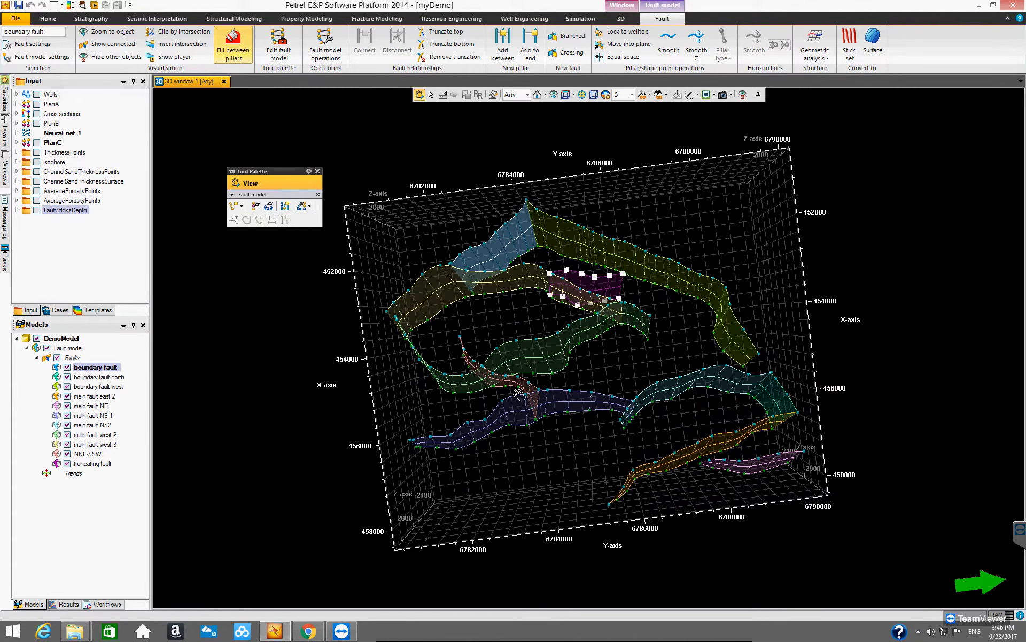
{"action": "left_click_drag", "start_coordinate": [513, 394], "coordinate": [492, 446]}
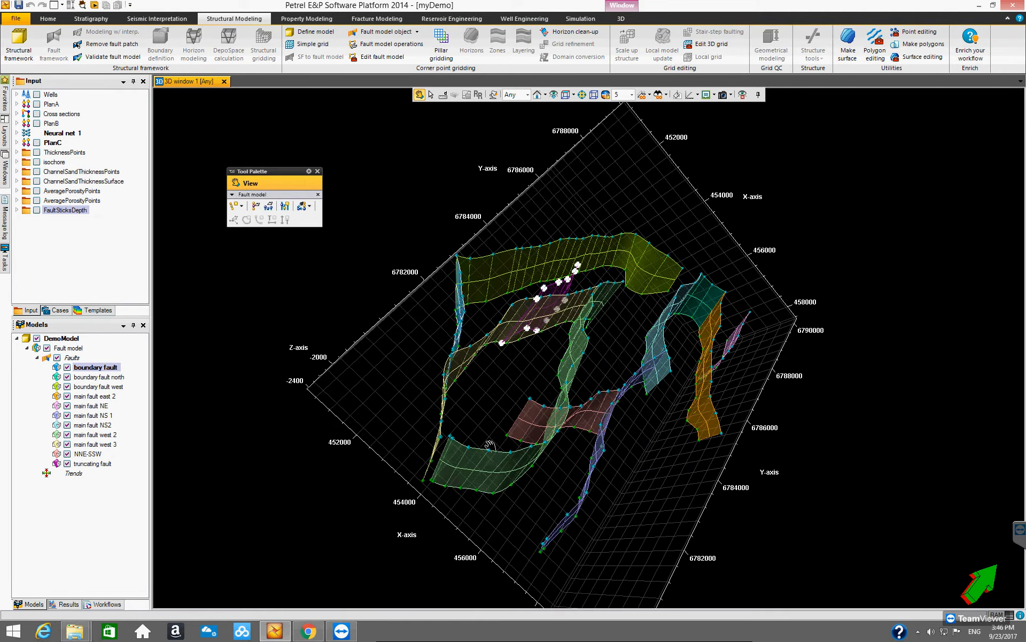
{"action": "left_click_drag", "start_coordinate": [557, 513], "coordinate": [433, 243]}
{"action": "left_click_drag", "start_coordinate": [407, 319], "coordinate": [414, 211]}
{"action": "left_click_drag", "start_coordinate": [384, 253], "coordinate": [440, 327]}
{"action": "middle_click_drag", "start_coordinate": [453, 324], "coordinate": [511, 323]}
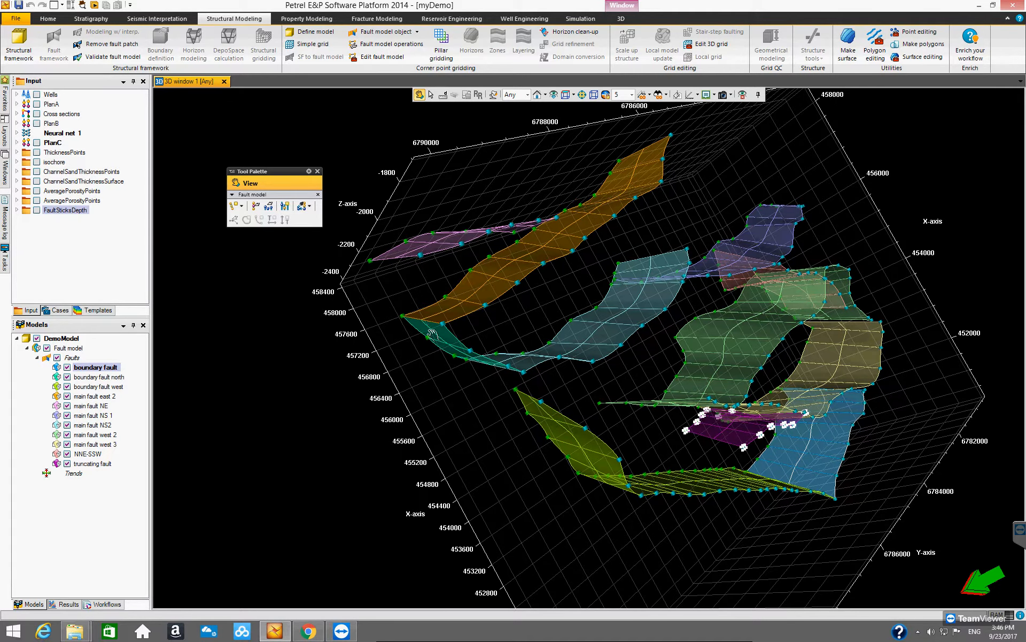
{"action": "left_click_drag", "start_coordinate": [493, 414], "coordinate": [436, 281]}
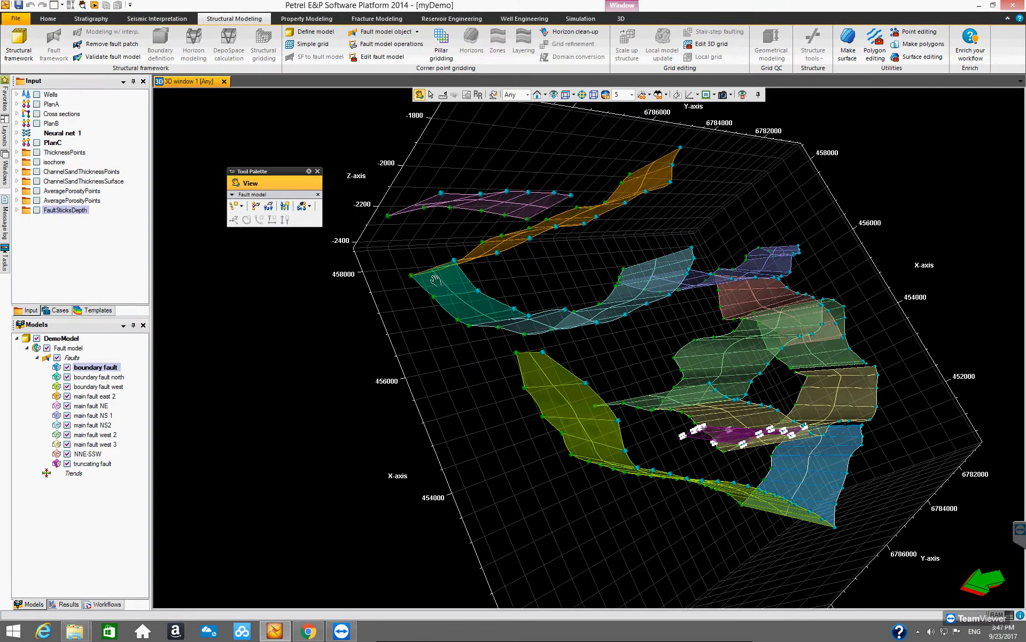
{"action": "left_click_drag", "start_coordinate": [497, 382], "coordinate": [542, 385]}
{"action": "left_click_drag", "start_coordinate": [544, 332], "coordinate": [422, 363]}
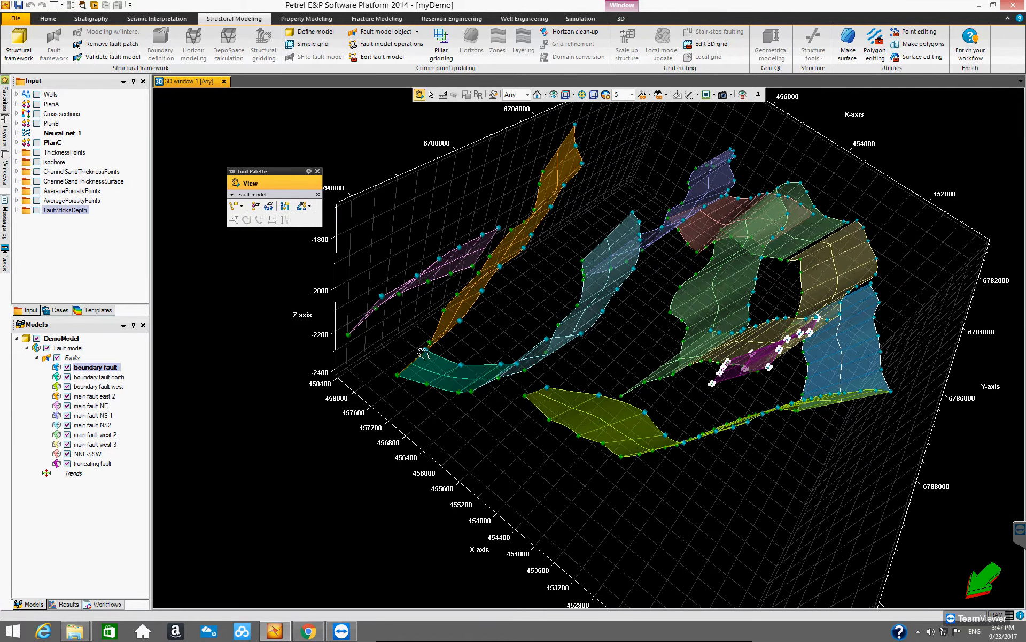
Examine up close the junction where the end pillar of boundary fault north meets main fault east 2.
{"action": "middle_click_drag", "start_coordinate": [453, 398], "coordinate": [554, 392]}
{"action": "scroll", "coordinate": [554, 392], "scroll_direction": "up", "scroll_amount": 3}
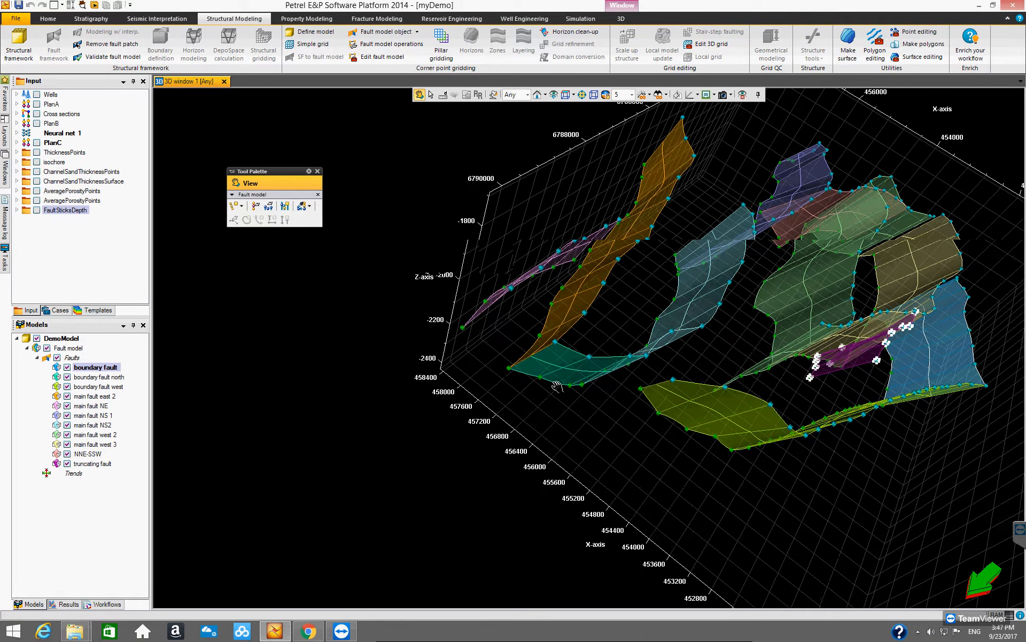
{"action": "scroll", "coordinate": [557, 393], "scroll_direction": "up", "scroll_amount": 4}
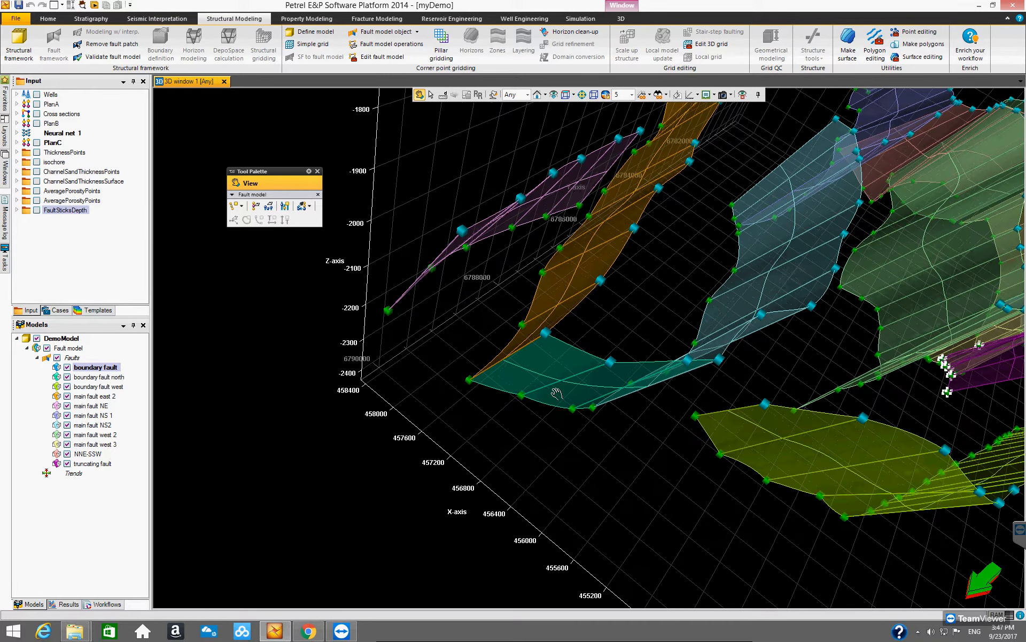
{"action": "scroll", "coordinate": [541, 392], "scroll_direction": "up", "scroll_amount": 1}
{"action": "scroll", "coordinate": [541, 392], "scroll_direction": "up", "scroll_amount": 4}
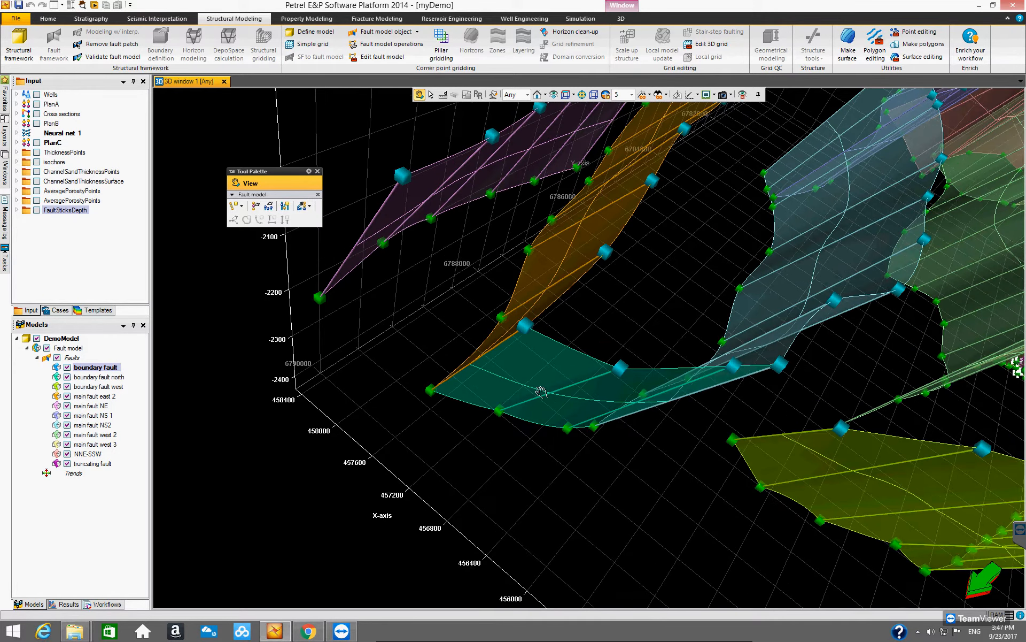
{"action": "scroll", "coordinate": [541, 392], "scroll_direction": "up", "scroll_amount": 4}
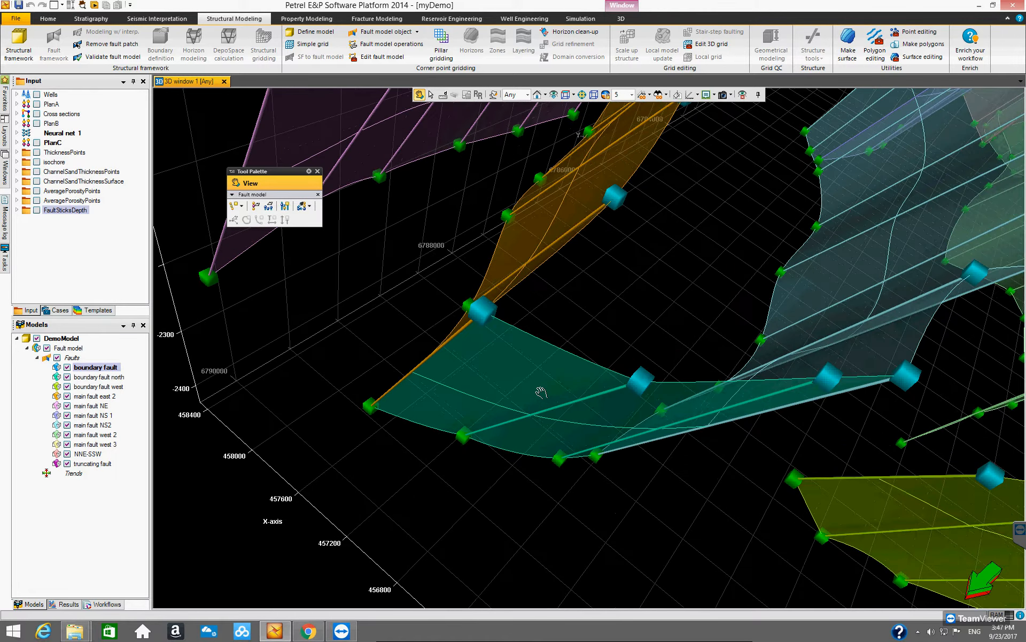
{"action": "scroll", "coordinate": [508, 354], "scroll_direction": "up", "scroll_amount": 4}
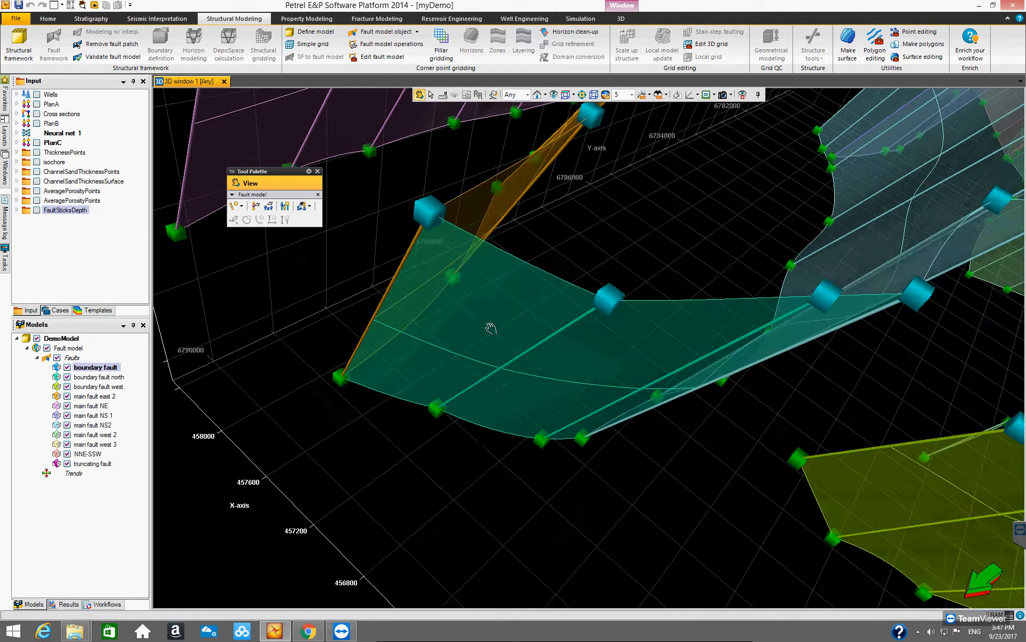
{"action": "scroll", "coordinate": [410, 294], "scroll_direction": "down", "scroll_amount": 5}
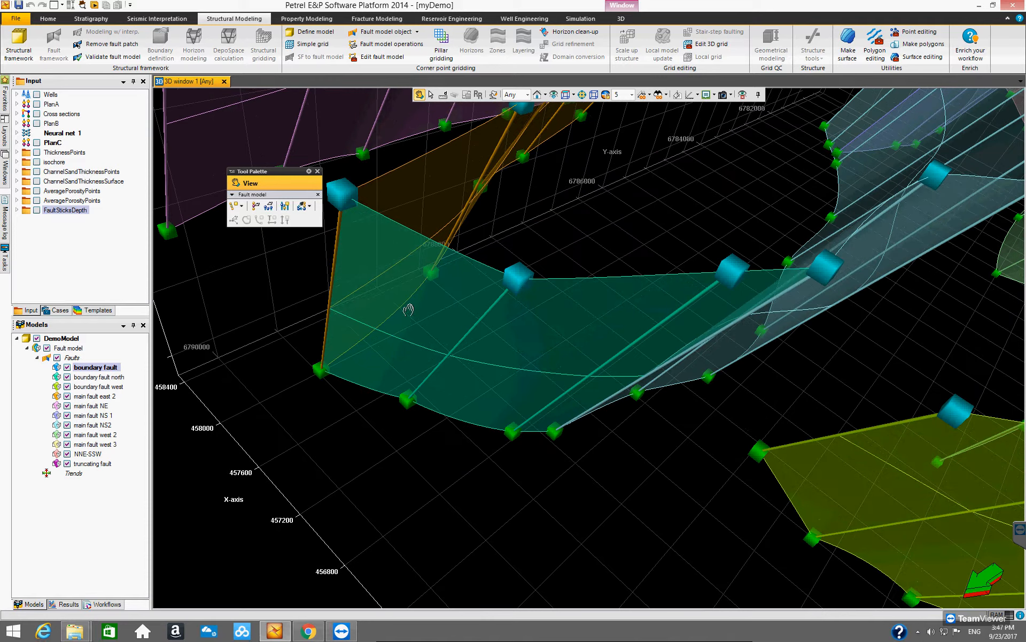
{"action": "scroll", "coordinate": [429, 349], "scroll_direction": "up", "scroll_amount": 2}
{"action": "scroll", "coordinate": [429, 348], "scroll_direction": "up", "scroll_amount": 3}
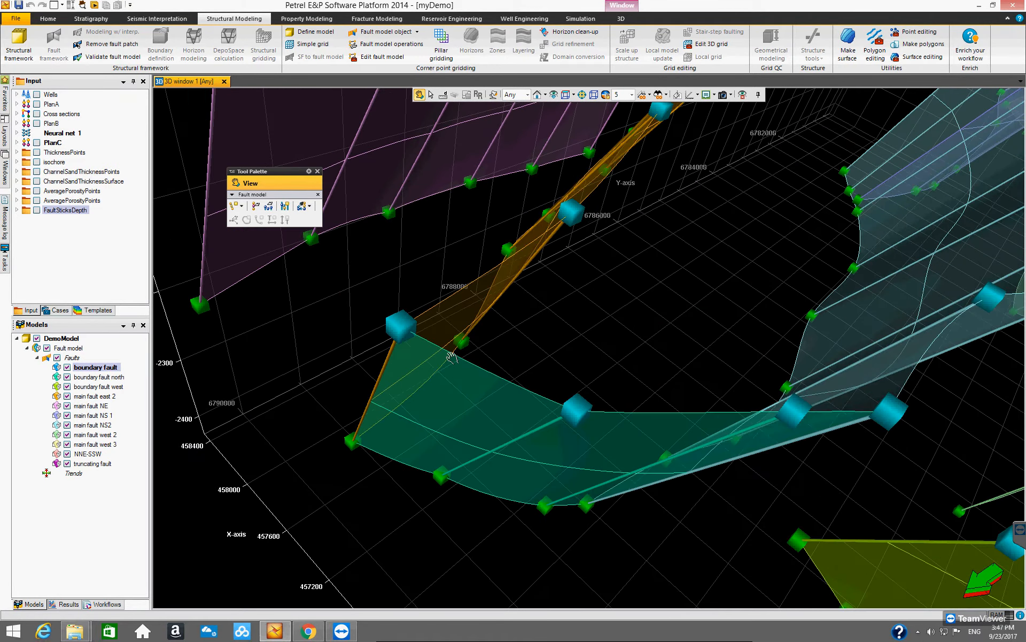
{"action": "scroll", "coordinate": [465, 354], "scroll_direction": "down", "scroll_amount": 1}
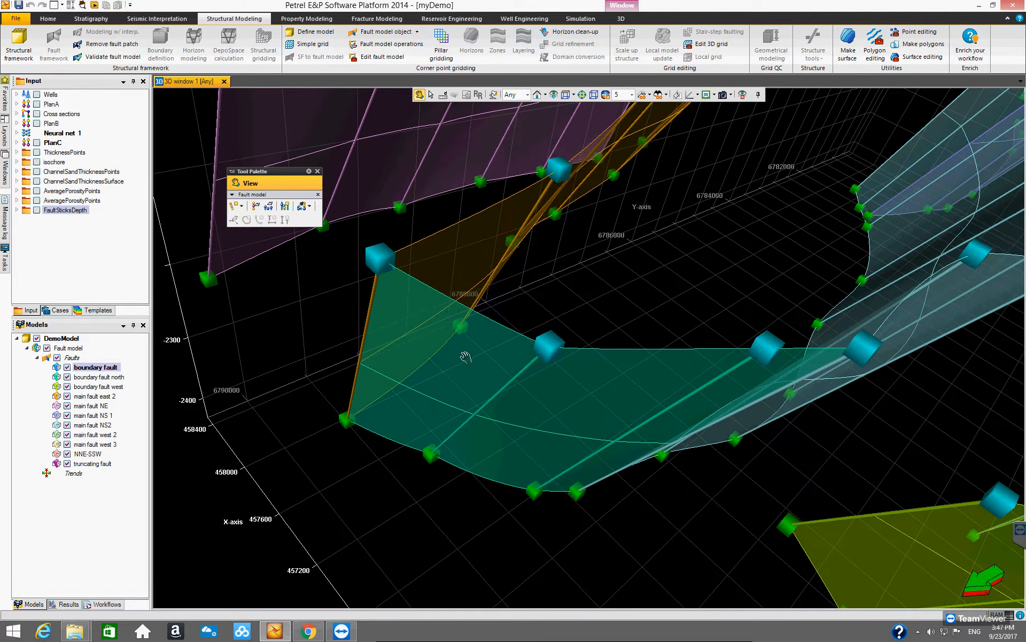
{"action": "scroll", "coordinate": [465, 357], "scroll_direction": "up", "scroll_amount": 1}
{"action": "middle_click_drag", "start_coordinate": [478, 361], "coordinate": [514, 358]}
{"action": "left_click_drag", "start_coordinate": [374, 360], "coordinate": [415, 290]}
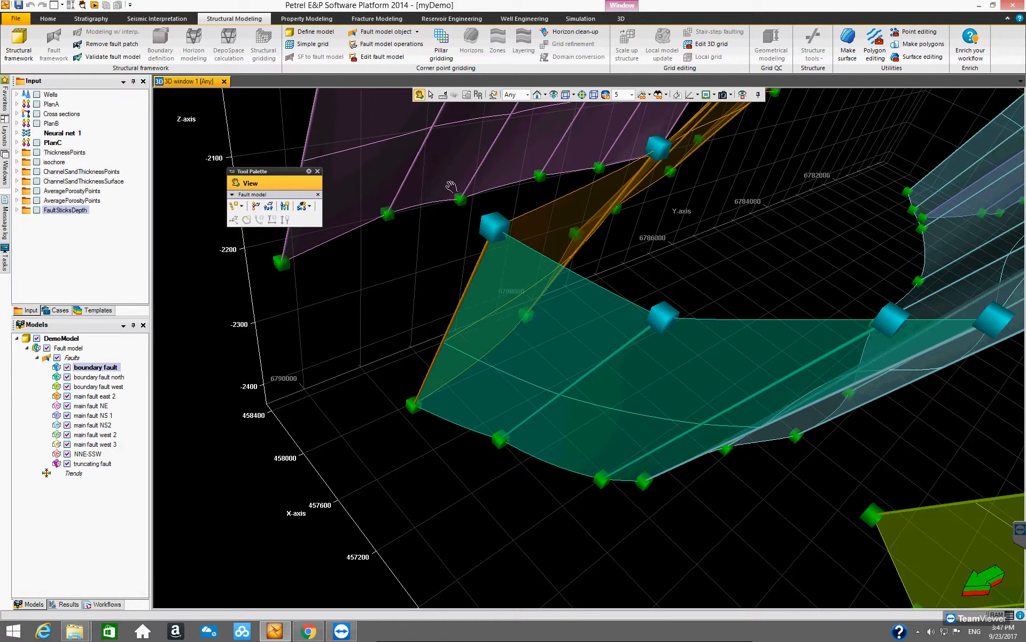
Manipulate the end pillar of boundary fault north by moving its top shape point away from the main fault east 2 pillar.
{"action": "left_click", "coordinate": [256, 207]}
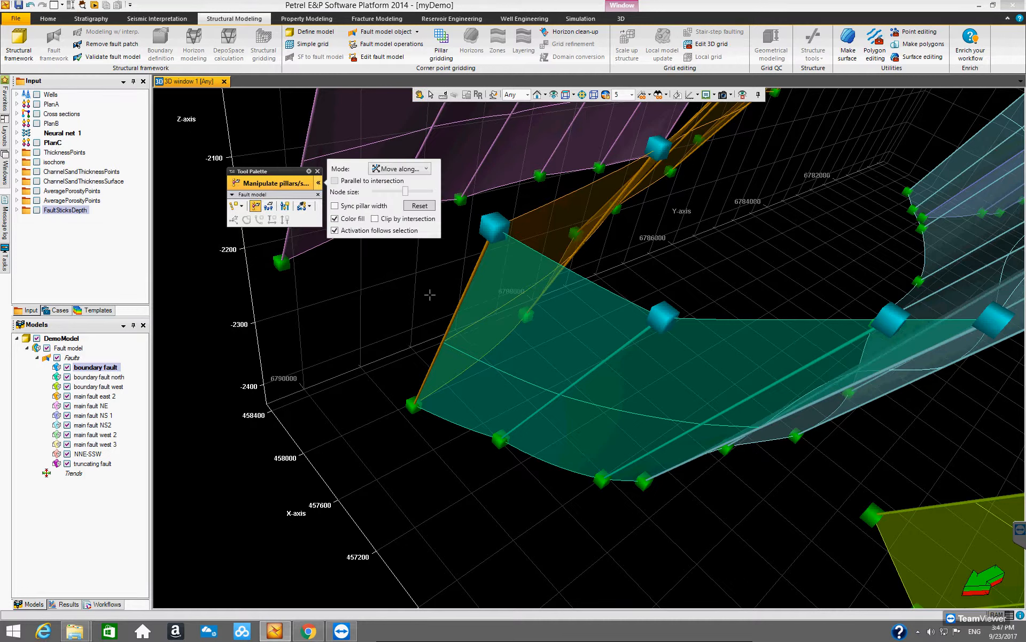
{"action": "left_click", "coordinate": [492, 227]}
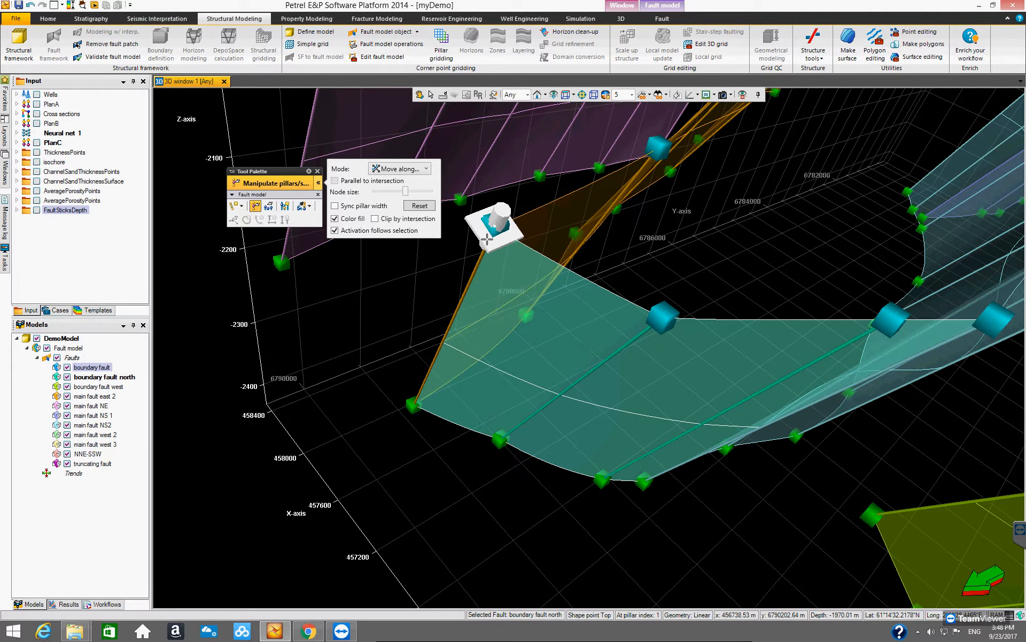
{"action": "left_click_drag", "start_coordinate": [487, 240], "coordinate": [483, 293]}
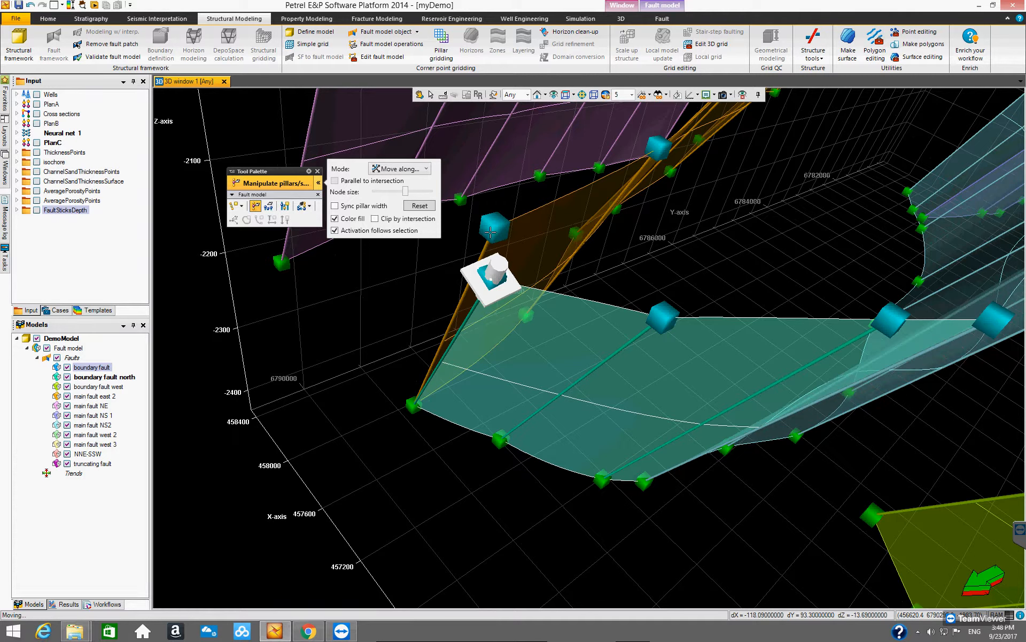
{"action": "left_click", "coordinate": [499, 269]}
{"action": "mouse_move", "coordinate": [498, 269]}
{"action": "left_mouse_down"}
{"action": "mouse_move", "coordinate": [516, 252]}
{"action": "mouse_move", "coordinate": [502, 272]}
{"action": "left_mouse_up"}
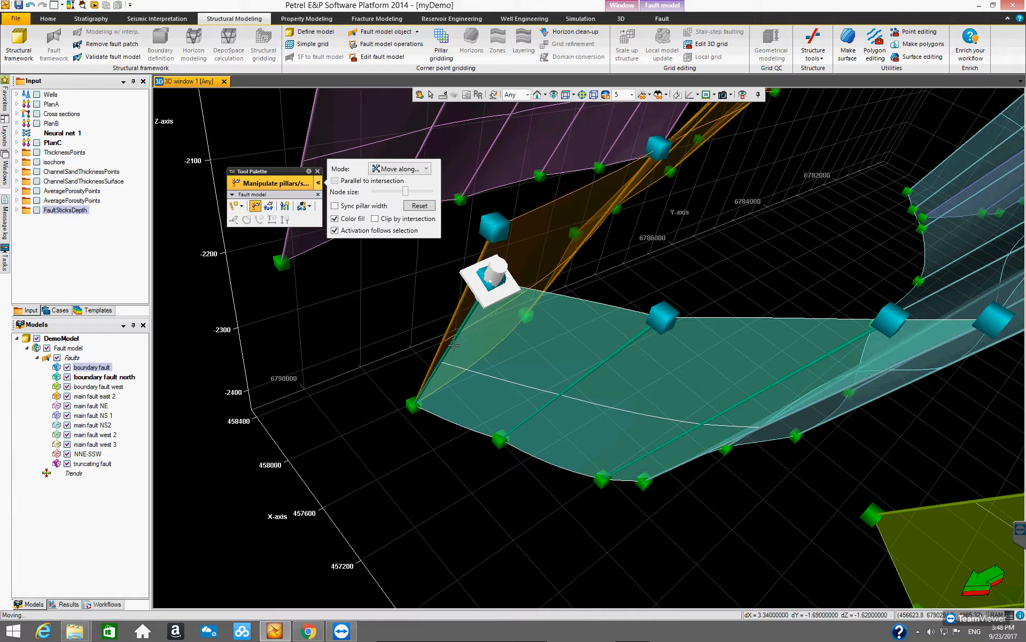
Select the base point and the whole end pillar of boundary fault north, and shift the pillar slightly along its fault plane.
{"action": "left_click", "coordinate": [412, 404]}
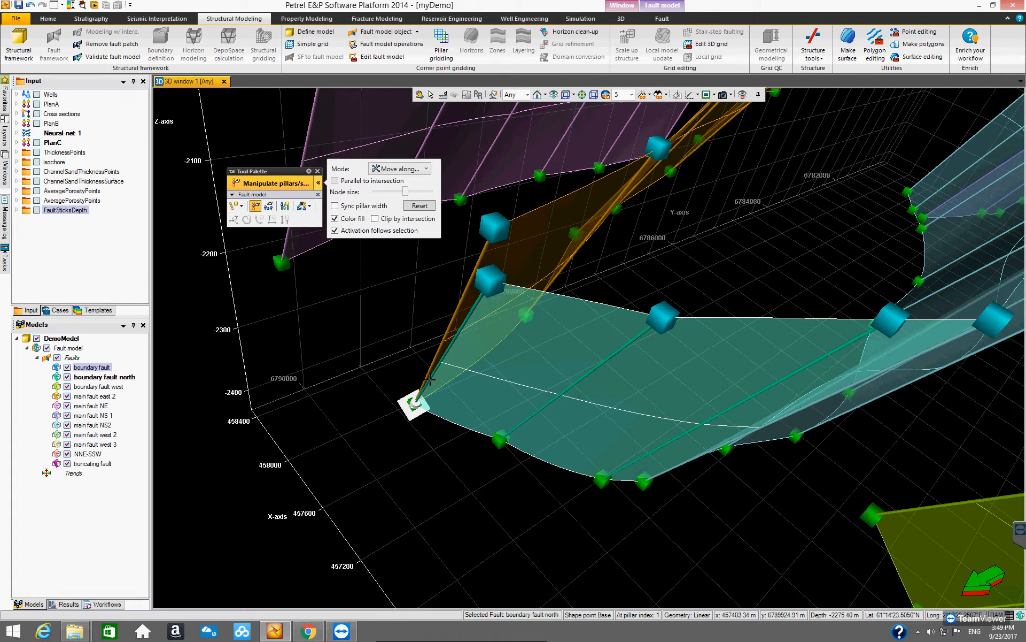
{"action": "left_click", "coordinate": [455, 340]}
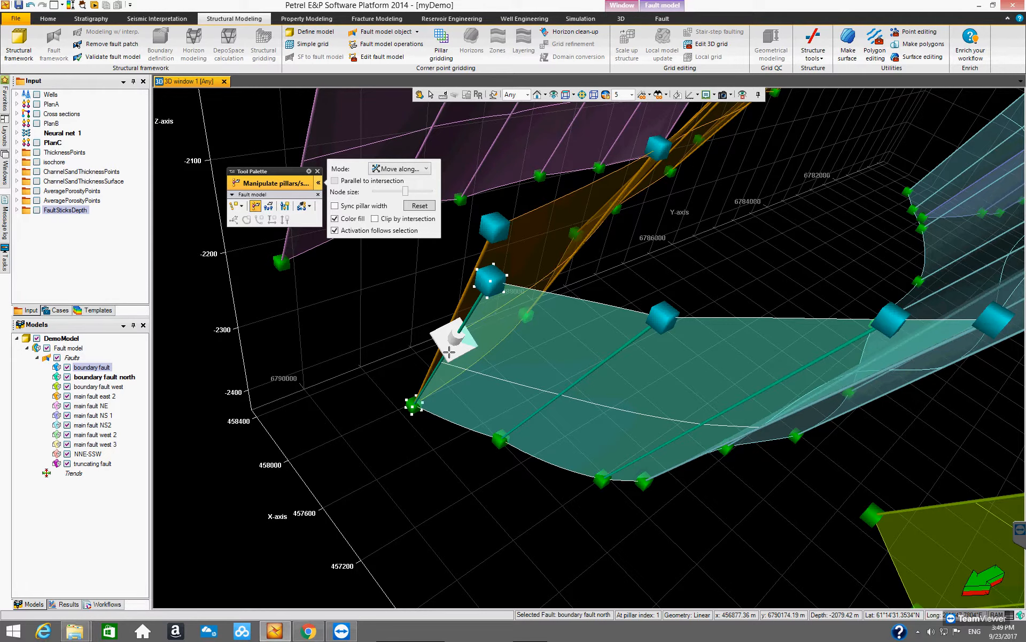
{"action": "left_click", "coordinate": [450, 350]}
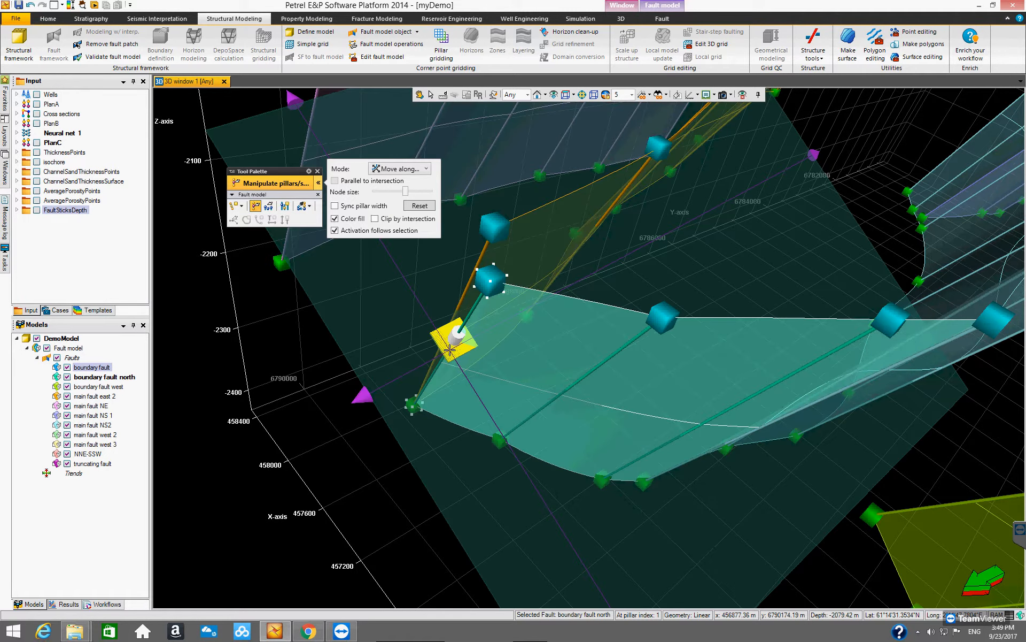
{"action": "mouse_move", "coordinate": [450, 349]}
{"action": "left_mouse_down"}
{"action": "mouse_move", "coordinate": [452, 362]}
{"action": "mouse_move", "coordinate": [466, 328]}
{"action": "mouse_move", "coordinate": [452, 341]}
{"action": "mouse_move", "coordinate": [459, 352]}
{"action": "left_mouse_up"}
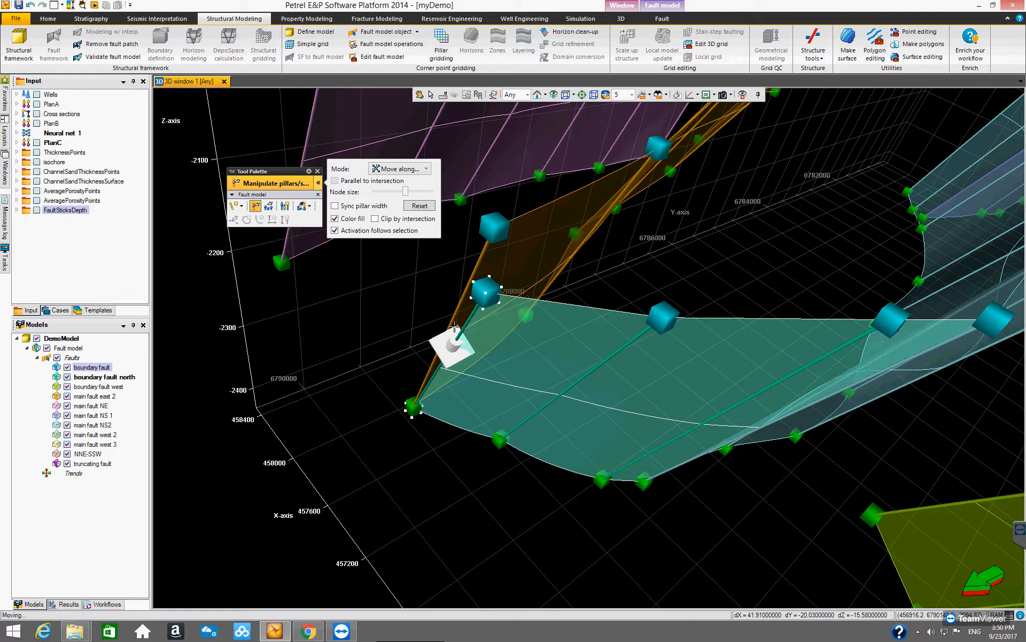
Connect the end pillars of main fault east 2 and boundary fault north using the option Extend fault 'boundary fault north'.
{"action": "left_click", "coordinate": [493, 223]}
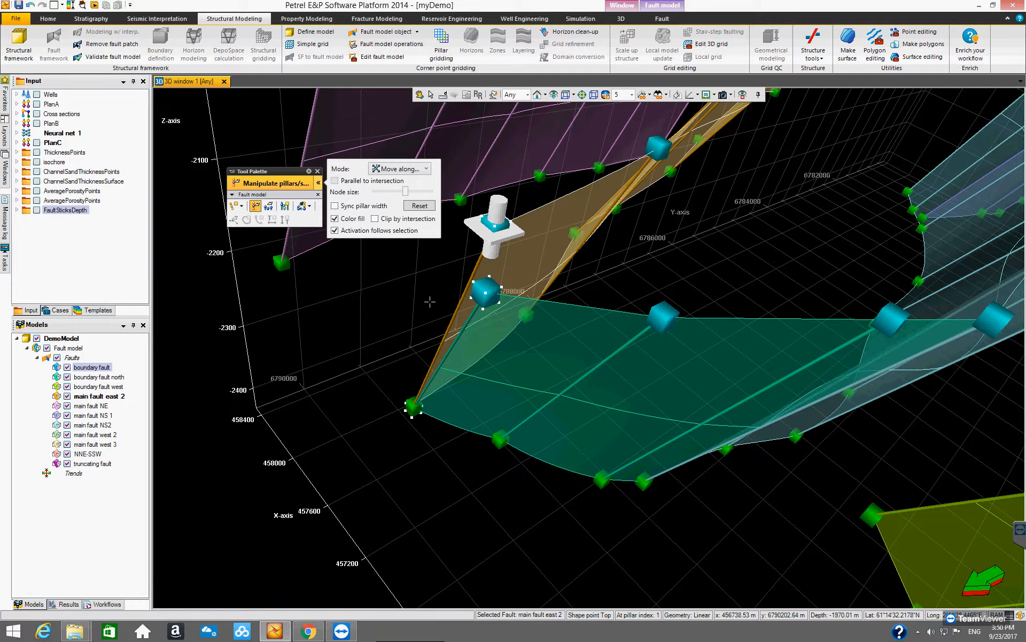
{"action": "left_click", "coordinate": [666, 7]}
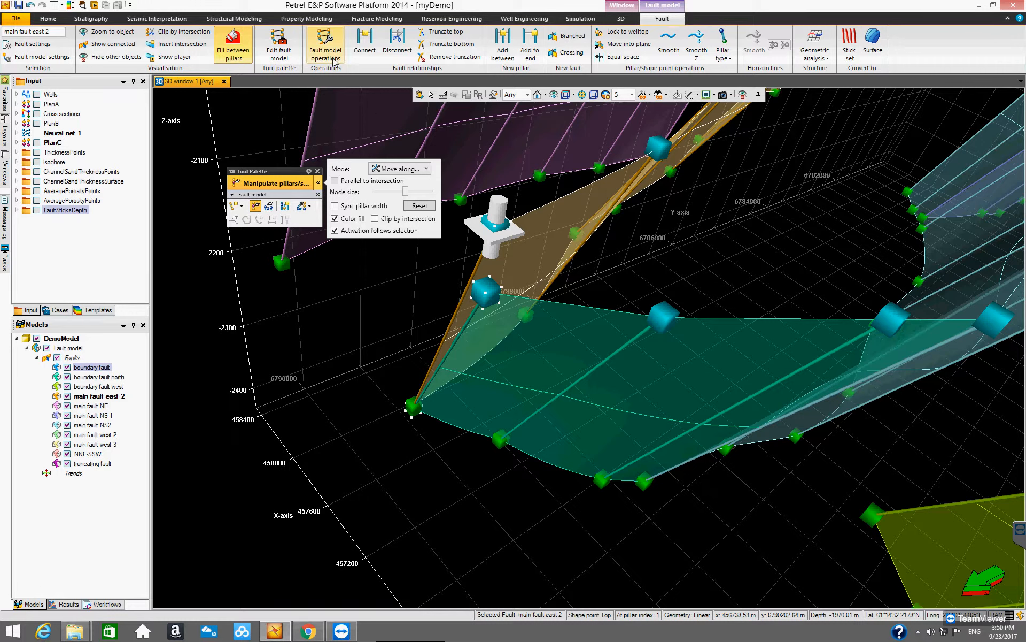
{"action": "left_click", "coordinate": [486, 289]}
{"action": "right_click", "coordinate": [486, 289]}
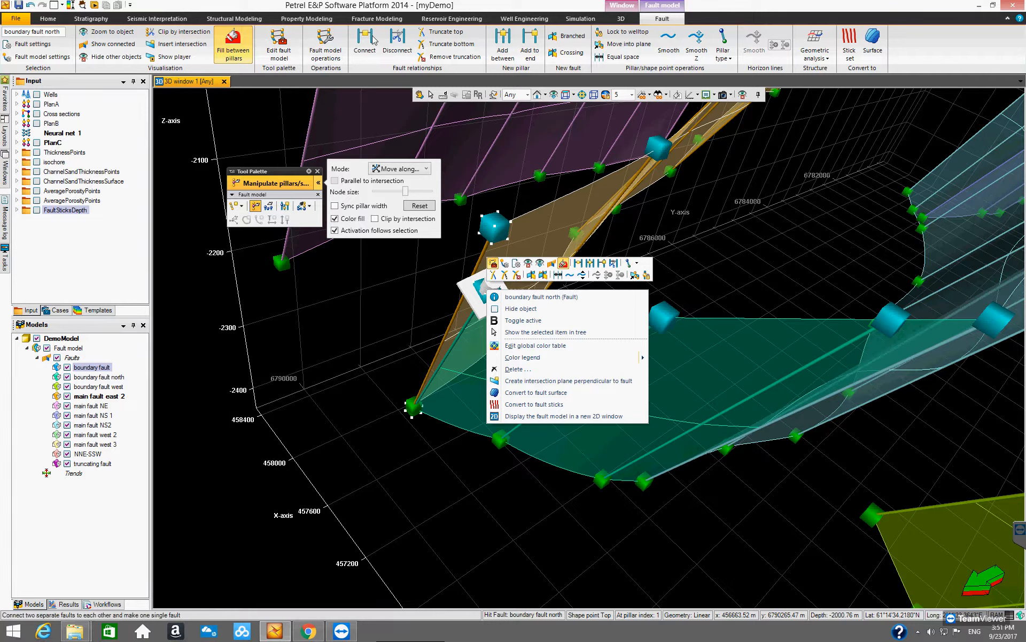
{"action": "left_click", "coordinate": [579, 265]}
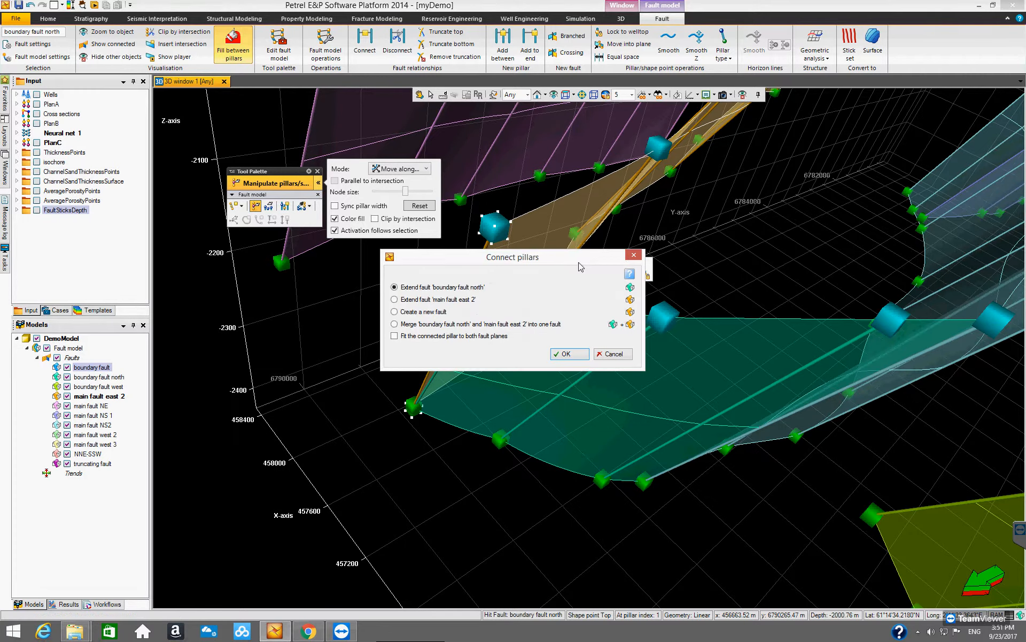
{"action": "left_click_drag", "start_coordinate": [526, 255], "coordinate": [572, 248]}
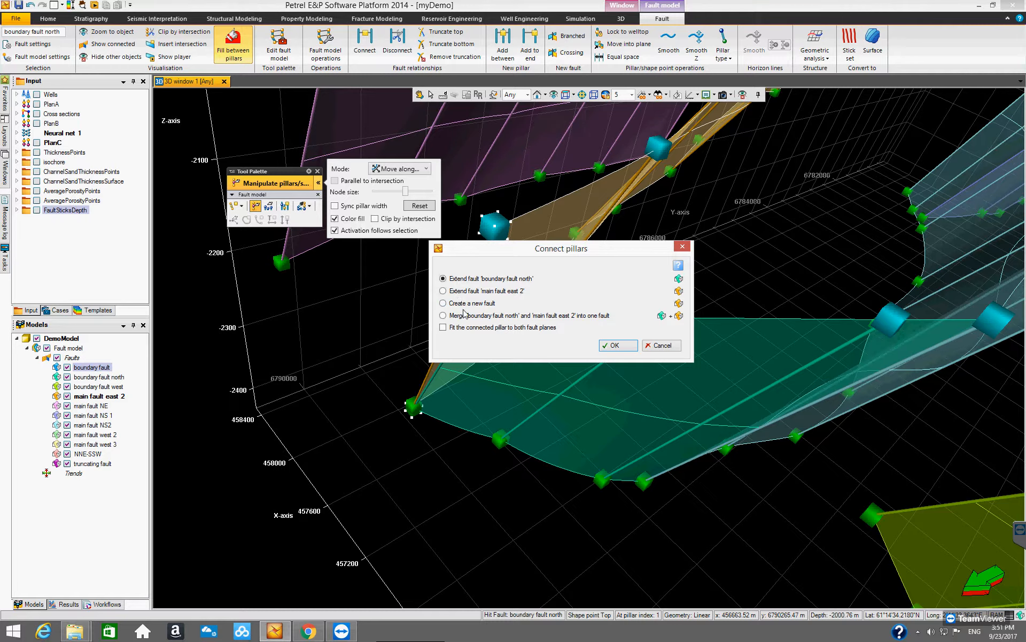
{"action": "left_click_drag", "start_coordinate": [497, 248], "coordinate": [698, 211]}
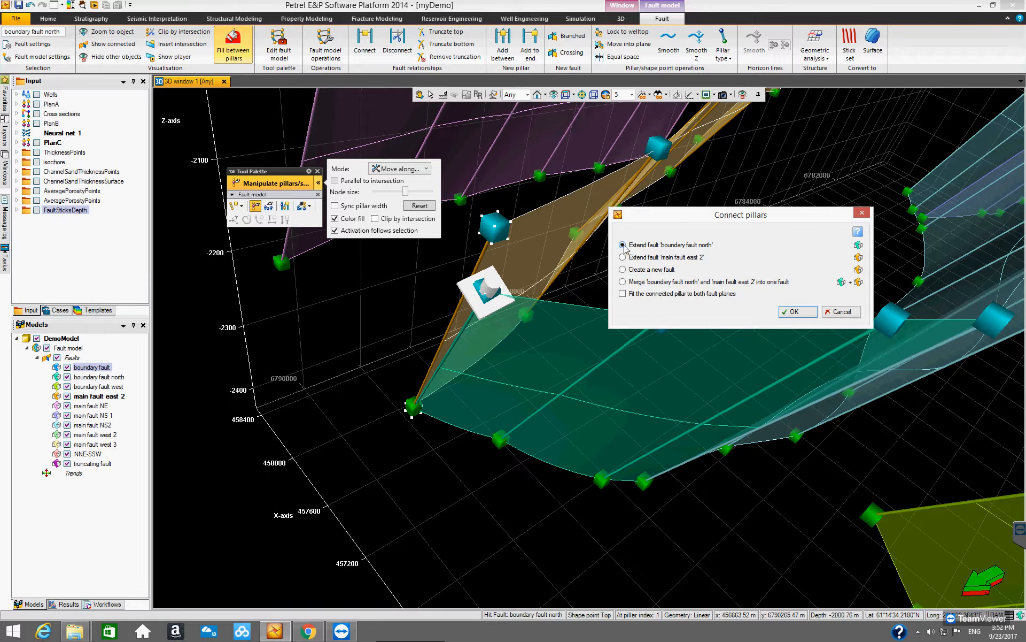
{"action": "left_click", "coordinate": [796, 312]}
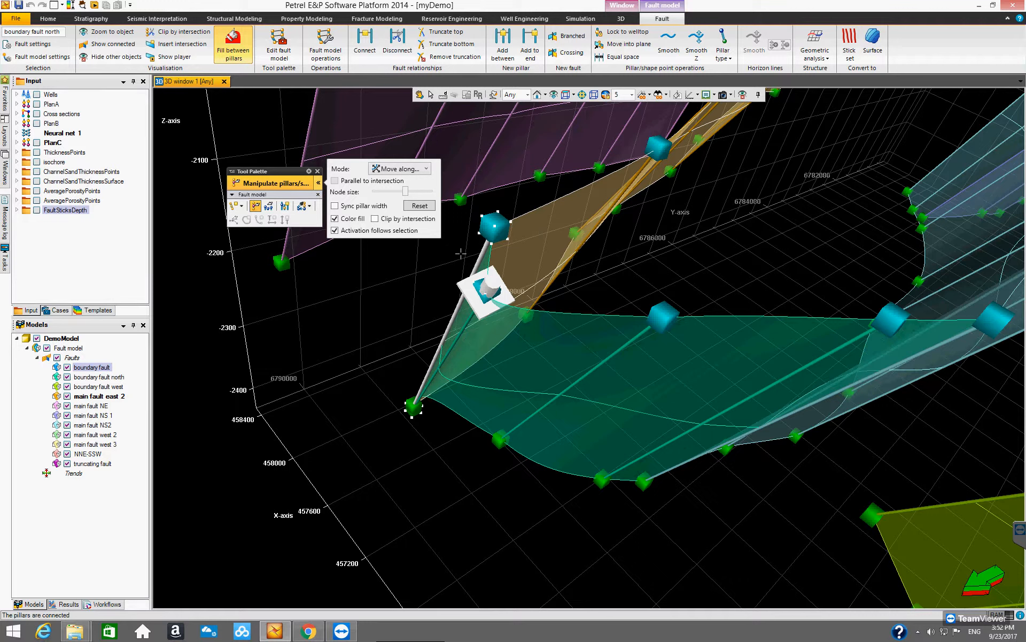
{"action": "left_click", "coordinate": [419, 95]}
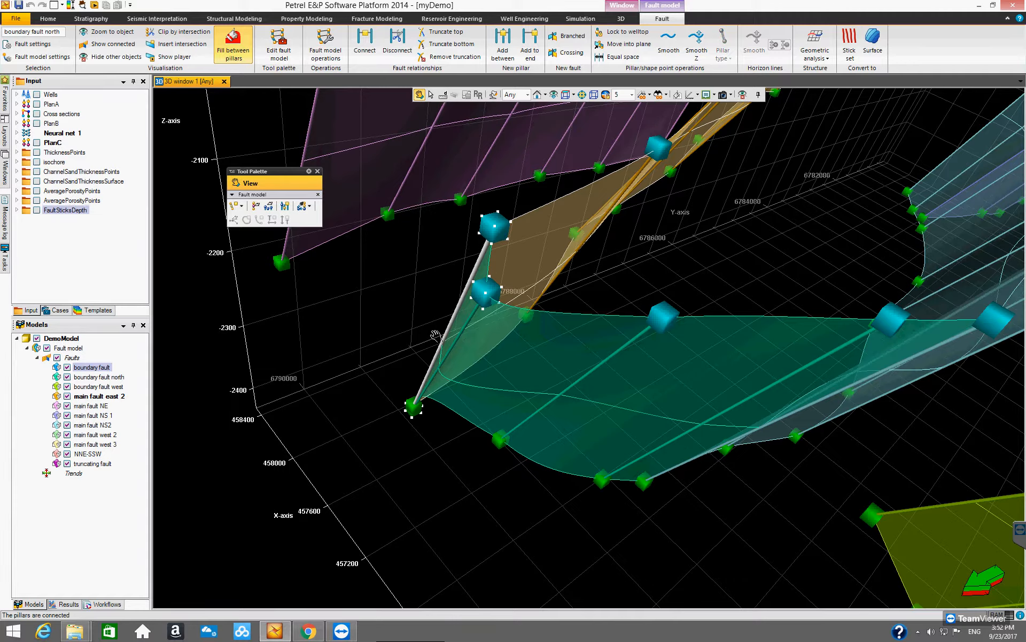
Try to delete the surplus end pillar of boundary fault north at main fault east 2, and undo the deletion.
{"action": "left_click_drag", "start_coordinate": [447, 336], "coordinate": [429, 363]}
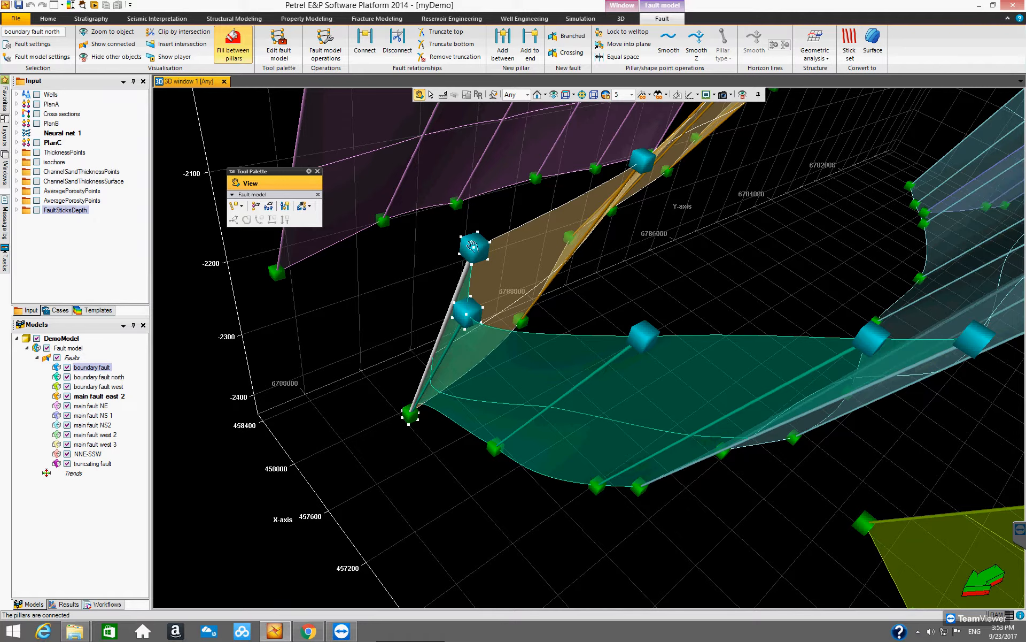
{"action": "left_click", "coordinate": [255, 205]}
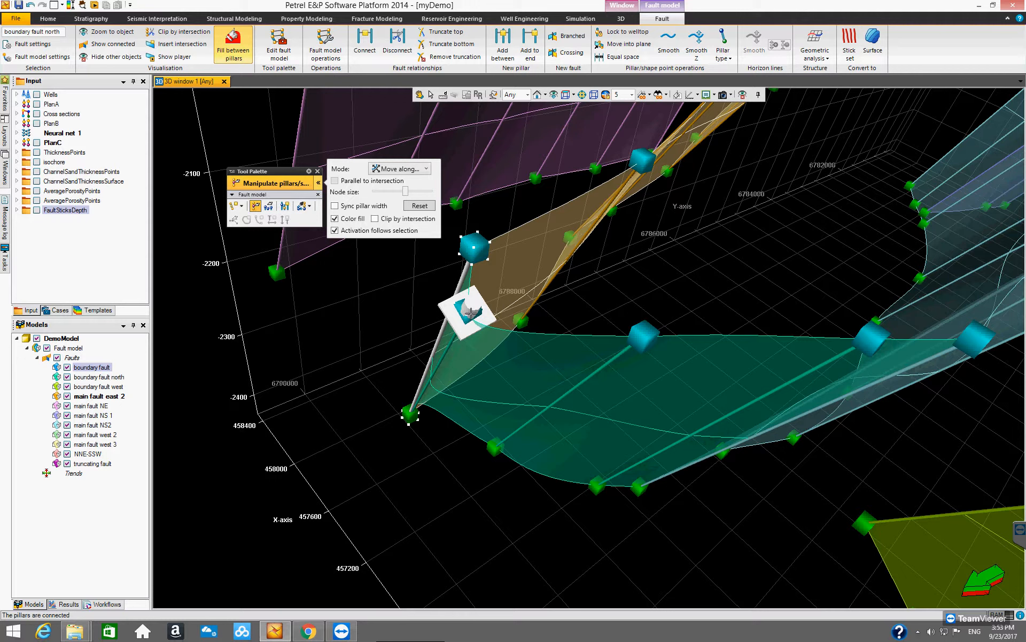
{"action": "key", "text": "Delete"}
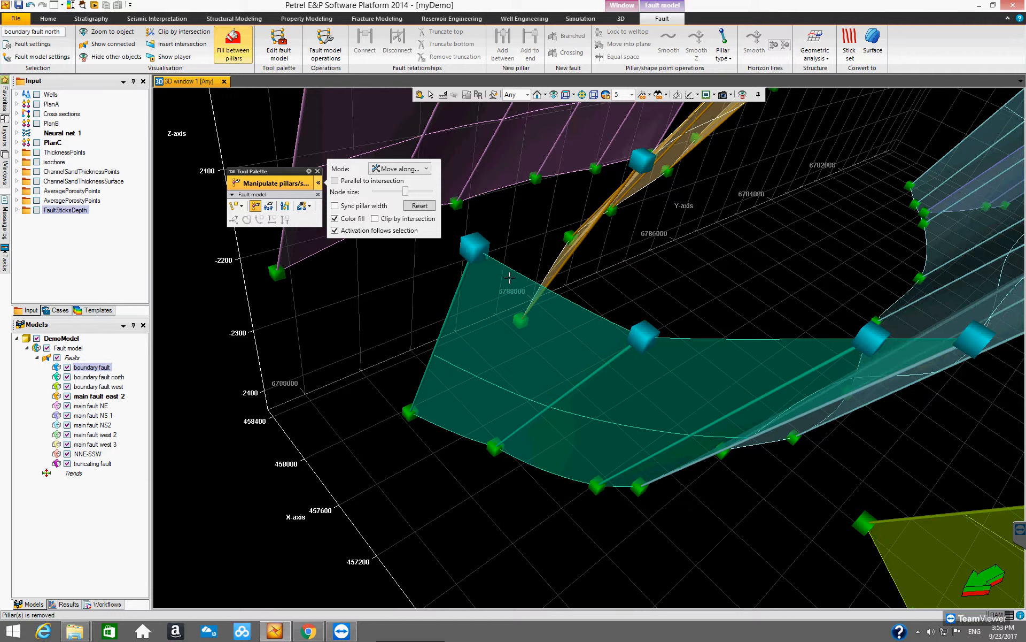
{"action": "left_click", "coordinate": [30, 8]}
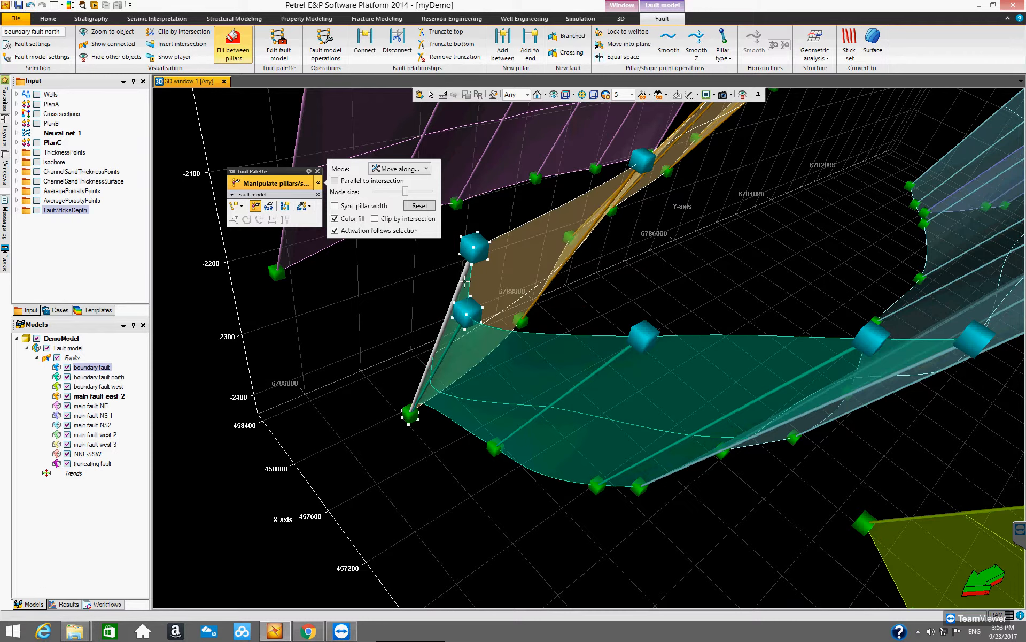
Select only the surplus pillar of boundary fault north near its junction with main fault east 2 and delete it.
{"action": "left_click", "coordinate": [450, 342]}
{"action": "left_click", "coordinate": [468, 312]}
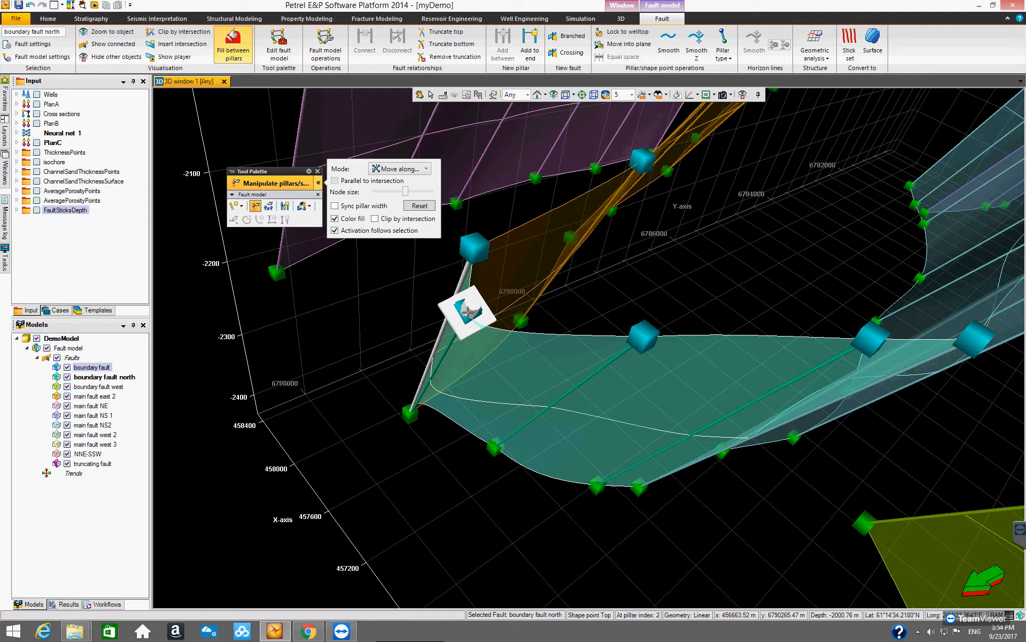
{"action": "key", "text": "Delete"}
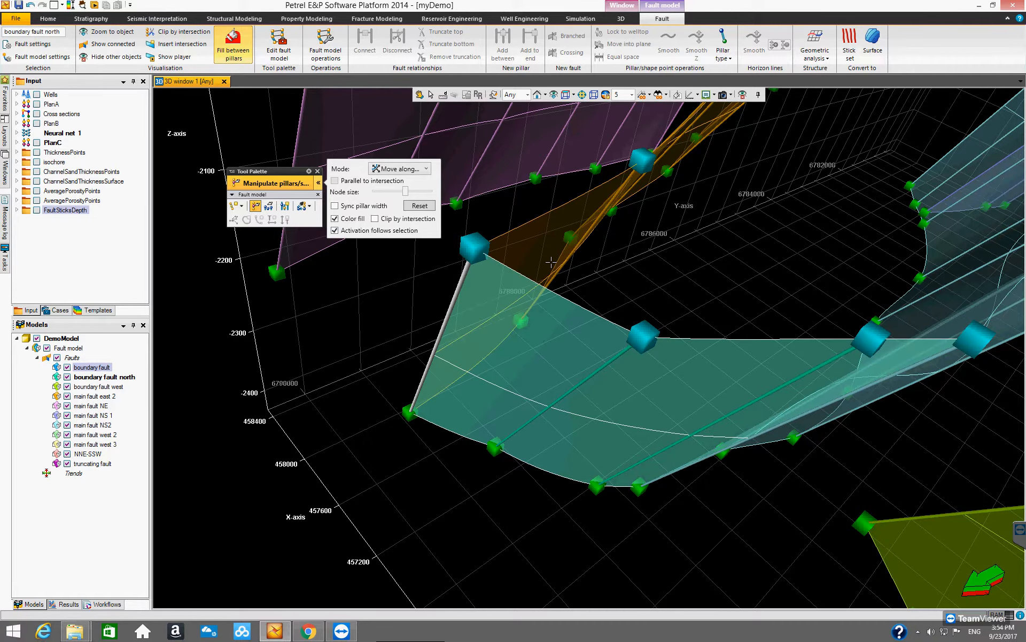
{"action": "key", "text": "Escape"}
Move the top shape point of boundary fault north's end pillar away from main fault NS2 by about -65 in X and -41 in Y.
{"action": "left_click_drag", "start_coordinate": [571, 319], "coordinate": [475, 325]}
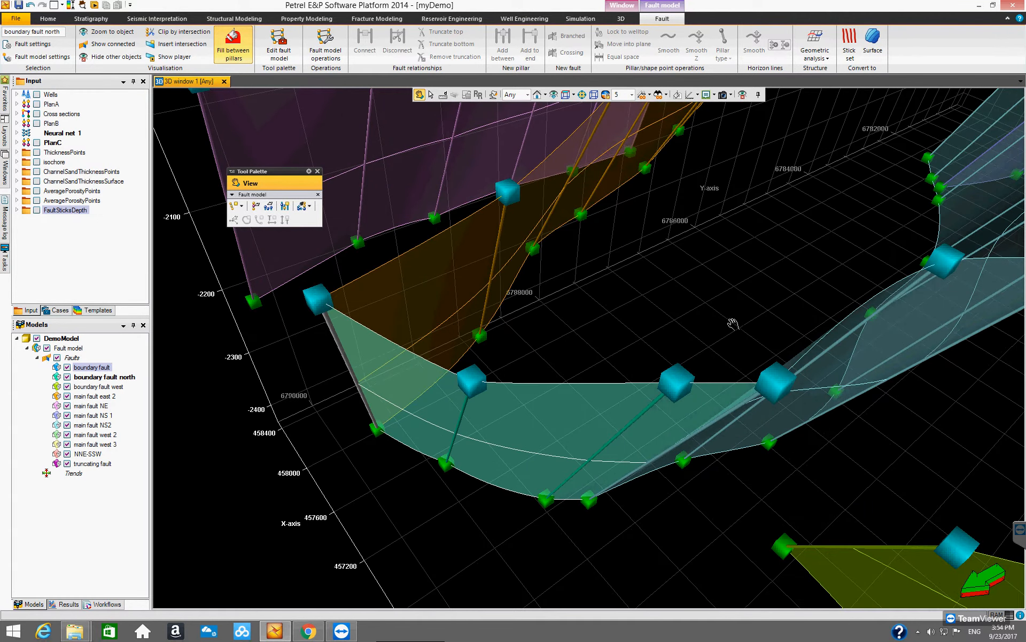
{"action": "left_click_drag", "start_coordinate": [730, 322], "coordinate": [642, 363]}
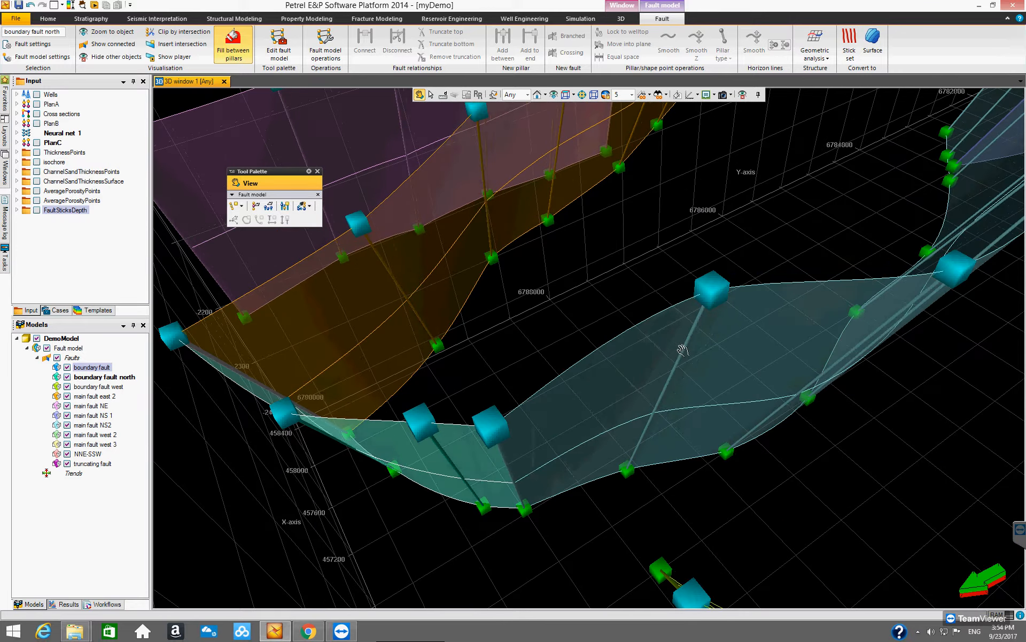
{"action": "left_click_drag", "start_coordinate": [565, 396], "coordinate": [459, 329]}
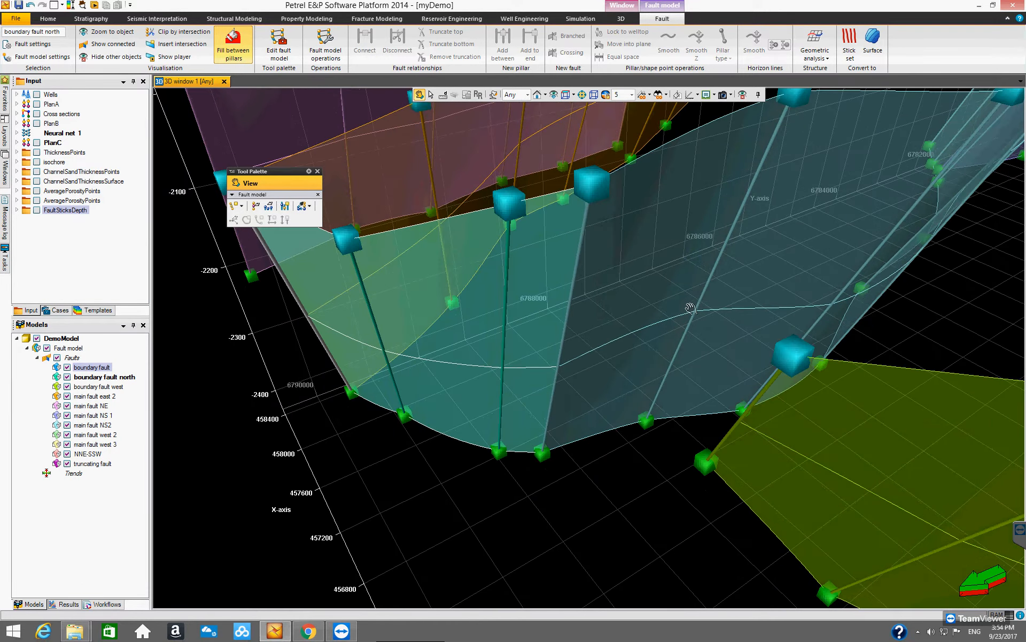
{"action": "left_click_drag", "start_coordinate": [675, 302], "coordinate": [529, 326]}
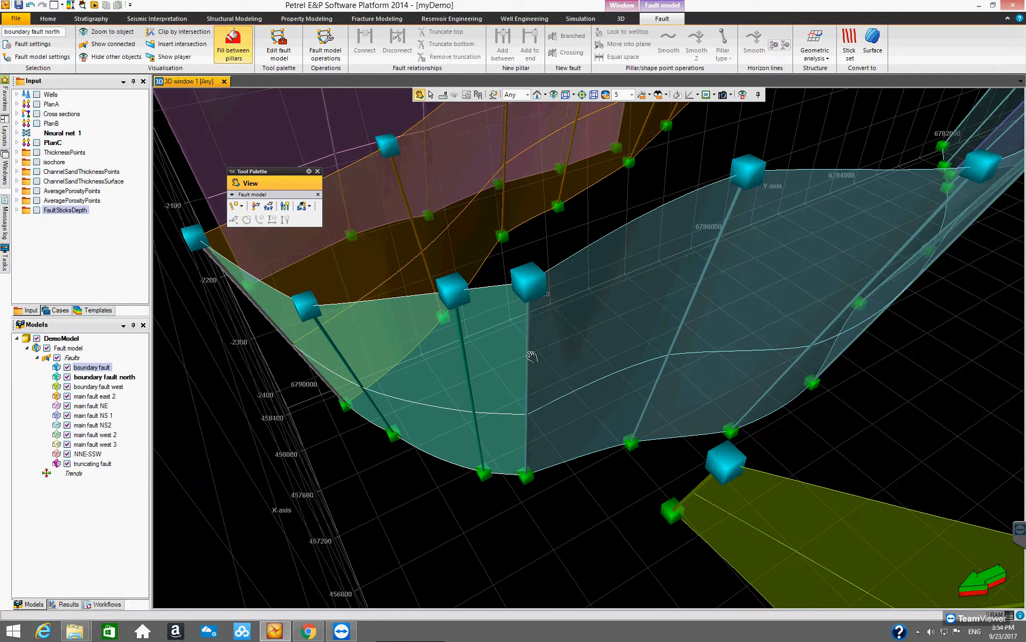
{"action": "left_click", "coordinate": [256, 206]}
{"action": "left_click", "coordinate": [527, 283]}
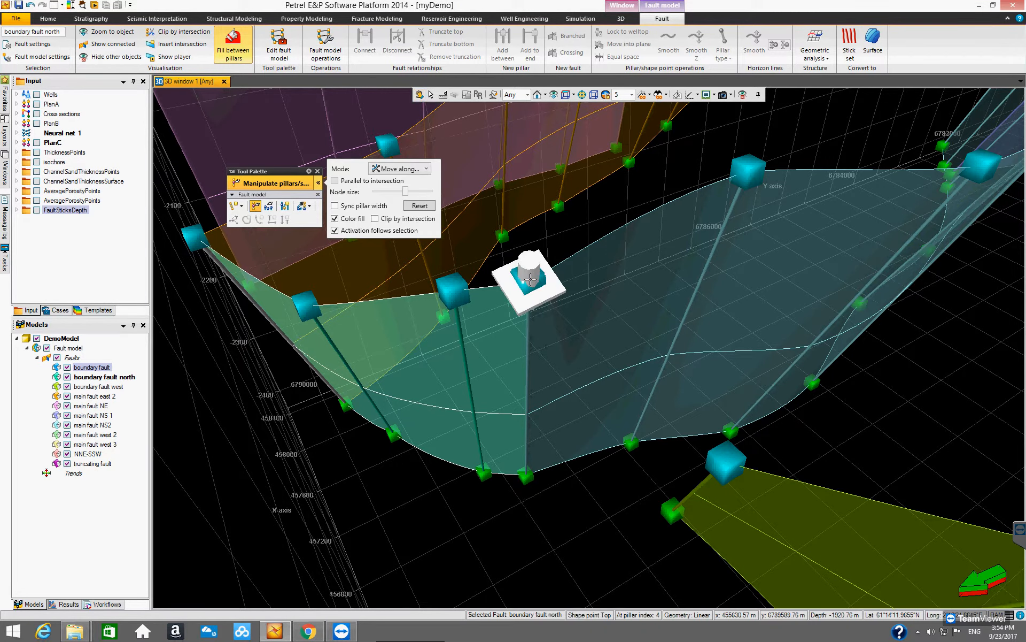
{"action": "left_click_drag", "start_coordinate": [558, 288], "coordinate": [586, 305]}
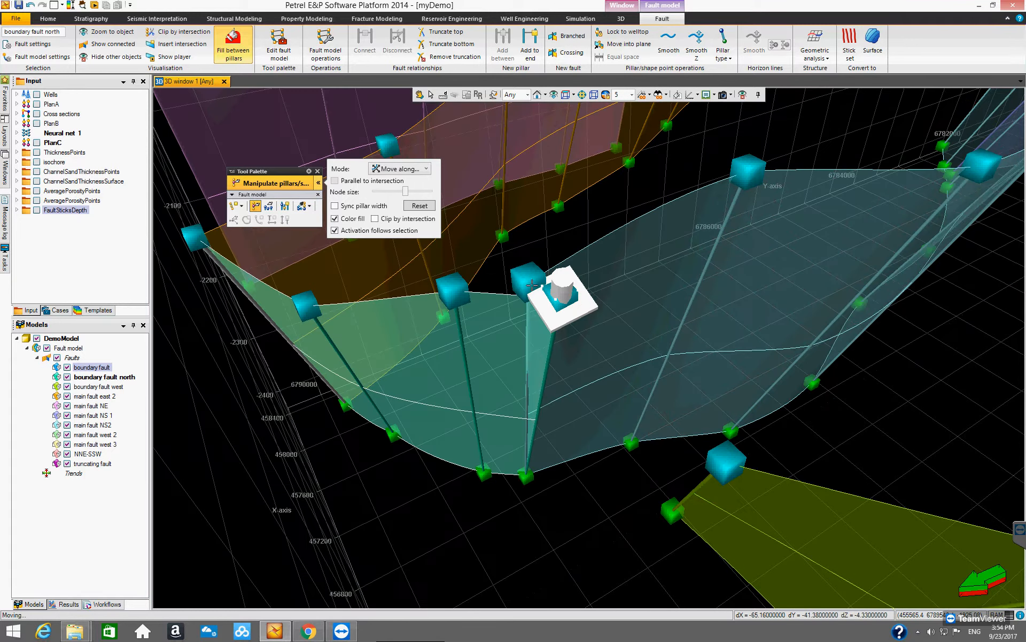
Connect the end pillars of boundary fault north and main fault NS2 using the option Extend fault 'boundary fault north'.
{"action": "left_click", "coordinate": [556, 307]}
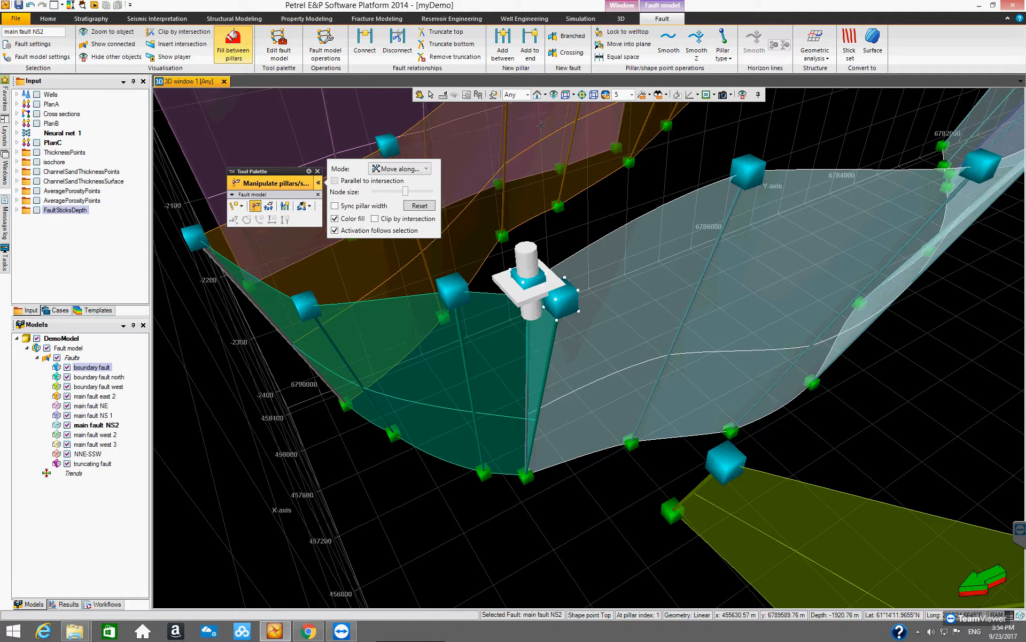
{"action": "left_click", "coordinate": [366, 43]}
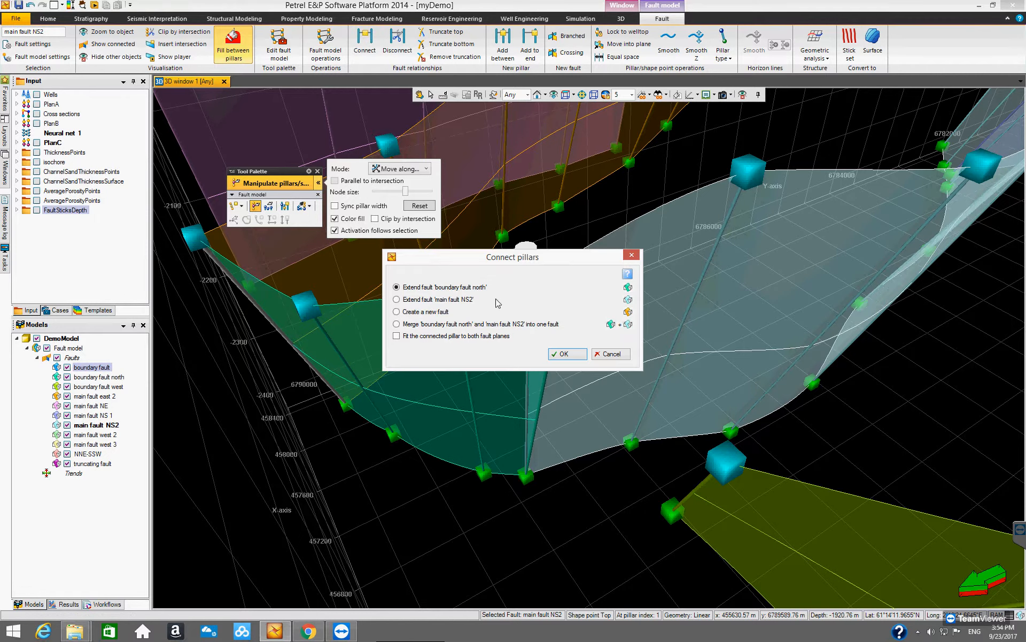
{"action": "left_click", "coordinate": [566, 354]}
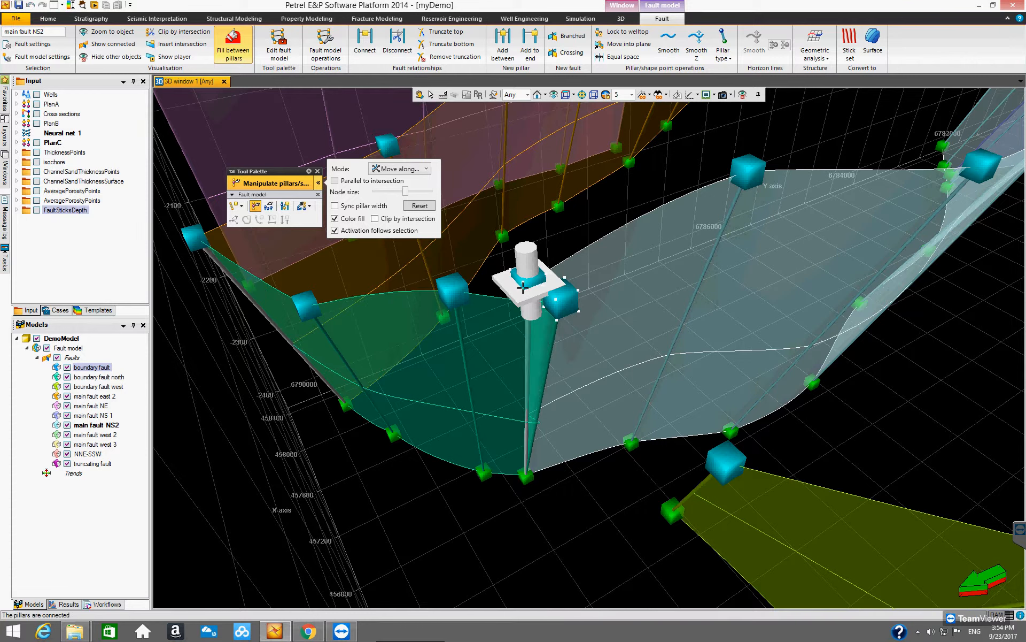
Delete the surplus displaced pillar of boundary fault north beside its junction with main fault NS2.
{"action": "left_click", "coordinate": [562, 306]}
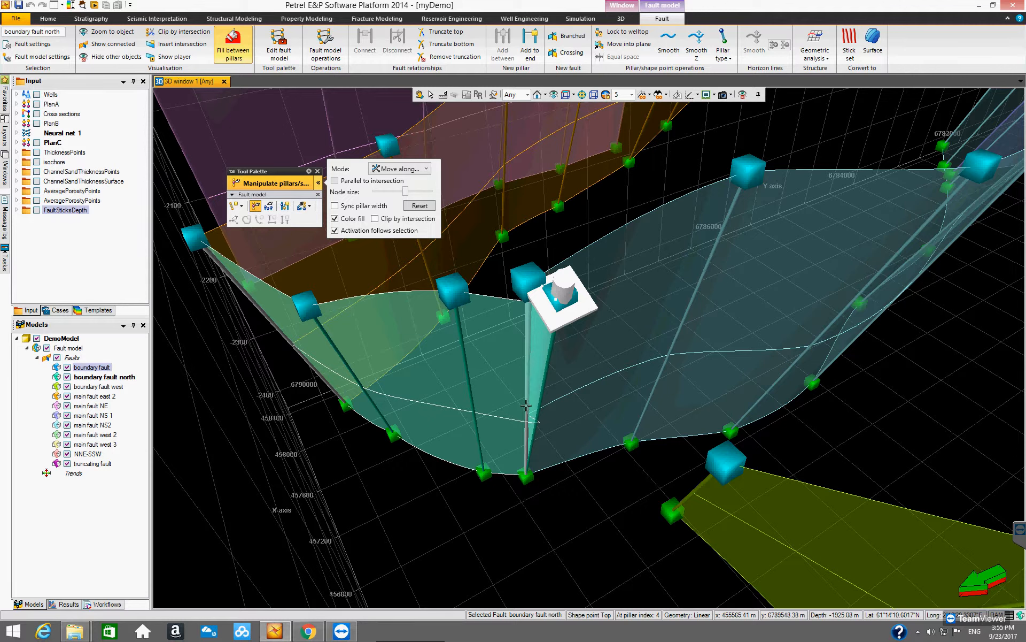
{"action": "key", "text": "Delete"}
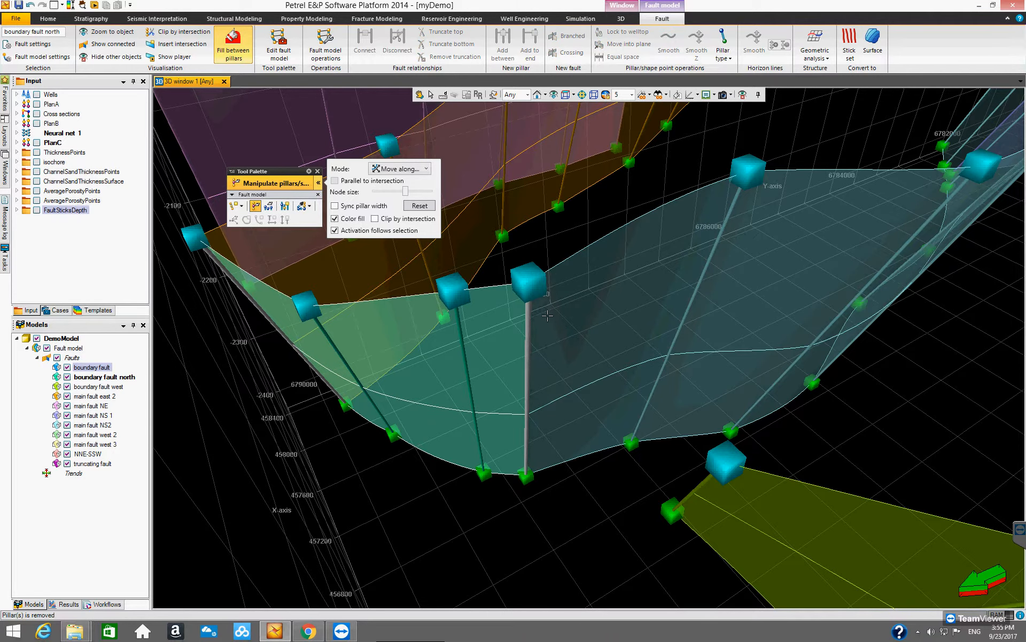
{"action": "key", "text": "v"}
Move the top shape point of boundary fault's end pillar away from boundary fault west by about -61 in X and -72 in Y.
{"action": "left_click_drag", "start_coordinate": [582, 355], "coordinate": [652, 348]}
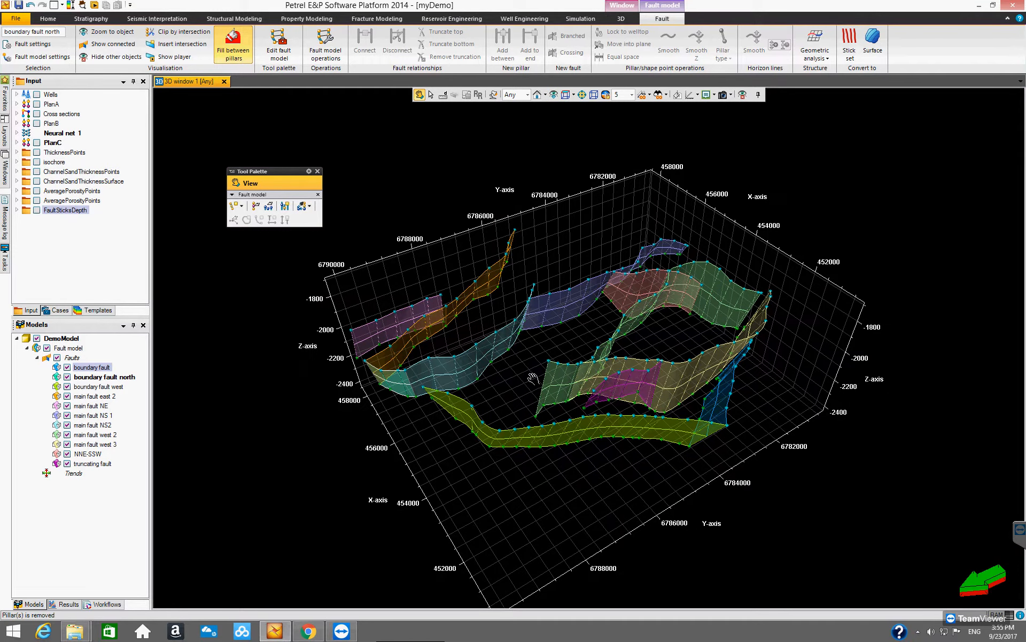
{"action": "left_click_drag", "start_coordinate": [549, 357], "coordinate": [670, 378]}
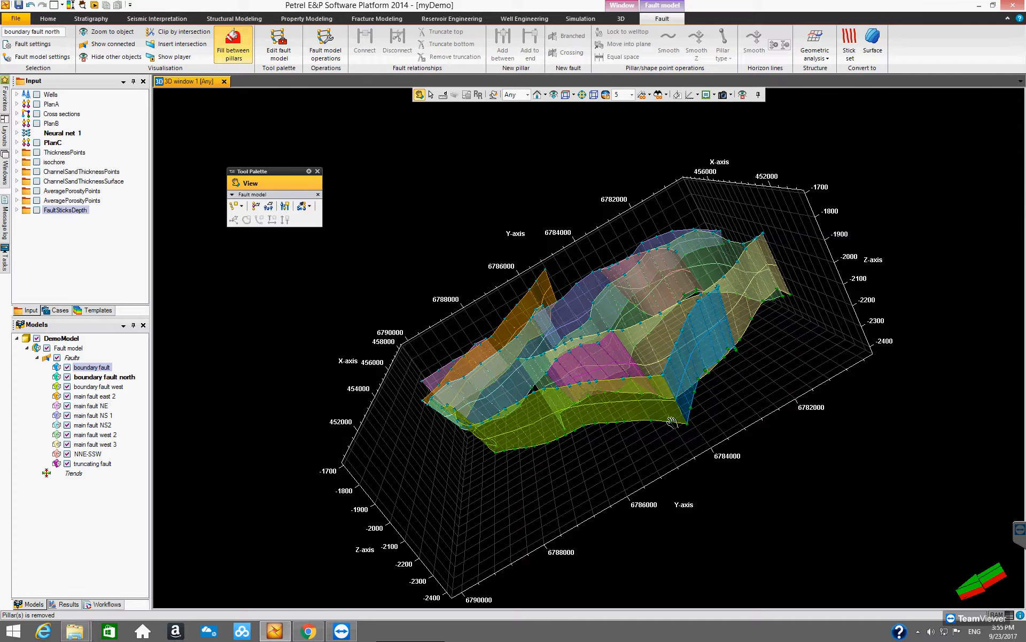
{"action": "left_click_drag", "start_coordinate": [674, 434], "coordinate": [581, 408]}
{"action": "middle_click_drag", "start_coordinate": [652, 359], "coordinate": [573, 408]}
{"action": "left_click_drag", "start_coordinate": [572, 400], "coordinate": [467, 340]}
{"action": "left_click", "coordinate": [256, 206]}
{"action": "left_click", "coordinate": [560, 323]}
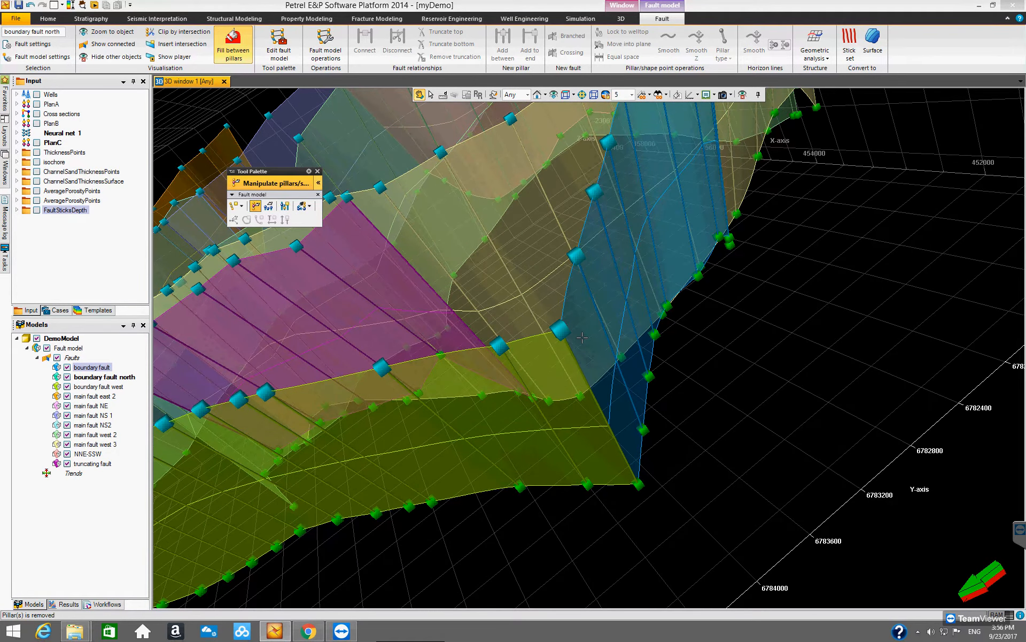
{"action": "left_click_drag", "start_coordinate": [584, 332], "coordinate": [600, 340]}
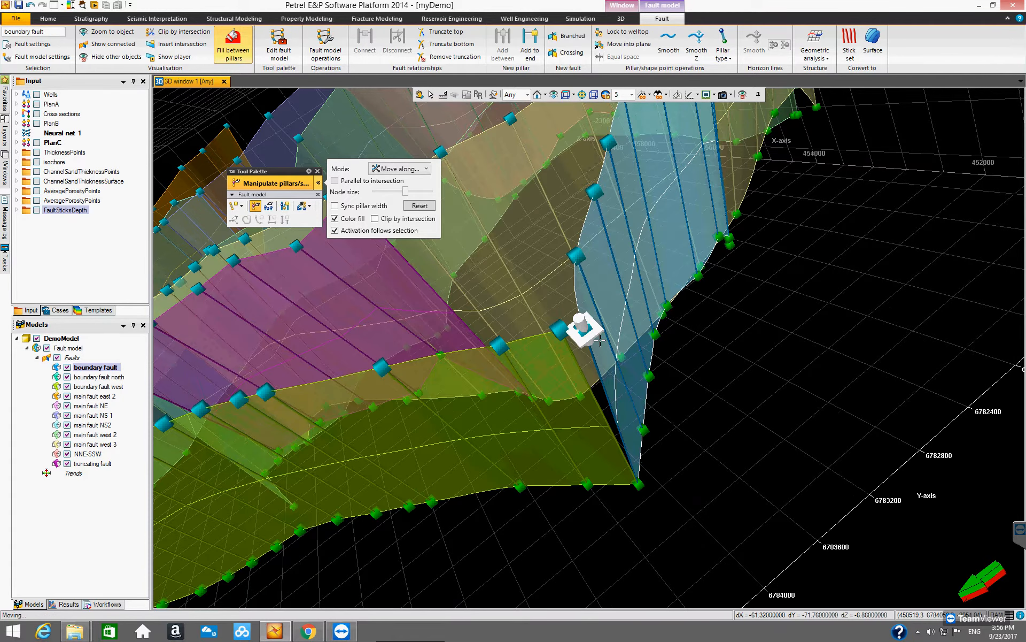
Connect the end pillars of boundary fault and boundary fault west with Extend fault 'boundary fault', and delete the surplus displaced pillar.
{"action": "left_click", "coordinate": [561, 330]}
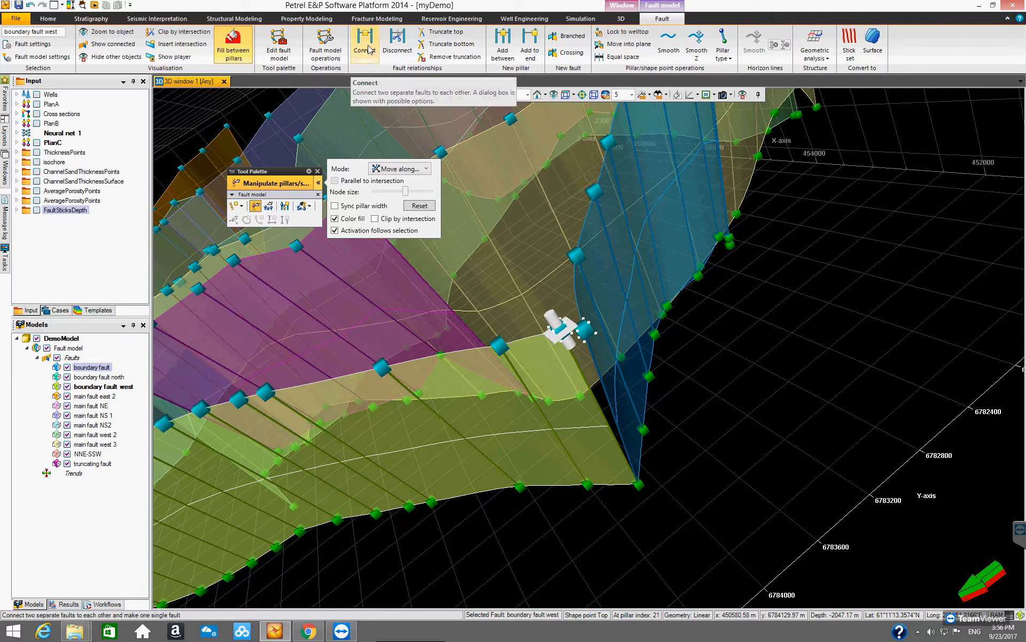
{"action": "left_click", "coordinate": [365, 43]}
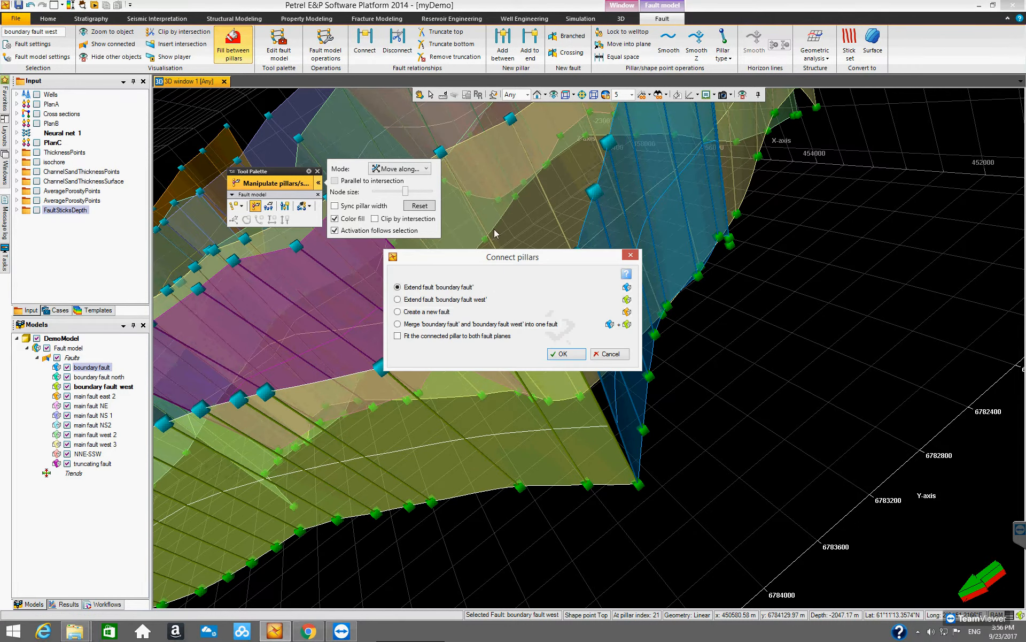
{"action": "left_click", "coordinate": [577, 354]}
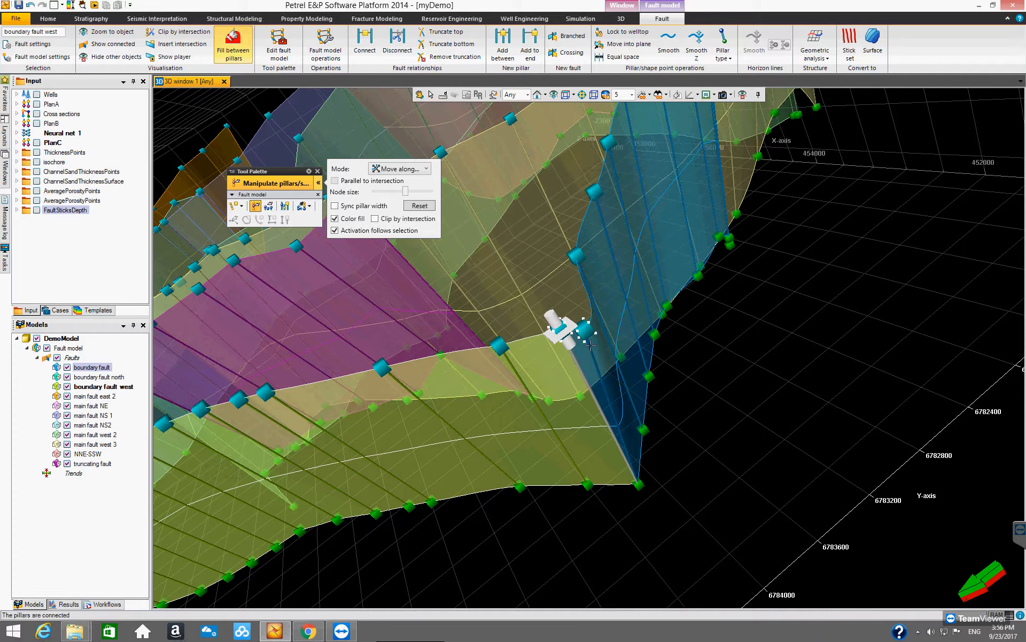
{"action": "key", "text": "Delete"}
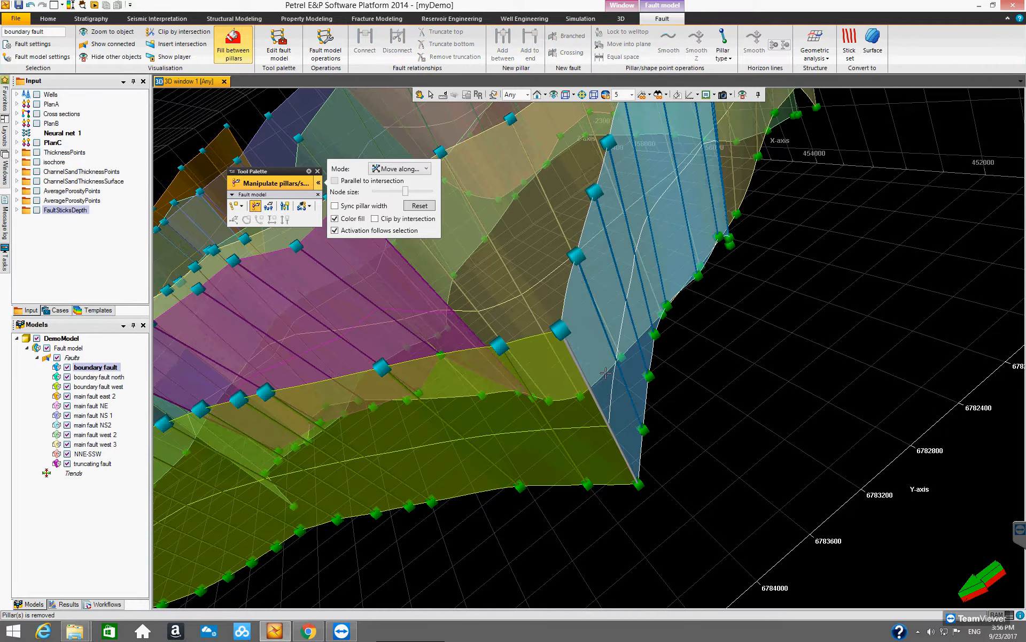
{"action": "key", "text": "v"}
Examine the whole fault model for remaining junctions, and look closely at where main fault NS2 meets the adjoining purple fault.
{"action": "left_click_drag", "start_coordinate": [678, 324], "coordinate": [580, 262]}
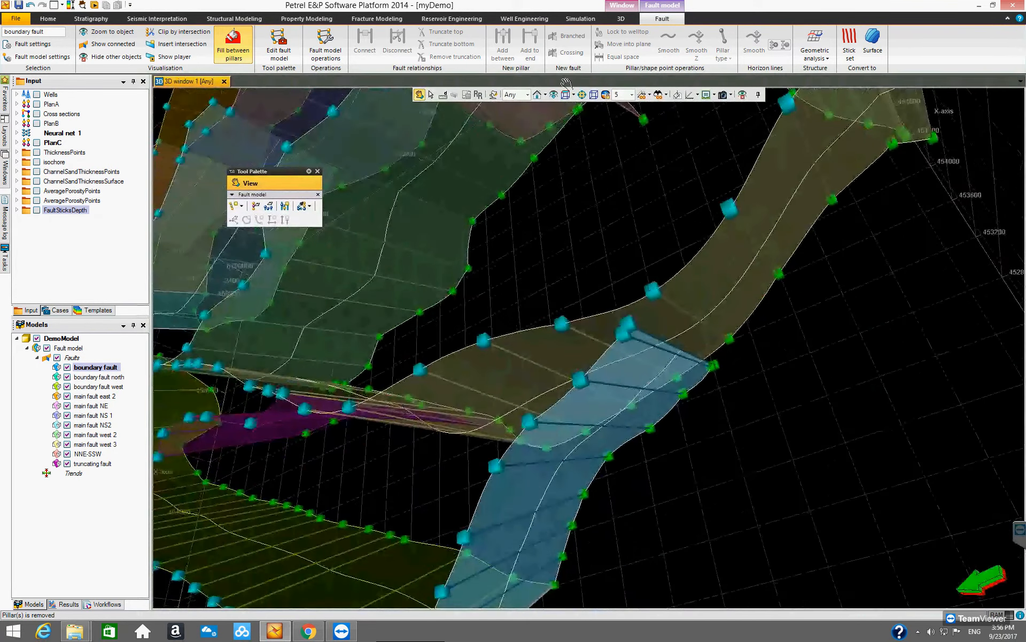
{"action": "left_click", "coordinate": [554, 95]}
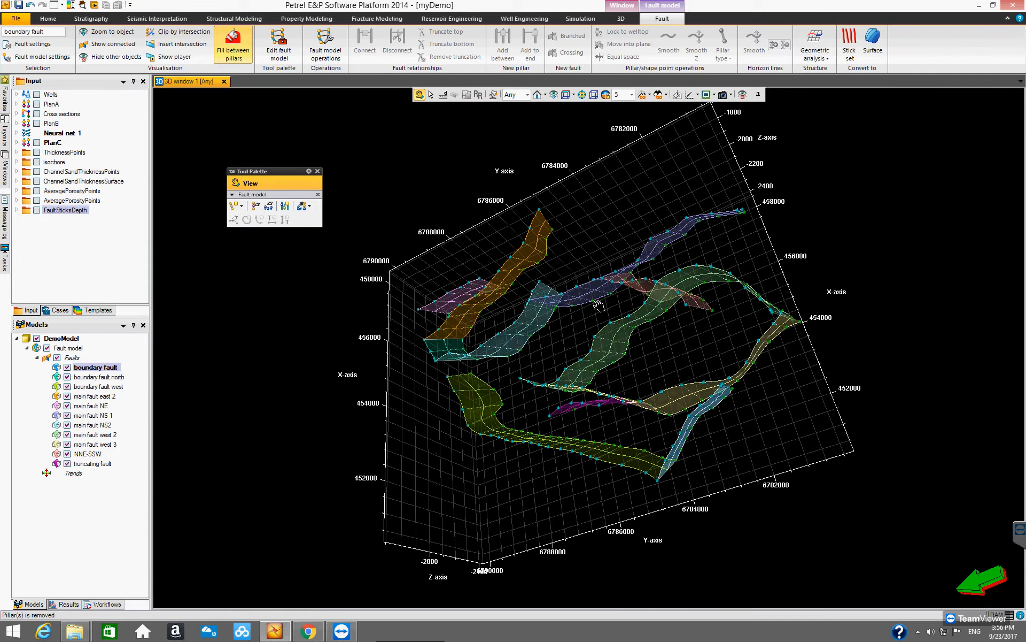
{"action": "mouse_move", "coordinate": [598, 308]}
{"action": "left_mouse_down"}
{"action": "mouse_move", "coordinate": [614, 324]}
{"action": "mouse_move", "coordinate": [590, 330]}
{"action": "mouse_move", "coordinate": [597, 288]}
{"action": "left_mouse_up"}
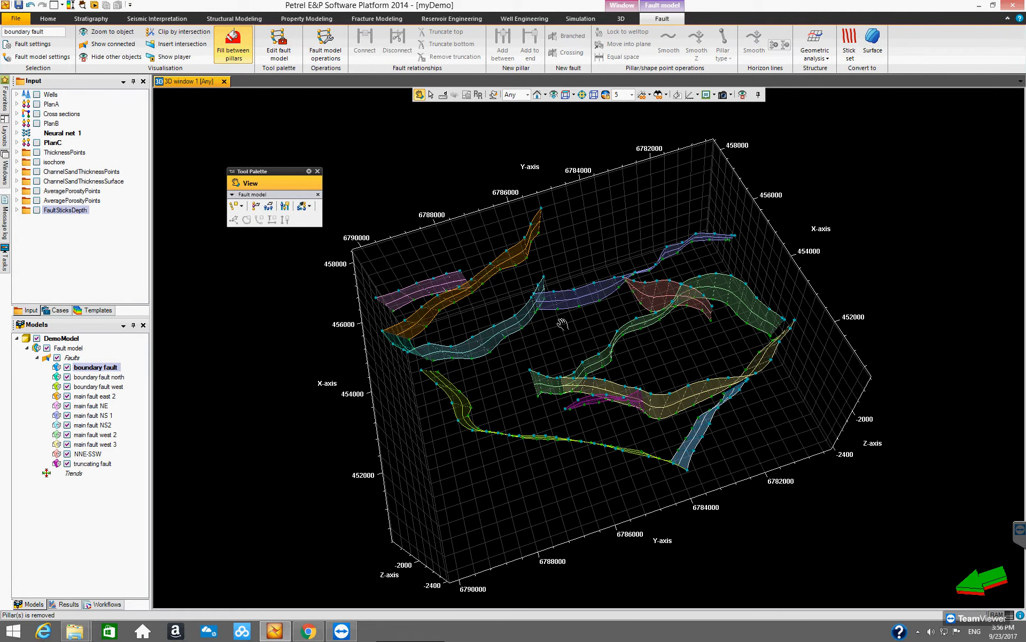
{"action": "left_click_drag", "start_coordinate": [556, 359], "coordinate": [560, 357]}
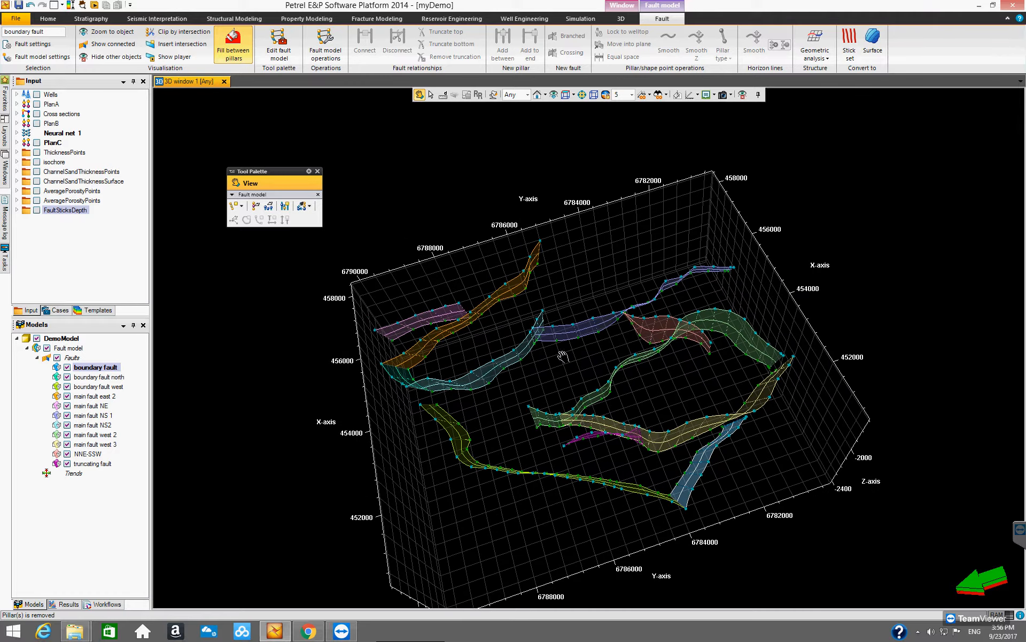
{"action": "scroll", "coordinate": [564, 356], "scroll_direction": "up", "scroll_amount": 1}
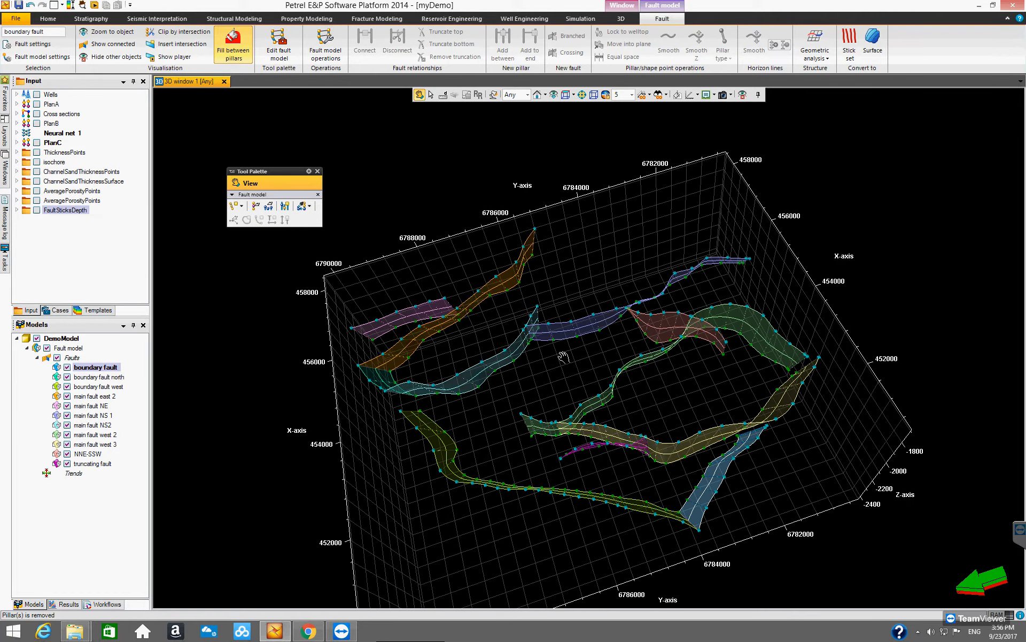
{"action": "scroll", "coordinate": [563, 357], "scroll_direction": "up", "scroll_amount": 2}
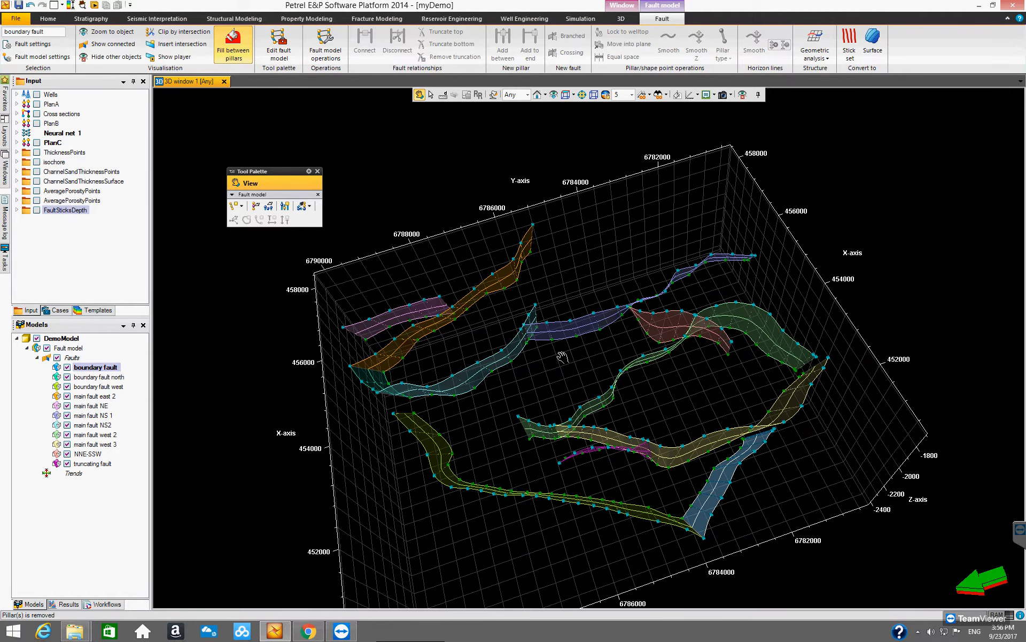
{"action": "scroll", "coordinate": [563, 357], "scroll_direction": "up", "scroll_amount": 1}
{"action": "scroll", "coordinate": [554, 360], "scroll_direction": "up", "scroll_amount": 1}
{"action": "scroll", "coordinate": [513, 353], "scroll_direction": "up", "scroll_amount": 1}
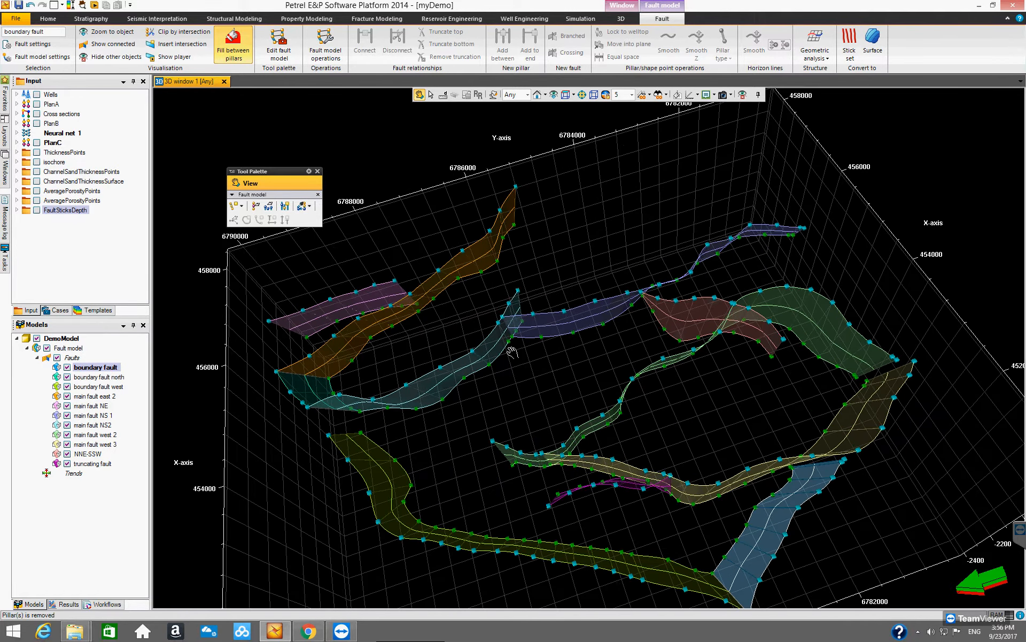
{"action": "scroll", "coordinate": [512, 353], "scroll_direction": "up", "scroll_amount": 4}
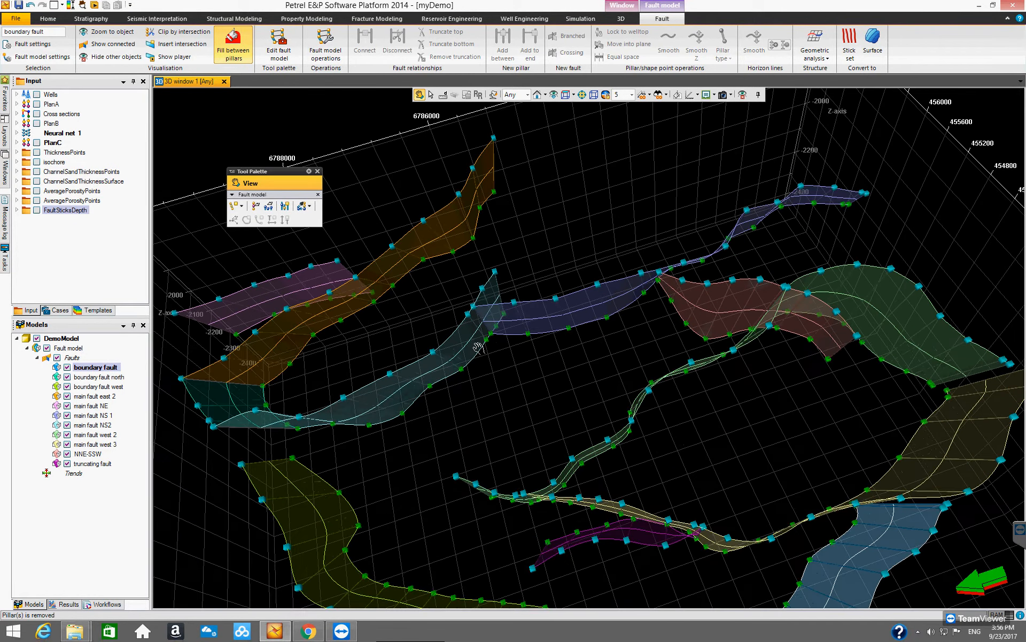
{"action": "scroll", "coordinate": [475, 348], "scroll_direction": "up", "scroll_amount": 4}
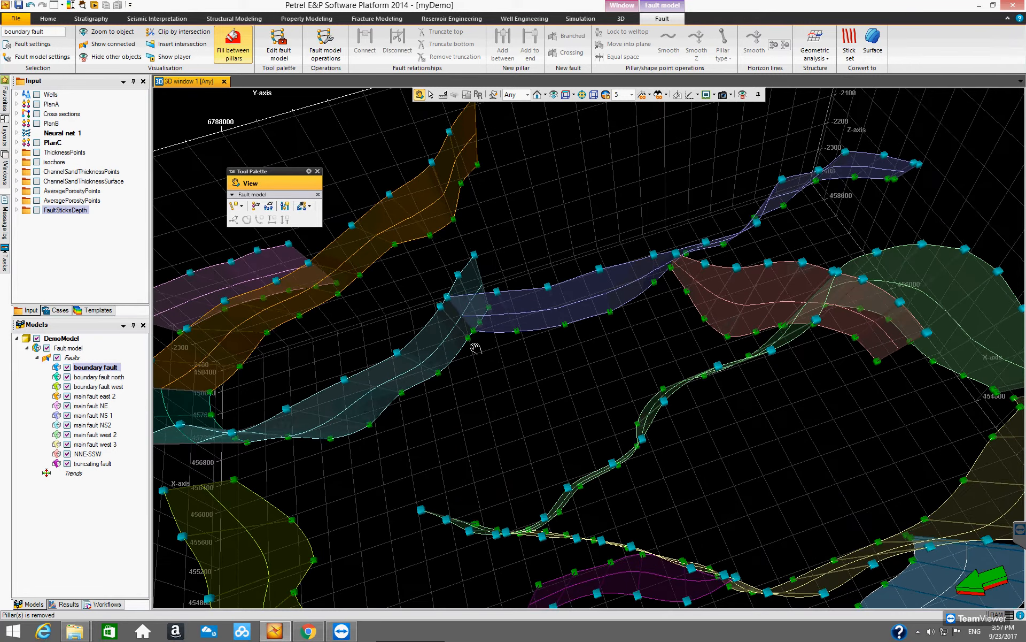
{"action": "scroll", "coordinate": [476, 348], "scroll_direction": "up", "scroll_amount": 2}
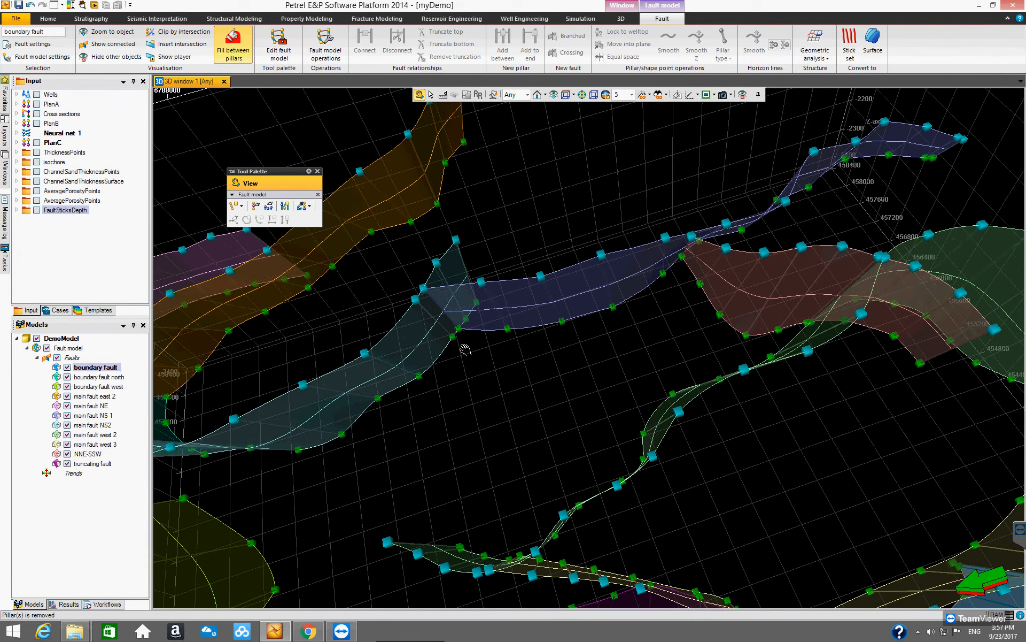
Select the top shape point of main fault NS2's pillar just beside the purple fault's end pillar with Manipulate pillars/shape points.
{"action": "middle_click_drag", "start_coordinate": [501, 367], "coordinate": [518, 368]}
{"action": "left_click_drag", "start_coordinate": [546, 353], "coordinate": [545, 302]}
{"action": "left_click_drag", "start_coordinate": [546, 374], "coordinate": [512, 362]}
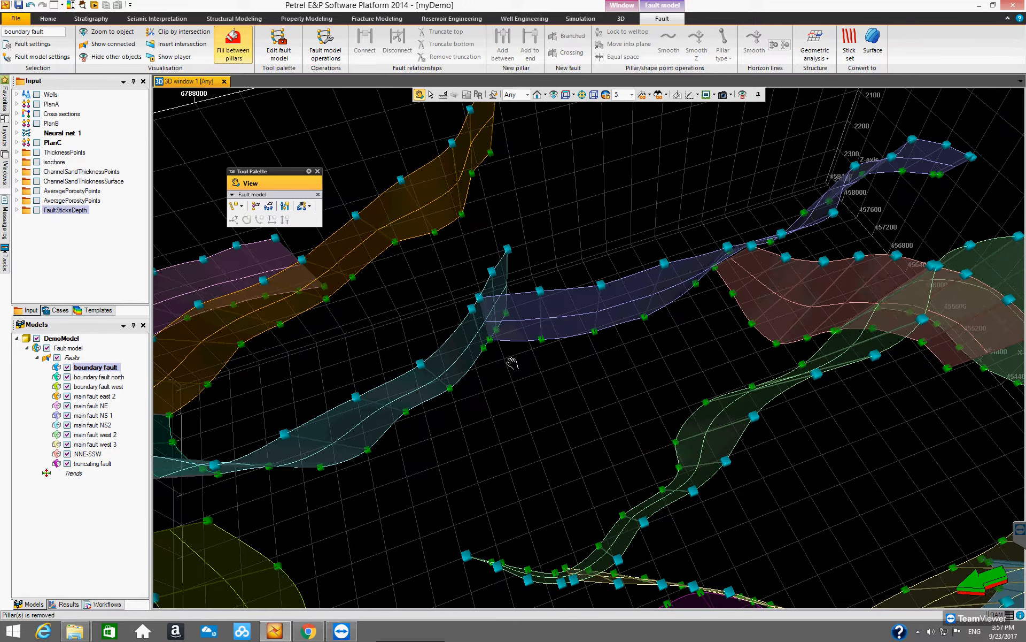
{"action": "scroll", "coordinate": [512, 362], "scroll_direction": "up", "scroll_amount": 5}
{"action": "middle_click_drag", "start_coordinate": [469, 375], "coordinate": [515, 392]}
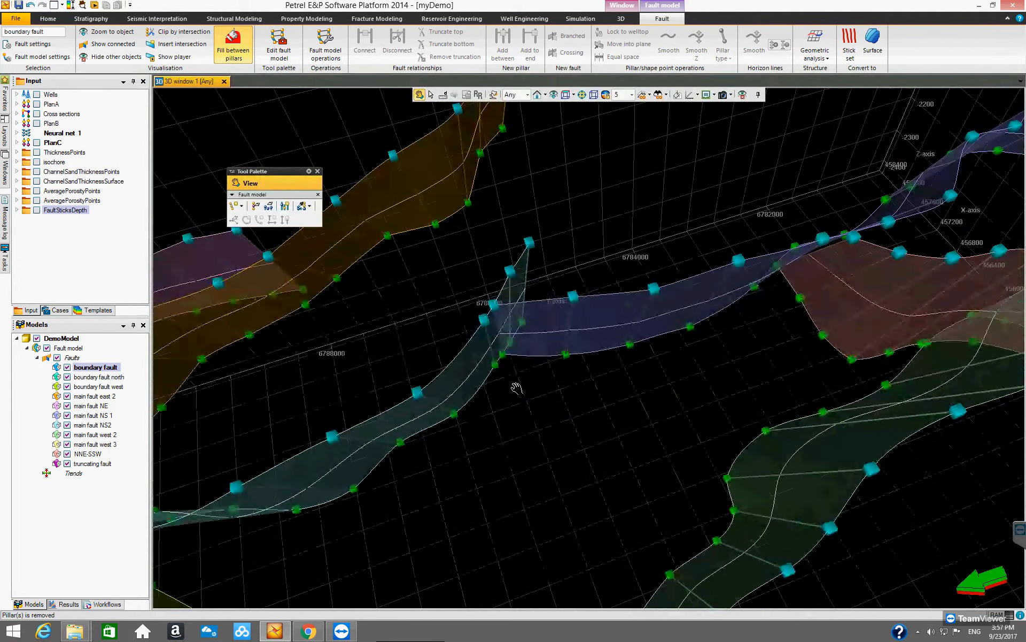
{"action": "scroll", "coordinate": [515, 386], "scroll_direction": "up", "scroll_amount": 3}
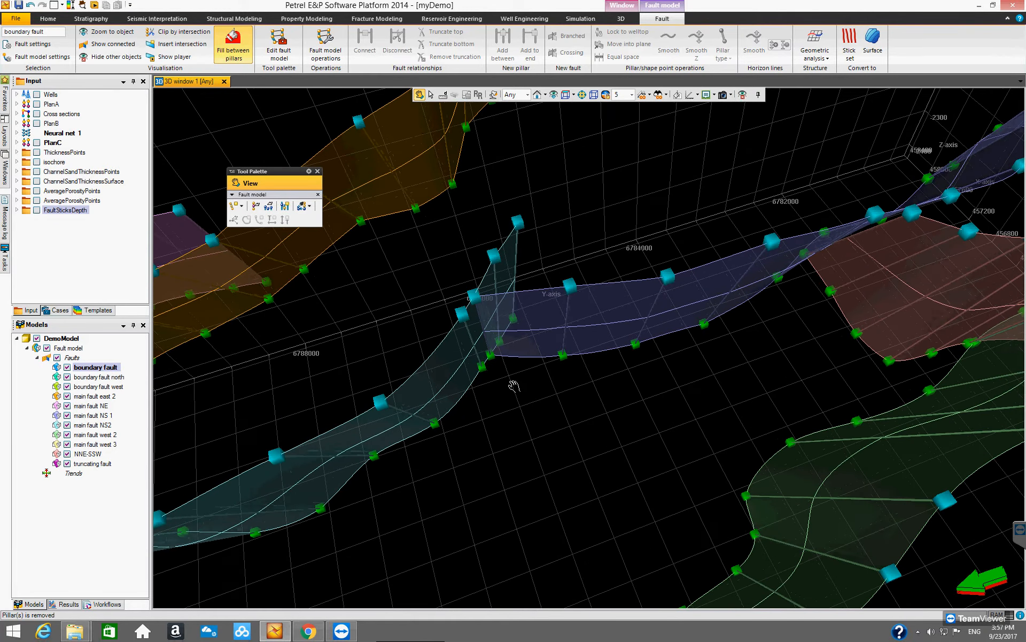
{"action": "scroll", "coordinate": [514, 386], "scroll_direction": "up", "scroll_amount": 4}
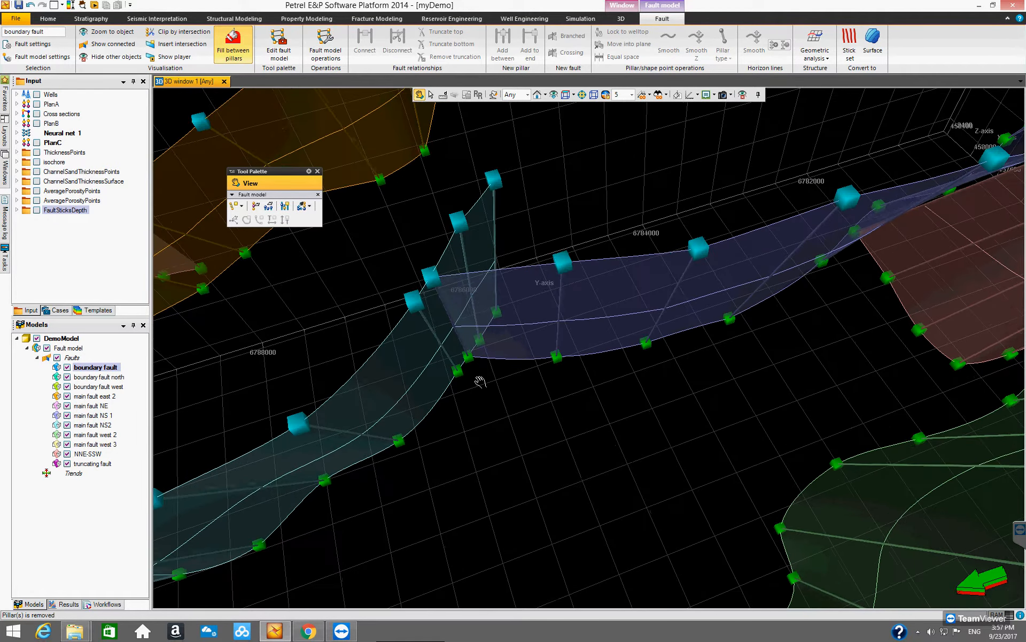
{"action": "scroll", "coordinate": [481, 381], "scroll_direction": "up", "scroll_amount": 2}
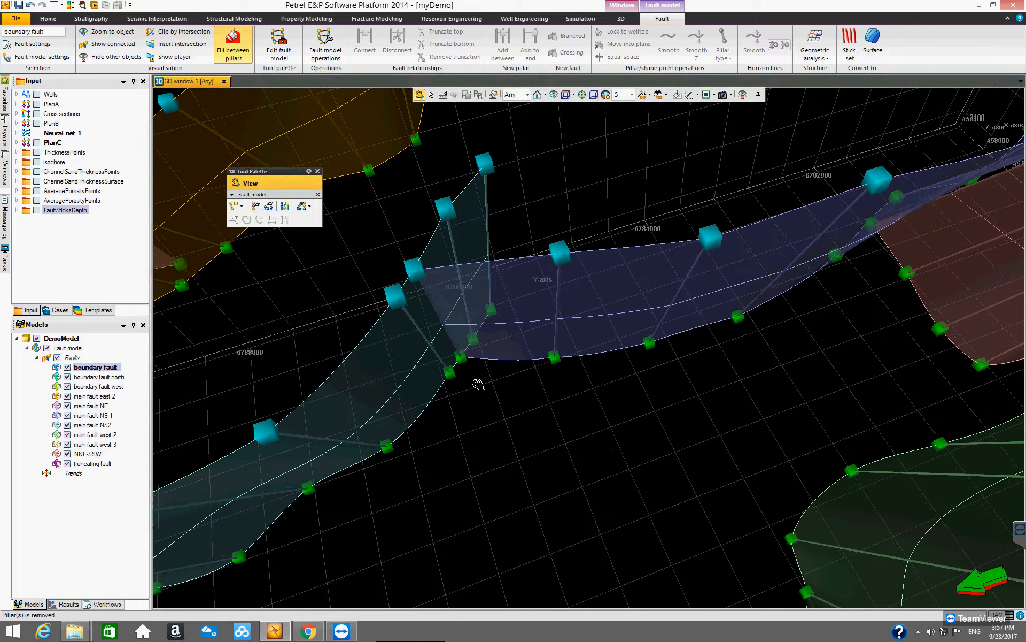
{"action": "middle_click_drag", "start_coordinate": [486, 392], "coordinate": [524, 401]}
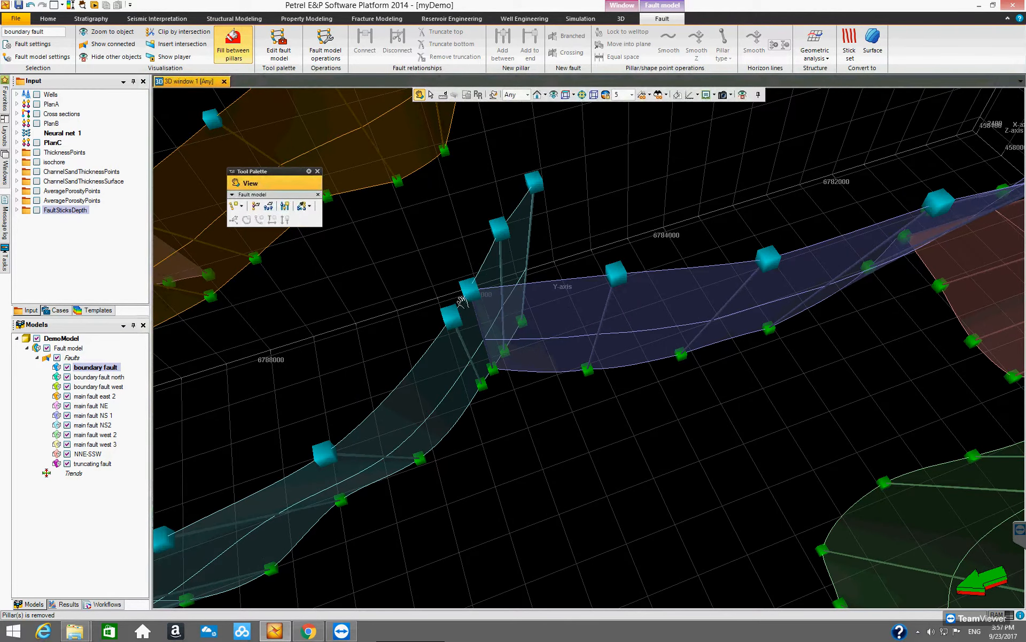
{"action": "scroll", "coordinate": [523, 425], "scroll_direction": "up", "scroll_amount": 1}
{"action": "scroll", "coordinate": [522, 426], "scroll_direction": "up", "scroll_amount": 3}
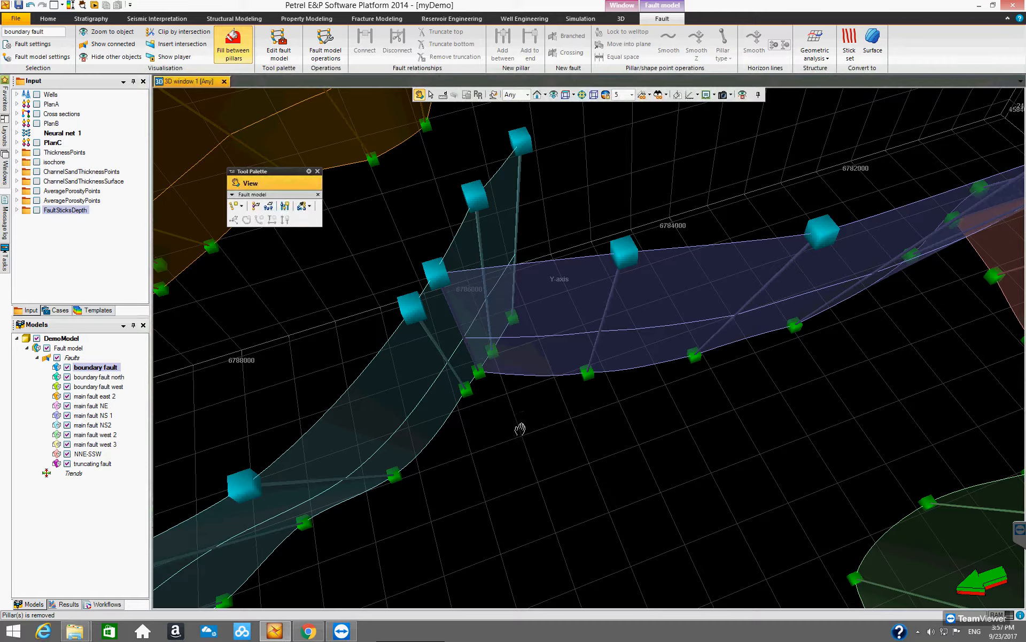
{"action": "scroll", "coordinate": [524, 428], "scroll_direction": "up", "scroll_amount": 2}
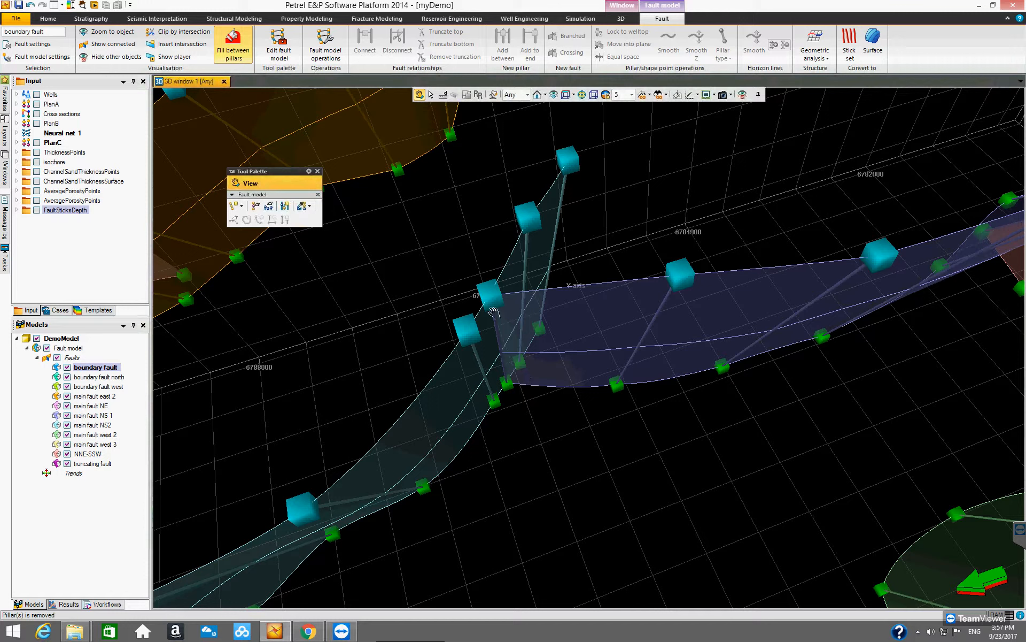
{"action": "left_click", "coordinate": [257, 212]}
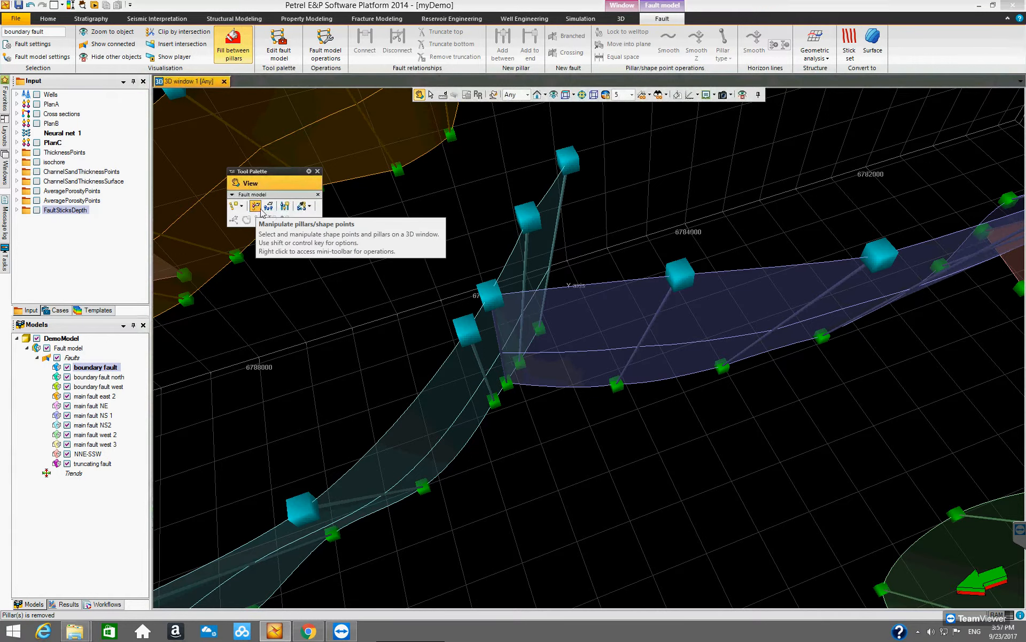
{"action": "left_click", "coordinate": [469, 337]}
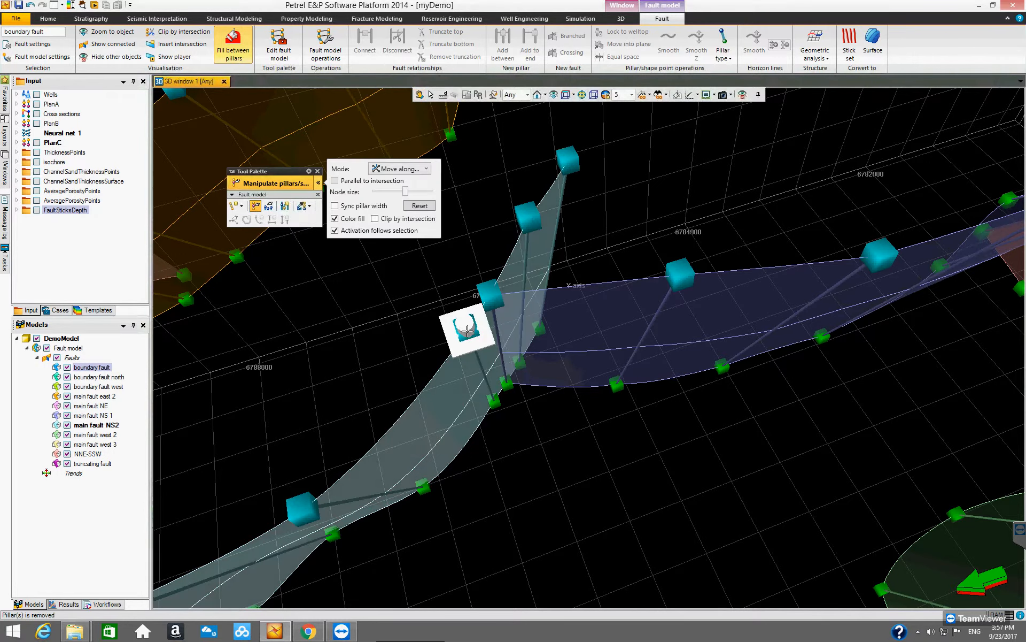
Move the main fault NS2 pillar nearest main fault NS 1 beside that fault's end pillar and adjust its top shape point.
{"action": "left_click", "coordinate": [481, 364]}
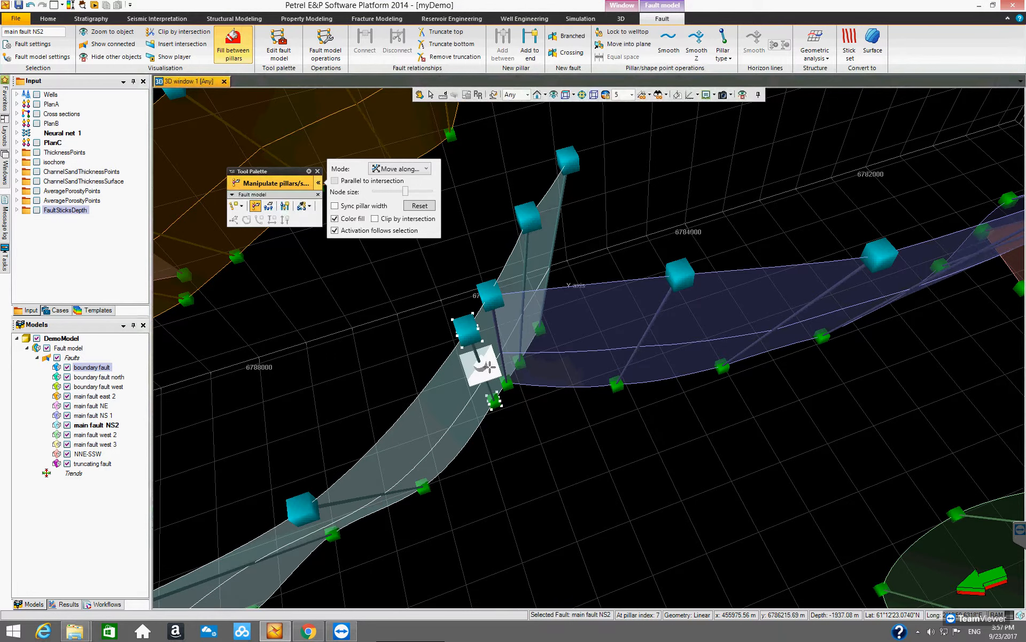
{"action": "left_click_drag", "start_coordinate": [491, 364], "coordinate": [506, 338]}
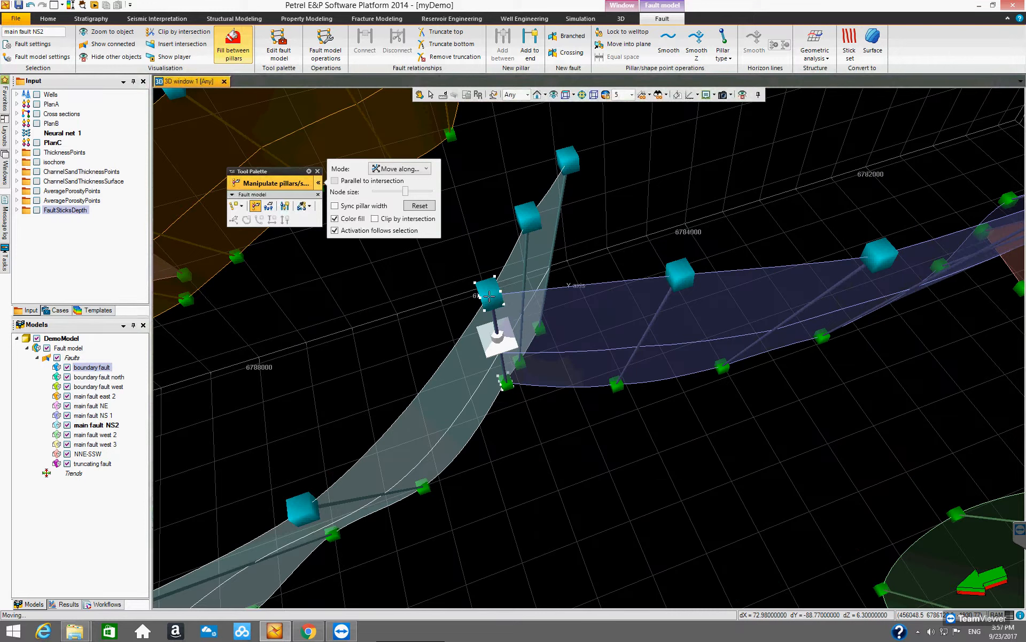
{"action": "left_click", "coordinate": [490, 296]}
{"action": "left_click", "coordinate": [510, 305]}
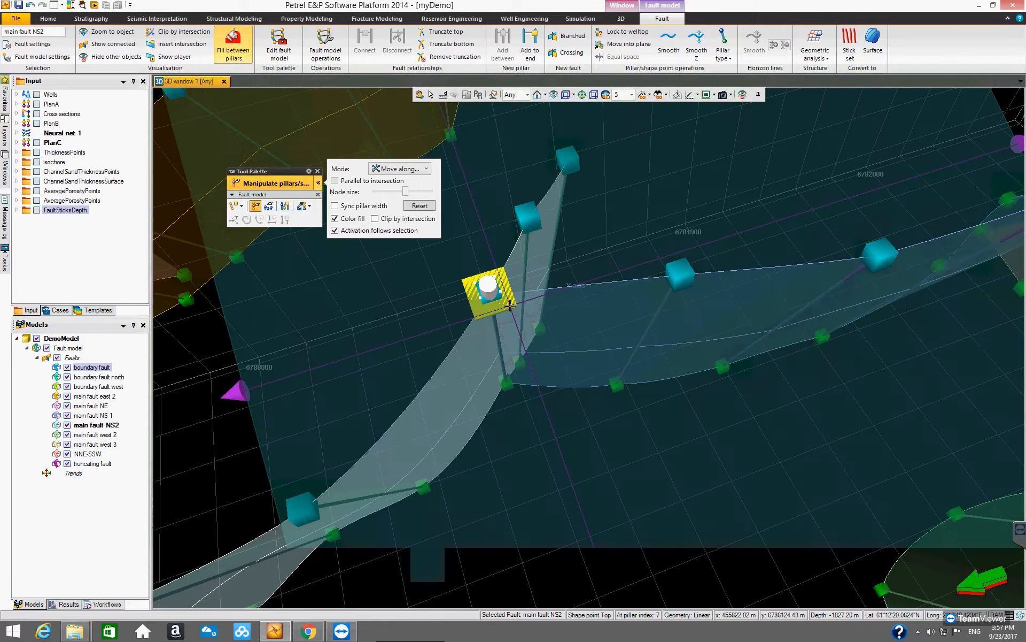
{"action": "mouse_move", "coordinate": [518, 306]}
{"action": "left_mouse_down"}
{"action": "mouse_move", "coordinate": [491, 309]}
{"action": "mouse_move", "coordinate": [494, 297]}
{"action": "mouse_move", "coordinate": [531, 310]}
{"action": "mouse_move", "coordinate": [487, 304]}
{"action": "mouse_move", "coordinate": [510, 321]}
{"action": "left_mouse_up"}
{"action": "left_click", "coordinate": [494, 296]}
{"action": "left_click", "coordinate": [487, 306]}
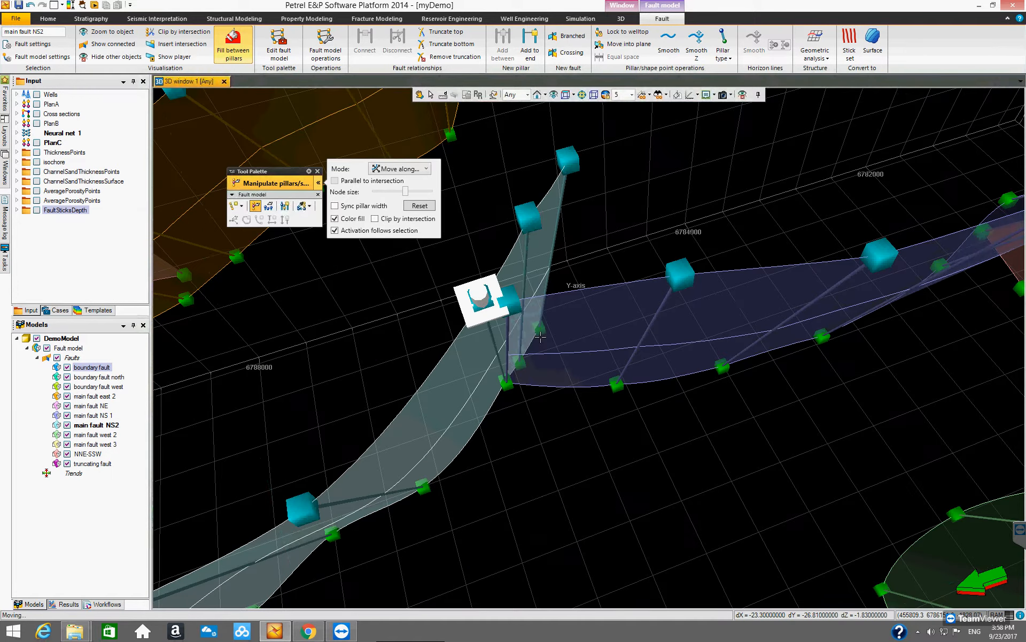
Connect the end pillar of main fault NS 1 to the adjacent main fault NS2 pillar with the option Extend fault 'main fault NS 1'.
{"action": "left_click", "coordinate": [512, 303]}
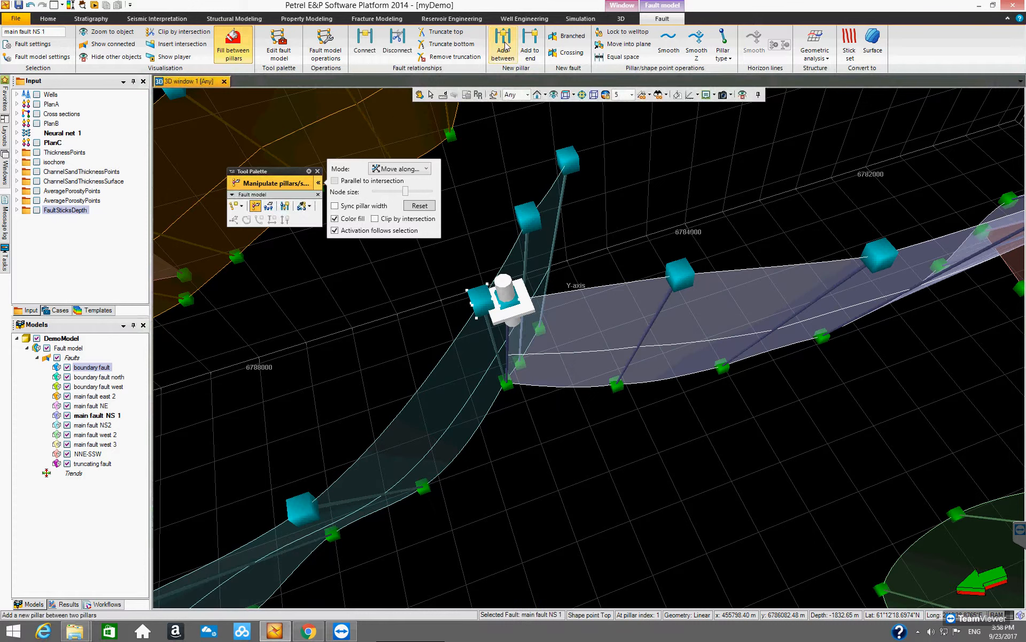
{"action": "left_click", "coordinate": [367, 44]}
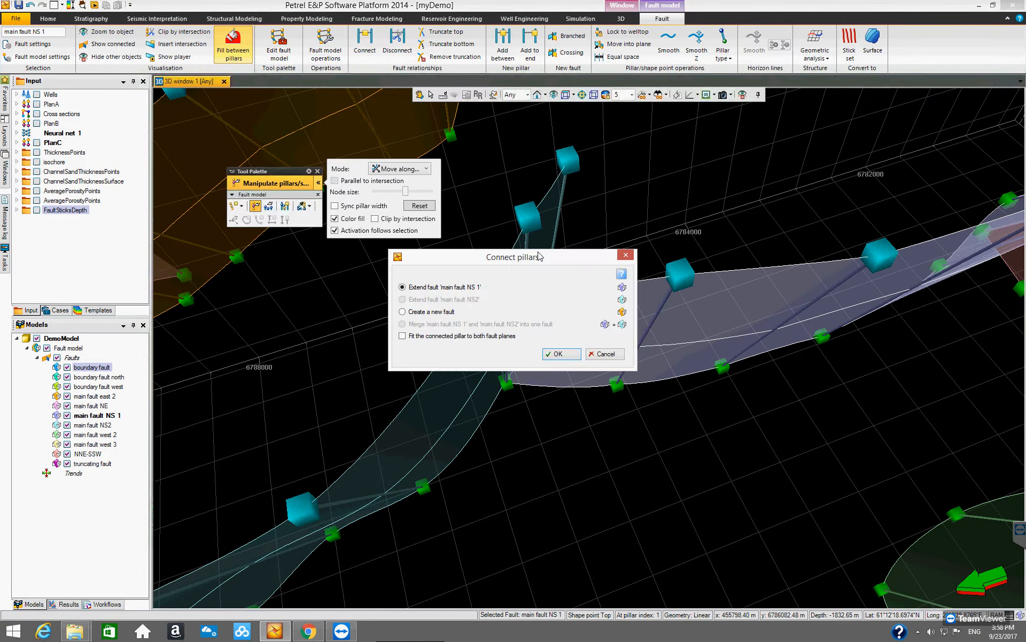
{"action": "left_click", "coordinate": [559, 353]}
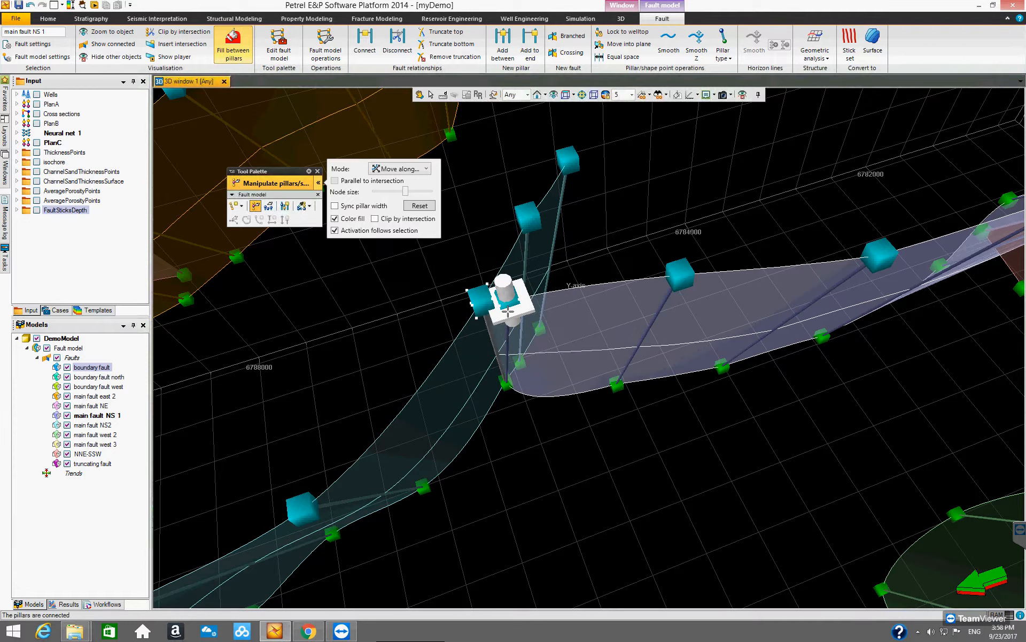
Delete the redundant former end pillar of main fault NS 1 beside the connected pillar.
{"action": "left_click", "coordinate": [508, 311]}
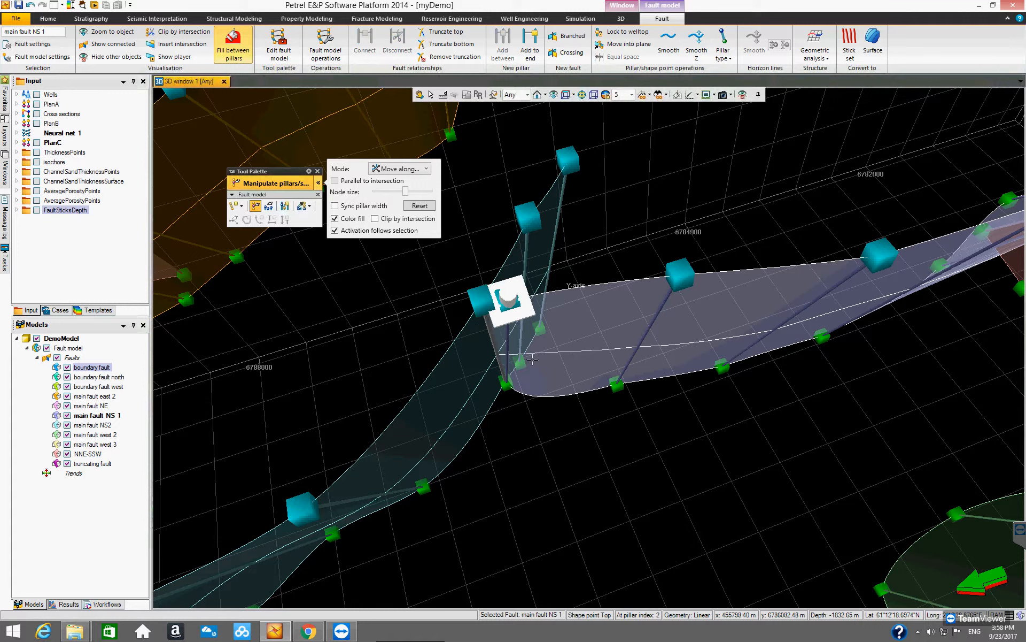
{"action": "key", "text": "Delete"}
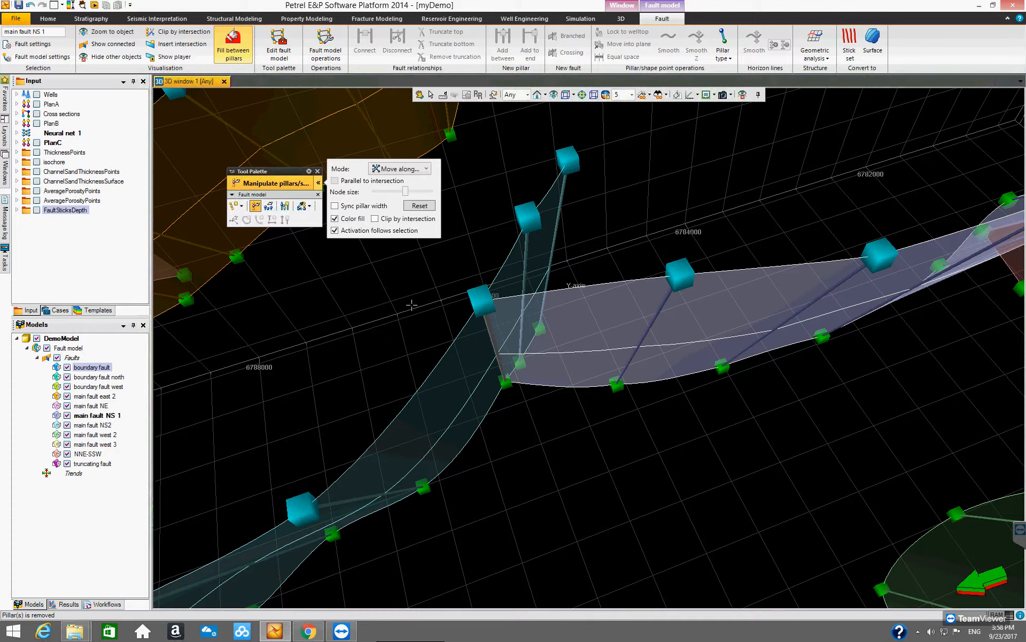
{"action": "key", "text": "Escape"}
Examine the whole fault model, then the junction where the red fault's end pillar meets main fault NS 1.
{"action": "left_click_drag", "start_coordinate": [533, 351], "coordinate": [620, 324]}
{"action": "left_click", "coordinate": [554, 95]}
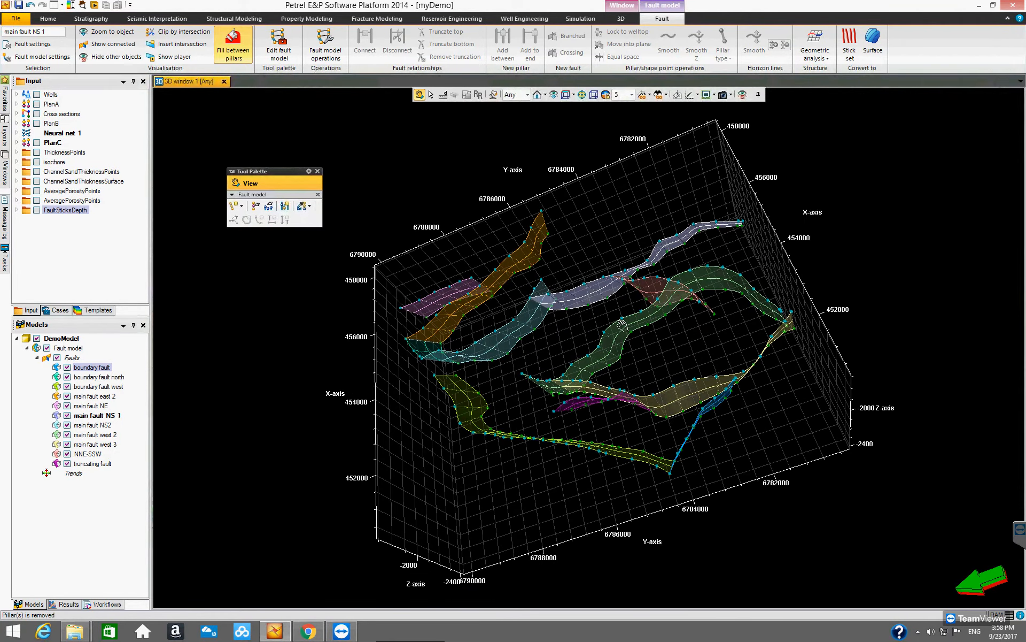
{"action": "scroll", "coordinate": [621, 324], "scroll_direction": "up", "scroll_amount": 4}
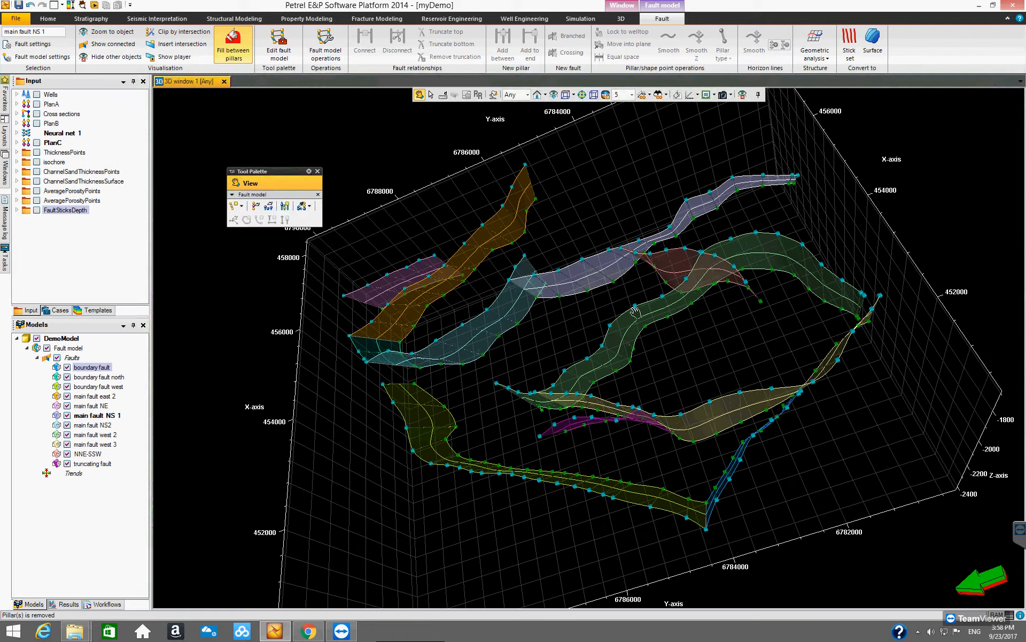
{"action": "scroll", "coordinate": [635, 312], "scroll_direction": "up", "scroll_amount": 5}
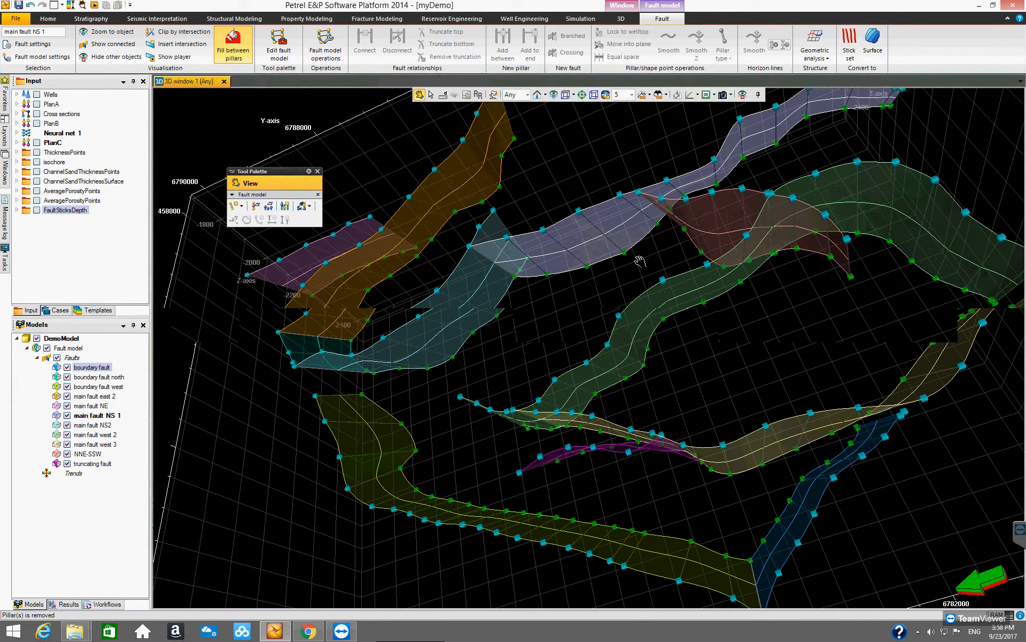
{"action": "scroll", "coordinate": [658, 240], "scroll_direction": "up", "scroll_amount": 3}
{"action": "middle_click_drag", "start_coordinate": [632, 272], "coordinate": [610, 307]}
{"action": "scroll", "coordinate": [620, 313], "scroll_direction": "up", "scroll_amount": 5}
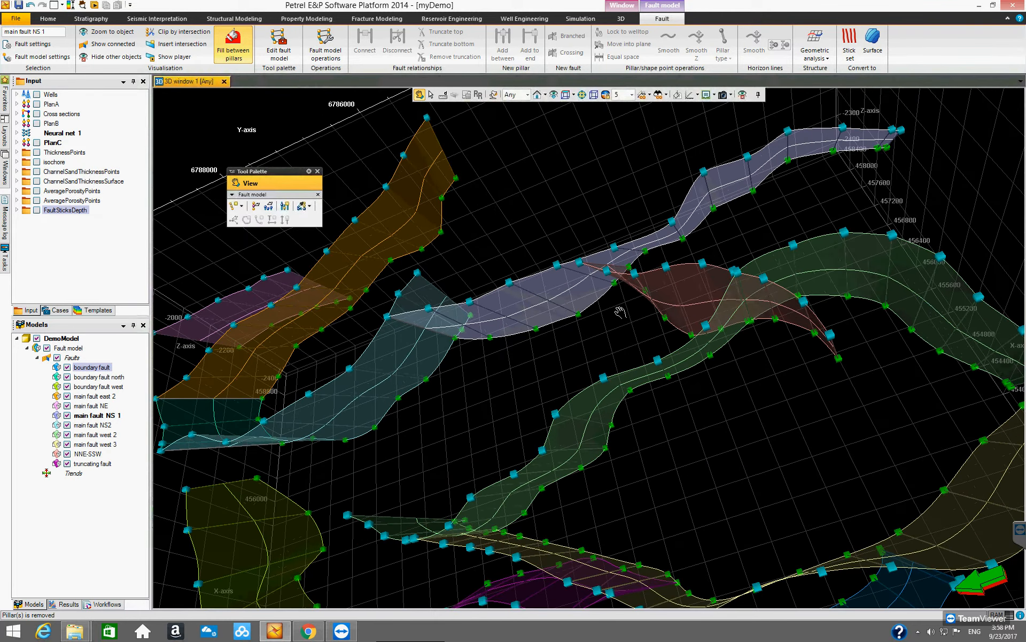
{"action": "scroll", "coordinate": [655, 262], "scroll_direction": "up", "scroll_amount": 2}
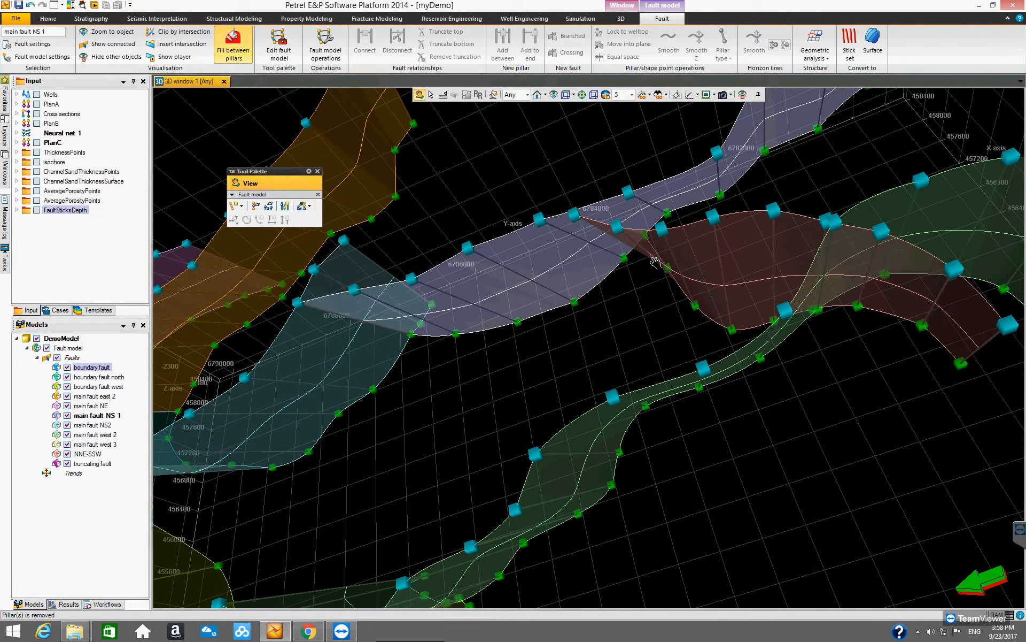
{"action": "left_click_drag", "start_coordinate": [631, 293], "coordinate": [563, 336]}
{"action": "scroll", "coordinate": [563, 336], "scroll_direction": "up", "scroll_amount": 1}
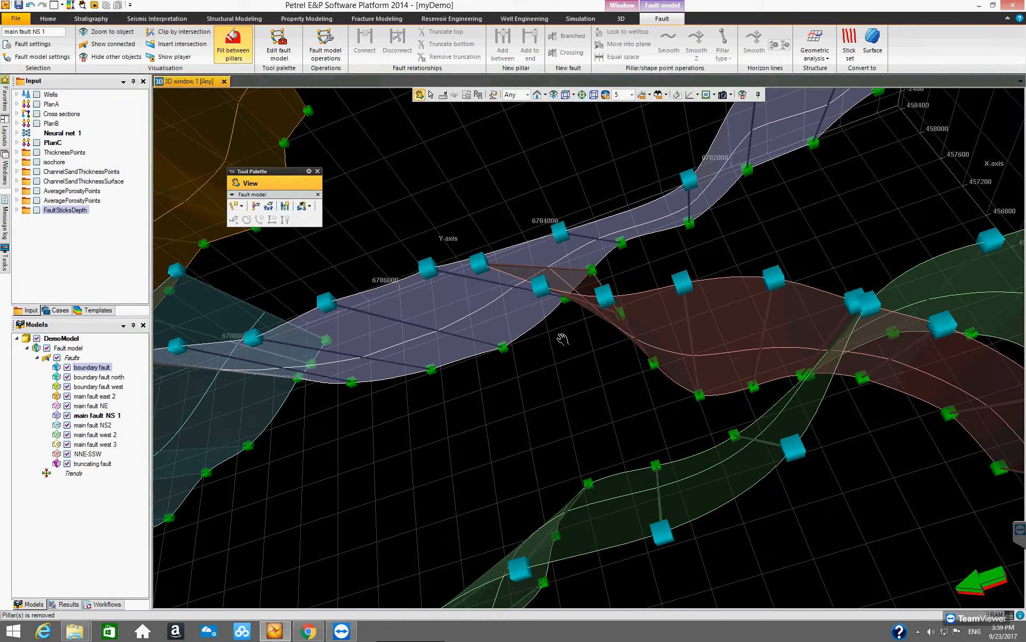
{"action": "scroll", "coordinate": [562, 338], "scroll_direction": "up", "scroll_amount": 2}
{"action": "left_click_drag", "start_coordinate": [514, 368], "coordinate": [619, 261]}
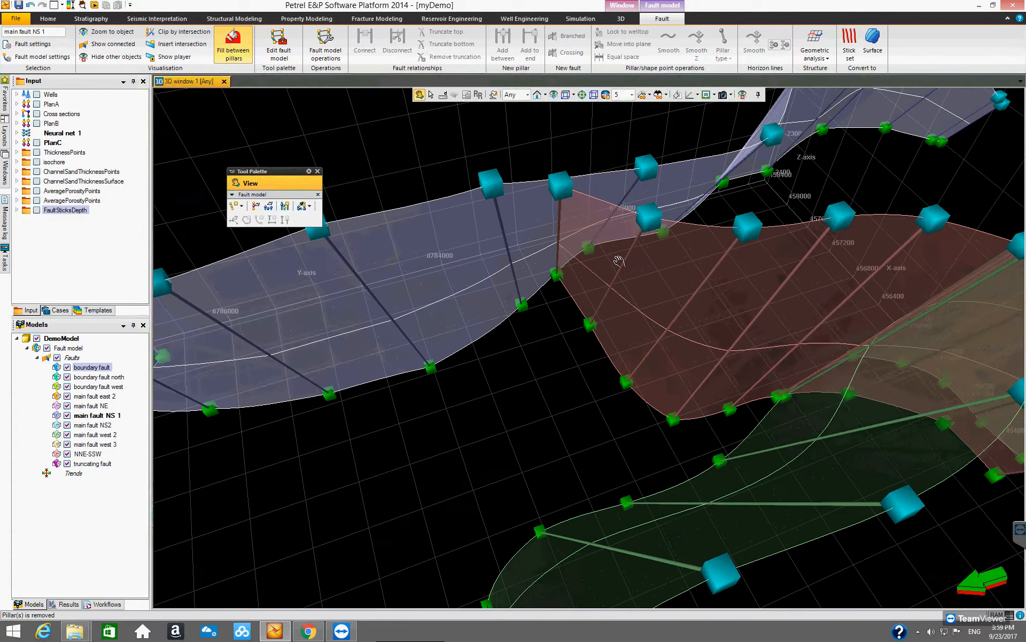
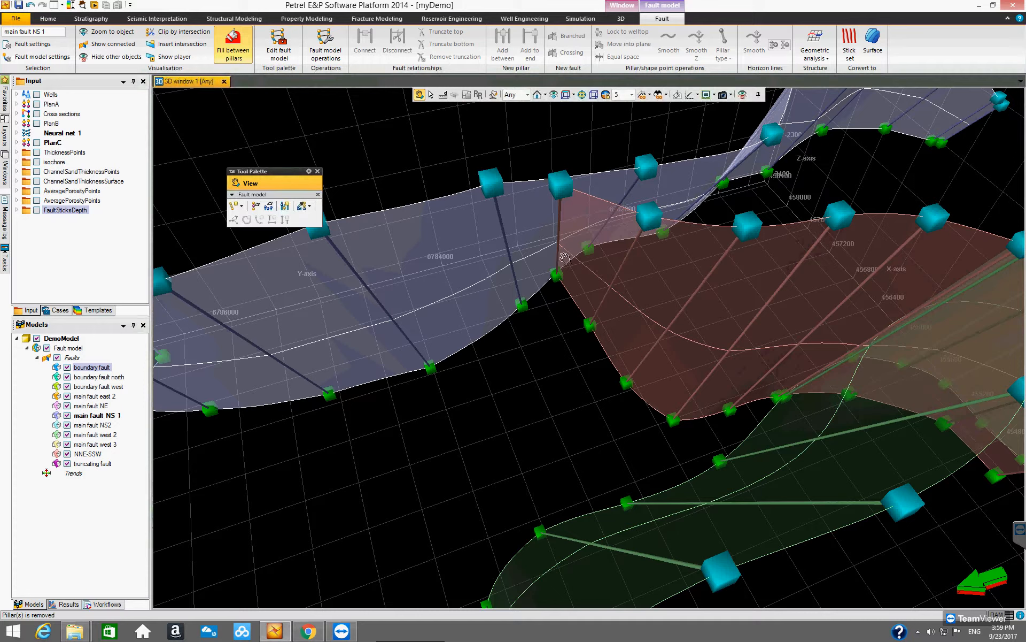
{"action": "middle_click_drag", "start_coordinate": [556, 318], "coordinate": [560, 343]}
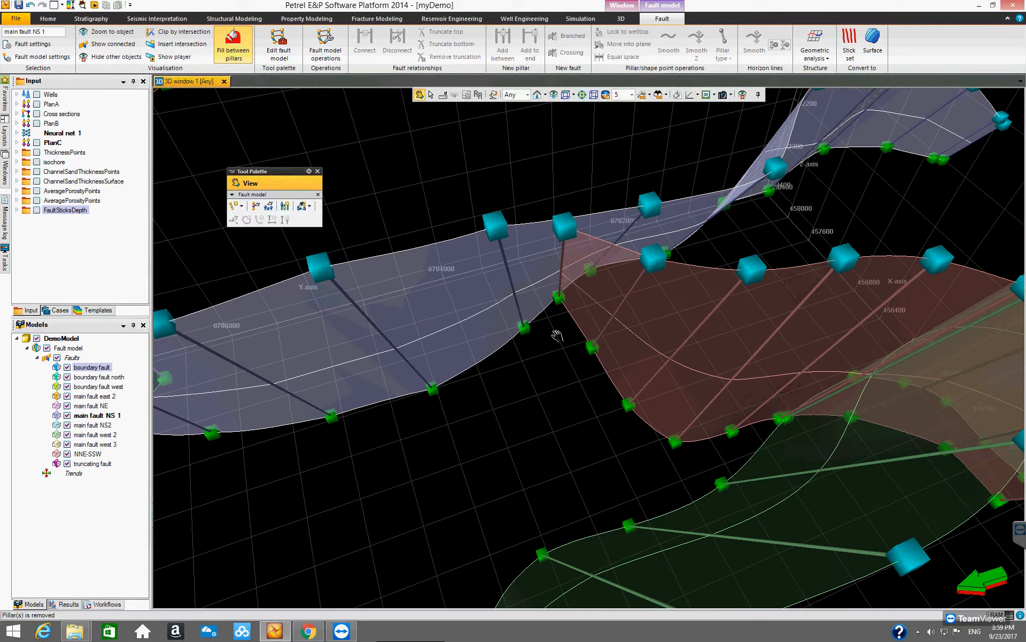
{"action": "scroll", "coordinate": [507, 253], "scroll_direction": "up", "scroll_amount": 1}
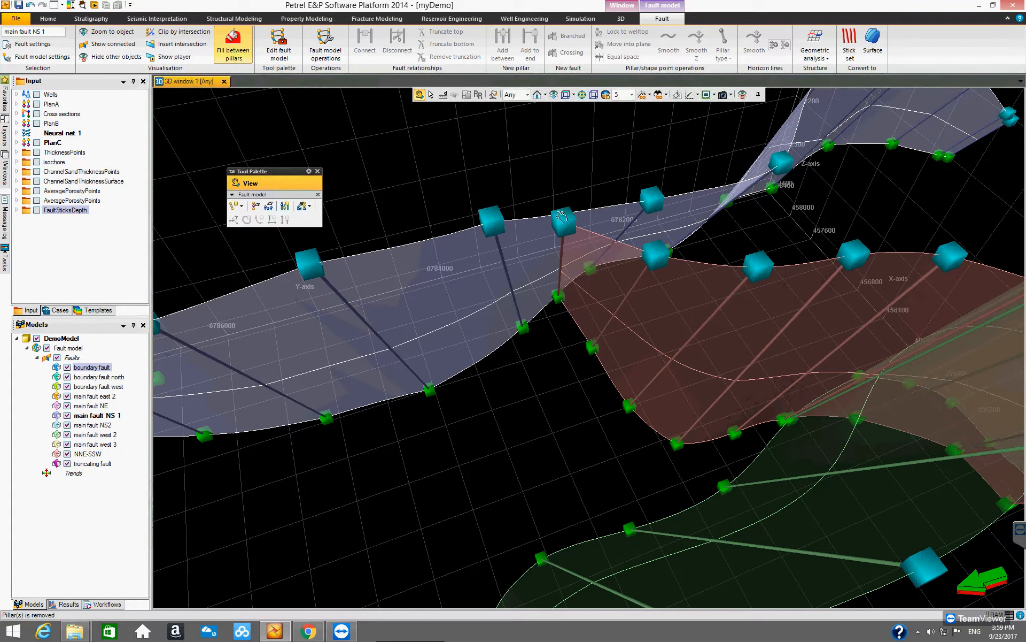
{"action": "scroll", "coordinate": [580, 369], "scroll_direction": "up", "scroll_amount": 2}
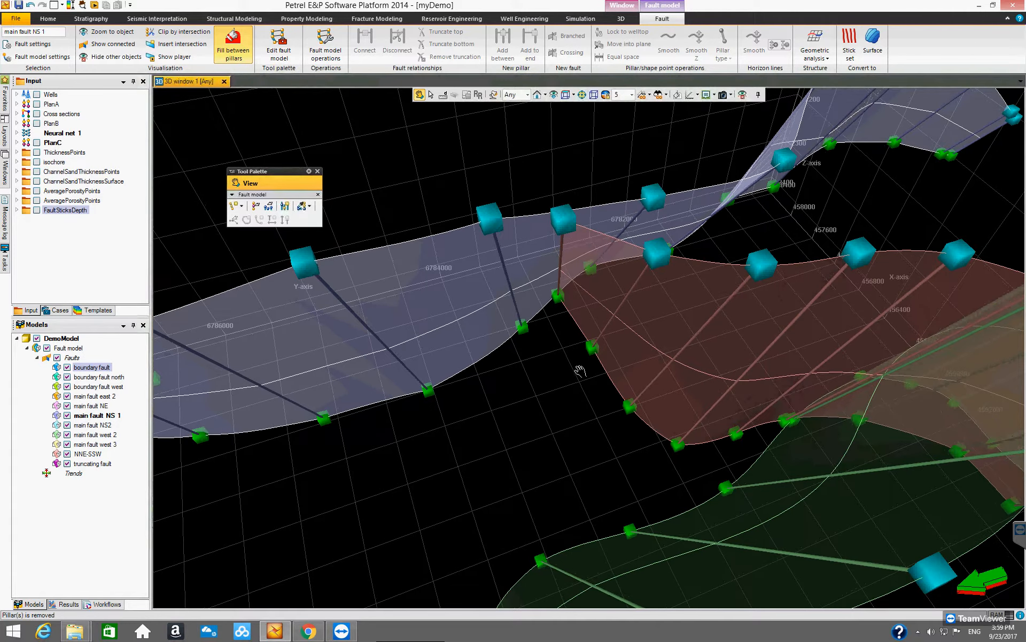
{"action": "scroll", "coordinate": [573, 358], "scroll_direction": "up", "scroll_amount": 1}
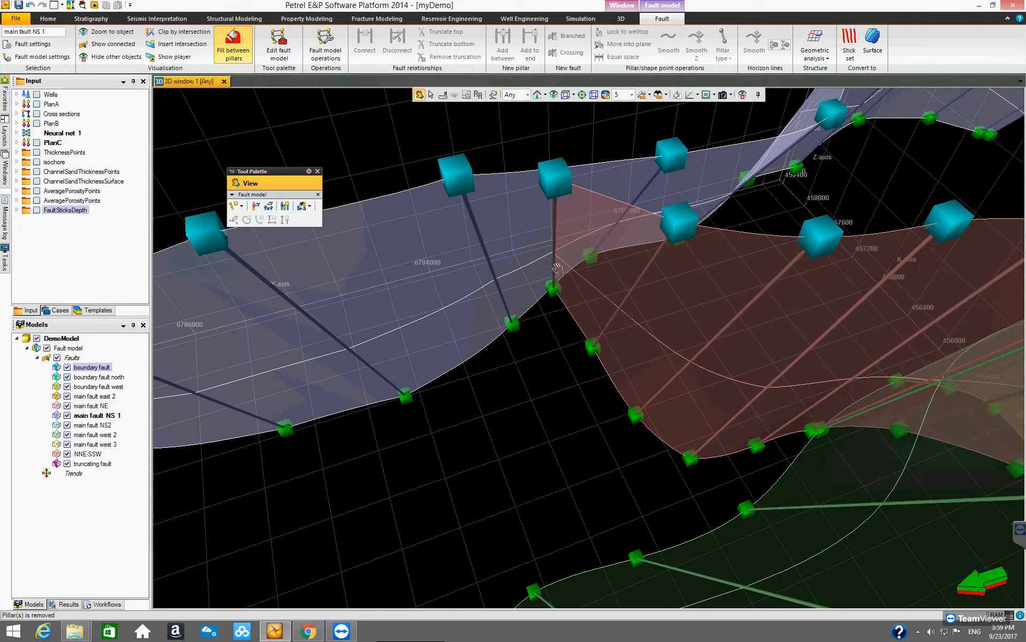
{"action": "left_click_drag", "start_coordinate": [540, 390], "coordinate": [548, 391]}
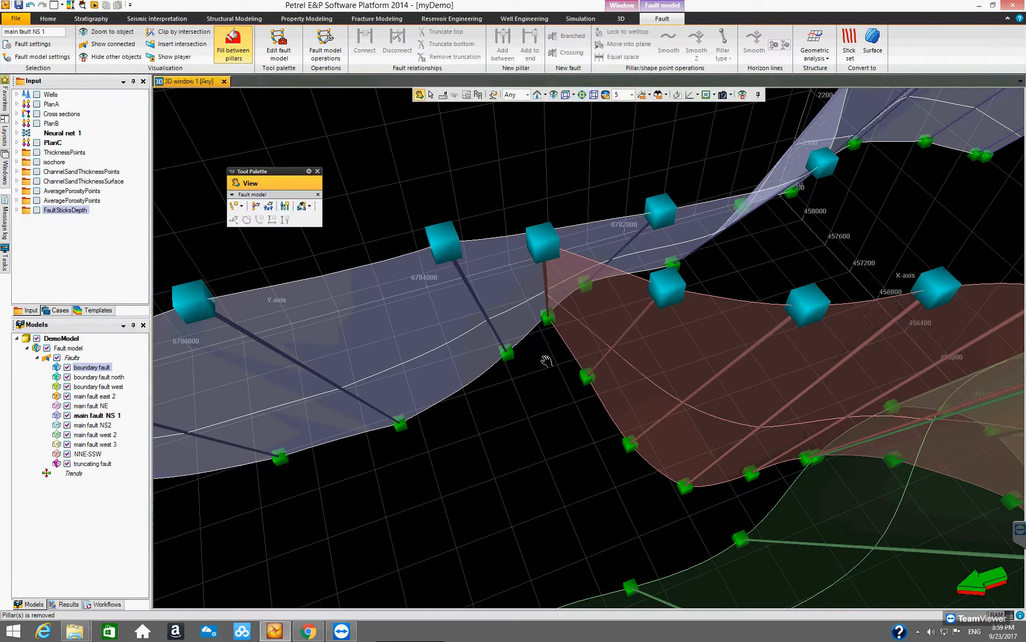
{"action": "left_click_drag", "start_coordinate": [552, 364], "coordinate": [551, 340]}
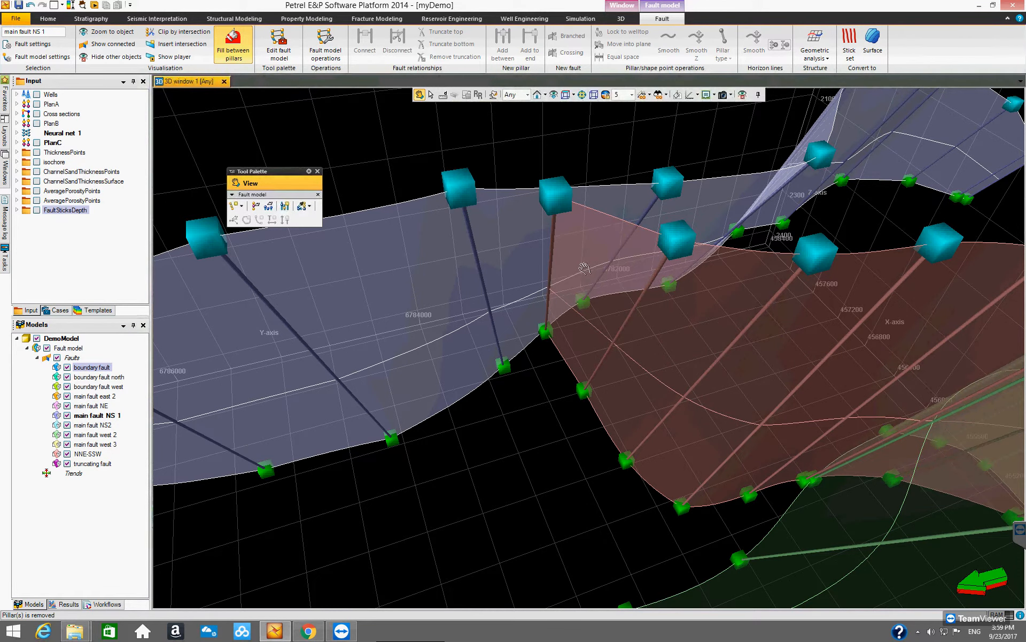
{"action": "left_click_drag", "start_coordinate": [573, 275], "coordinate": [491, 259]}
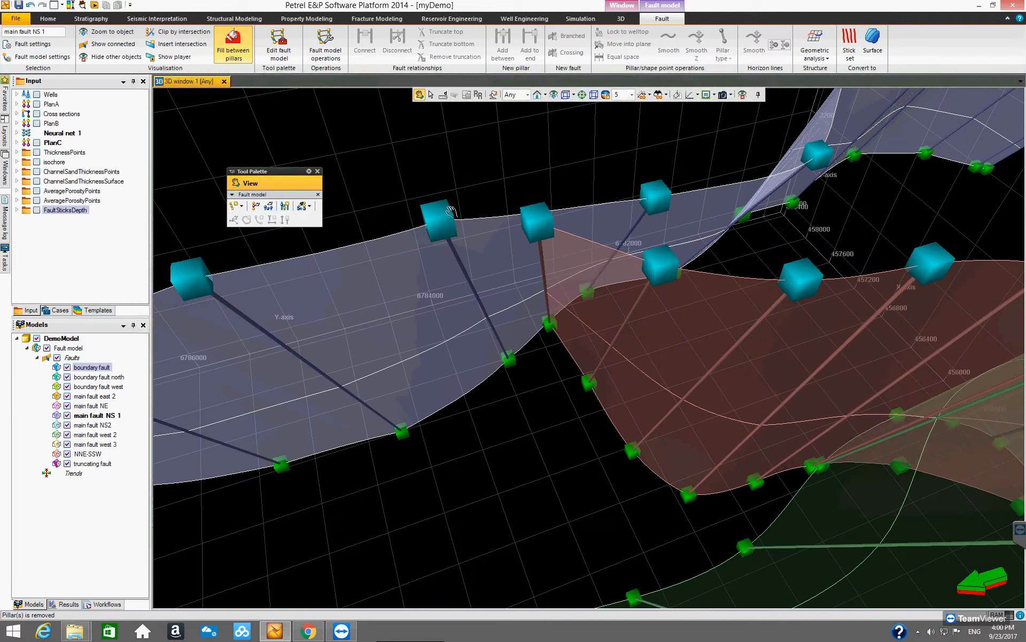
Add a pillar between the two main fault NS 1 pillars on either side of the red fault's end pillar.
{"action": "left_click", "coordinate": [257, 206]}
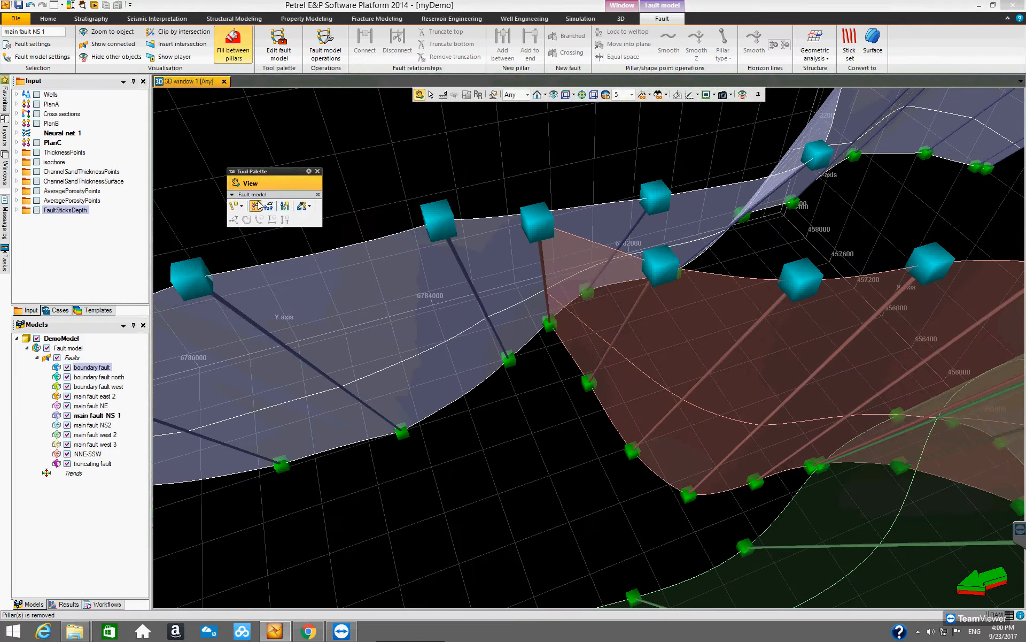
{"action": "left_click_drag", "start_coordinate": [266, 174], "coordinate": [219, 135]}
{"action": "left_click", "coordinate": [436, 221]}
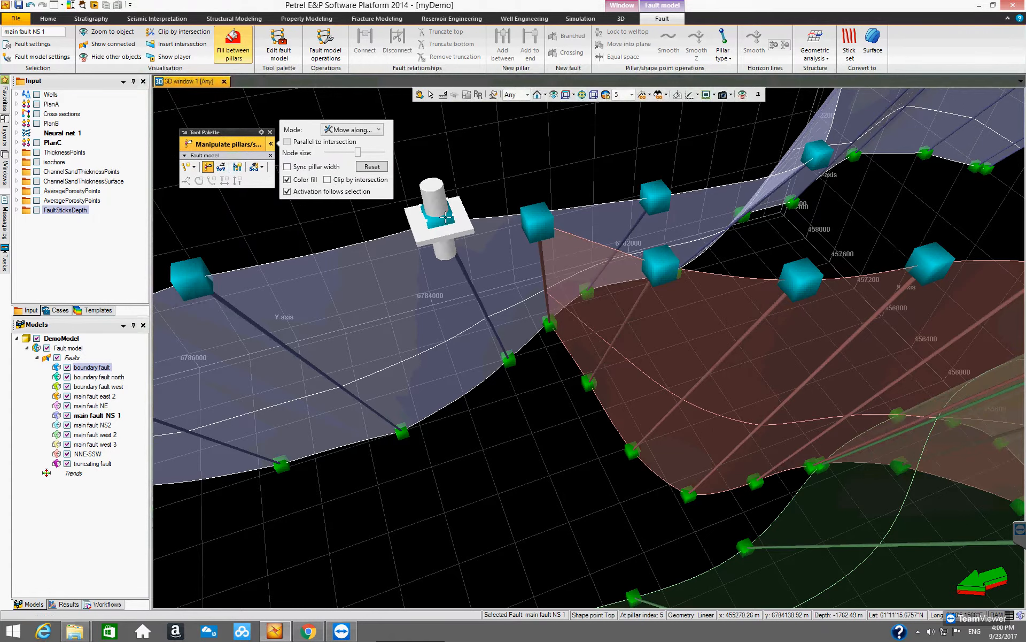
{"action": "left_click", "coordinate": [660, 199]}
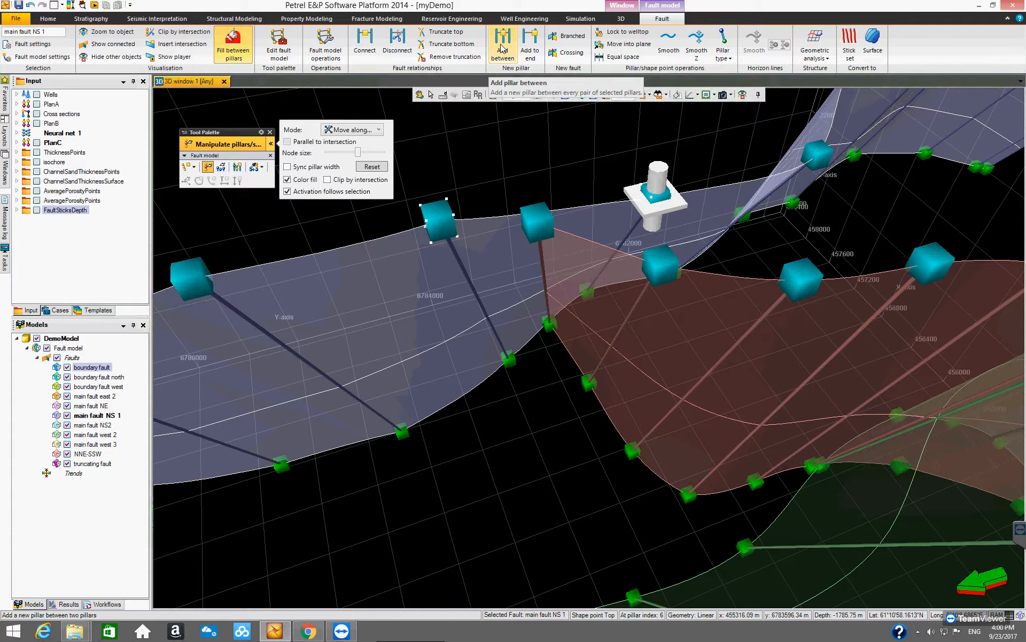
{"action": "left_click", "coordinate": [445, 229]}
{"action": "right_click", "coordinate": [445, 229]}
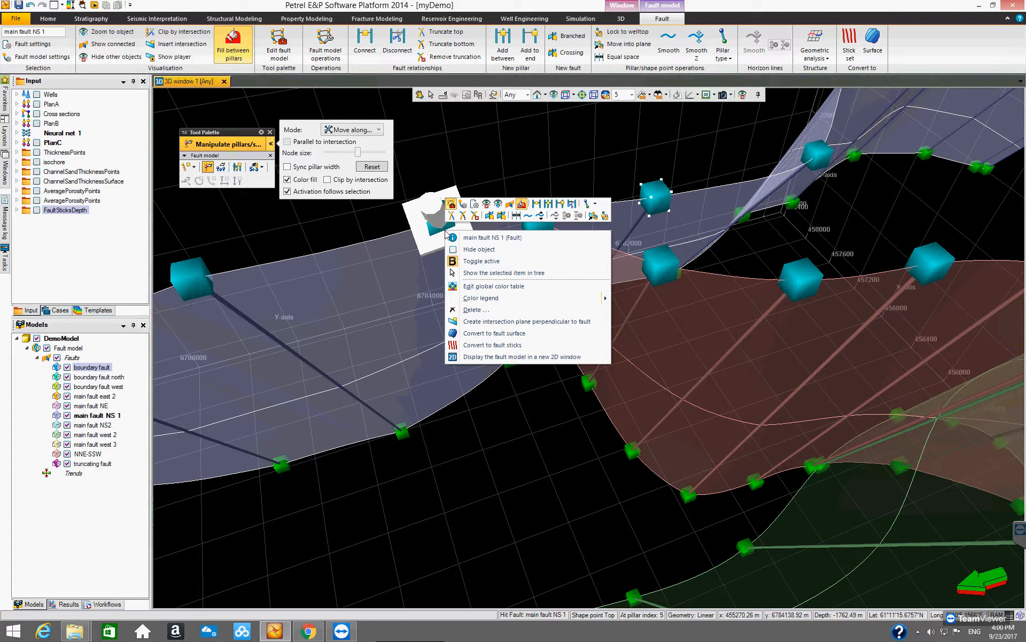
{"action": "left_click", "coordinate": [549, 208]}
{"action": "left_click", "coordinate": [546, 324]}
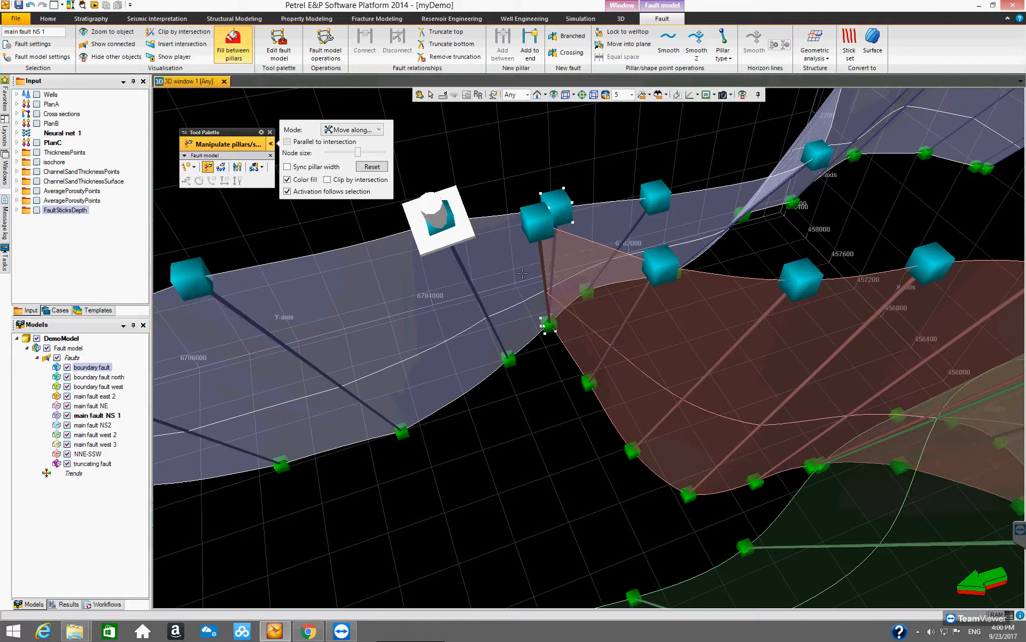
Move the new main fault NS 1 pillar along the fault next to the red fault's end pillar.
{"action": "key", "text": "v"}
{"action": "left_click_drag", "start_coordinate": [517, 262], "coordinate": [557, 304]}
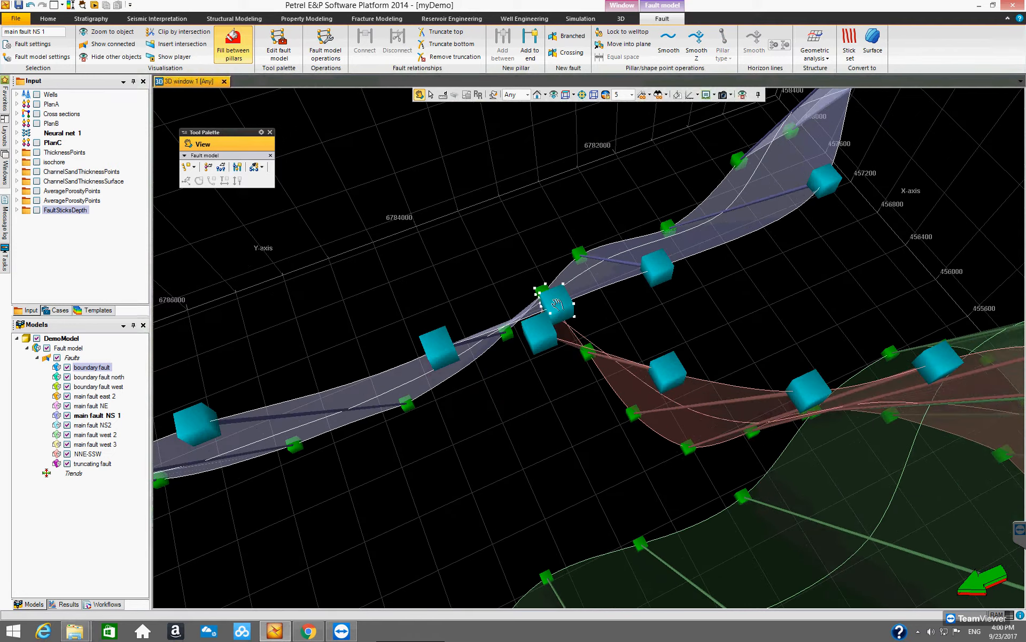
{"action": "left_click_drag", "start_coordinate": [637, 380], "coordinate": [765, 380]}
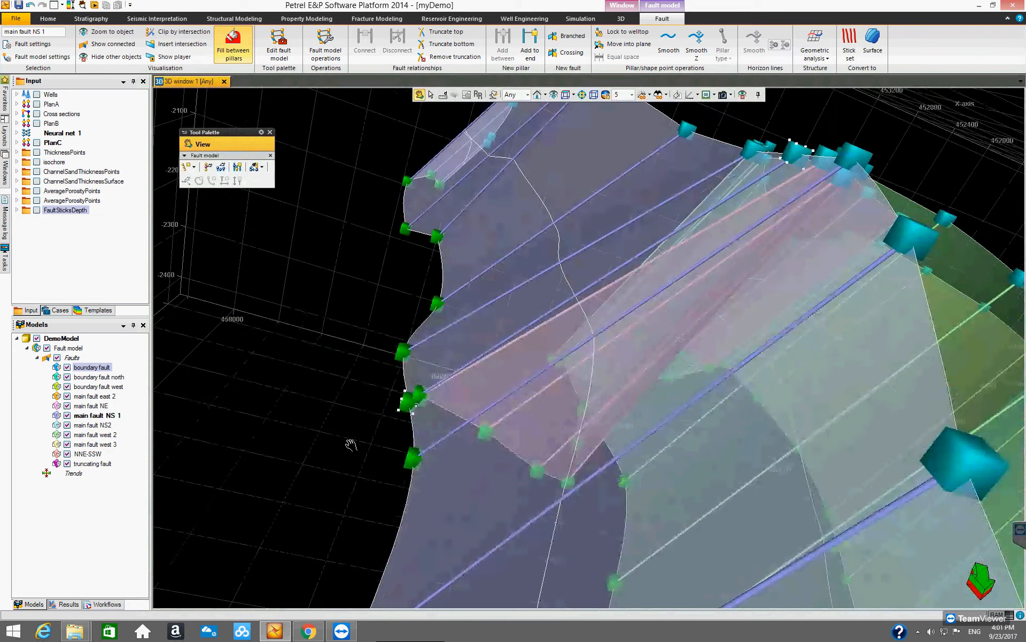
{"action": "left_click_drag", "start_coordinate": [389, 511], "coordinate": [536, 354]}
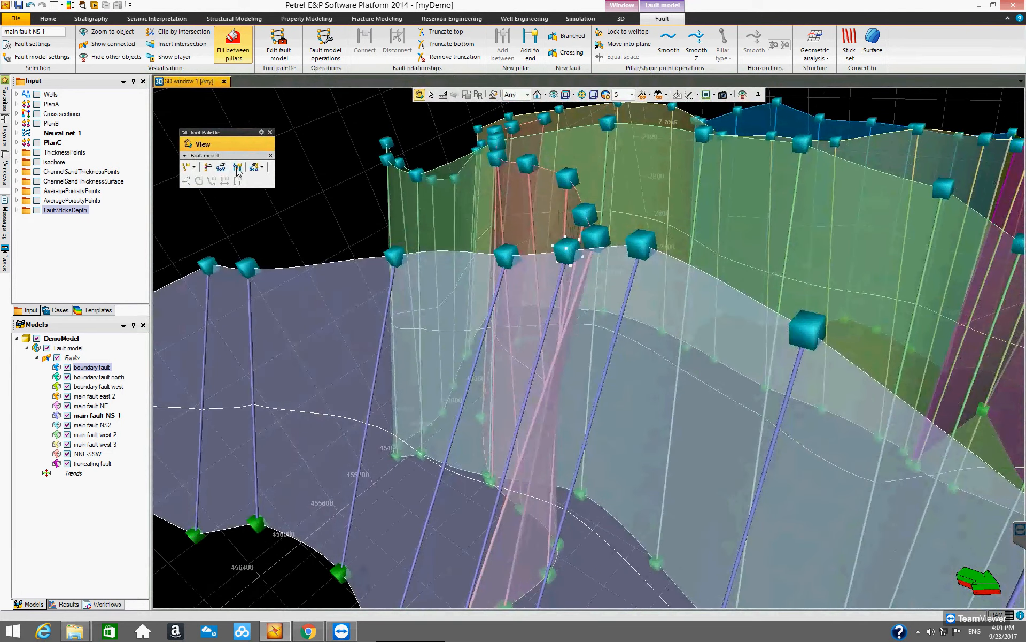
{"action": "left_click", "coordinate": [208, 167]}
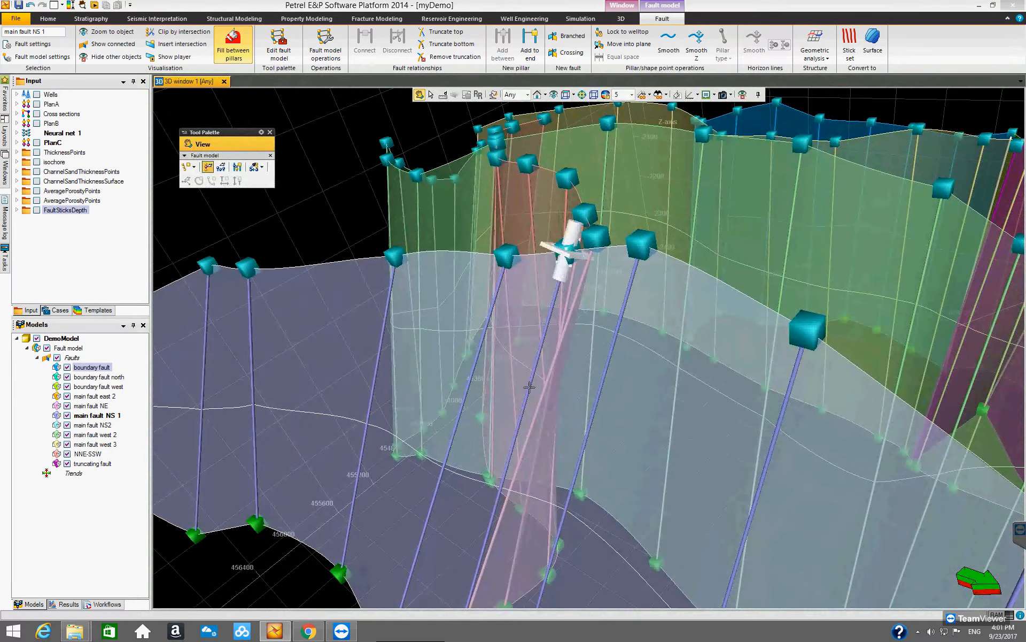
{"action": "left_click", "coordinate": [532, 394]}
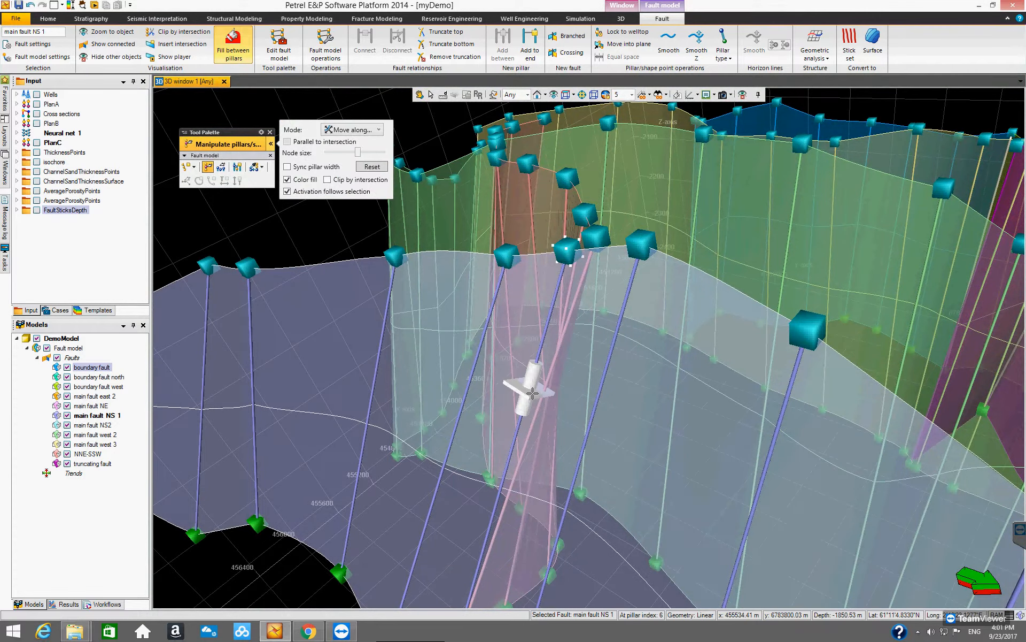
{"action": "left_click_drag", "start_coordinate": [533, 394], "coordinate": [507, 356]}
{"action": "key", "text": "v"}
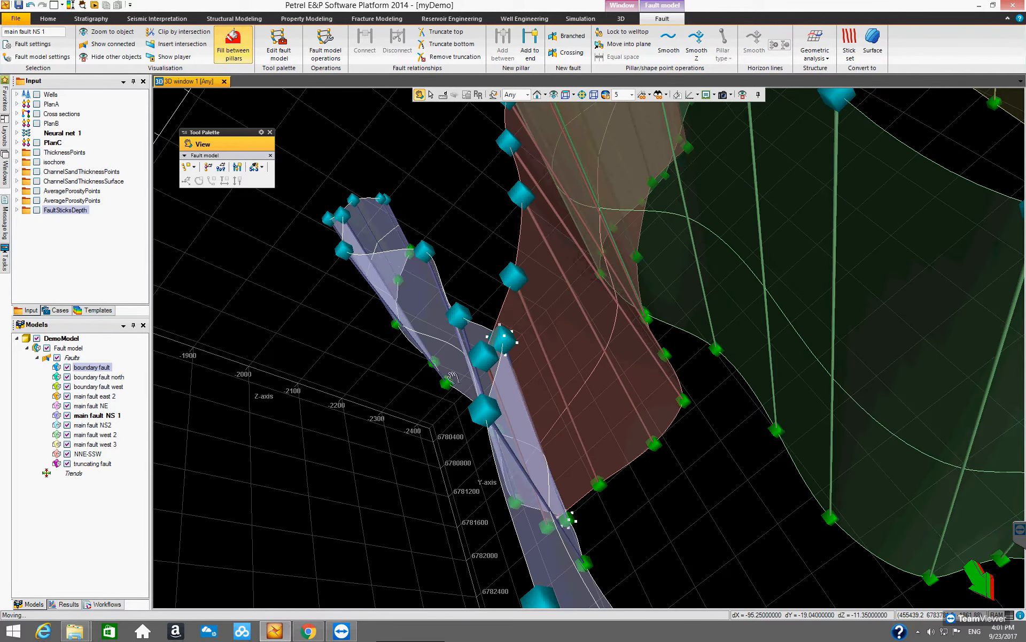
Move the new main fault NS 1 pillar along the fault to just past the NNE-SSW fault's end pillar.
{"action": "left_click", "coordinate": [208, 168]}
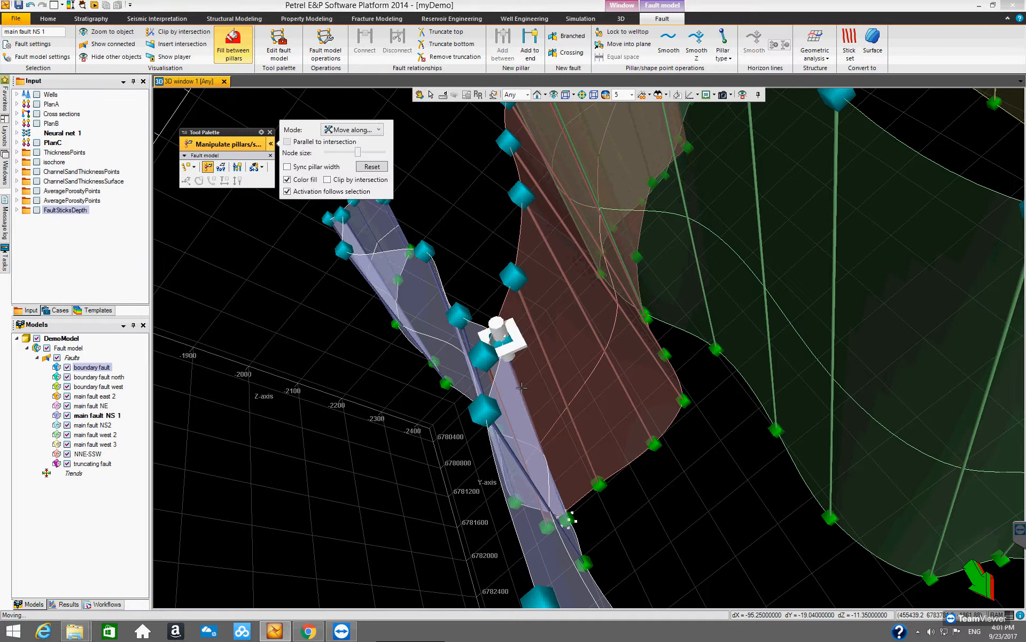
{"action": "left_click", "coordinate": [468, 339]}
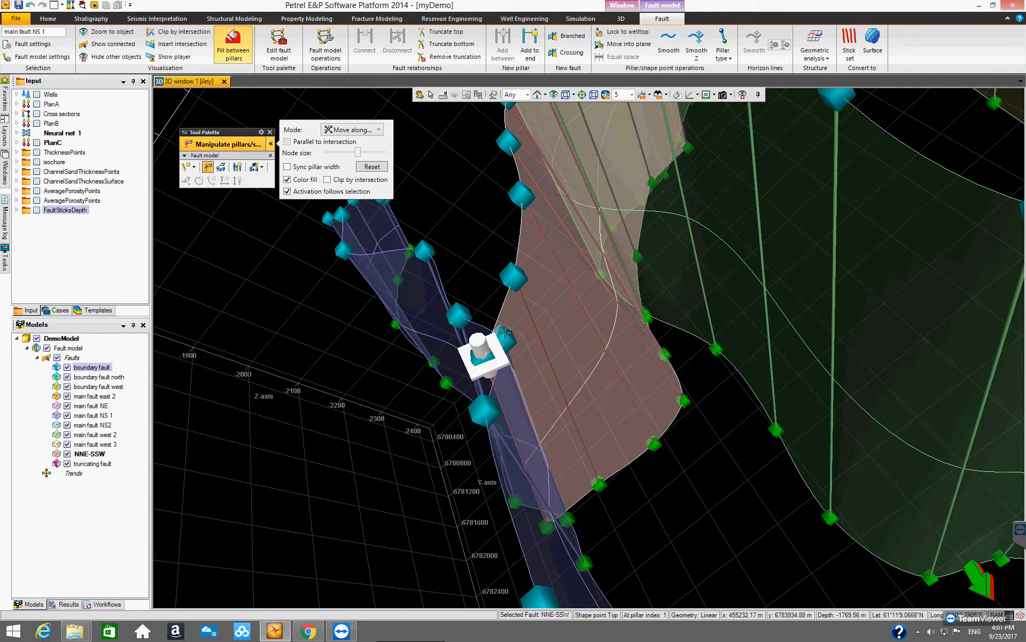
{"action": "left_click", "coordinate": [493, 334]}
{"action": "mouse_move", "coordinate": [479, 332]}
{"action": "left_mouse_down"}
{"action": "mouse_move", "coordinate": [444, 358]}
{"action": "mouse_move", "coordinate": [452, 364]}
{"action": "left_mouse_up"}
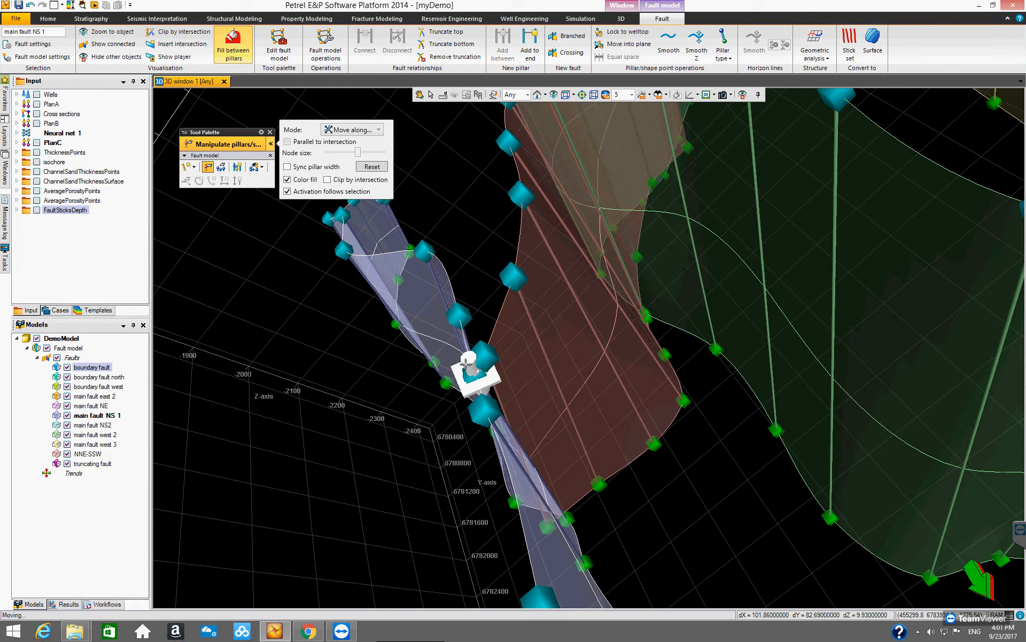
Connect the NNE-SSW fault's end pillar to the repositioned main fault NS 1 pillar.
{"action": "left_click", "coordinate": [485, 350]}
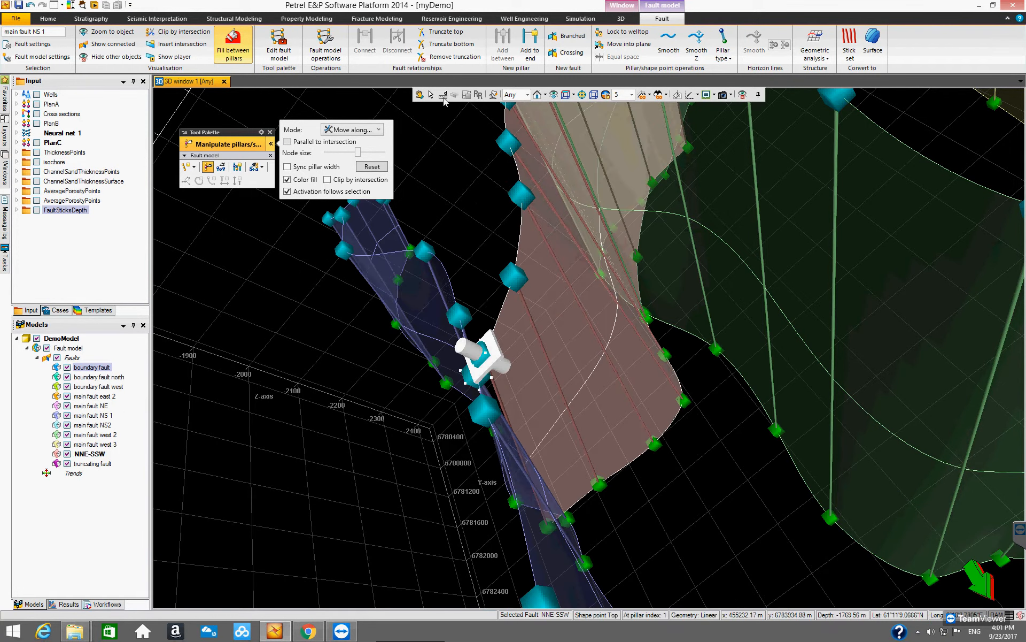
{"action": "left_click", "coordinate": [365, 43]}
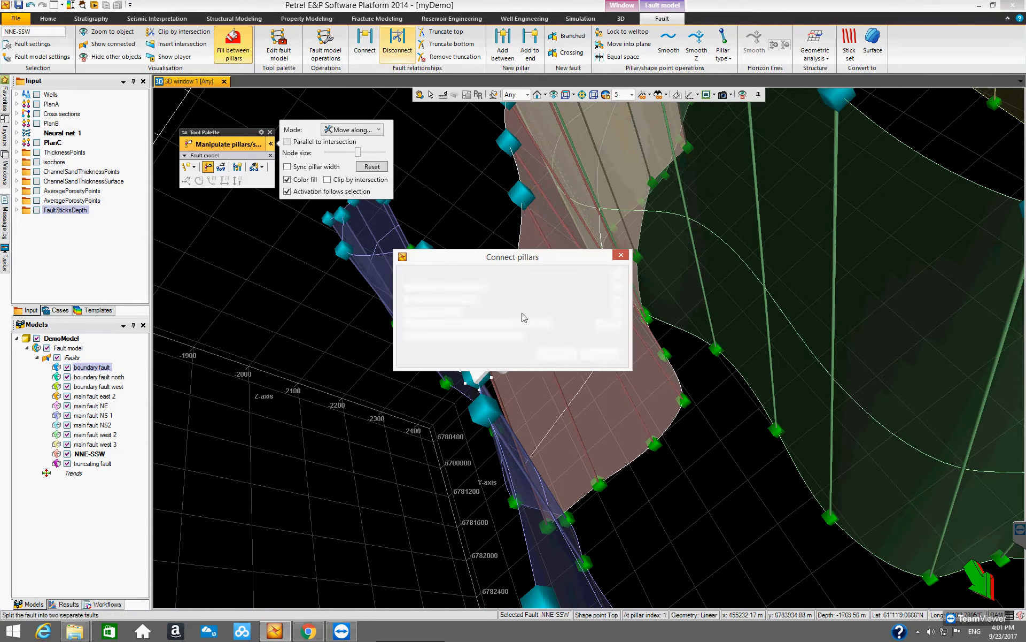
{"action": "left_click", "coordinate": [553, 353]}
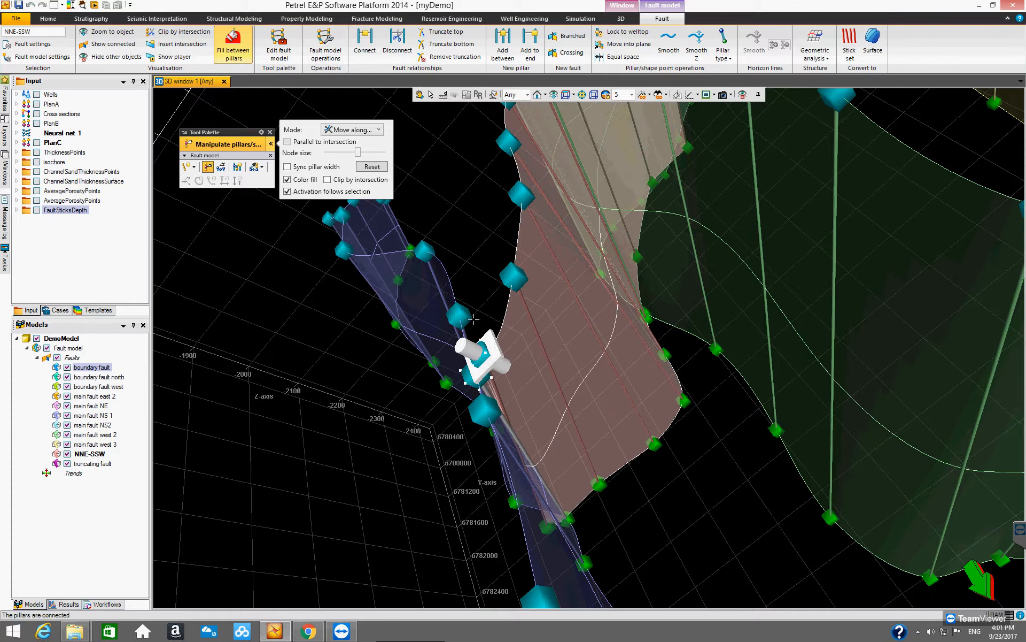
Delete the redundant former end pillar of the NNE-SSW fault beside the connected pillar.
{"action": "left_click", "coordinate": [515, 282]}
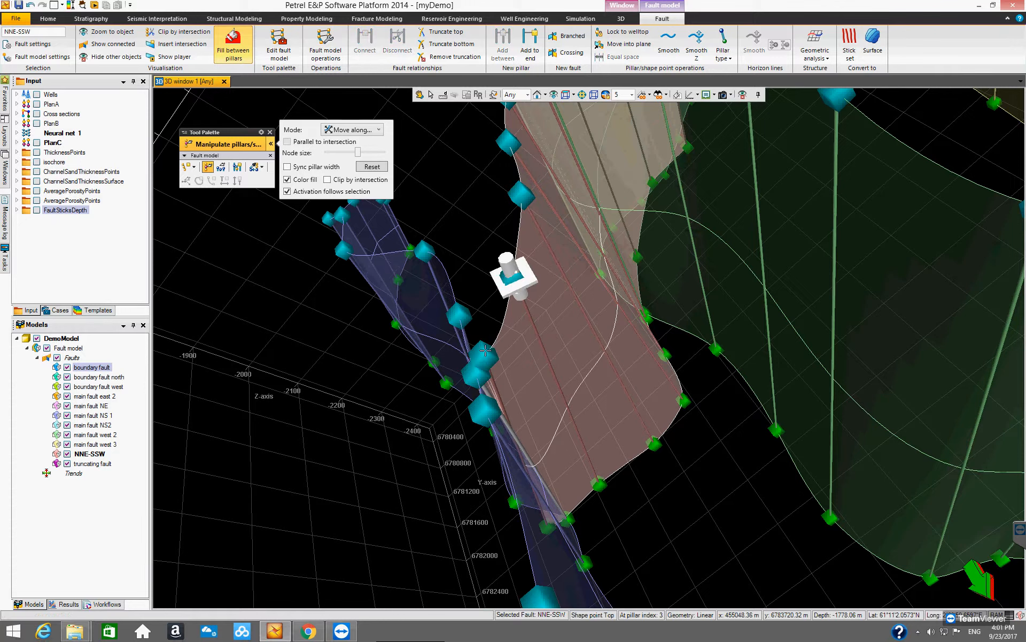
{"action": "left_click", "coordinate": [487, 350]}
{"action": "key", "text": "Delete"}
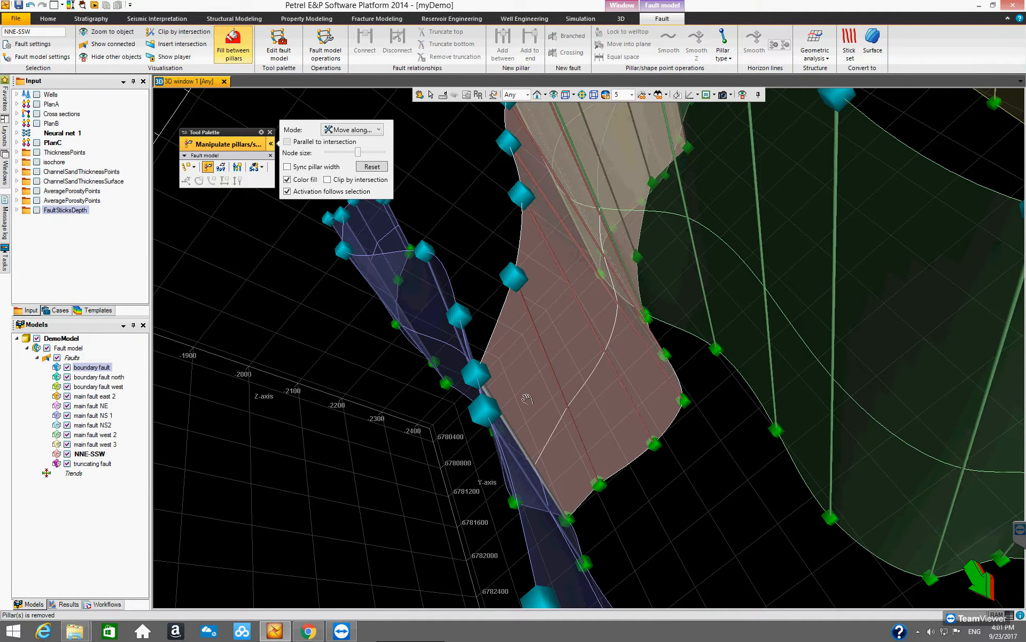
{"action": "key", "text": "Escape"}
Examine the whole fault model, then the junction where the NNE-SSW fault meets main fault NS 1.
{"action": "left_click_drag", "start_coordinate": [528, 398], "coordinate": [561, 380]}
{"action": "left_click", "coordinate": [554, 95]}
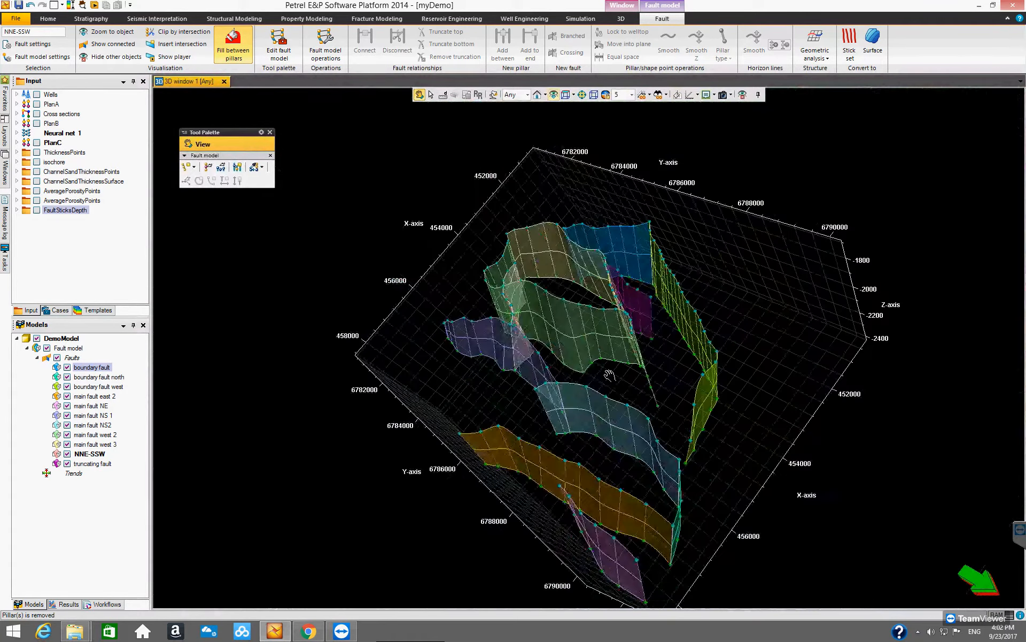
{"action": "left_click_drag", "start_coordinate": [609, 374], "coordinate": [547, 398]}
{"action": "left_click_drag", "start_coordinate": [490, 432], "coordinate": [536, 385]}
{"action": "scroll", "coordinate": [536, 385], "scroll_direction": "up", "scroll_amount": 4}
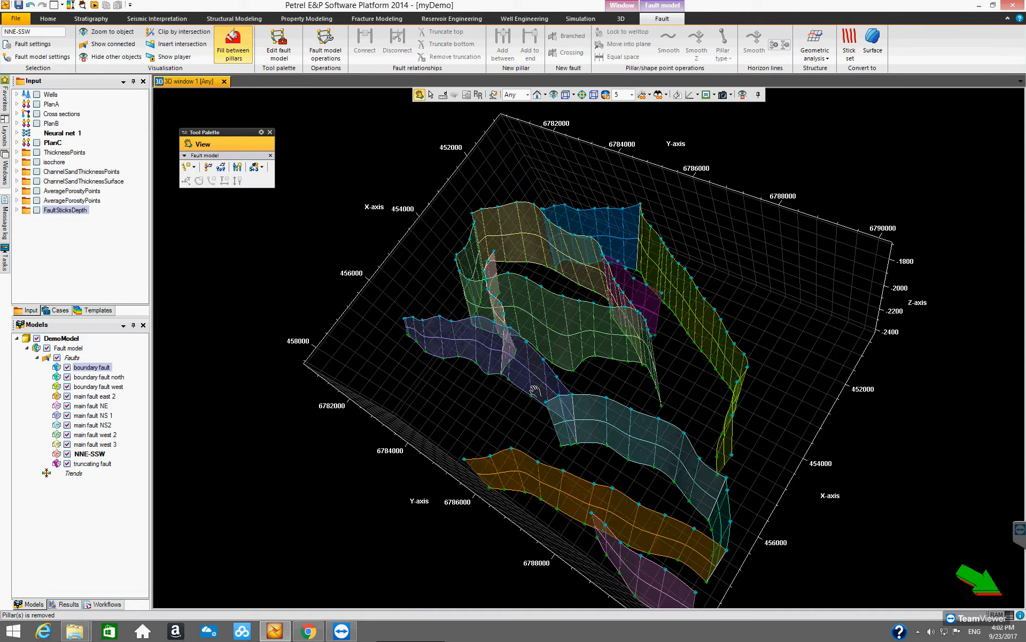
{"action": "scroll", "coordinate": [520, 400], "scroll_direction": "up", "scroll_amount": 5}
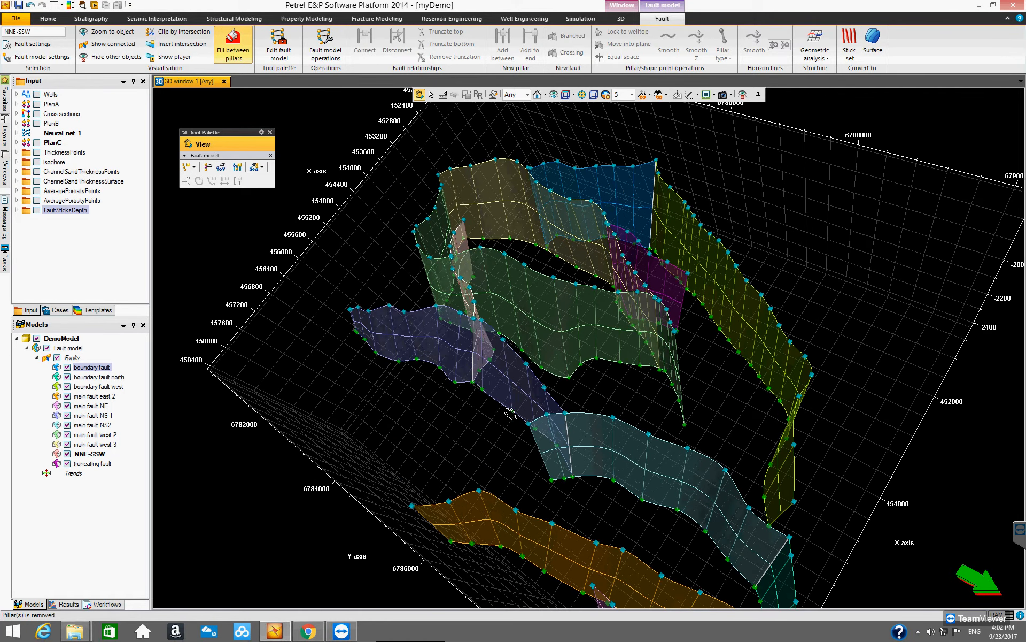
{"action": "scroll", "coordinate": [505, 407], "scroll_direction": "up", "scroll_amount": 4}
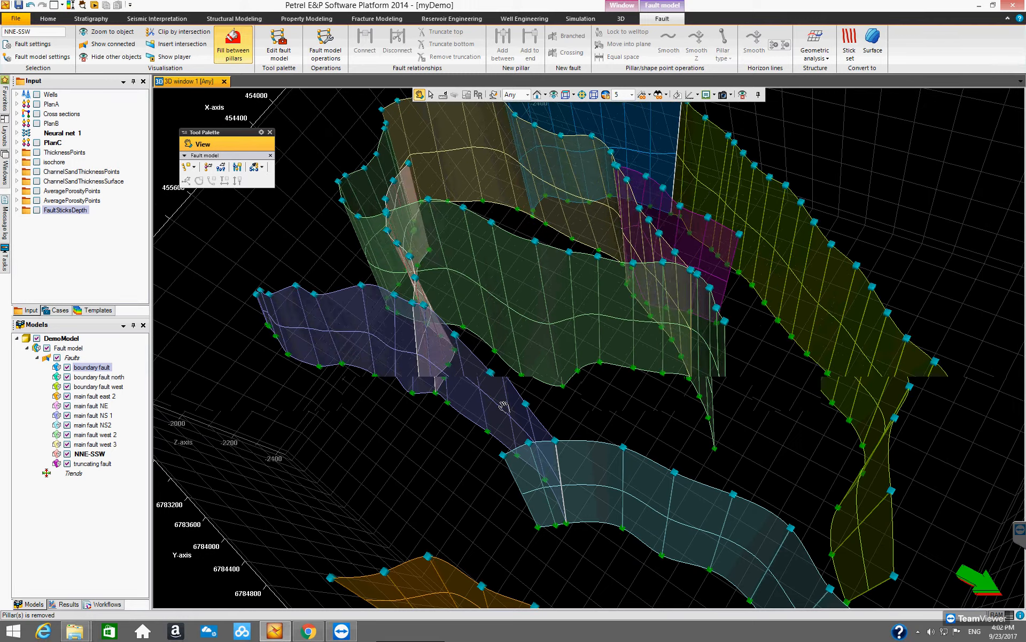
{"action": "scroll", "coordinate": [420, 378], "scroll_direction": "up", "scroll_amount": 4}
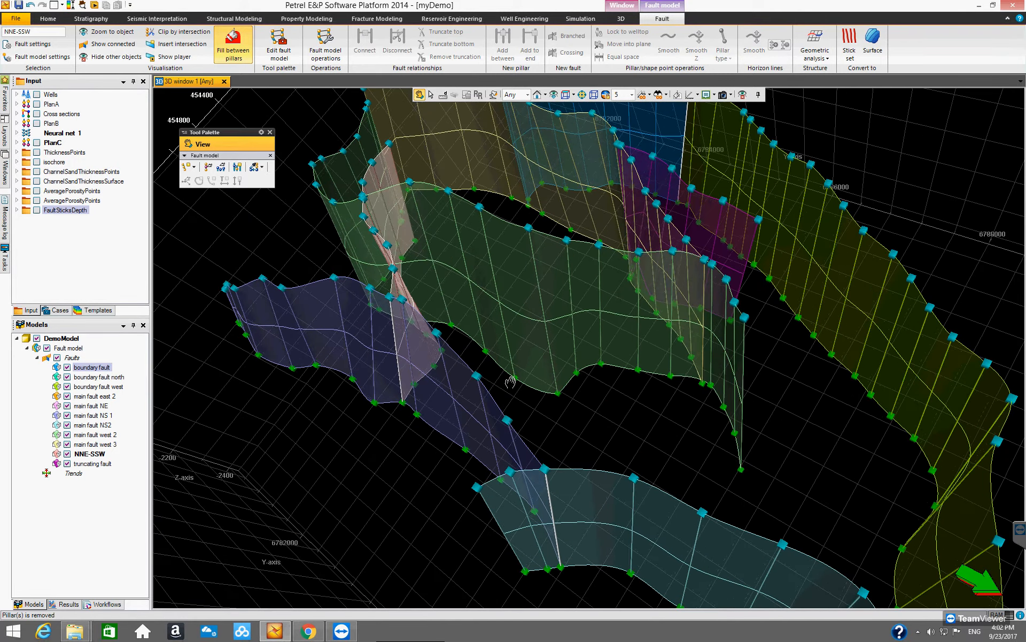
{"action": "scroll", "coordinate": [508, 395], "scroll_direction": "up", "scroll_amount": 3}
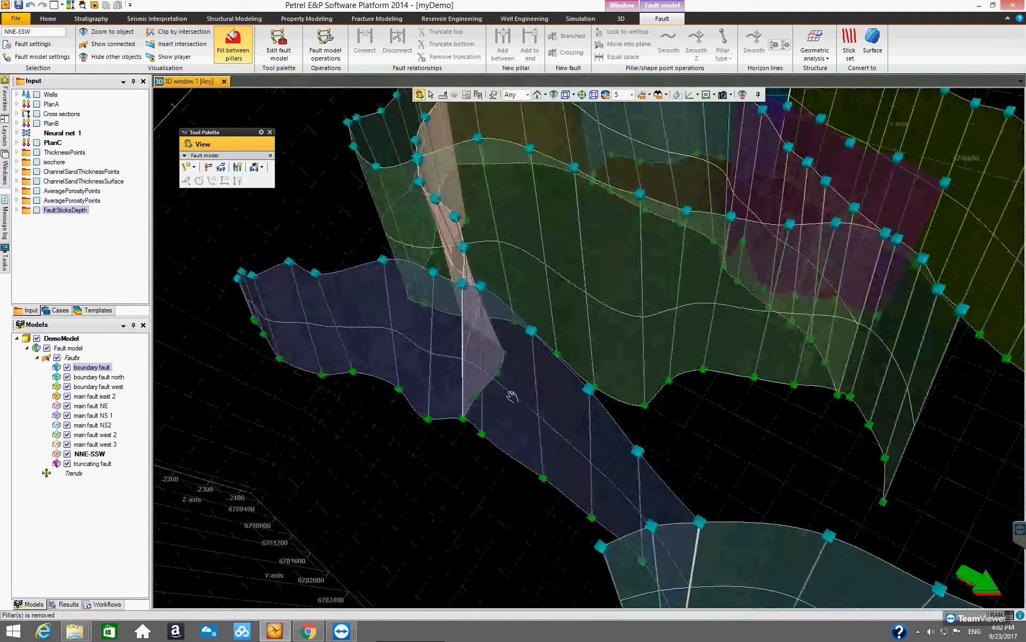
{"action": "scroll", "coordinate": [505, 390], "scroll_direction": "up", "scroll_amount": 3}
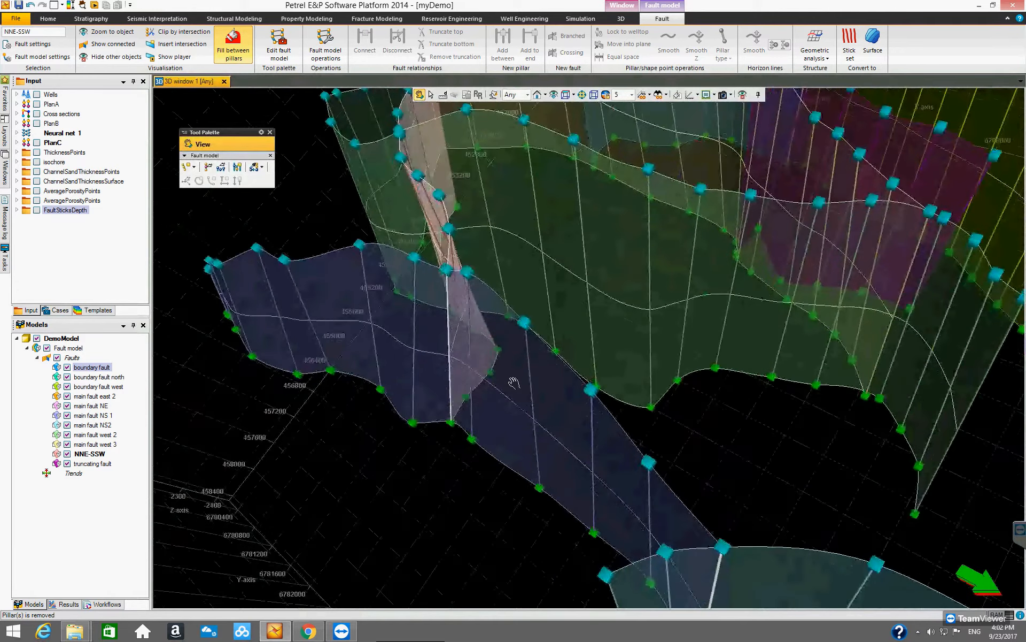
Move the base point of the connected pillar on main fault NS 1 to even out the fault's lower edge.
{"action": "left_click", "coordinate": [209, 167]}
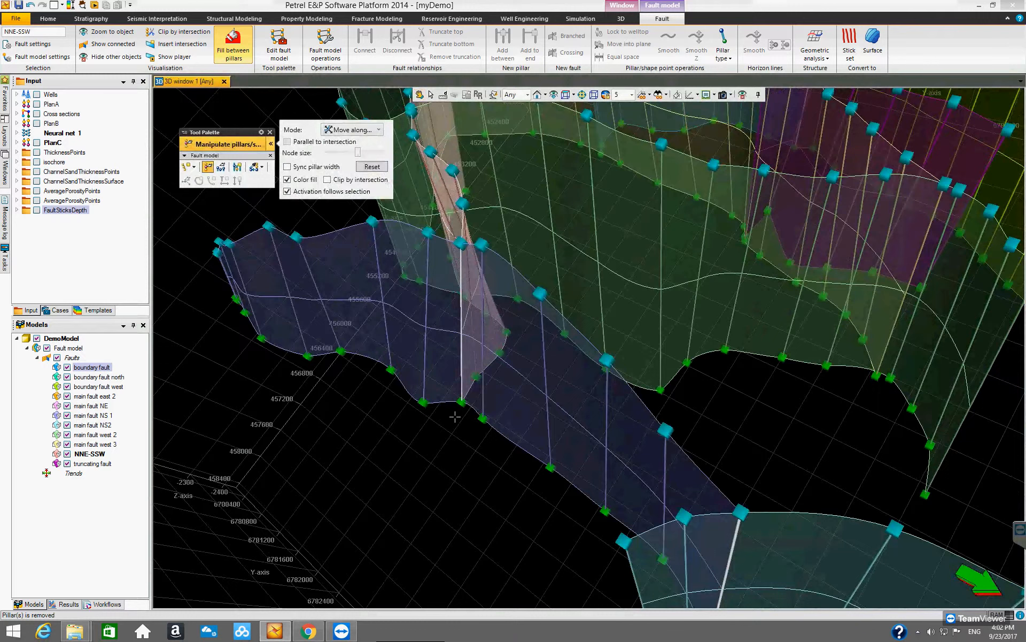
{"action": "left_click", "coordinate": [462, 401]}
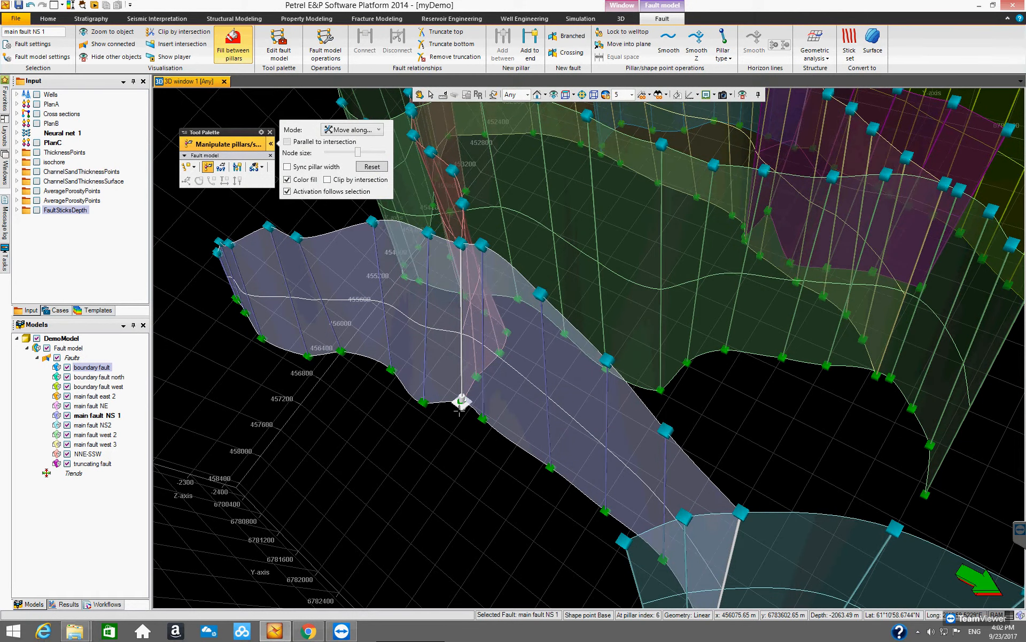
{"action": "left_click_drag", "start_coordinate": [462, 401], "coordinate": [458, 417]}
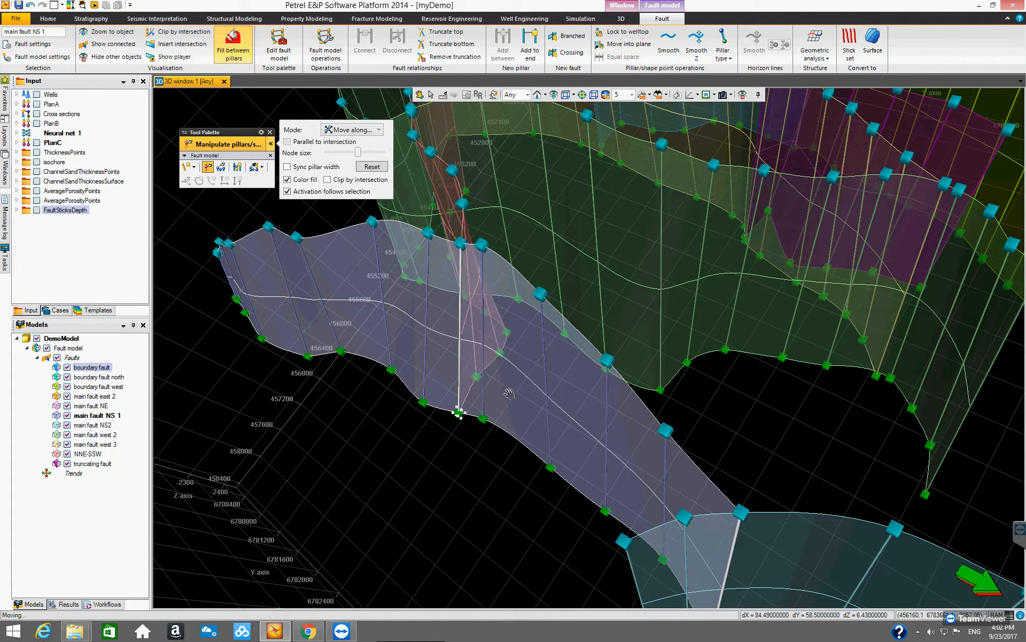
{"action": "key", "text": "Escape"}
Examine the adjusted main fault NS 1 junction, then the place where main fault west 3 ends at main fault west 2.
{"action": "left_click_drag", "start_coordinate": [491, 400], "coordinate": [560, 333]}
{"action": "left_click_drag", "start_coordinate": [455, 377], "coordinate": [585, 472]}
{"action": "left_click_drag", "start_coordinate": [512, 460], "coordinate": [801, 429]}
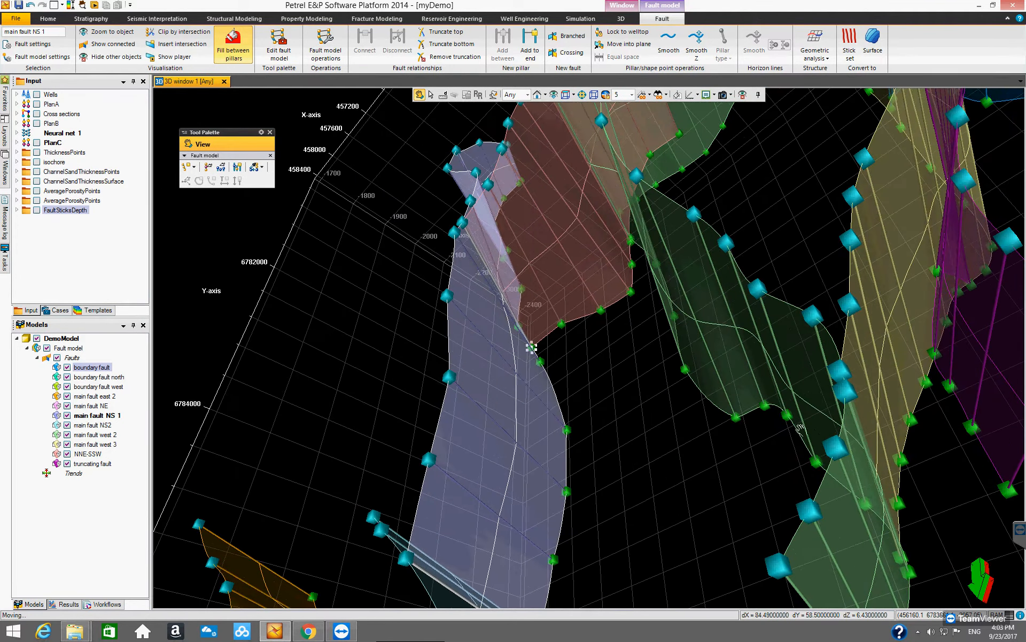
{"action": "left_click_drag", "start_coordinate": [734, 419], "coordinate": [656, 489]}
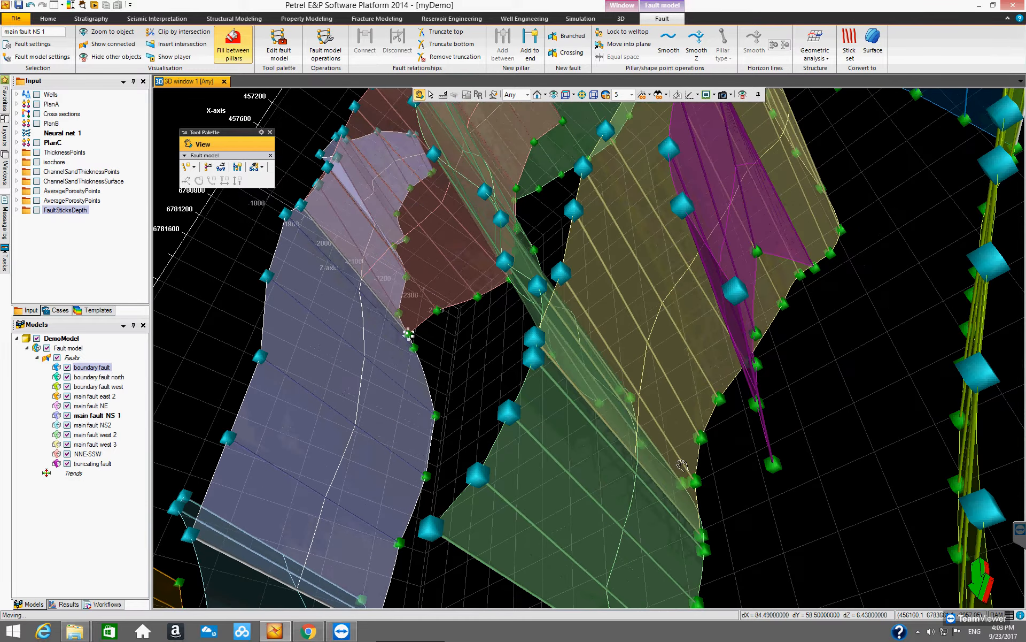
{"action": "left_click_drag", "start_coordinate": [744, 466], "coordinate": [747, 442]}
{"action": "left_click_drag", "start_coordinate": [674, 383], "coordinate": [663, 380]}
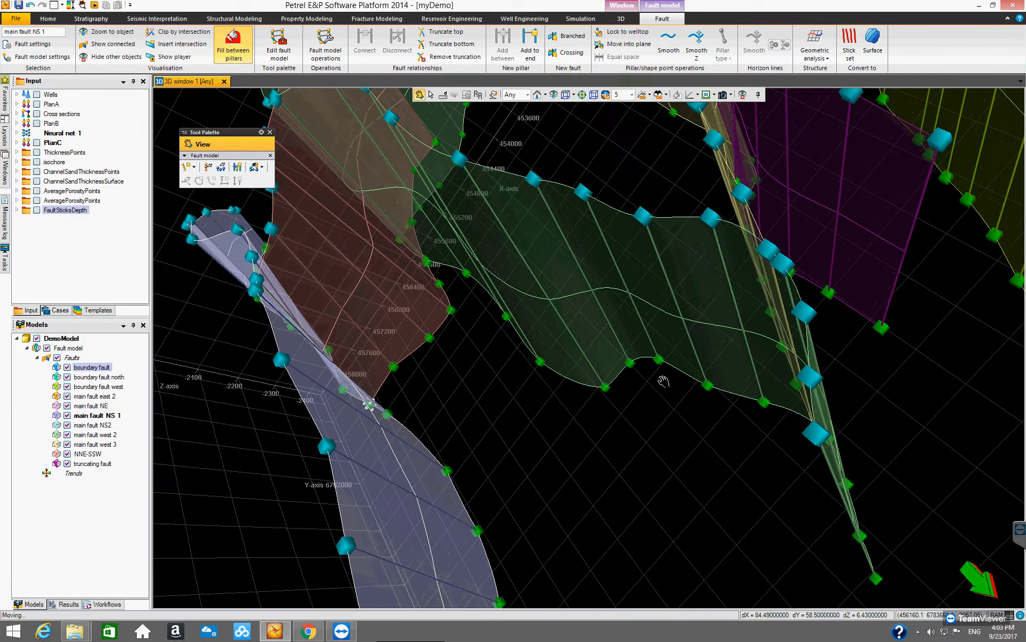
{"action": "mouse_move", "coordinate": [726, 386]}
{"action": "left_mouse_down"}
{"action": "mouse_move", "coordinate": [765, 363]}
{"action": "mouse_move", "coordinate": [591, 358]}
{"action": "mouse_move", "coordinate": [639, 397]}
{"action": "mouse_move", "coordinate": [710, 395]}
{"action": "left_mouse_up"}
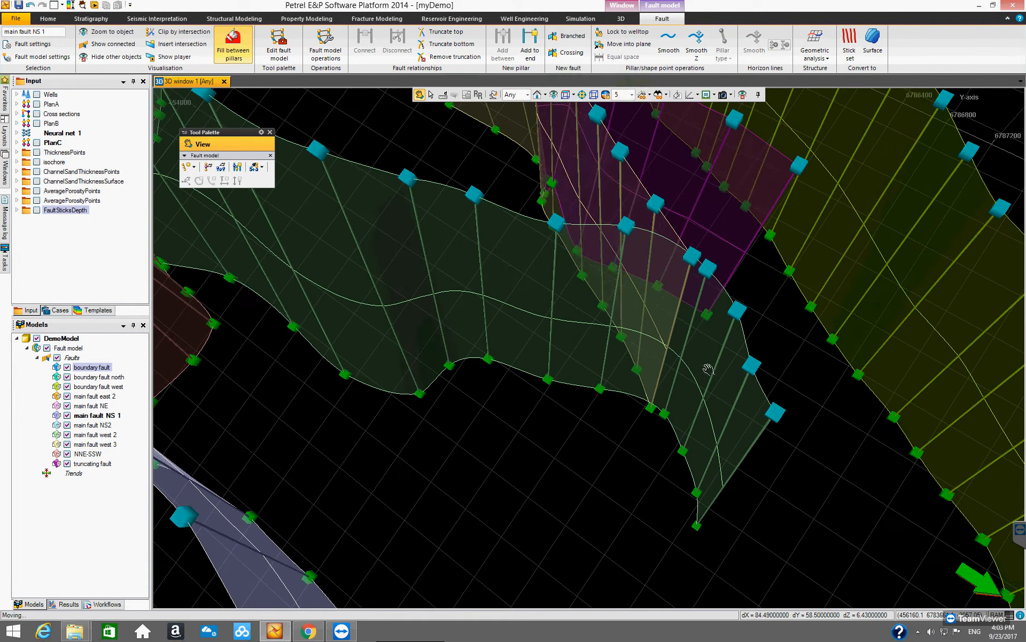
{"action": "left_click_drag", "start_coordinate": [794, 401], "coordinate": [591, 459]}
{"action": "left_click_drag", "start_coordinate": [689, 492], "coordinate": [718, 427]}
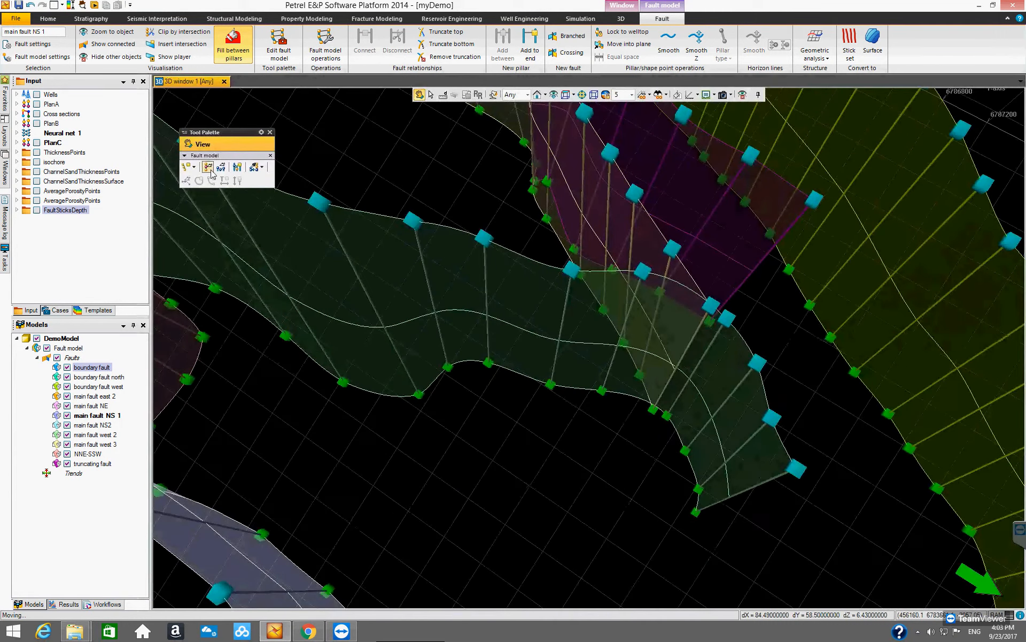
Move the main fault west 2 pillar nearest the junction along the fault onto main fault west 3's end pillar.
{"action": "key", "text": "p"}
{"action": "left_click", "coordinate": [701, 359]}
{"action": "left_click_drag", "start_coordinate": [700, 359], "coordinate": [676, 348]}
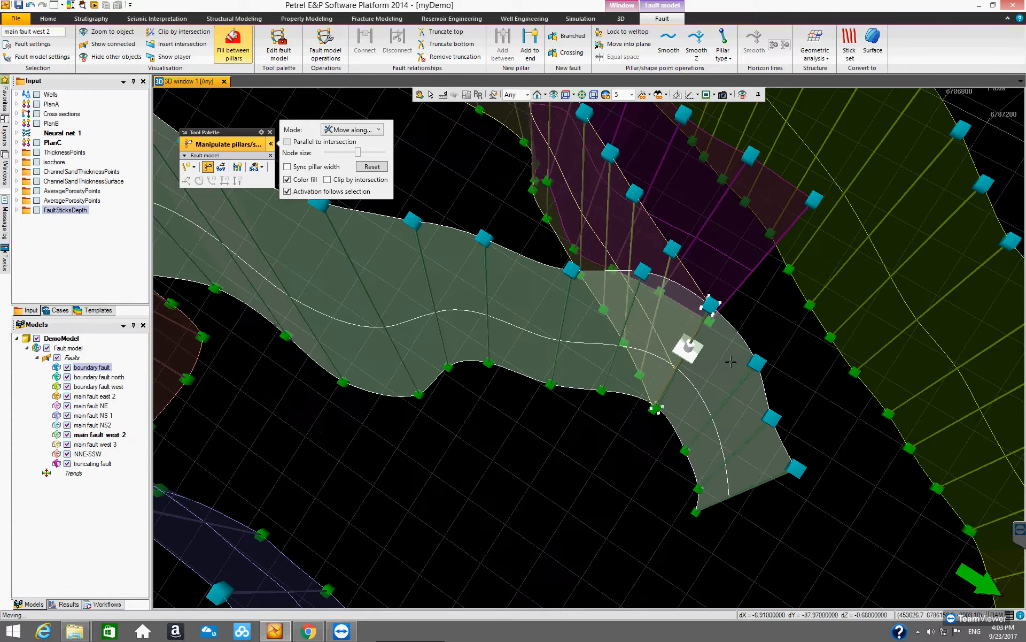
Shift main fault west 3's end pillar slightly away from the overlapping main fault west 2 pillar.
{"action": "key", "text": "v"}
{"action": "left_click_drag", "start_coordinate": [659, 359], "coordinate": [631, 372]}
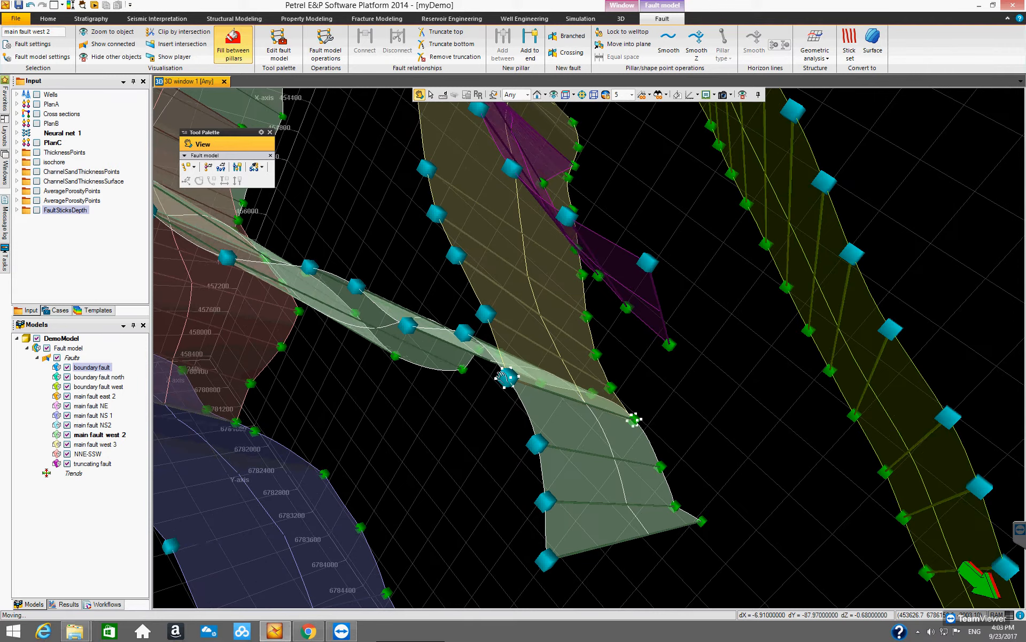
{"action": "left_click", "coordinate": [208, 167]}
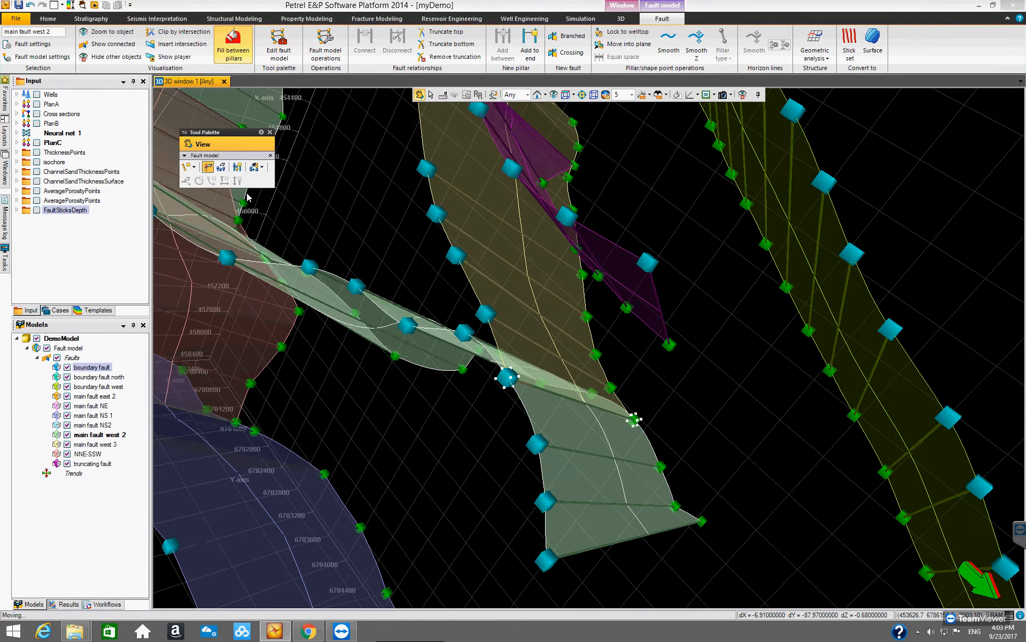
{"action": "left_click", "coordinate": [509, 386]}
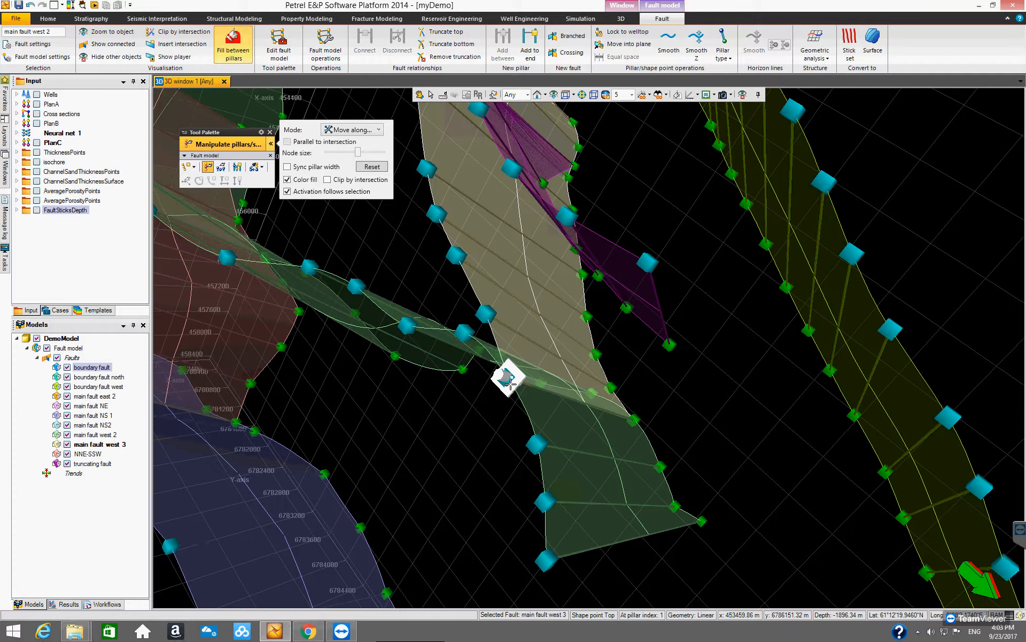
{"action": "left_click_drag", "start_coordinate": [527, 373], "coordinate": [530, 373]}
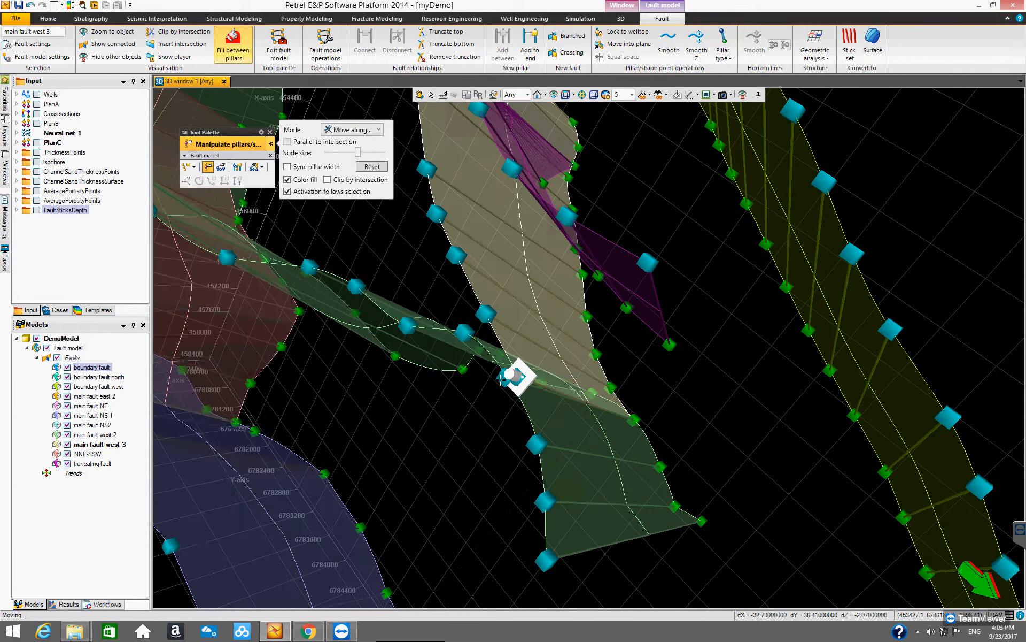
Connect main fault west 3's end pillar to the adjacent main fault west 2 pillar by extending fault 'main fault west 3'.
{"action": "left_click", "coordinate": [505, 376]}
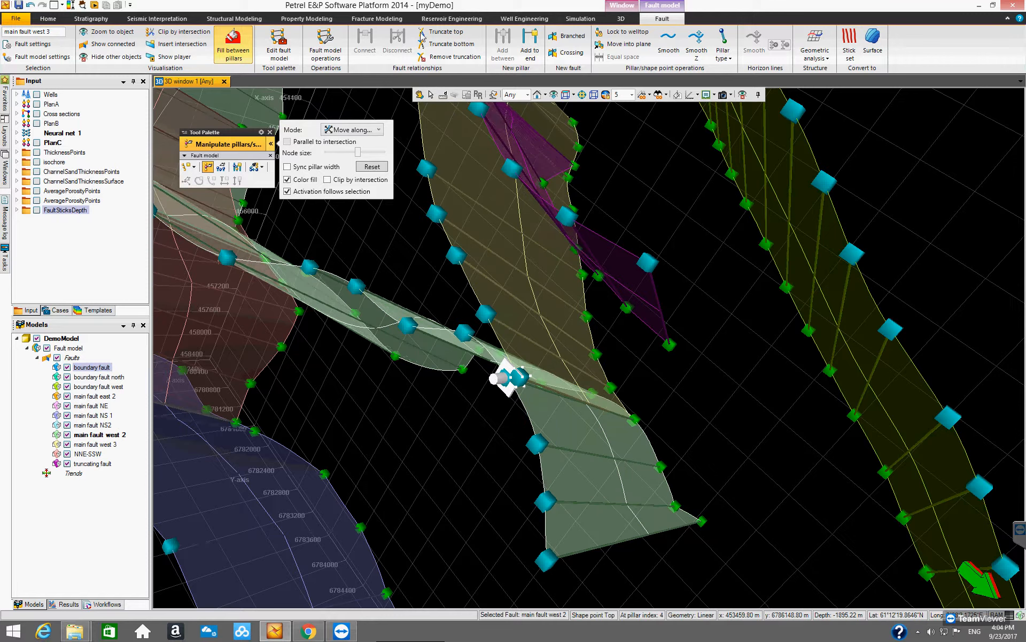
{"action": "left_click", "coordinate": [363, 49]}
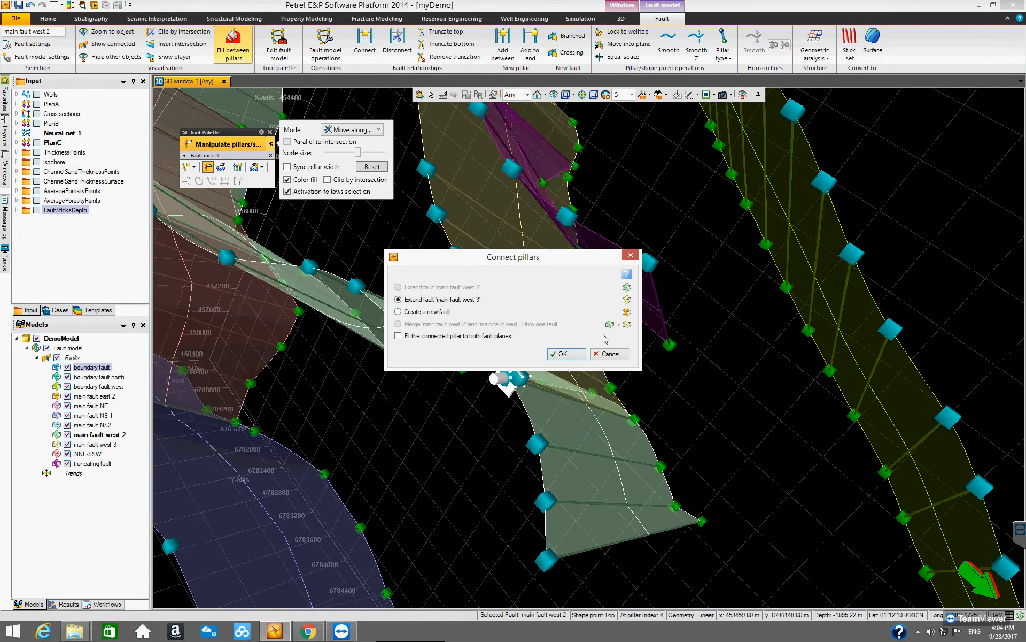
{"action": "left_click", "coordinate": [561, 356]}
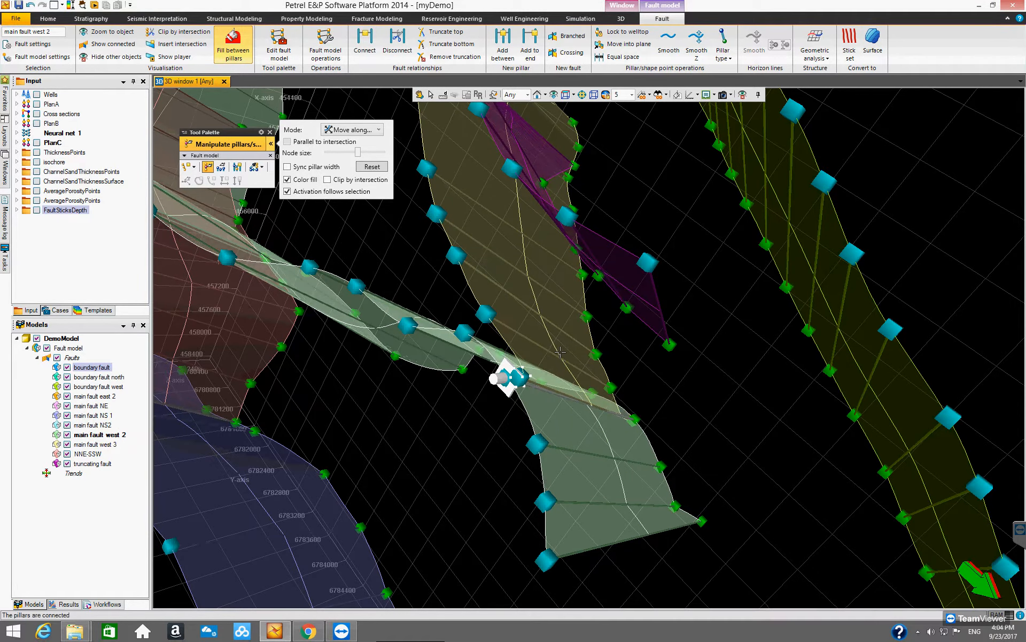
Delete the redundant former end pillar of main fault west 3 and review the junction within the whole fault model.
{"action": "left_click", "coordinate": [522, 377]}
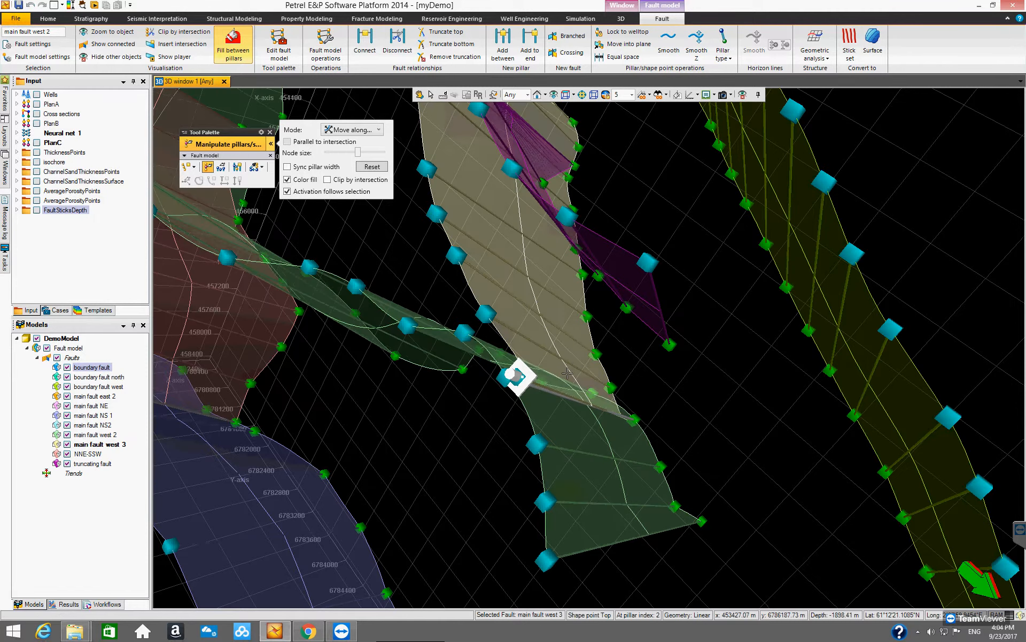
{"action": "key", "text": "Delete"}
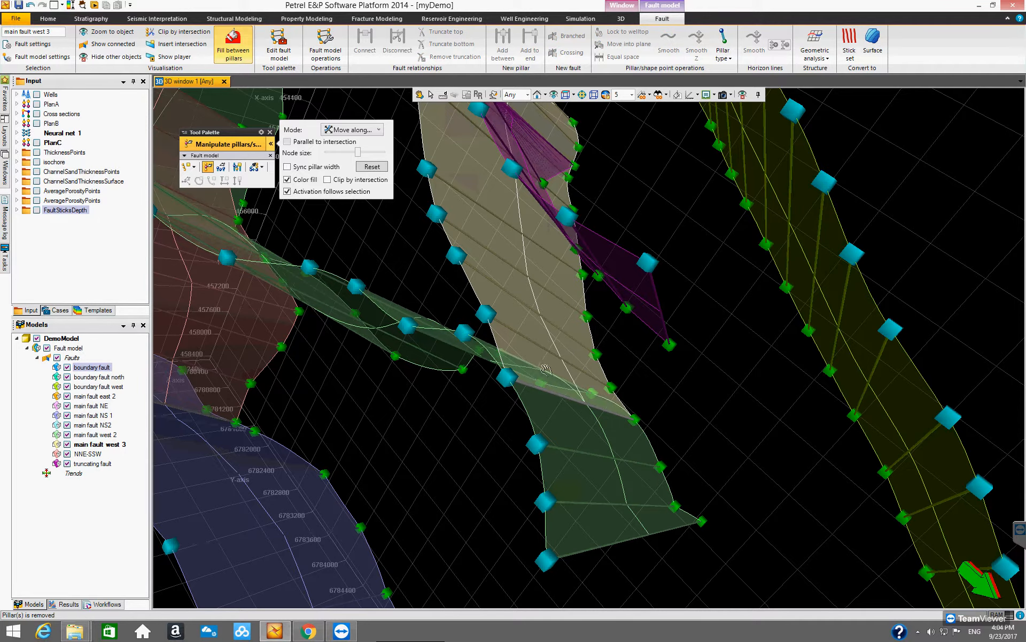
{"action": "key", "text": "v"}
{"action": "left_click_drag", "start_coordinate": [586, 369], "coordinate": [646, 351]}
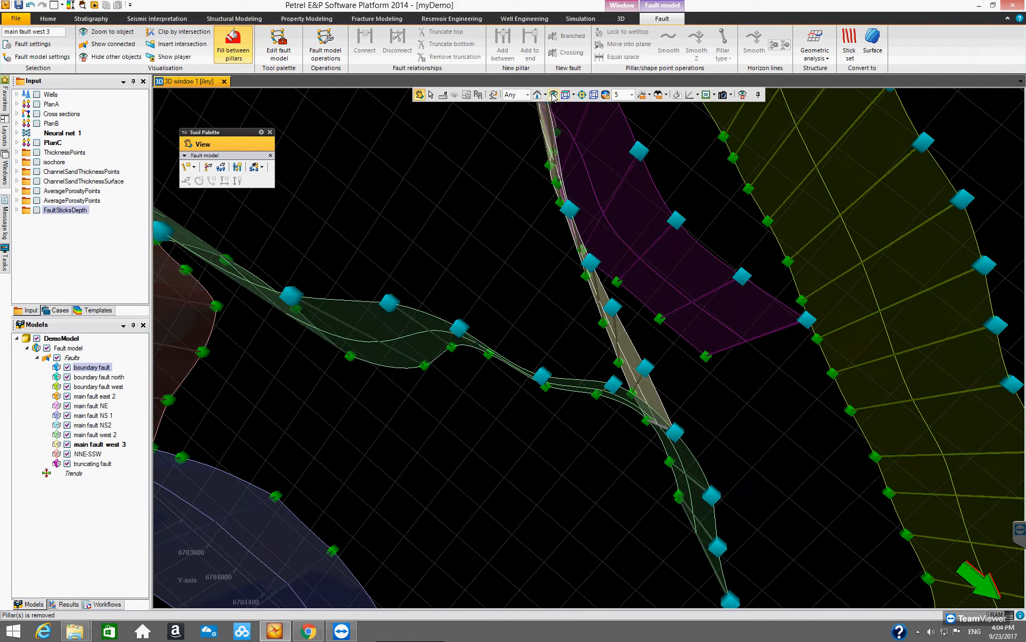
{"action": "left_click_drag", "start_coordinate": [614, 363], "coordinate": [505, 336]}
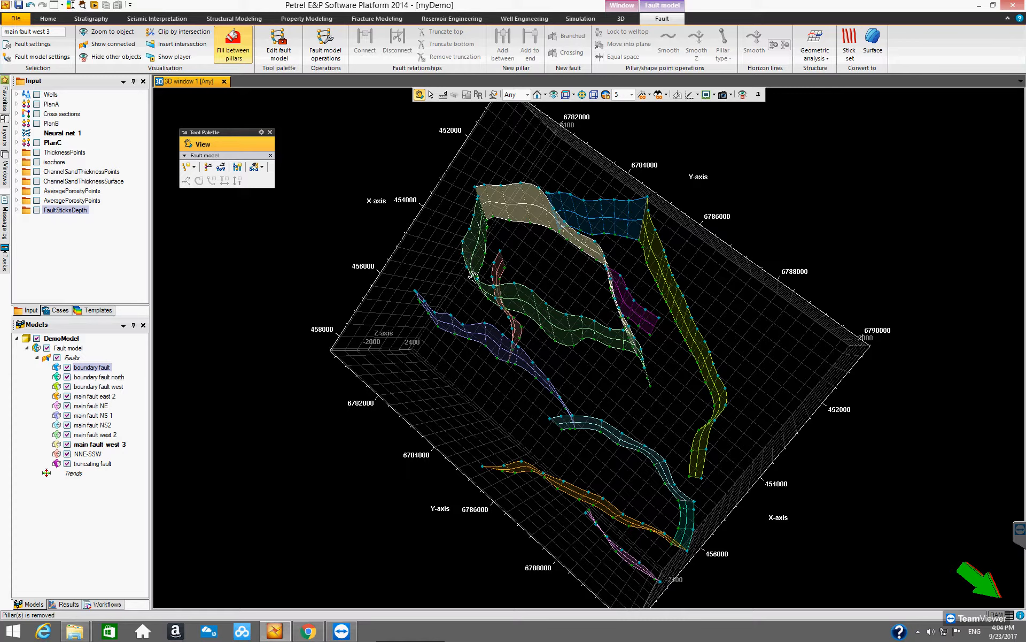
Examine the whole fault model, focusing on the place where NNE-SSW crosses main fault west 2.
{"action": "left_click_drag", "start_coordinate": [670, 447], "coordinate": [547, 439]}
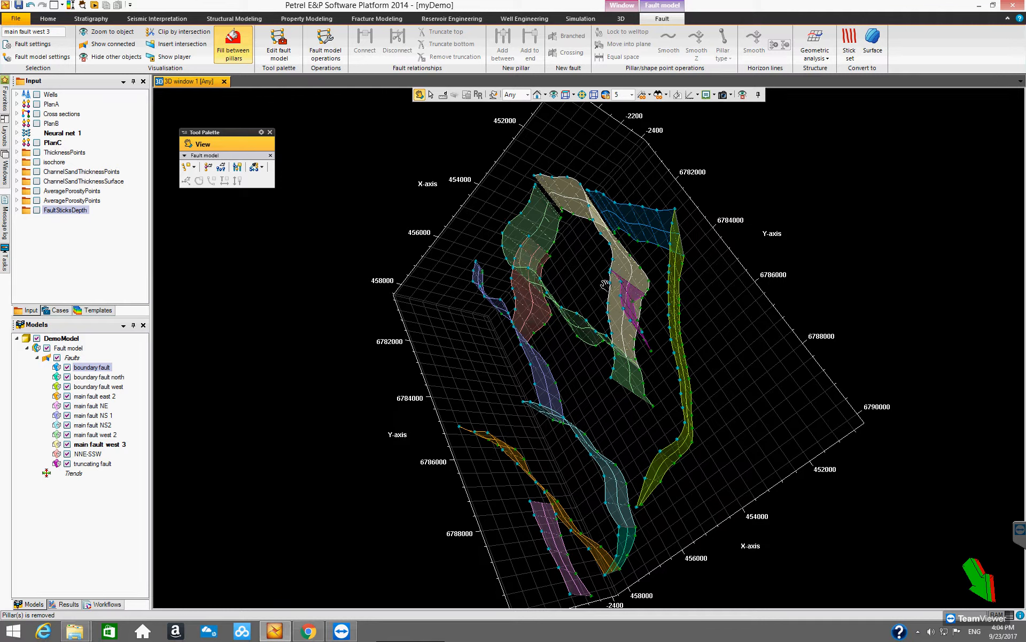
{"action": "left_click_drag", "start_coordinate": [663, 298], "coordinate": [693, 373]}
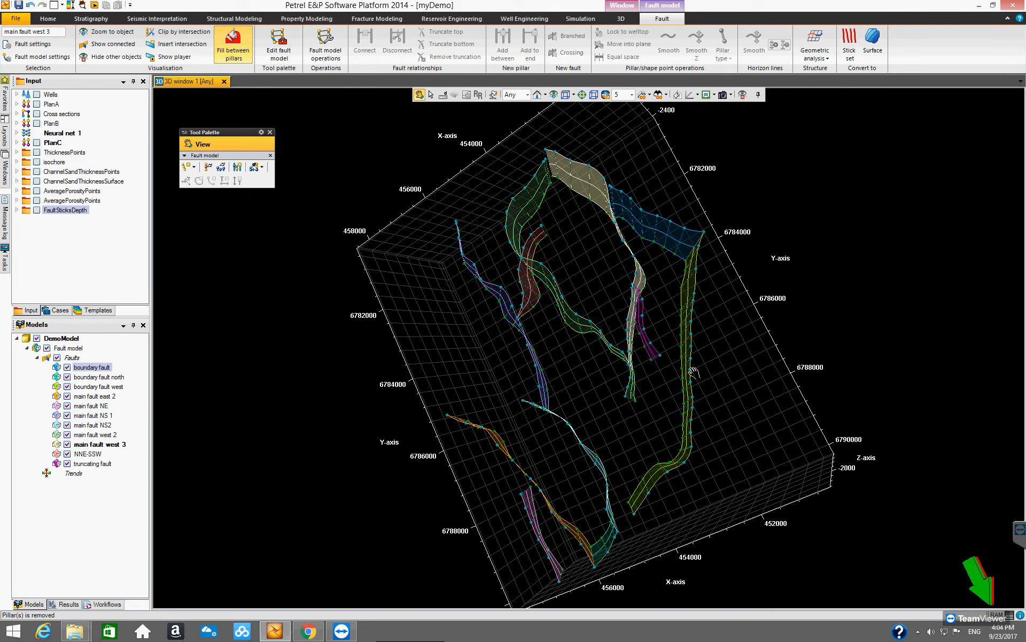
{"action": "left_click_drag", "start_coordinate": [616, 389], "coordinate": [592, 272]}
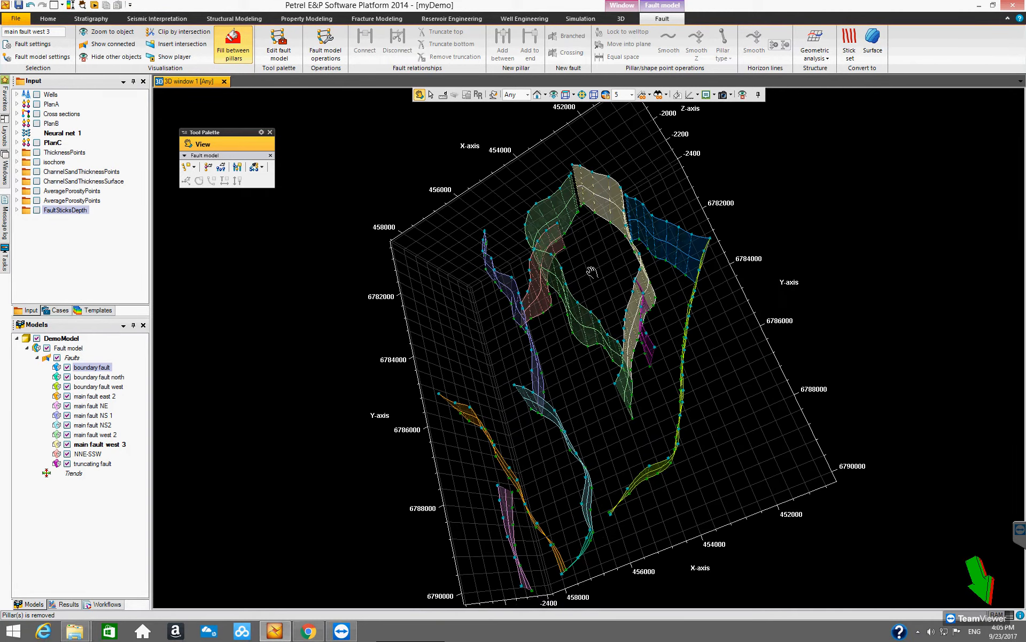
{"action": "left_click_drag", "start_coordinate": [610, 319], "coordinate": [552, 288]}
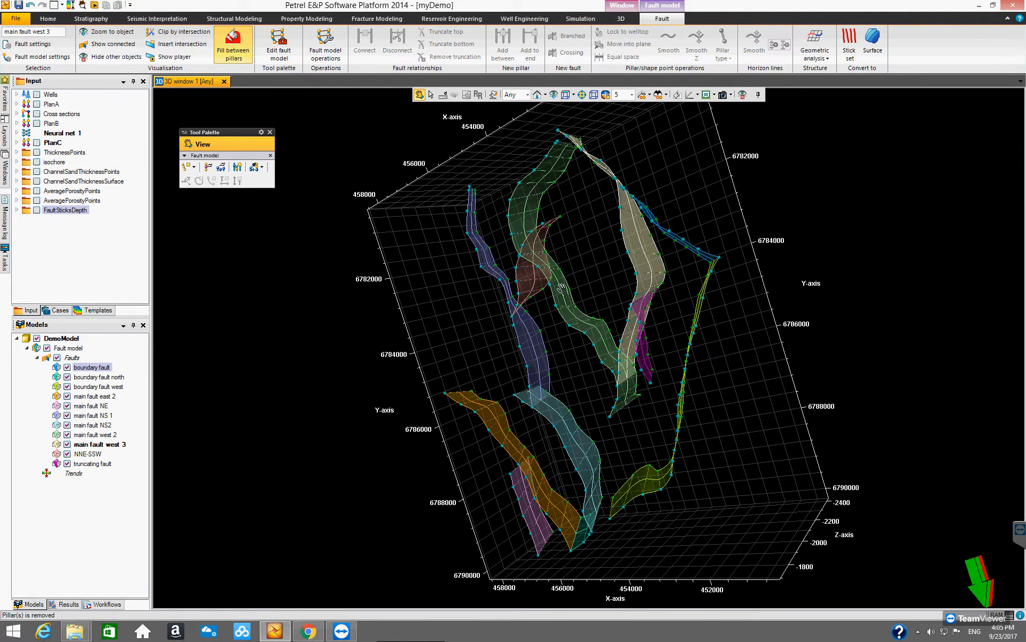
{"action": "scroll", "coordinate": [558, 286], "scroll_direction": "up", "scroll_amount": 5}
{"action": "scroll", "coordinate": [562, 289], "scroll_direction": "up", "scroll_amount": 5}
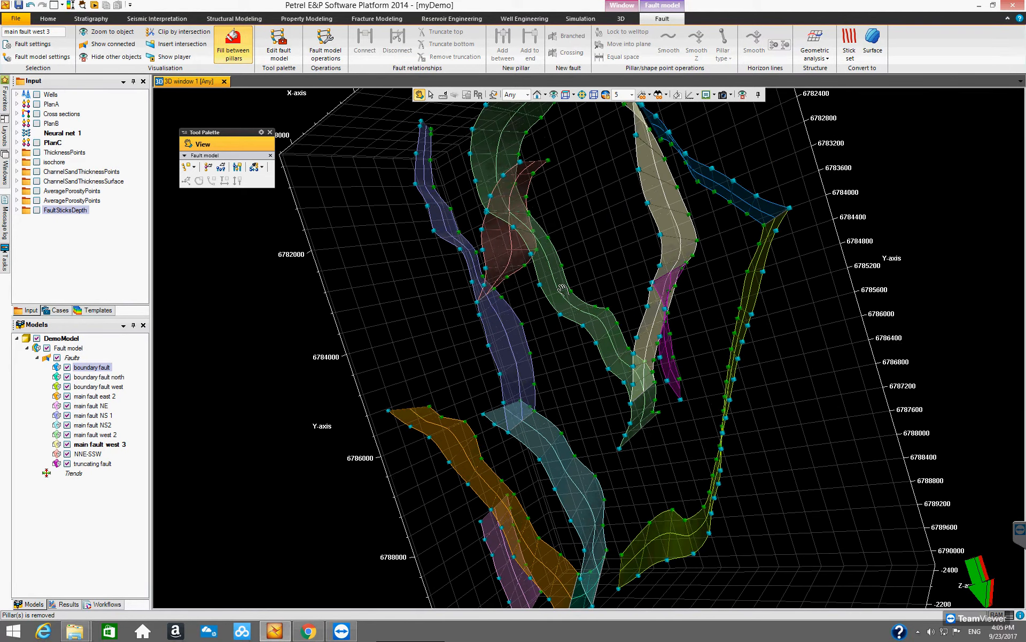
{"action": "left_click_drag", "start_coordinate": [572, 211], "coordinate": [679, 286]}
{"action": "left_click_drag", "start_coordinate": [625, 340], "coordinate": [561, 342]}
{"action": "scroll", "coordinate": [562, 343], "scroll_direction": "up", "scroll_amount": 3}
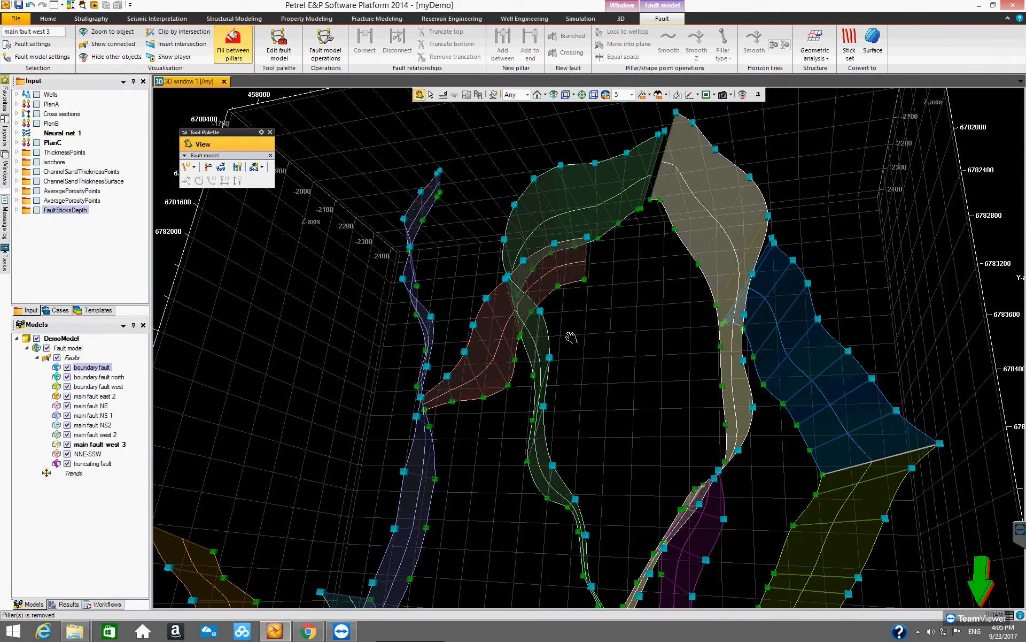
{"action": "scroll", "coordinate": [570, 338], "scroll_direction": "up", "scroll_amount": 2}
{"action": "left_click_drag", "start_coordinate": [543, 301], "coordinate": [525, 278]}
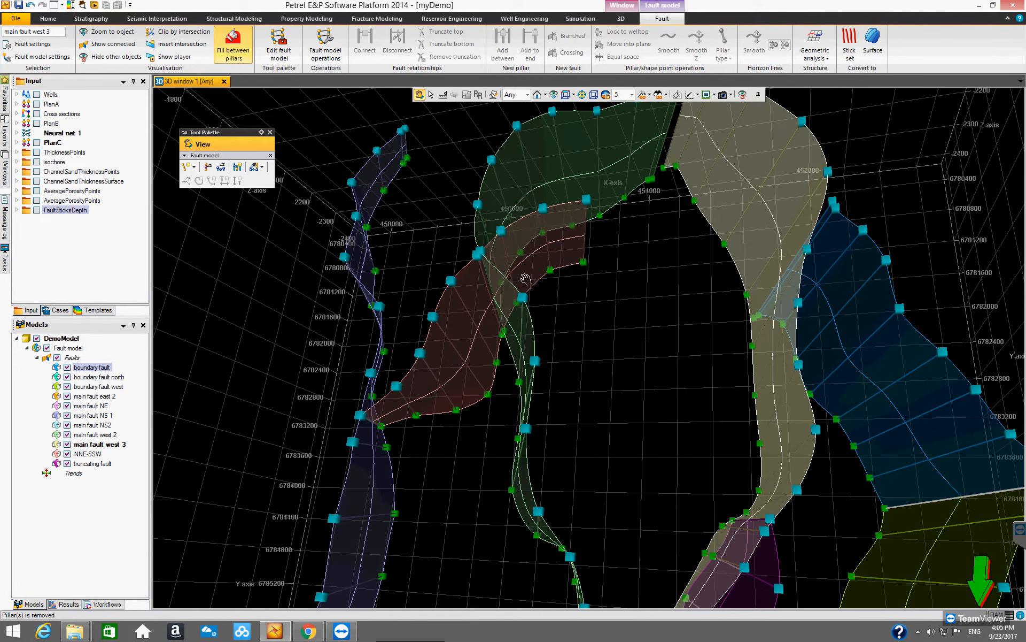
{"action": "scroll", "coordinate": [535, 299], "scroll_direction": "up", "scroll_amount": 5}
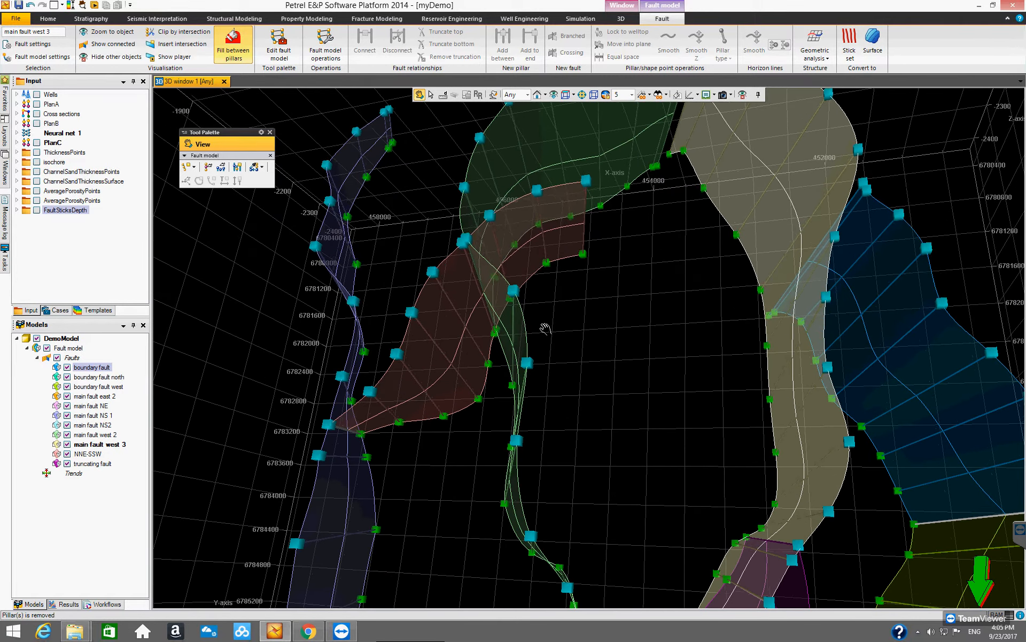
{"action": "left_click_drag", "start_coordinate": [501, 273], "coordinate": [533, 340]}
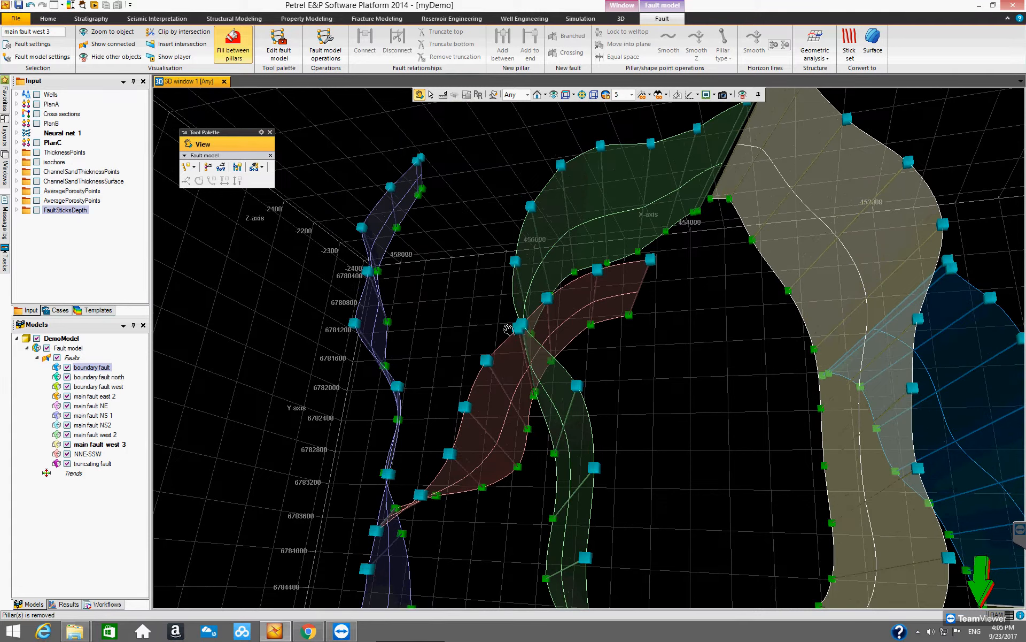
{"action": "scroll", "coordinate": [618, 365], "scroll_direction": "up", "scroll_amount": 2}
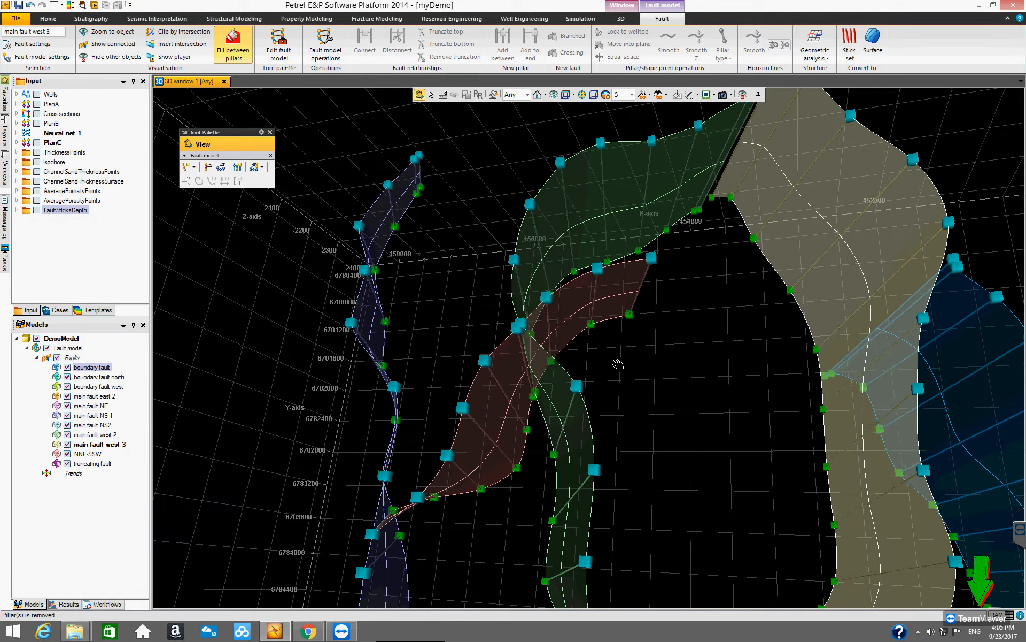
{"action": "left_click_drag", "start_coordinate": [616, 368], "coordinate": [566, 366]}
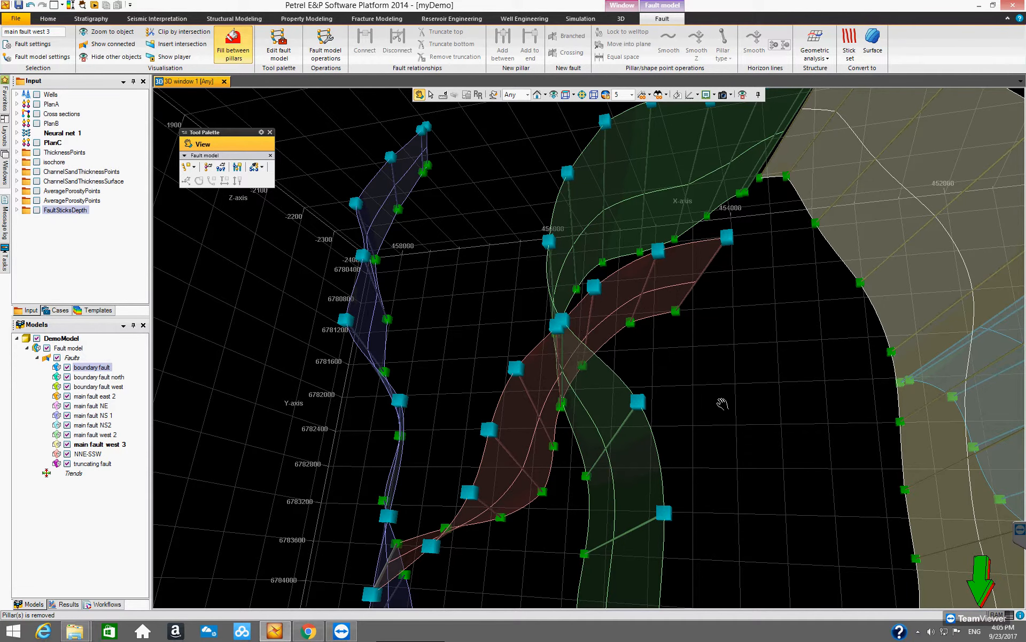
{"action": "left_click_drag", "start_coordinate": [709, 409], "coordinate": [517, 374]}
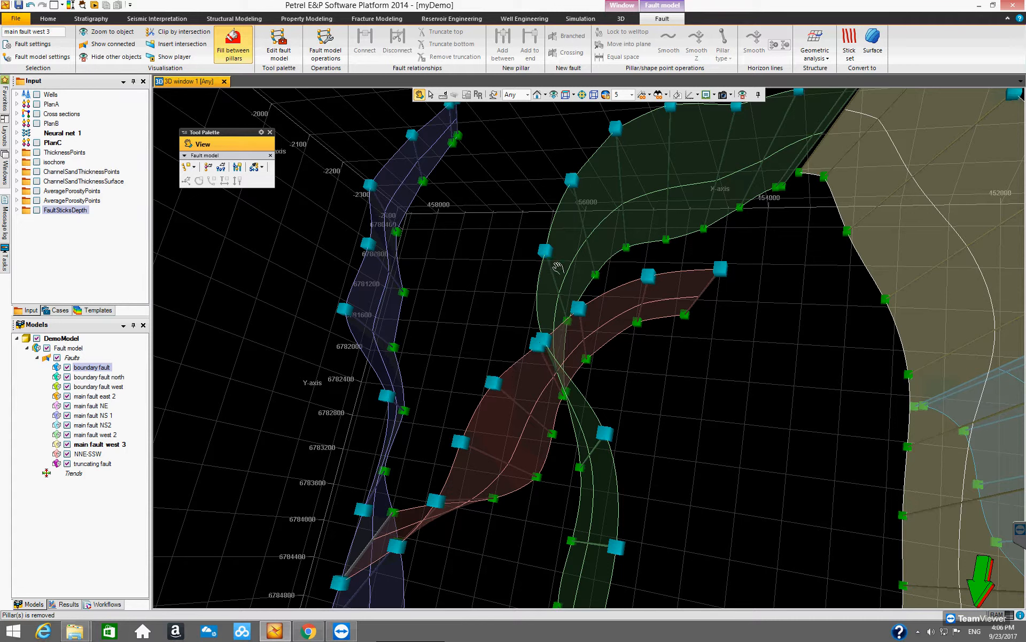
{"action": "left_click_drag", "start_coordinate": [624, 401], "coordinate": [634, 378]}
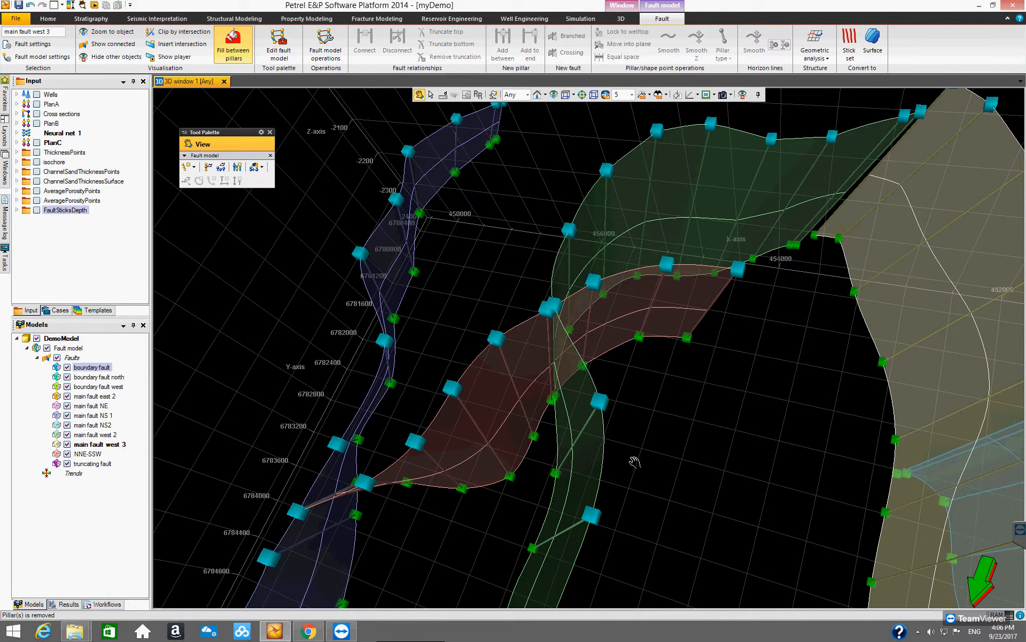
{"action": "left_click_drag", "start_coordinate": [653, 431], "coordinate": [620, 382]}
Disconnect fault NNE-SSW between its pillar at the main fault west 2 crossing and the neighbouring pillar towards the fault's free end.
{"action": "left_click", "coordinate": [209, 167]}
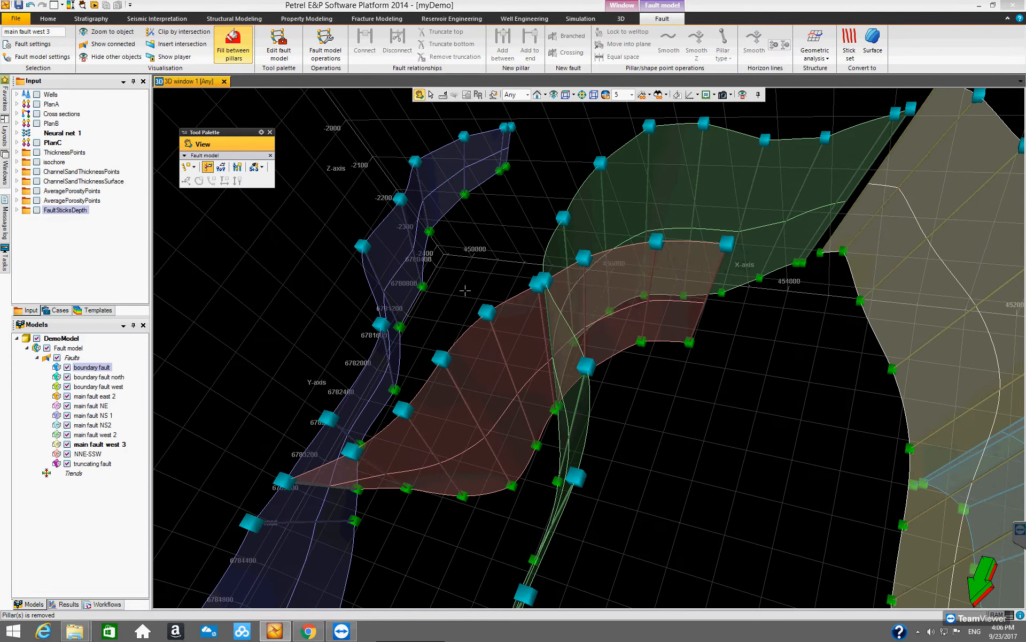
{"action": "left_click", "coordinate": [488, 311]}
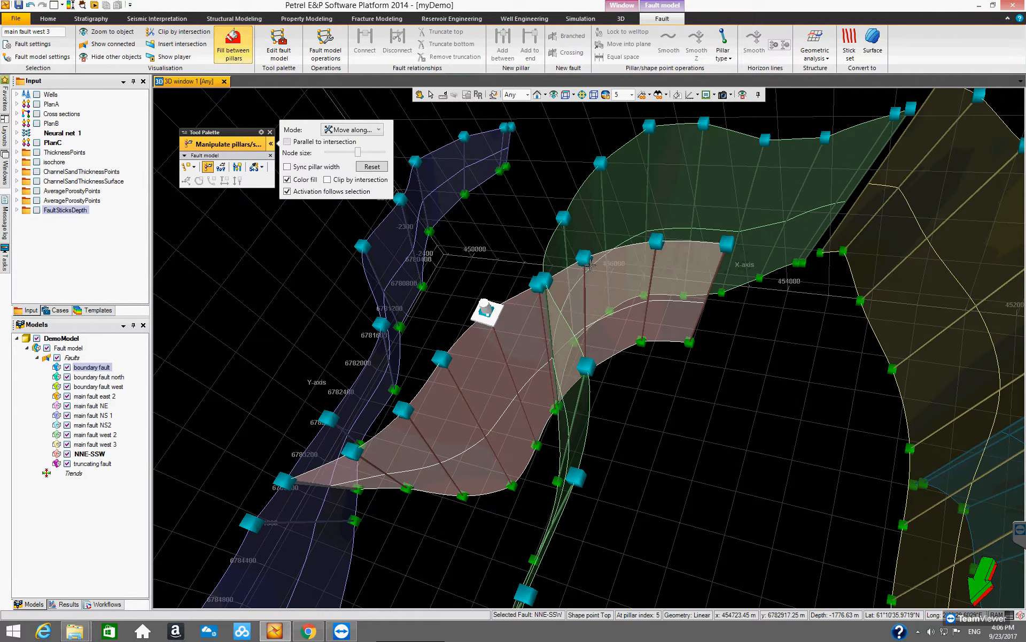
{"action": "left_click", "coordinate": [586, 258]}
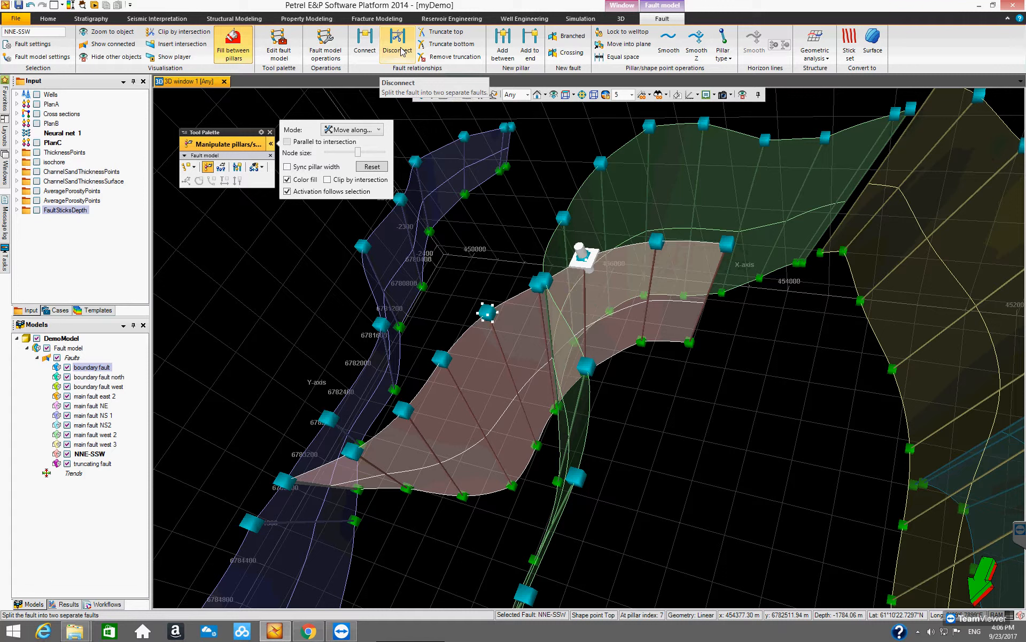
{"action": "left_click", "coordinate": [534, 285]}
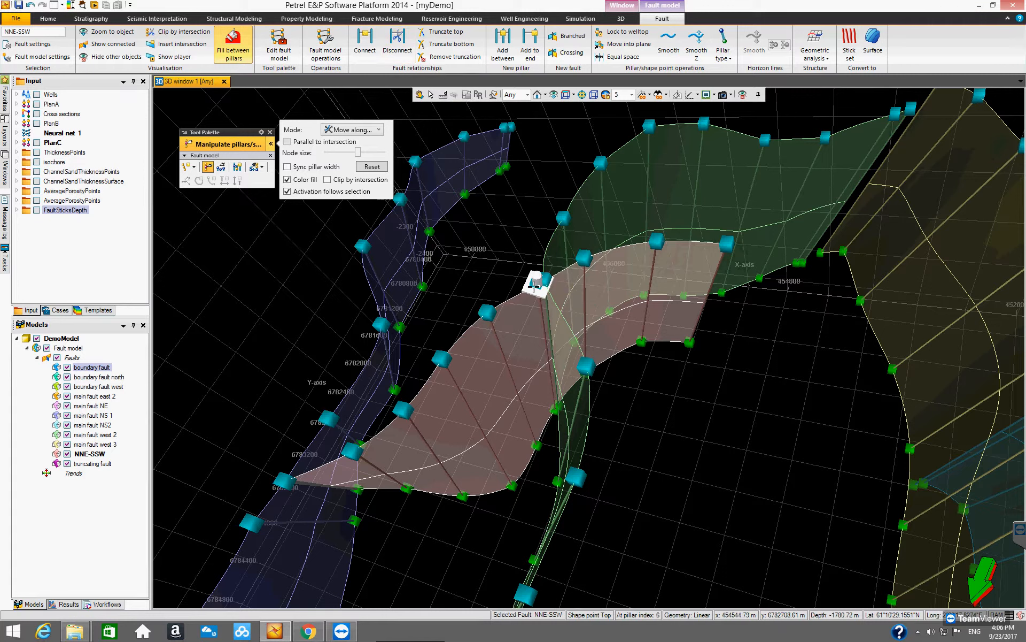
{"action": "left_click", "coordinate": [580, 260]}
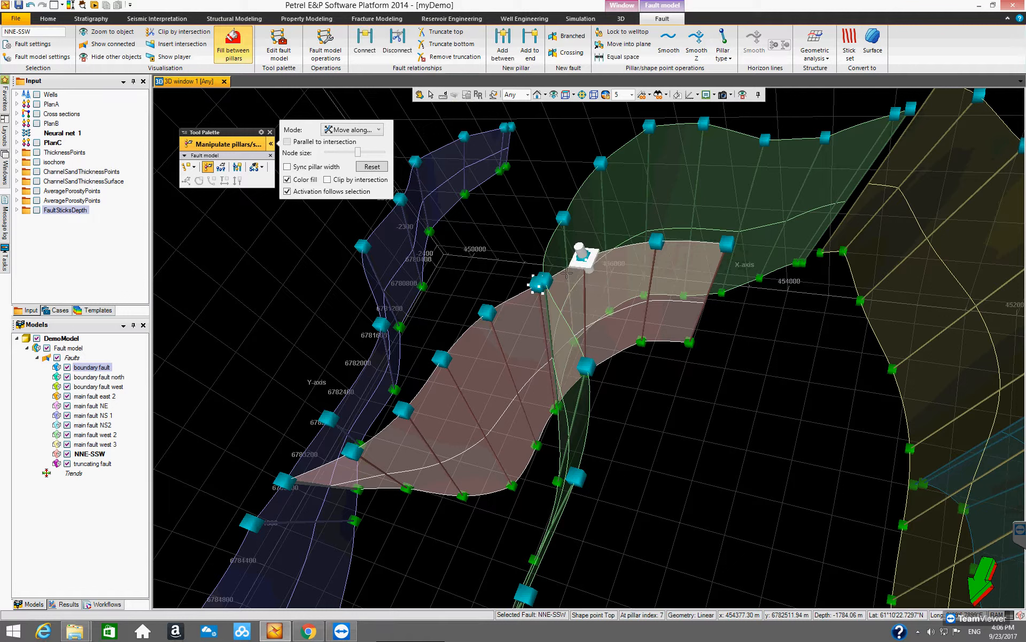
{"action": "left_click", "coordinate": [398, 47]}
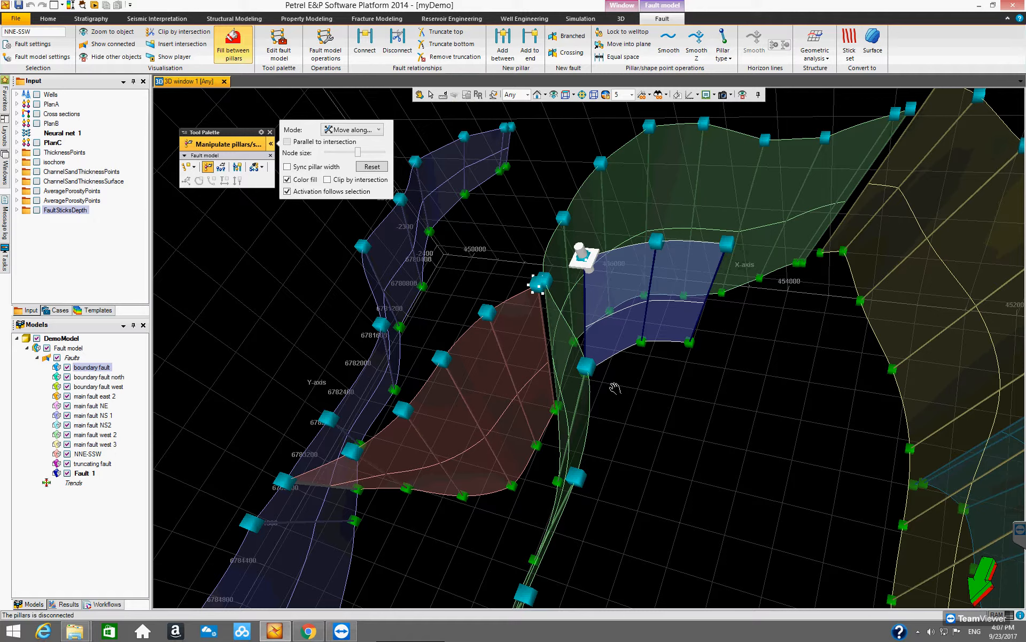
Toggle the visibility of Fault 1 to check which segment was split off from NNE-SSW.
{"action": "key", "text": "v"}
{"action": "left_click_drag", "start_coordinate": [563, 360], "coordinate": [571, 352]}
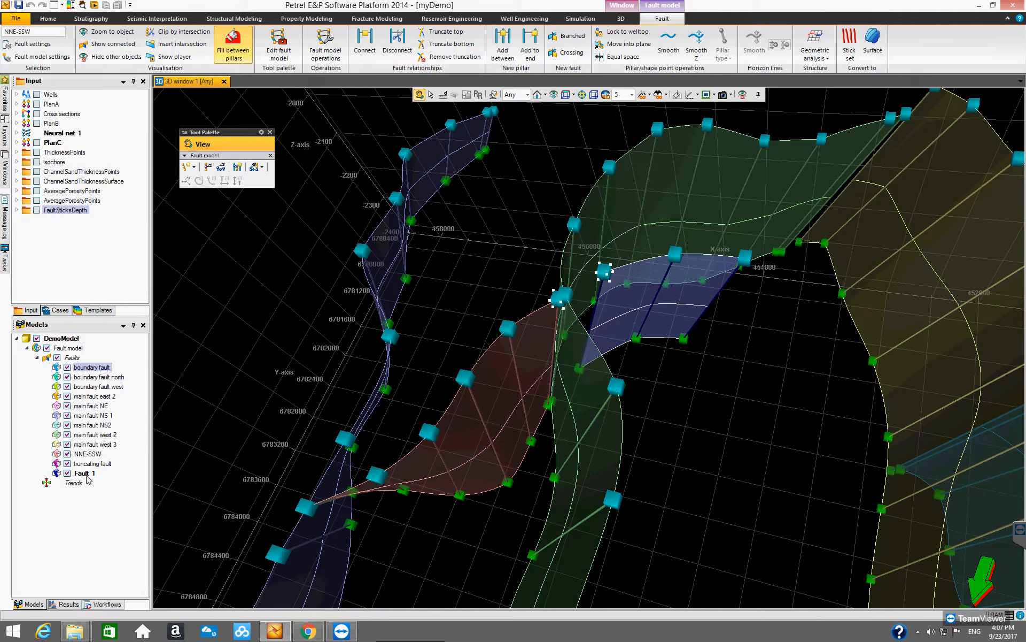
{"action": "left_click", "coordinate": [66, 473]}
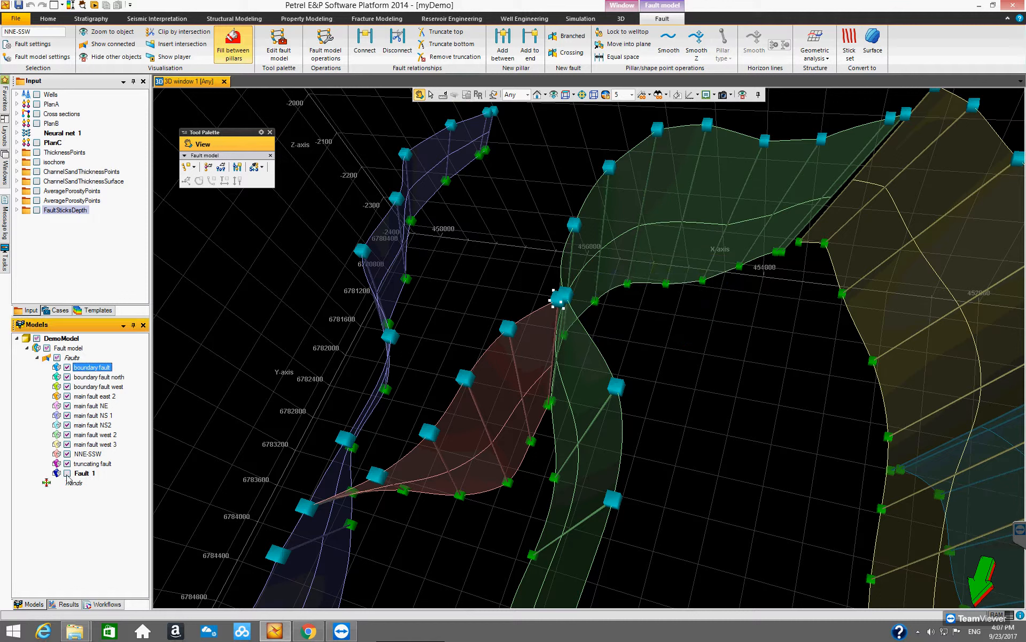
{"action": "left_click", "coordinate": [67, 474]}
{"action": "left_click", "coordinate": [67, 473]}
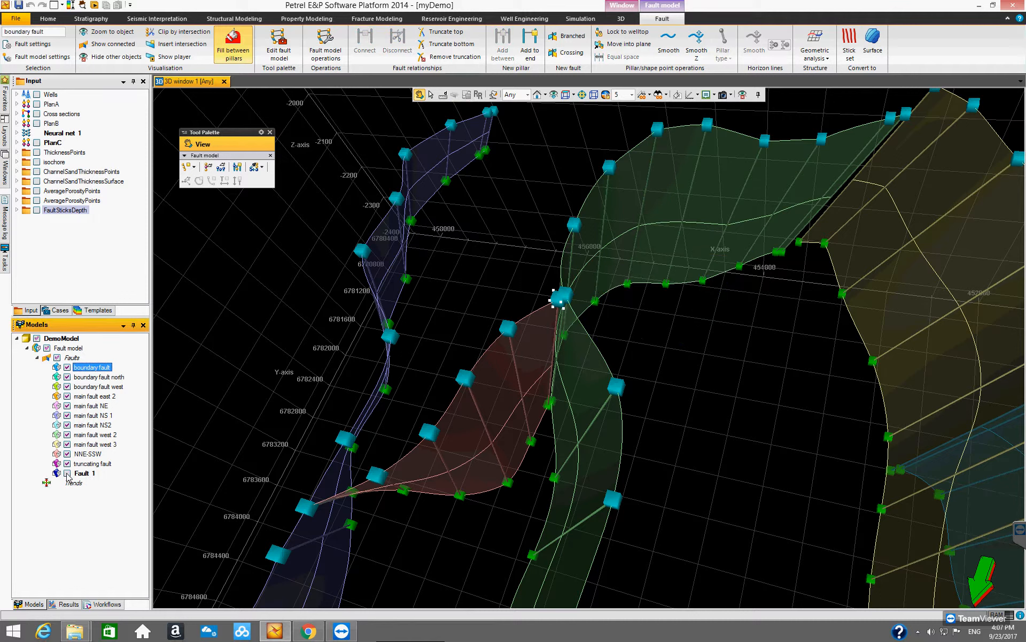
{"action": "left_click", "coordinate": [67, 473]}
{"action": "left_click", "coordinate": [66, 474]}
{"action": "left_click", "coordinate": [67, 473]}
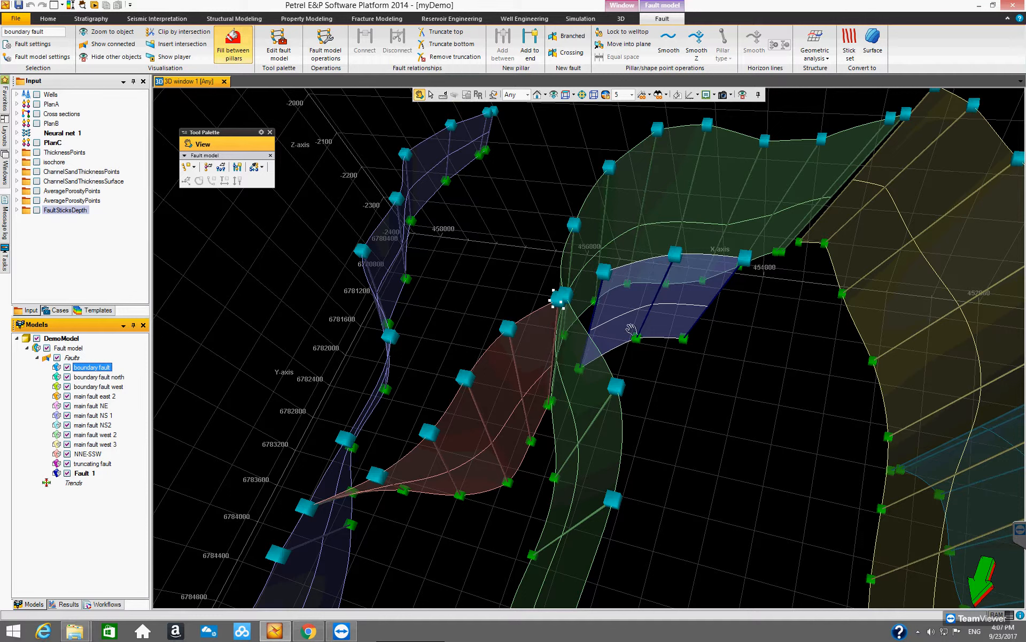
Connect NNE-SSW's end pillar to the adjacent main fault west 2 pillar by extending fault 'NNE-SSW', and delete the redundant former end pillar.
{"action": "left_click_drag", "start_coordinate": [621, 314], "coordinate": [615, 302]}
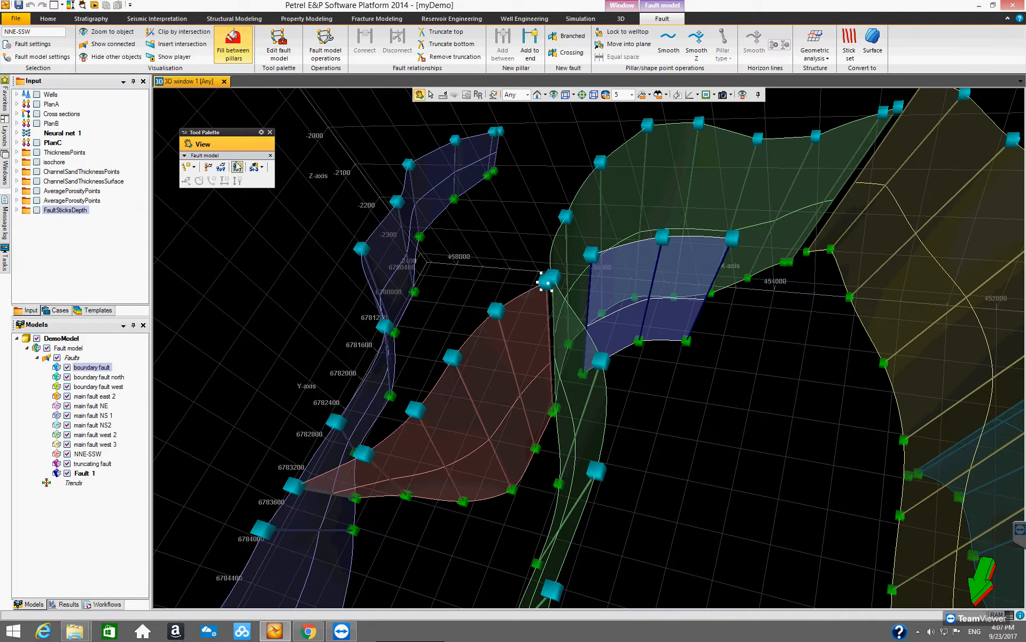
{"action": "left_click", "coordinate": [208, 167]}
{"action": "left_click", "coordinate": [545, 298]}
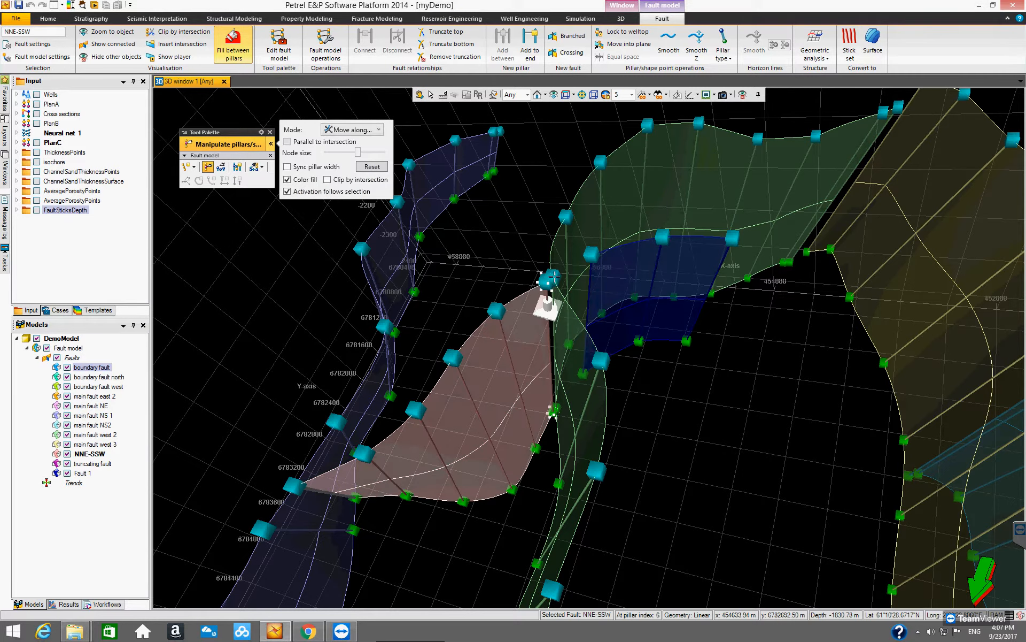
{"action": "left_click", "coordinate": [554, 276]}
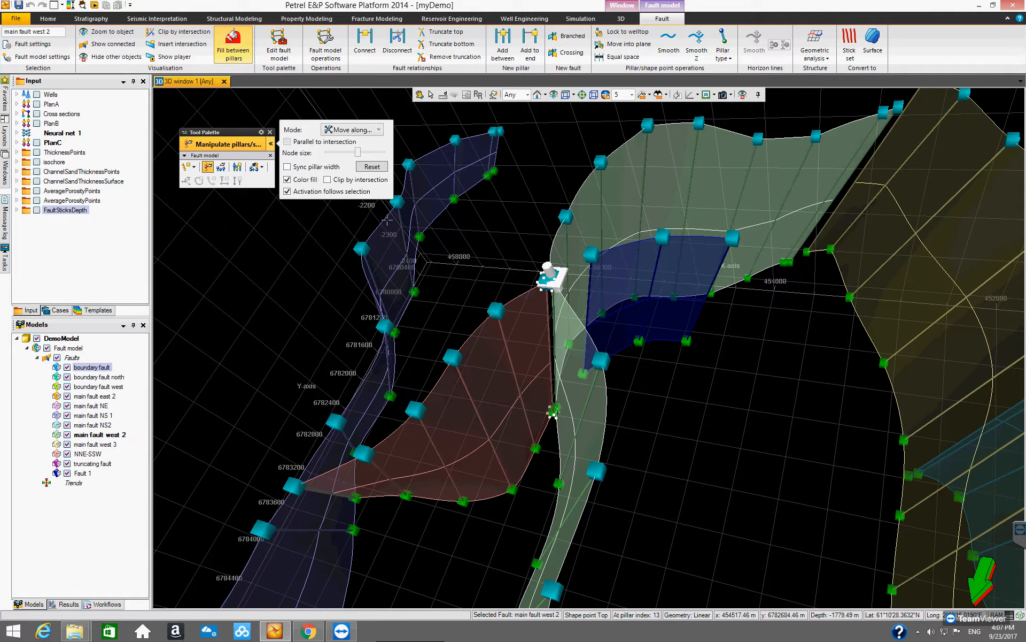
{"action": "left_click", "coordinate": [364, 42]}
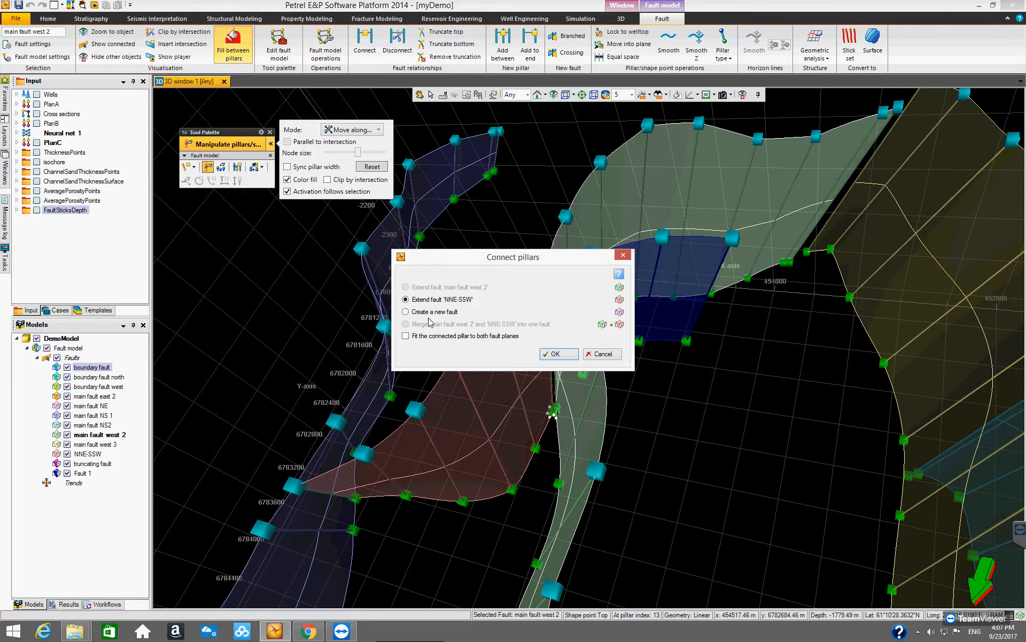
{"action": "left_click", "coordinate": [556, 354]}
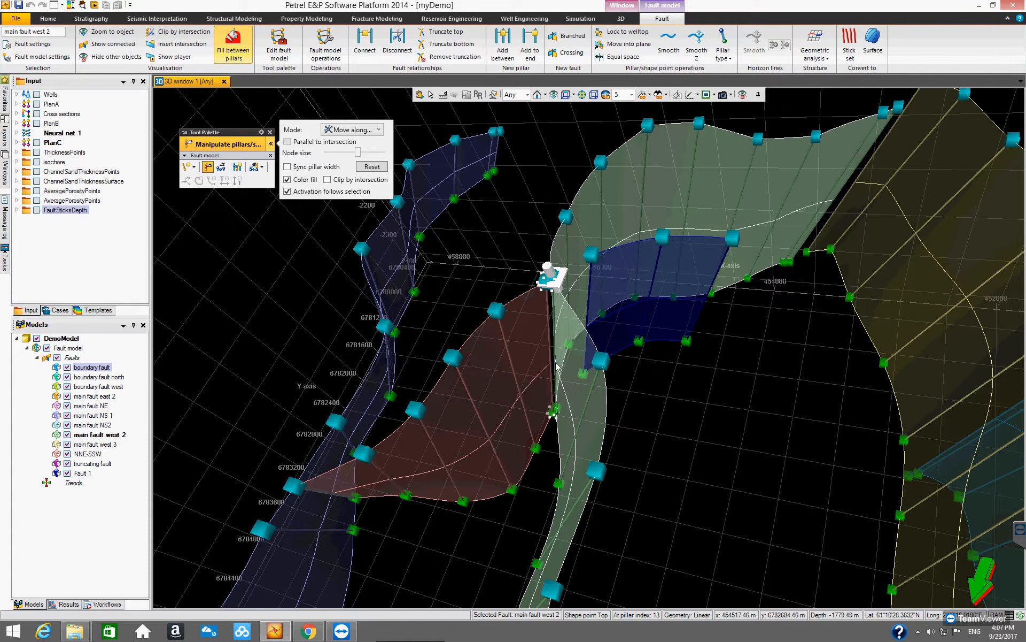
{"action": "left_click", "coordinate": [547, 306]}
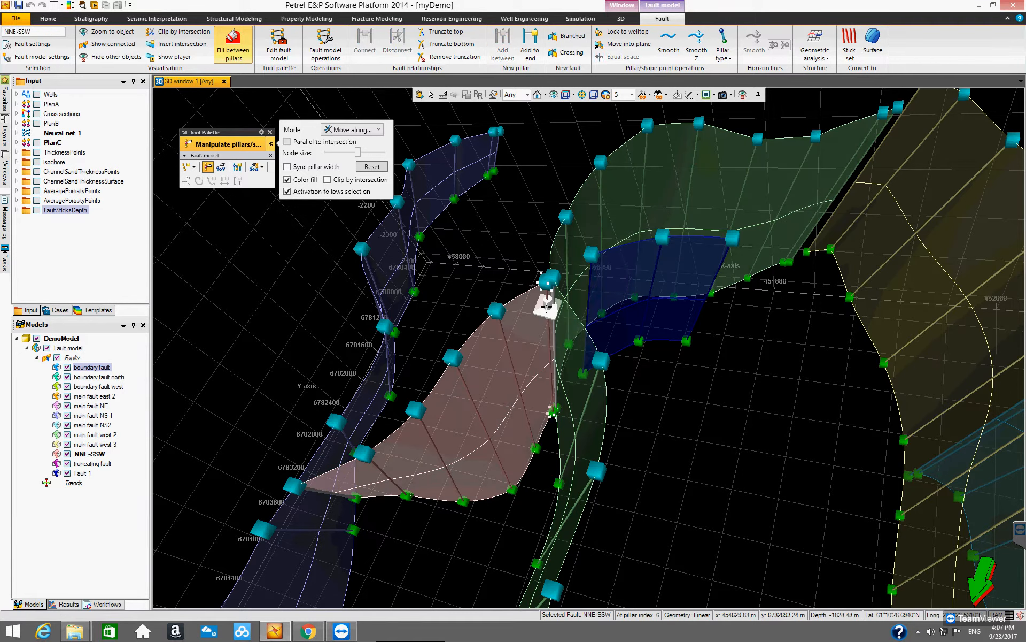
{"action": "key", "text": "Delete"}
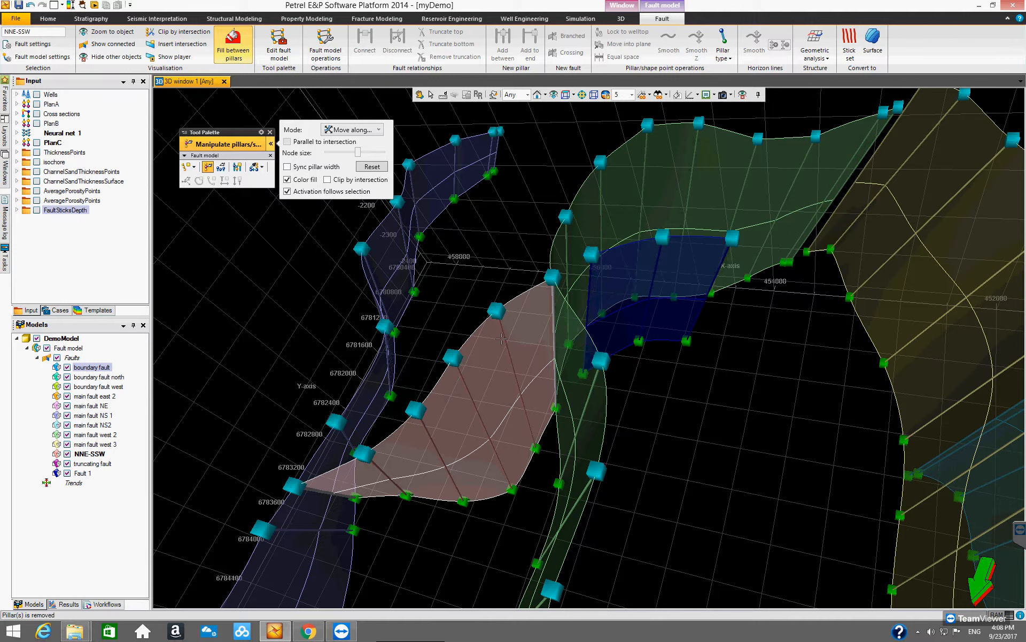
Connect Fault 1's nearest end pillar to the shared main fault west 2 pillar, merging 'NNE-SSW' and 'Fault 1' into one fault.
{"action": "left_click", "coordinate": [591, 254]}
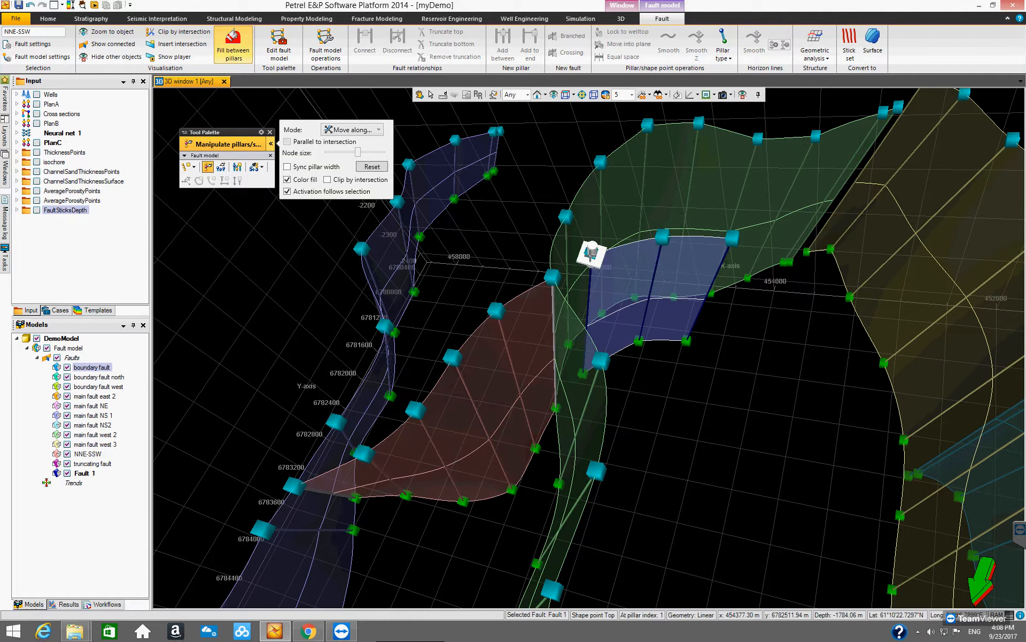
{"action": "left_click", "coordinate": [554, 277]}
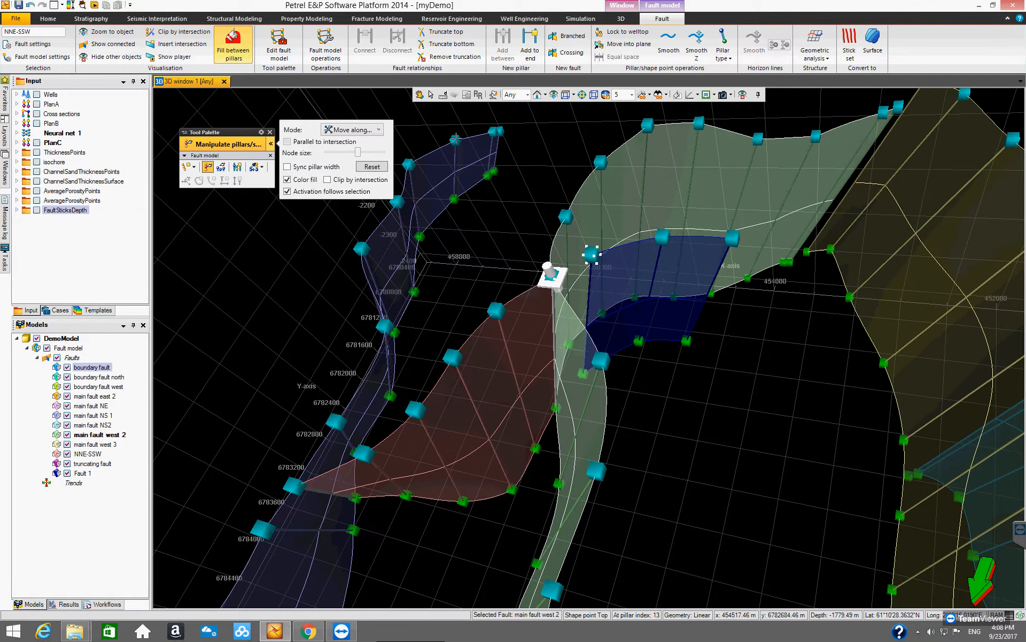
{"action": "left_click", "coordinate": [365, 47]}
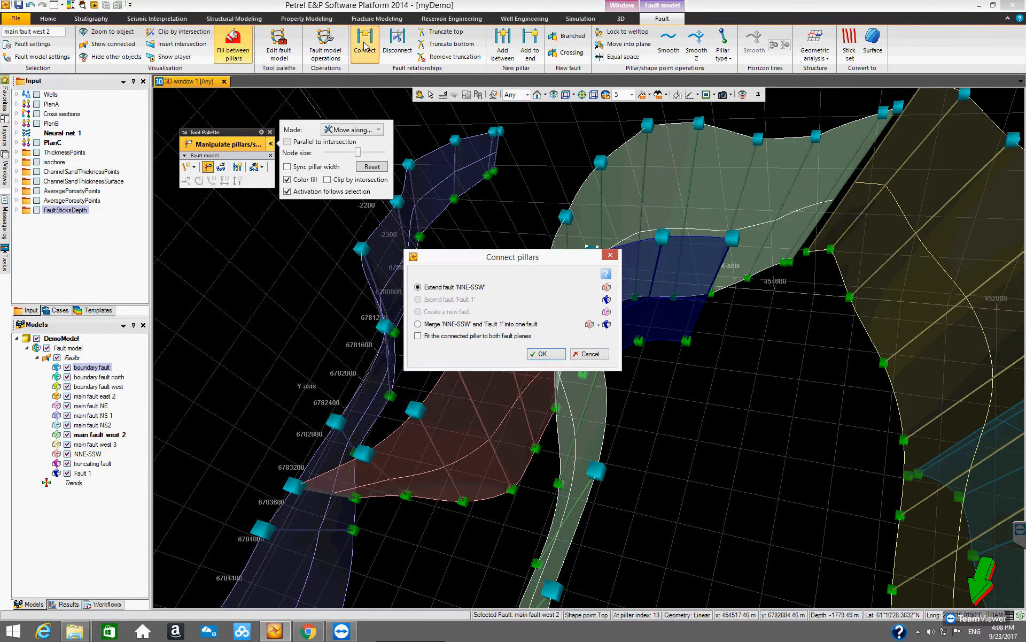
{"action": "left_click_drag", "start_coordinate": [475, 256], "coordinate": [468, 179]}
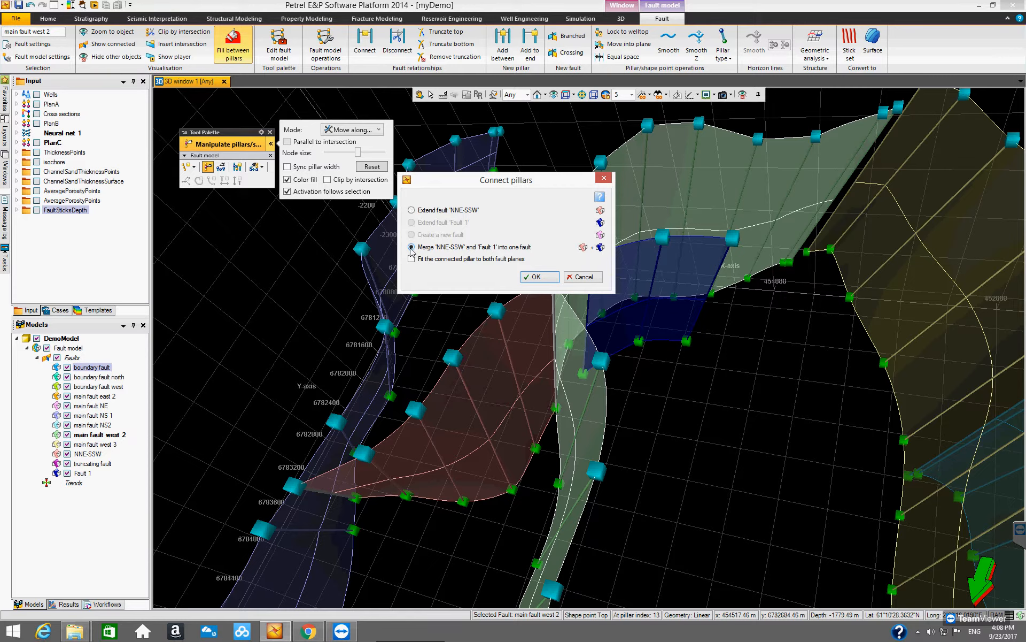
{"action": "left_click", "coordinate": [536, 277]}
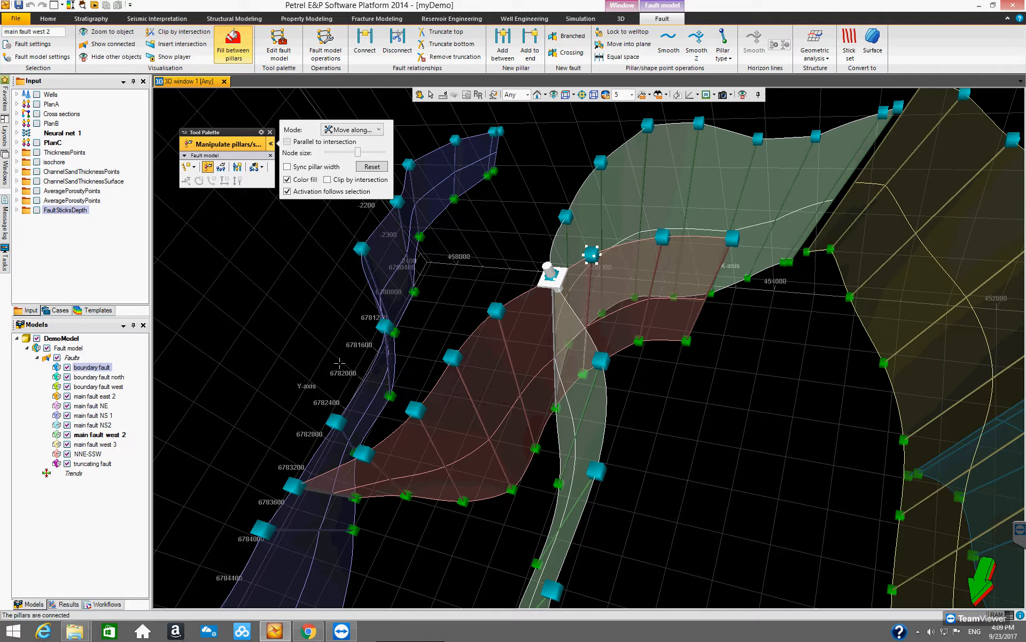
Examine the connected pillars at the NNE-SSW and main fault west 2 crossing, and survey the rest of the fault model.
{"action": "key", "text": "Escape"}
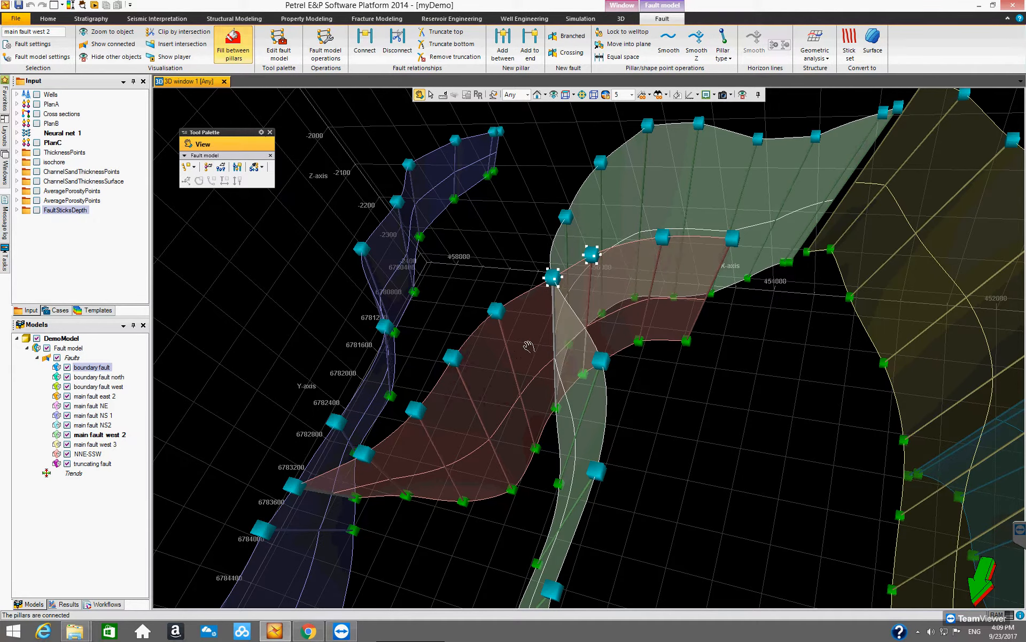
{"action": "mouse_move", "coordinate": [562, 359]}
{"action": "left_mouse_down"}
{"action": "mouse_move", "coordinate": [527, 372]}
{"action": "mouse_move", "coordinate": [596, 385]}
{"action": "mouse_move", "coordinate": [534, 421]}
{"action": "mouse_move", "coordinate": [580, 440]}
{"action": "mouse_move", "coordinate": [590, 436]}
{"action": "mouse_move", "coordinate": [572, 345]}
{"action": "left_mouse_up"}
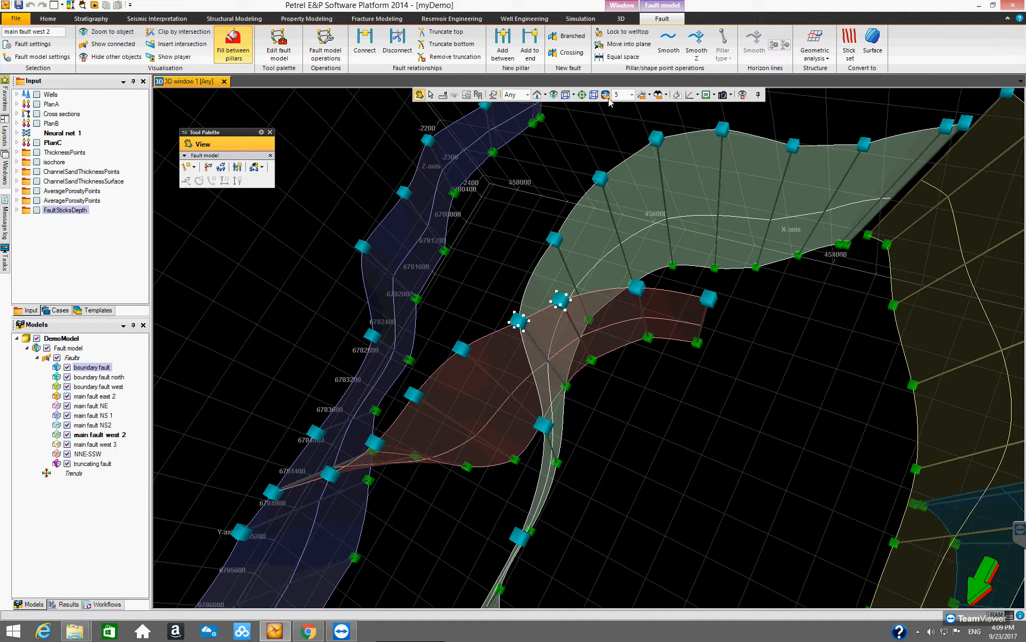
{"action": "left_click", "coordinate": [554, 94]}
{"action": "mouse_move", "coordinate": [648, 319]}
{"action": "left_mouse_down"}
{"action": "mouse_move", "coordinate": [713, 256]}
{"action": "mouse_move", "coordinate": [649, 304]}
{"action": "mouse_move", "coordinate": [636, 322]}
{"action": "mouse_move", "coordinate": [646, 335]}
{"action": "left_mouse_up"}
{"action": "left_click_drag", "start_coordinate": [604, 410], "coordinate": [696, 378]}
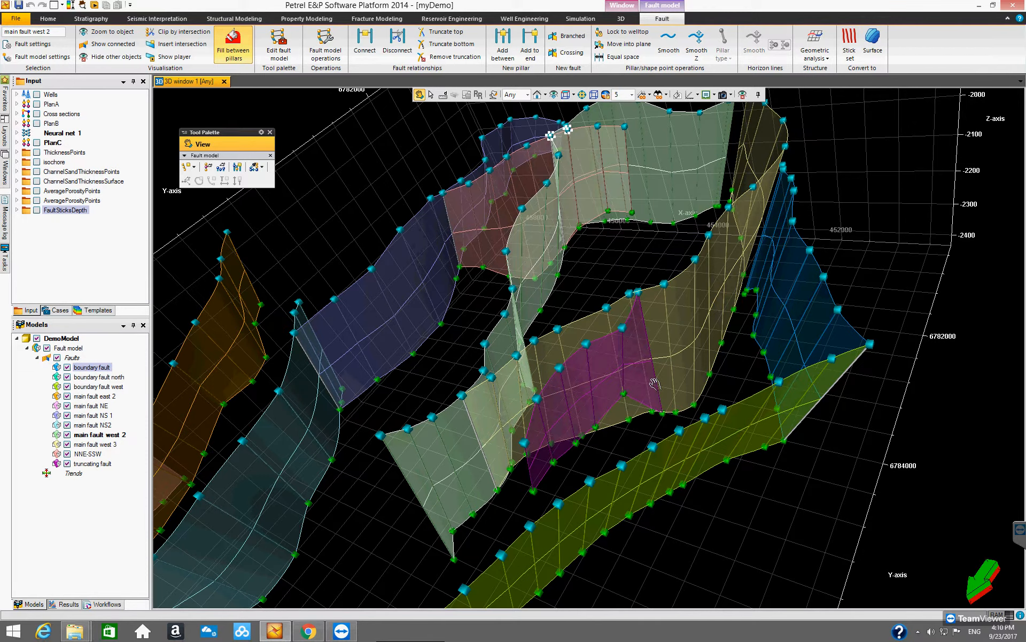
{"action": "left_click_drag", "start_coordinate": [656, 372], "coordinate": [521, 374]}
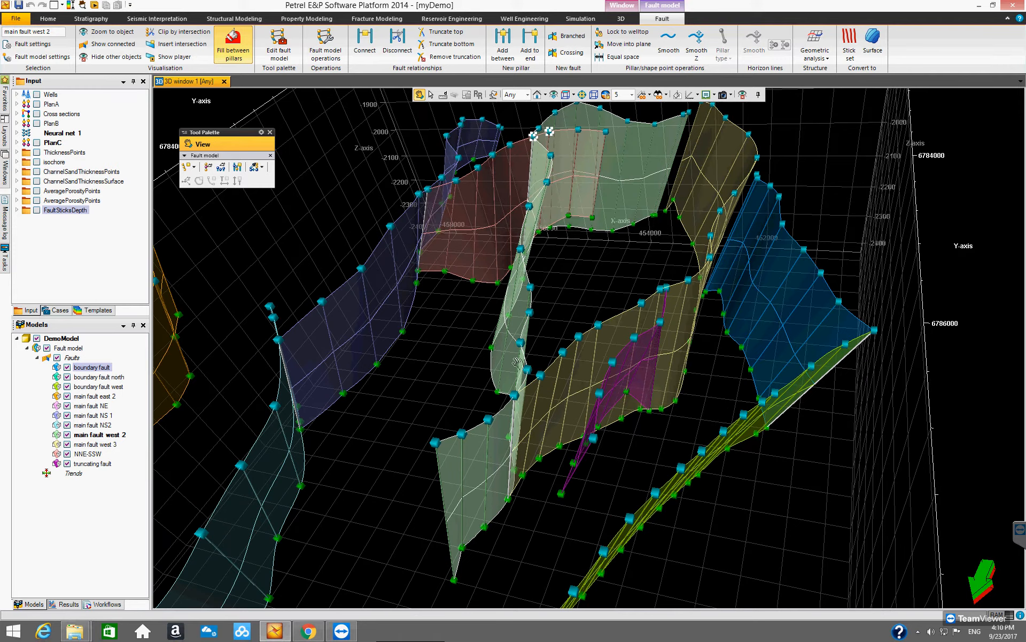
{"action": "left_click_drag", "start_coordinate": [641, 423], "coordinate": [618, 423]}
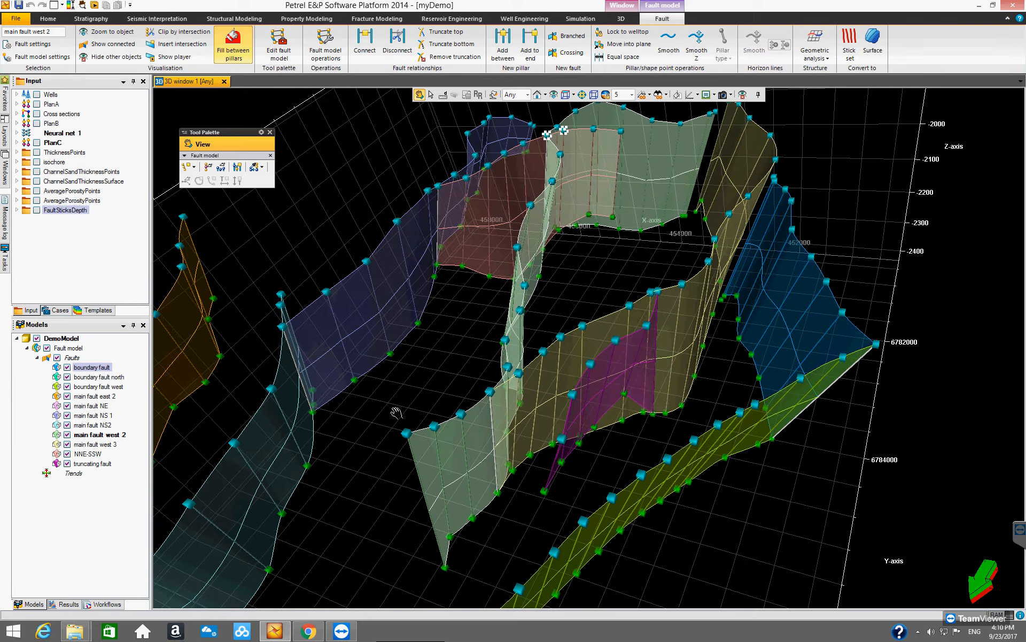
Identify the truncating fault and main fault west 3 in the model, and display only these two faults.
{"action": "left_click", "coordinate": [431, 96]}
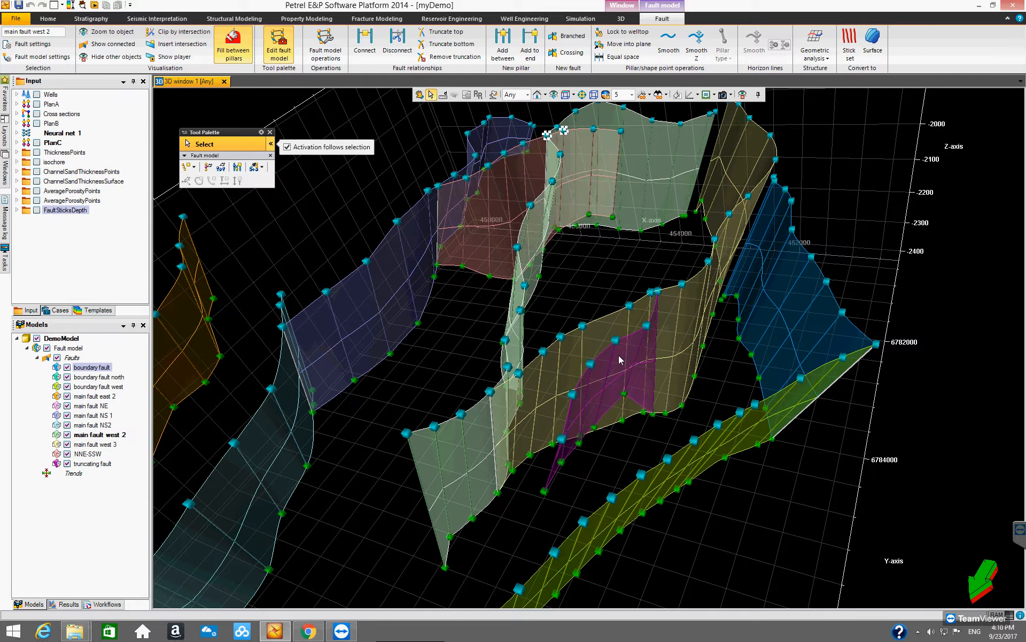
{"action": "left_click", "coordinate": [604, 364]}
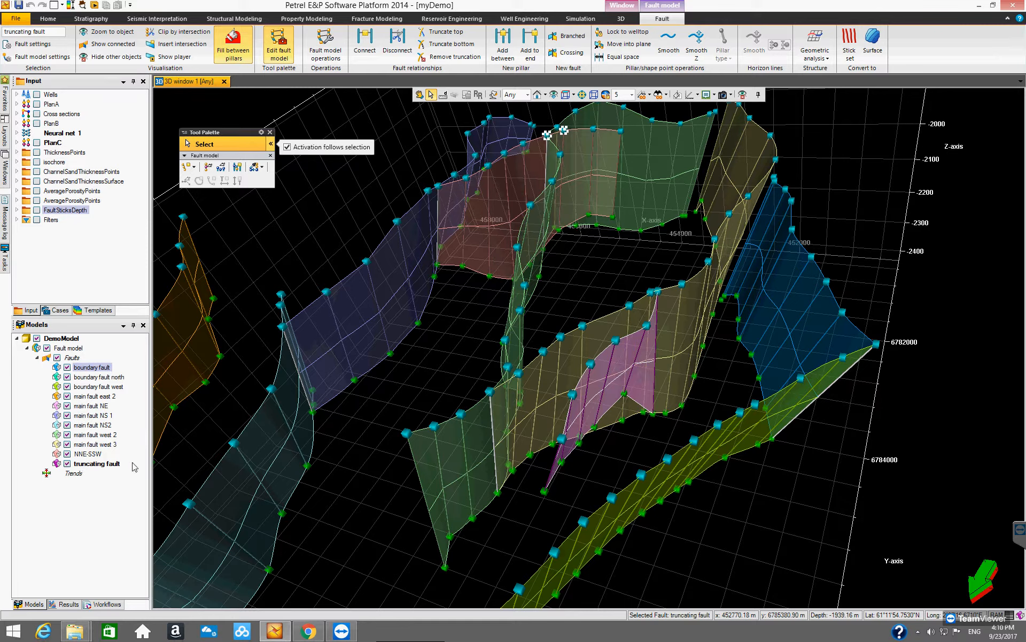
{"action": "left_click", "coordinate": [597, 335]}
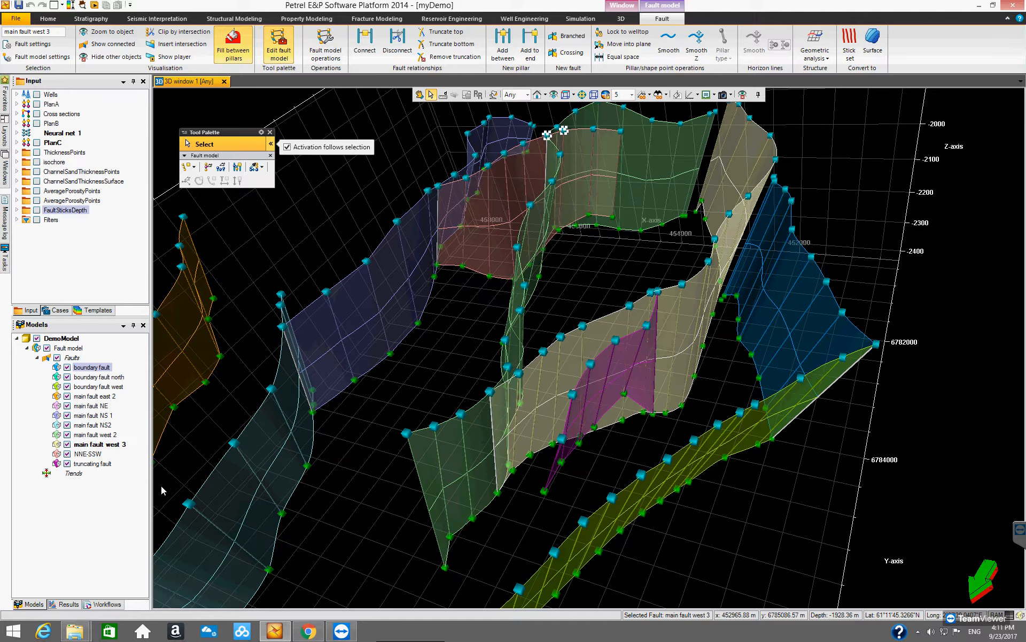
{"action": "left_click", "coordinate": [57, 358]}
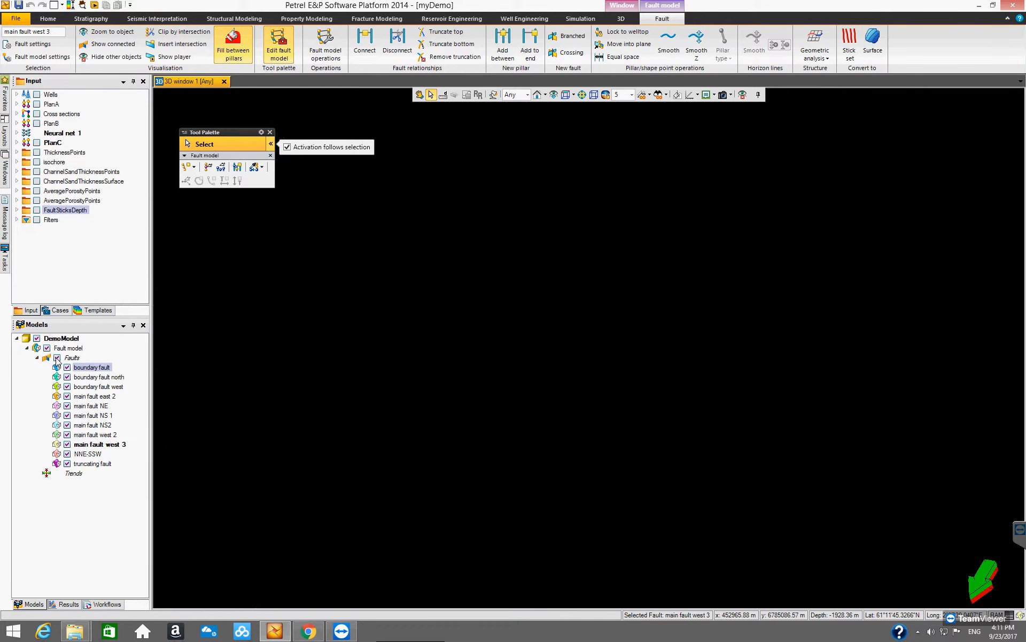
{"action": "left_click", "coordinate": [66, 444]}
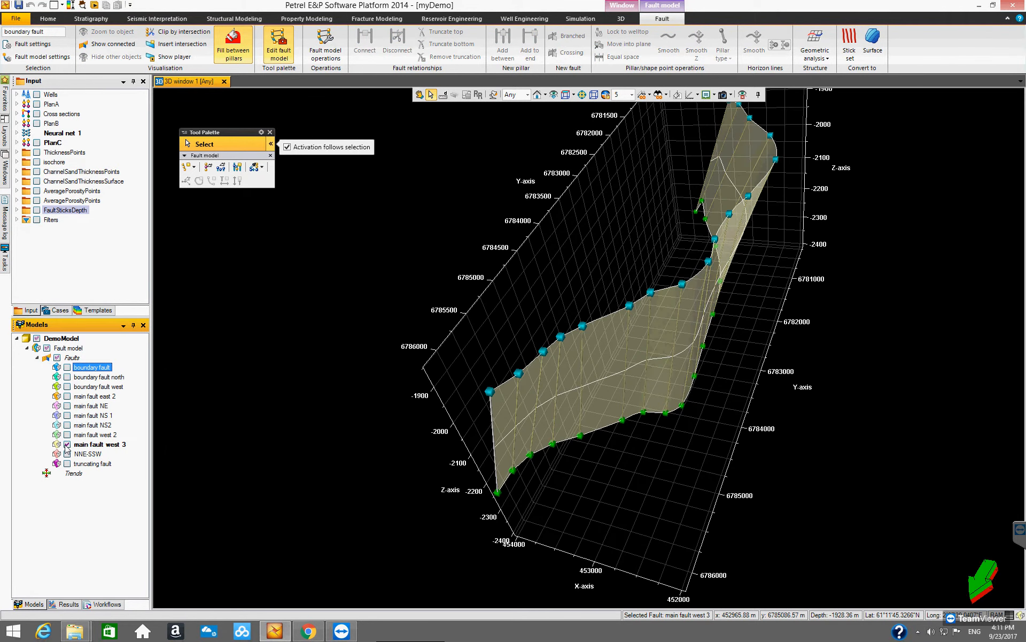
{"action": "left_click", "coordinate": [67, 463]}
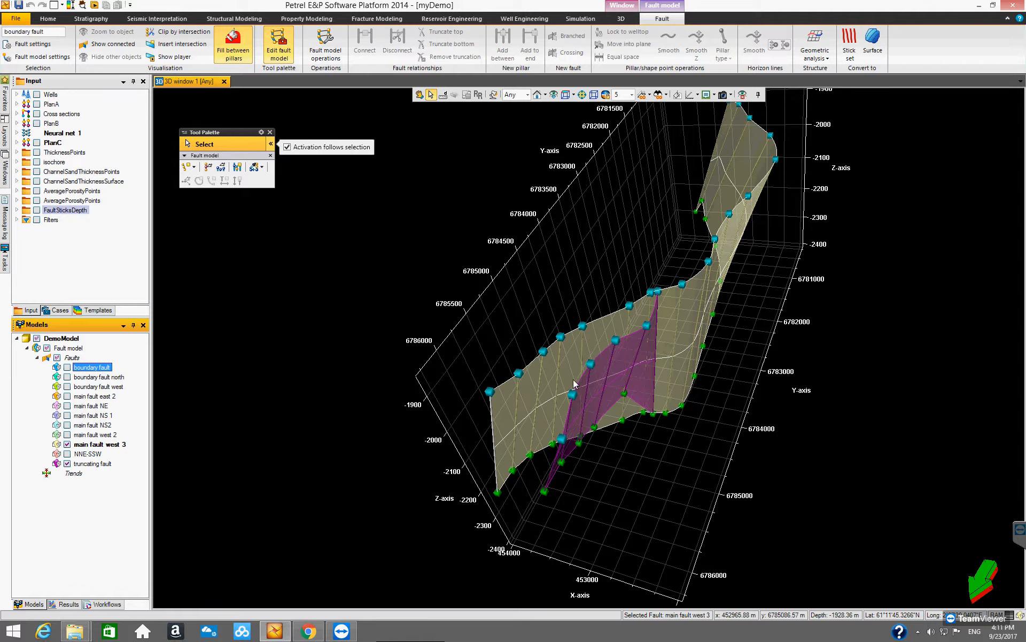
Examine from several angles how the truncating fault meets main fault west 3.
{"action": "key", "text": "Escape"}
{"action": "left_click_drag", "start_coordinate": [594, 356], "coordinate": [603, 406]}
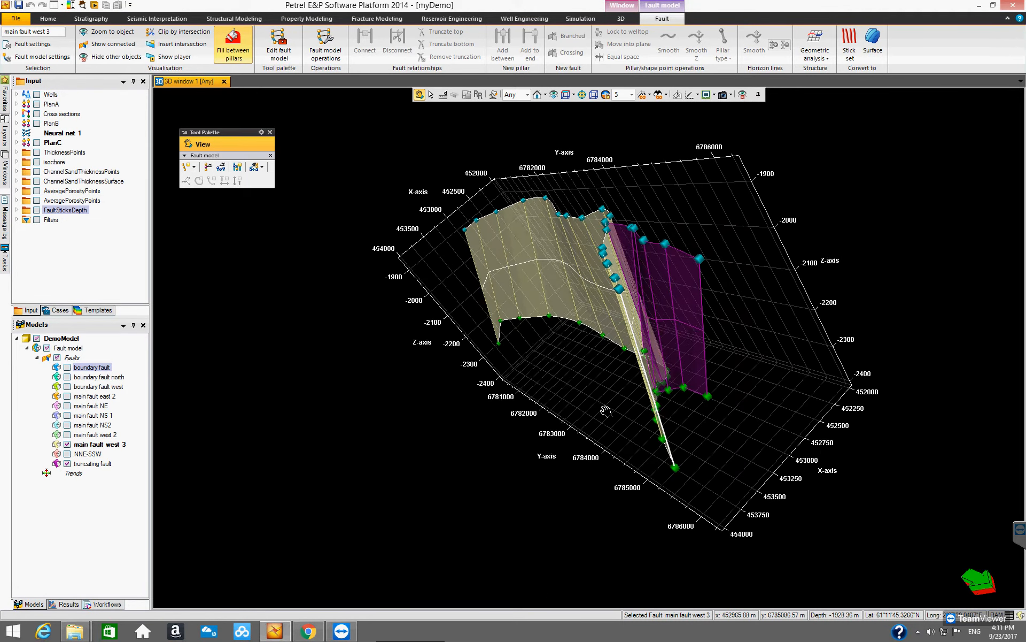
{"action": "left_click_drag", "start_coordinate": [673, 419], "coordinate": [590, 418]}
{"action": "left_click_drag", "start_coordinate": [599, 472], "coordinate": [589, 374]}
{"action": "left_click_drag", "start_coordinate": [590, 428], "coordinate": [605, 461]}
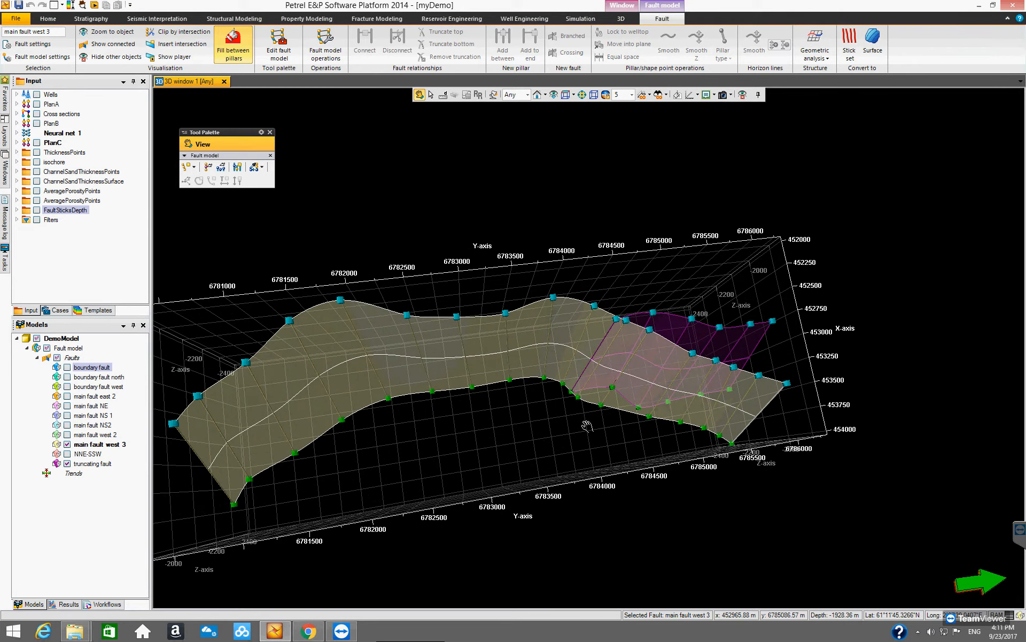
{"action": "left_click_drag", "start_coordinate": [513, 441], "coordinate": [635, 373]}
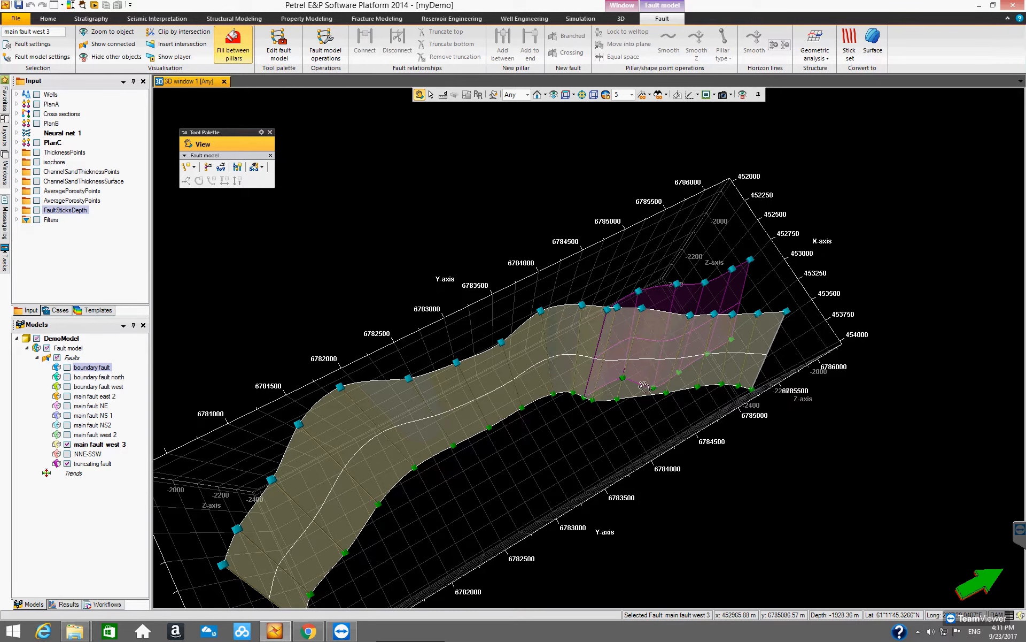
{"action": "left_click_drag", "start_coordinate": [608, 425], "coordinate": [602, 370]}
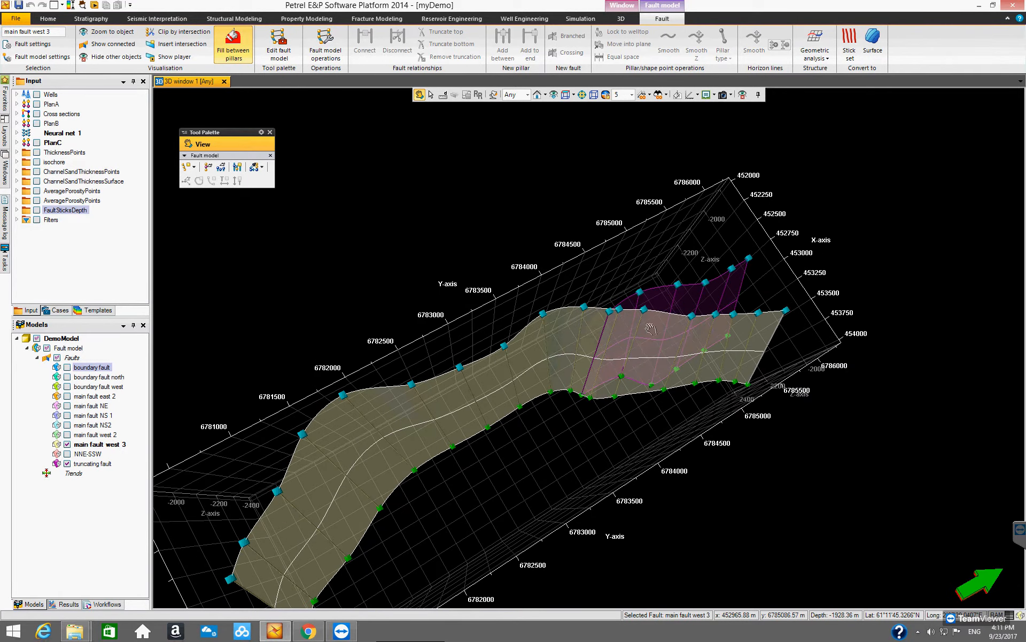
{"action": "left_click_drag", "start_coordinate": [579, 434], "coordinate": [629, 325]}
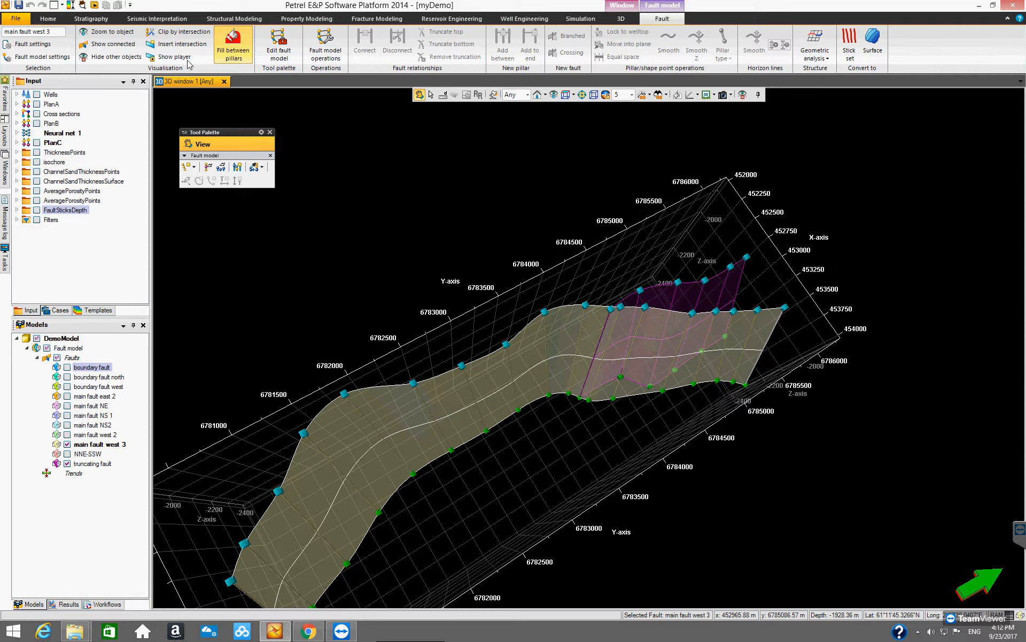
Turn off the fill between pillars and briefly try a light background for the 3D window.
{"action": "left_click", "coordinate": [233, 47]}
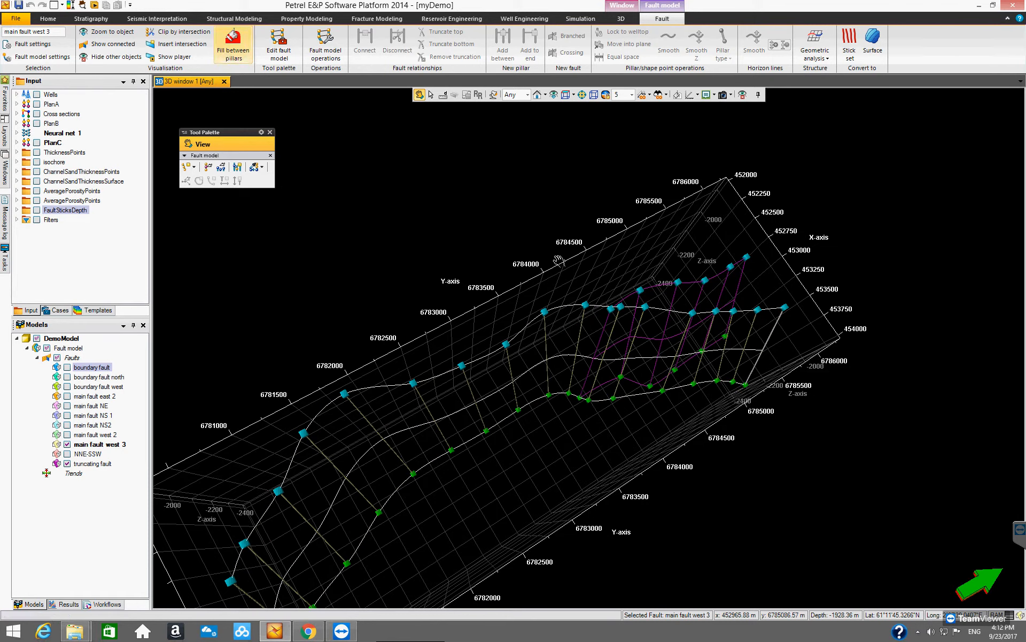
{"action": "left_click_drag", "start_coordinate": [653, 341], "coordinate": [616, 356]}
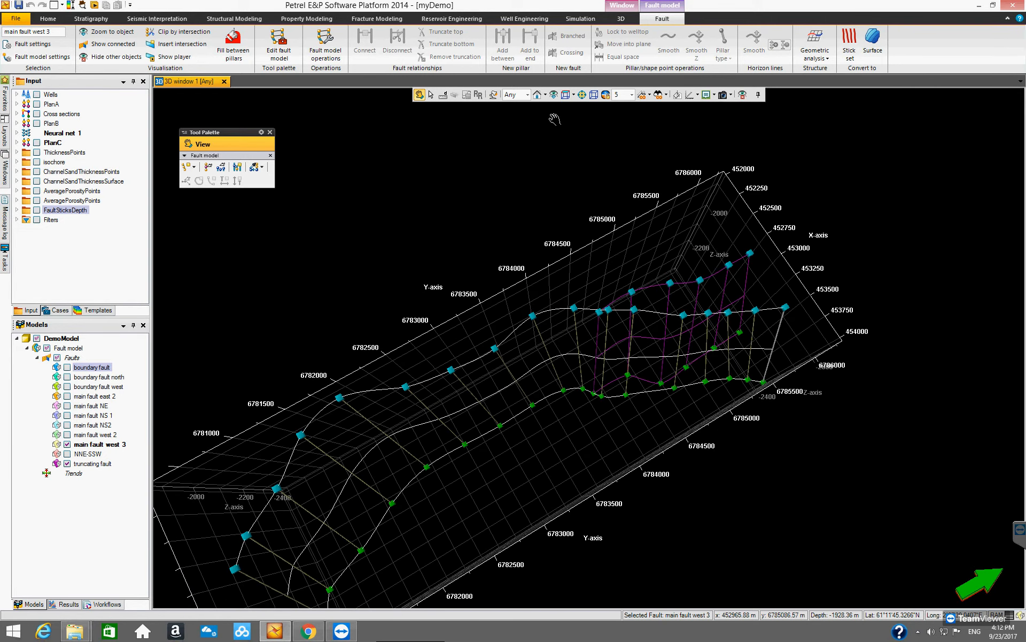
{"action": "left_click", "coordinate": [677, 95]}
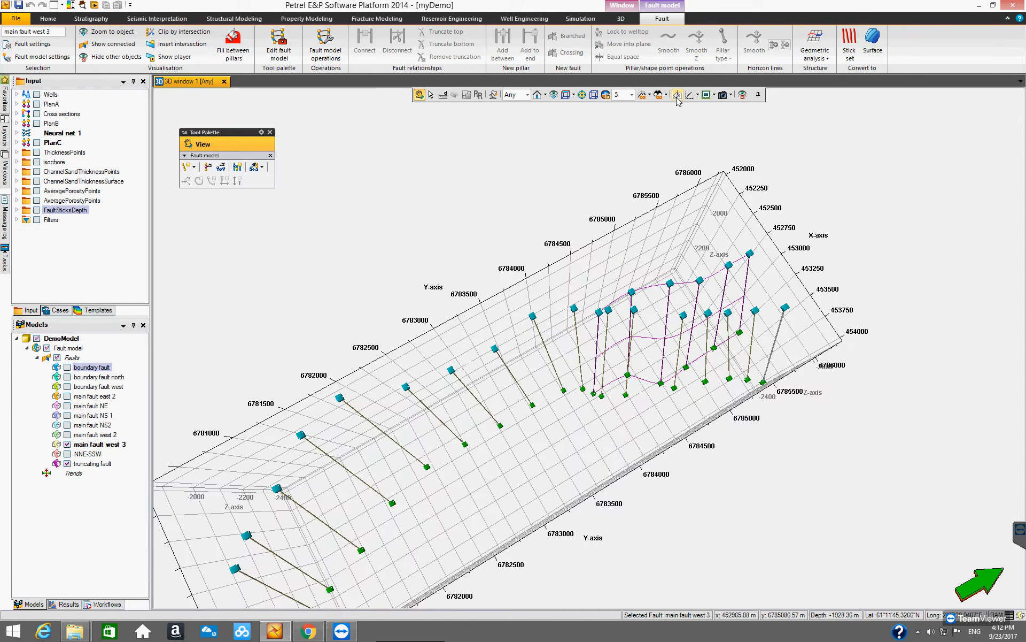
{"action": "left_click", "coordinate": [677, 95]}
Examine the pillars of the truncating fault and main fault west 3 up close to find neighbouring pairs that can be connected.
{"action": "left_click_drag", "start_coordinate": [681, 348], "coordinate": [648, 380]}
{"action": "scroll", "coordinate": [649, 379], "scroll_direction": "up", "scroll_amount": 5}
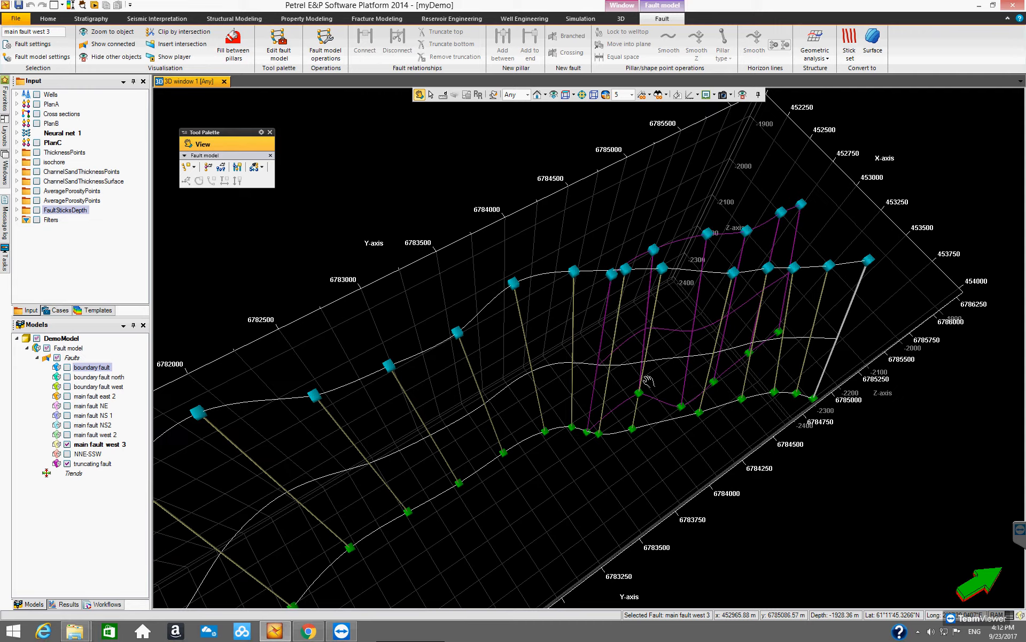
{"action": "scroll", "coordinate": [649, 377], "scroll_direction": "up", "scroll_amount": 3}
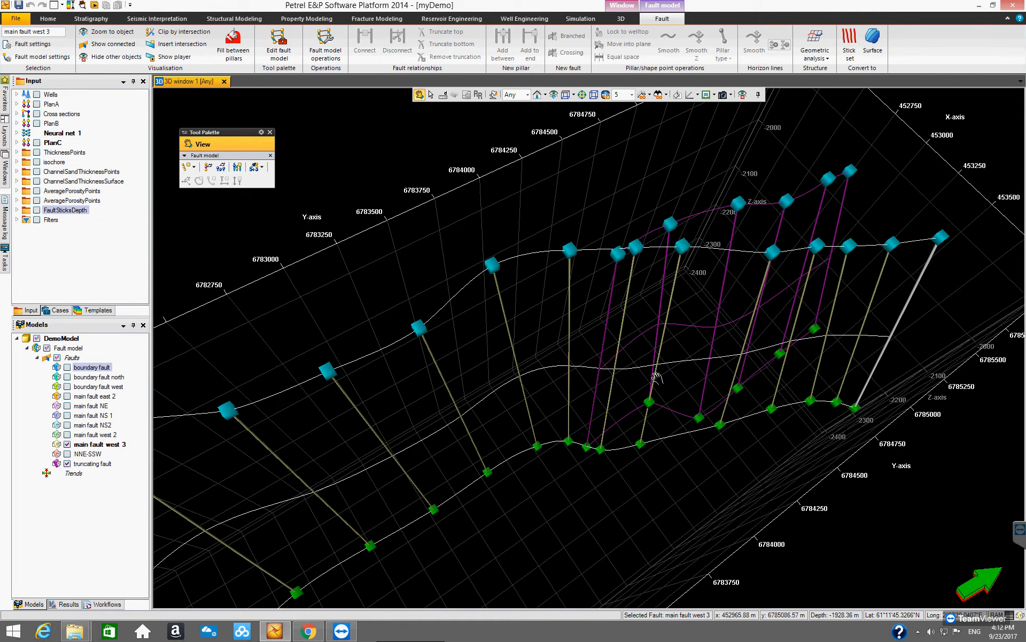
{"action": "scroll", "coordinate": [639, 428], "scroll_direction": "up", "scroll_amount": 5}
{"action": "middle_click_drag", "start_coordinate": [704, 423], "coordinate": [596, 437]}
{"action": "scroll", "coordinate": [604, 444], "scroll_direction": "up", "scroll_amount": 1}
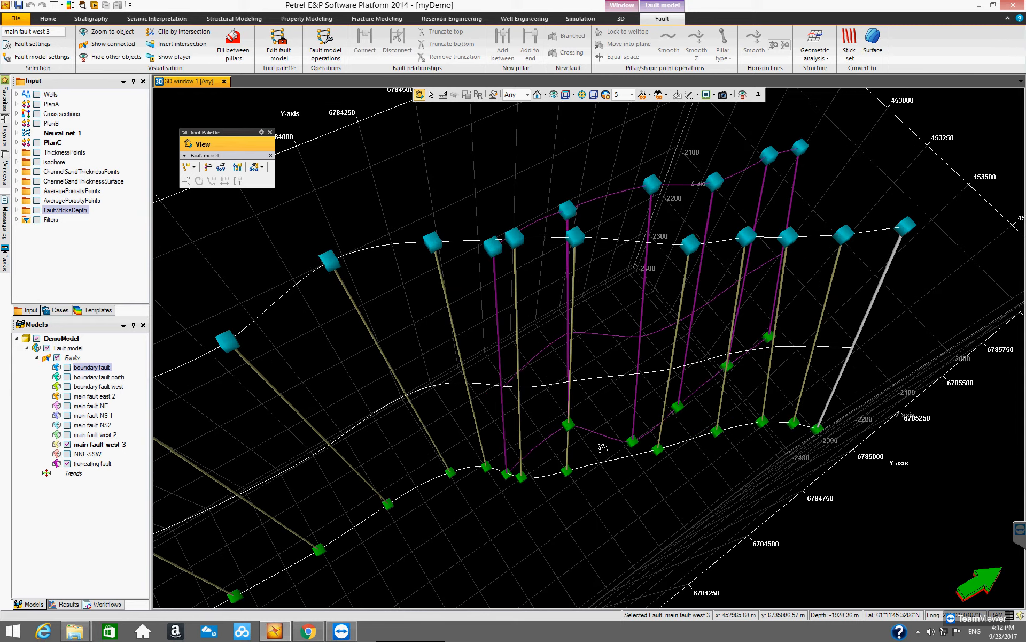
{"action": "scroll", "coordinate": [633, 406], "scroll_direction": "up", "scroll_amount": 1}
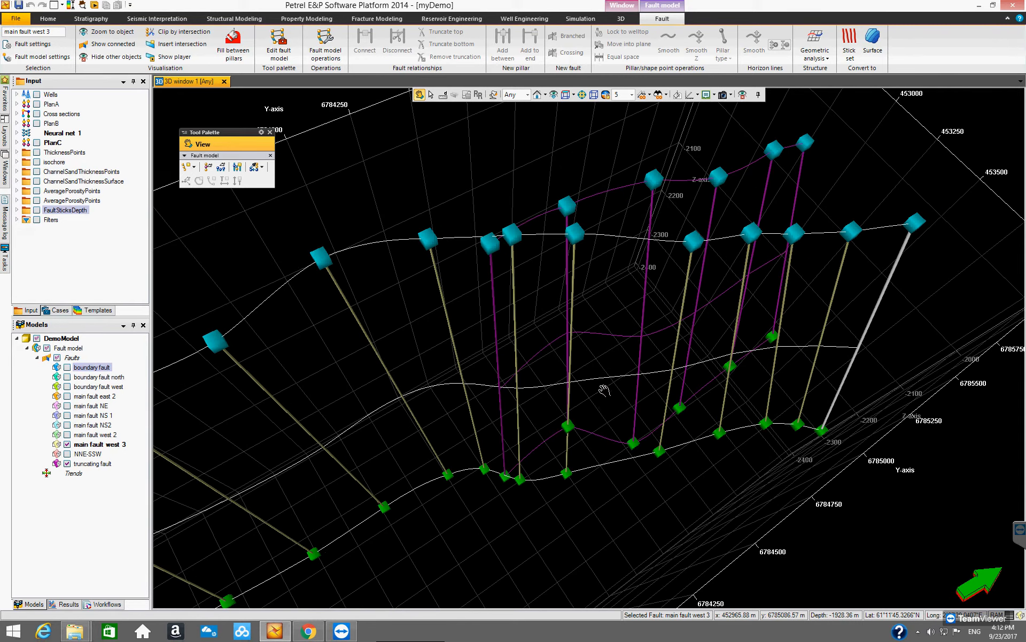
{"action": "mouse_move", "coordinate": [596, 338]}
{"action": "left_mouse_down"}
{"action": "mouse_move", "coordinate": [591, 403]}
{"action": "mouse_move", "coordinate": [600, 355]}
{"action": "mouse_move", "coordinate": [591, 359]}
{"action": "mouse_move", "coordinate": [614, 399]}
{"action": "mouse_move", "coordinate": [596, 350]}
{"action": "left_mouse_up"}
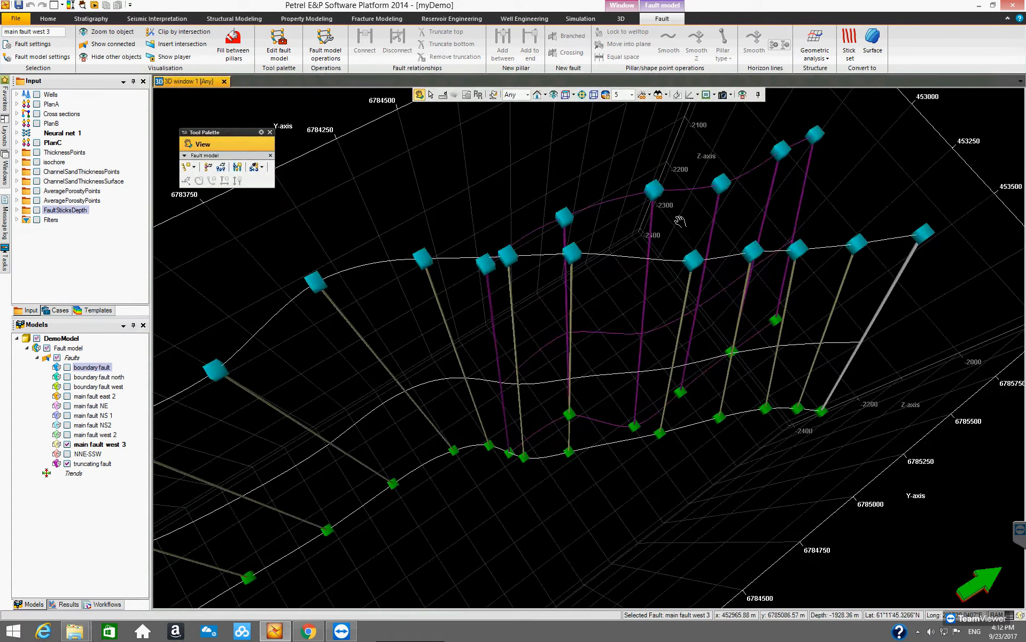
{"action": "left_click_drag", "start_coordinate": [609, 374], "coordinate": [580, 374]}
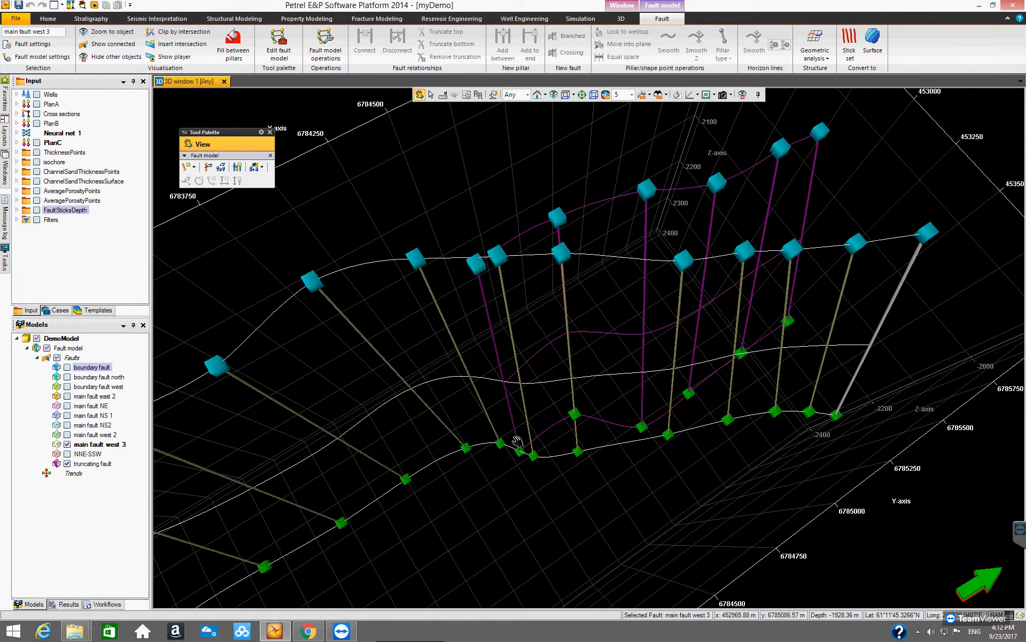
{"action": "left_click_drag", "start_coordinate": [630, 394], "coordinate": [561, 416]}
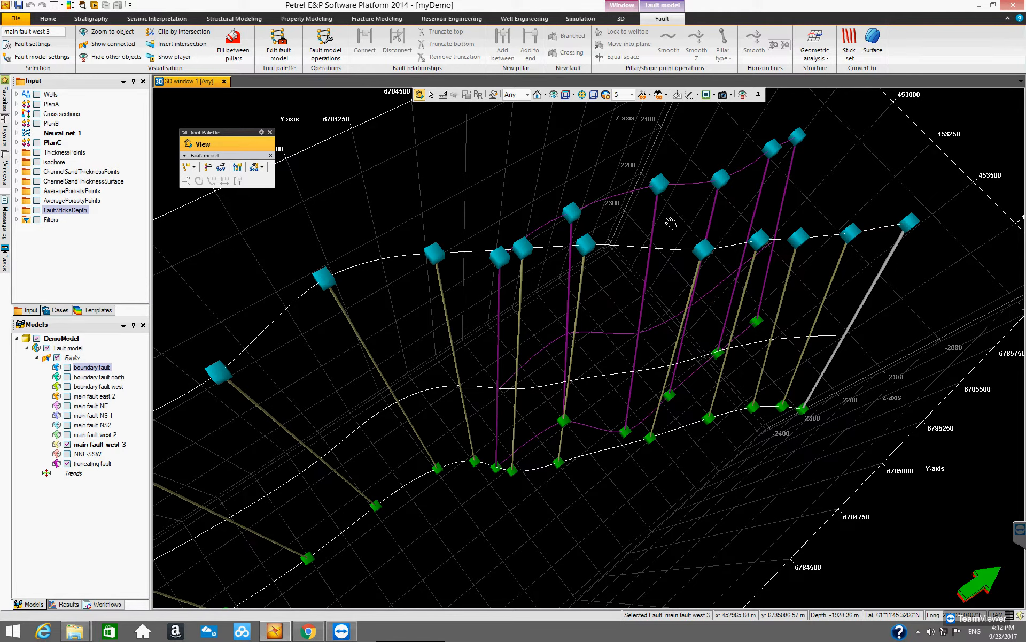
{"action": "left_click_drag", "start_coordinate": [711, 418], "coordinate": [685, 412]}
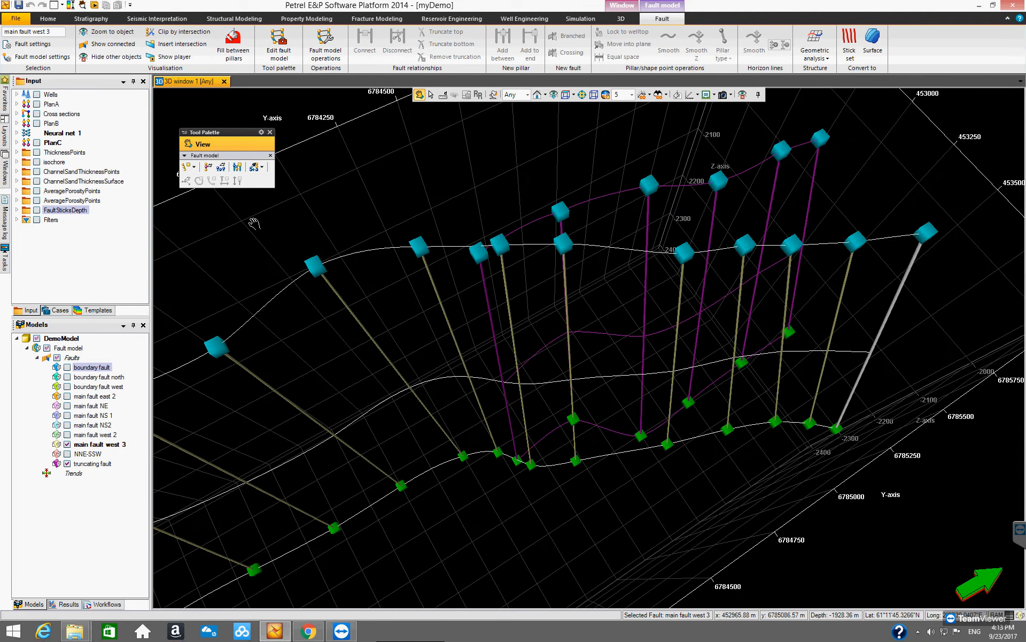
Move the truncating fault's third pillar towards its main fault west 3 neighbour, and a main fault west 3 pillar beside the truncating fault's end pillar.
{"action": "left_click", "coordinate": [208, 167]}
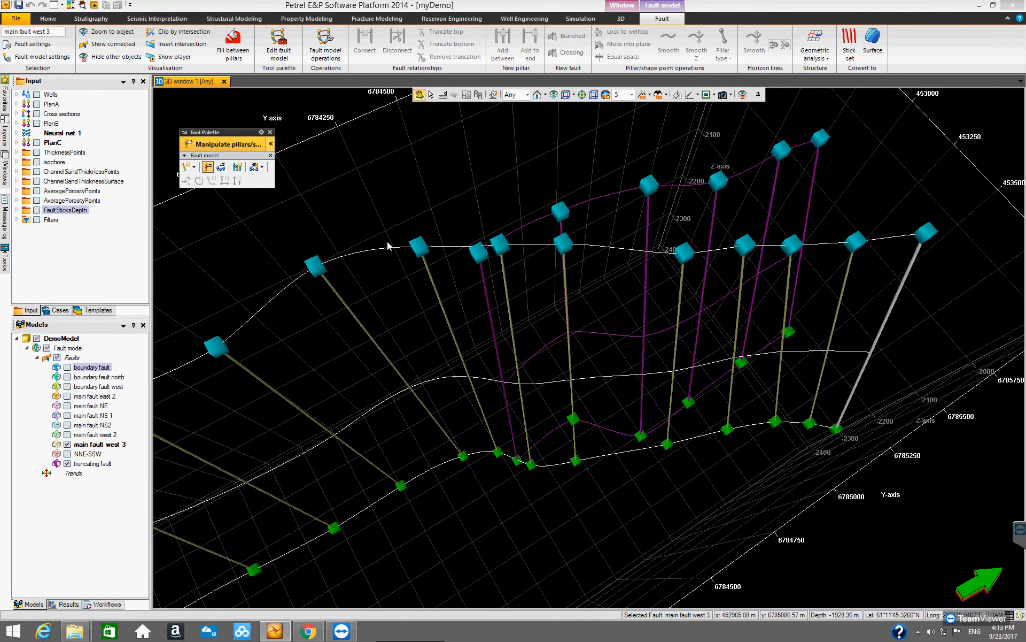
{"action": "left_click", "coordinate": [644, 341]}
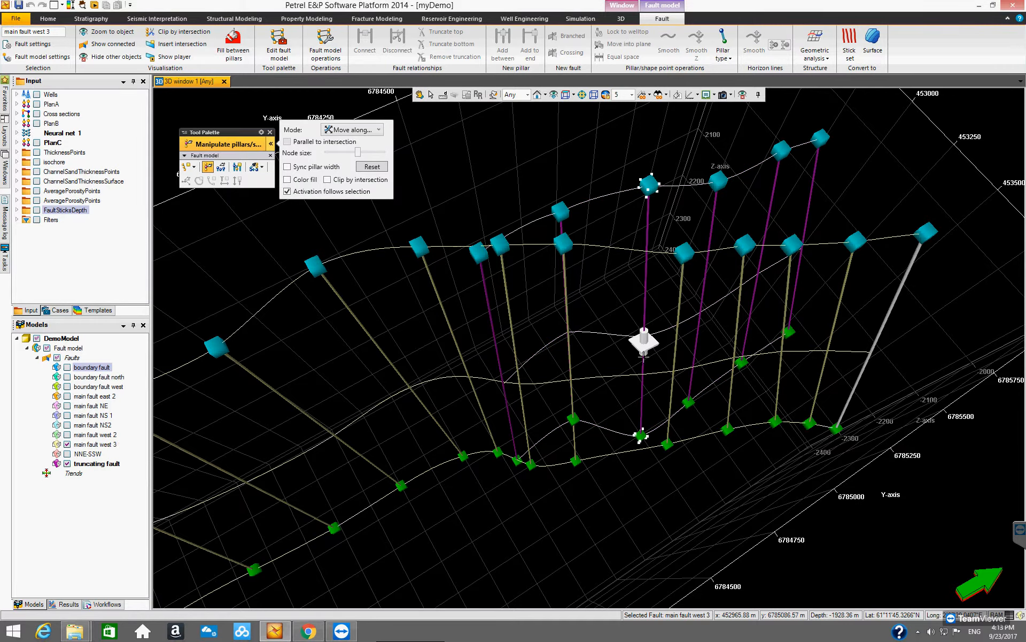
{"action": "left_click_drag", "start_coordinate": [652, 344], "coordinate": [676, 339]}
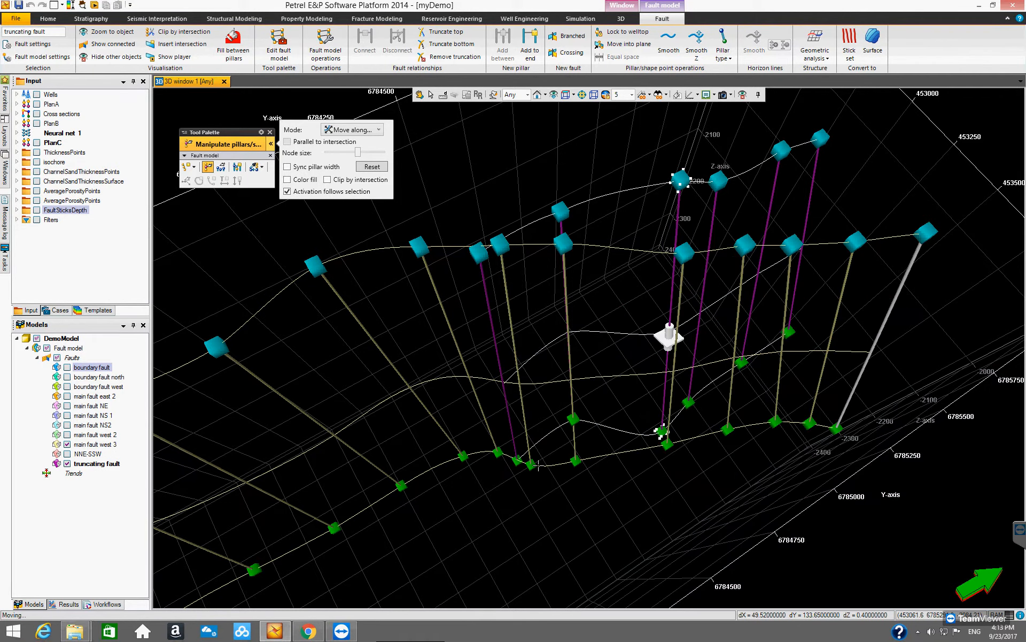
{"action": "left_click", "coordinate": [522, 404]}
{"action": "left_click_drag", "start_coordinate": [514, 402], "coordinate": [501, 404]}
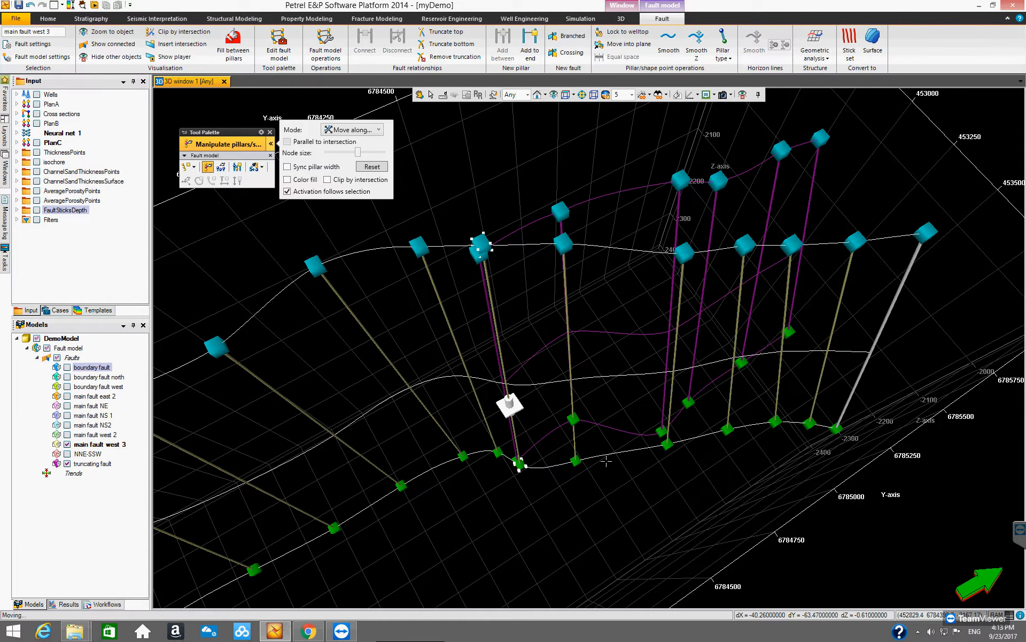
Truncate the bottom of the truncating fault's third pillar against the neighbouring main fault west 3 pillar.
{"action": "key", "text": "Escape"}
{"action": "left_click_drag", "start_coordinate": [626, 470], "coordinate": [646, 443]}
{"action": "left_click_drag", "start_coordinate": [629, 443], "coordinate": [539, 424]}
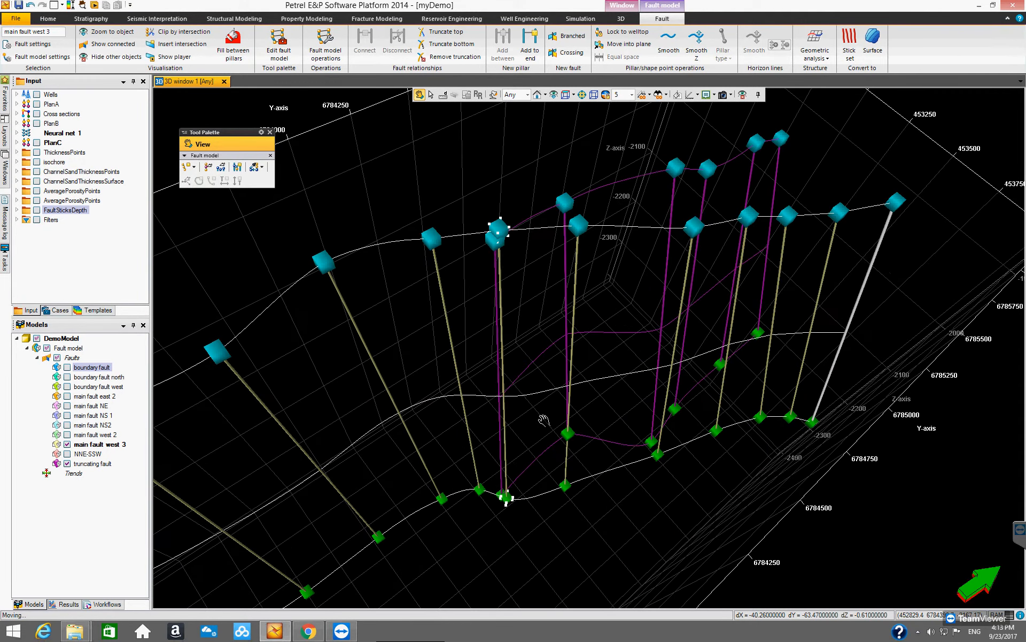
{"action": "left_click", "coordinate": [208, 166]}
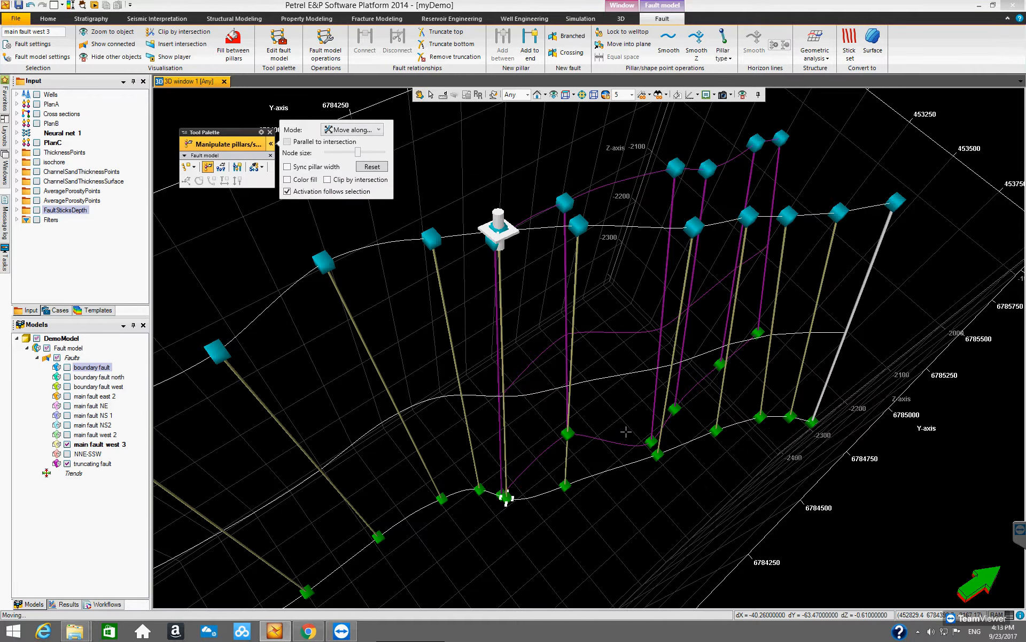
{"action": "left_click", "coordinate": [654, 403]}
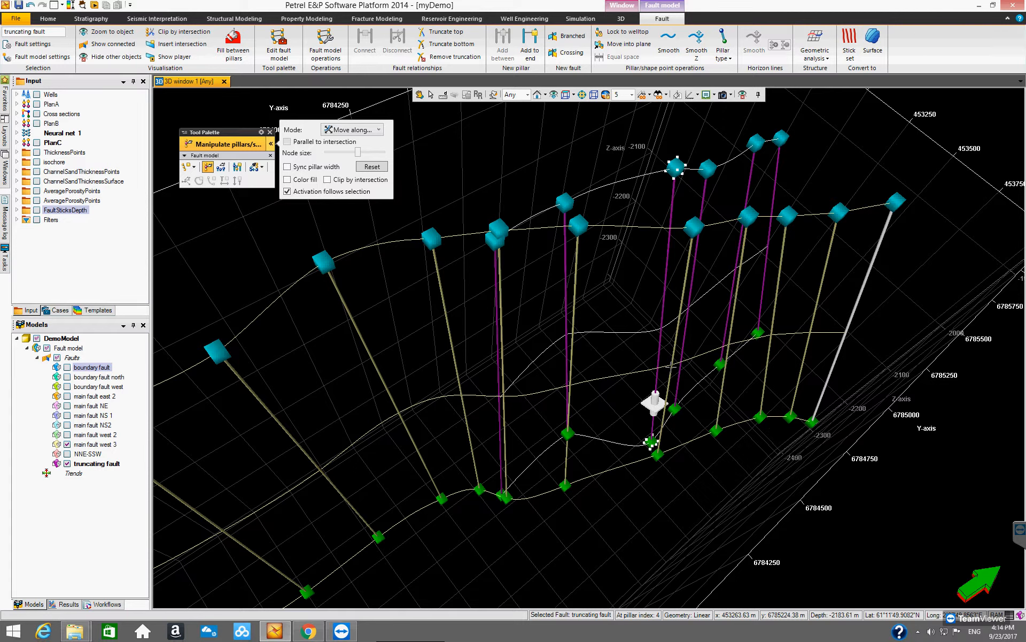
{"action": "left_click", "coordinate": [671, 367]}
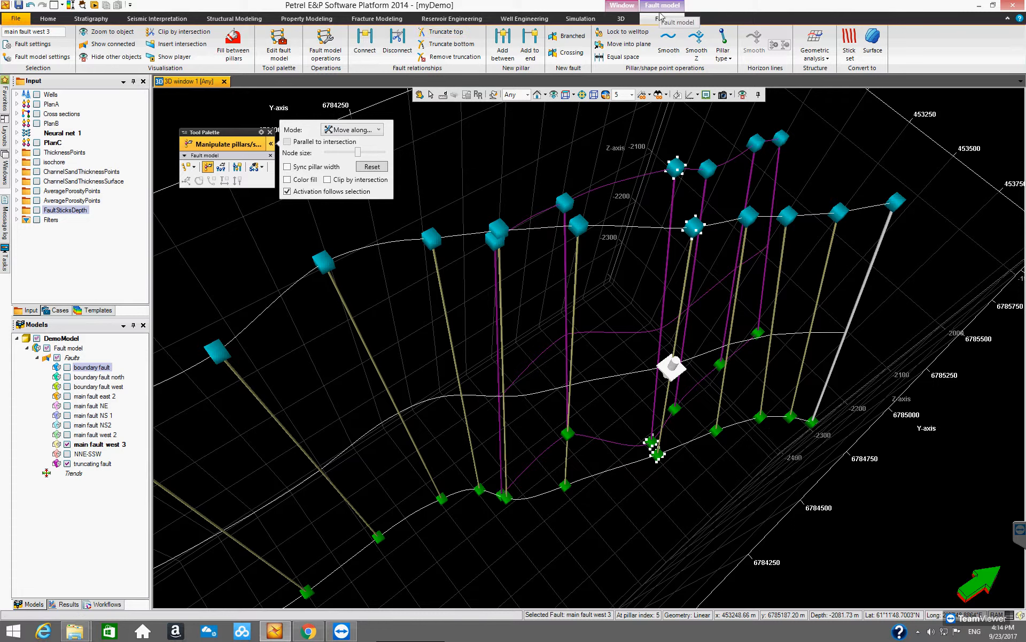
{"action": "left_click", "coordinate": [448, 47]}
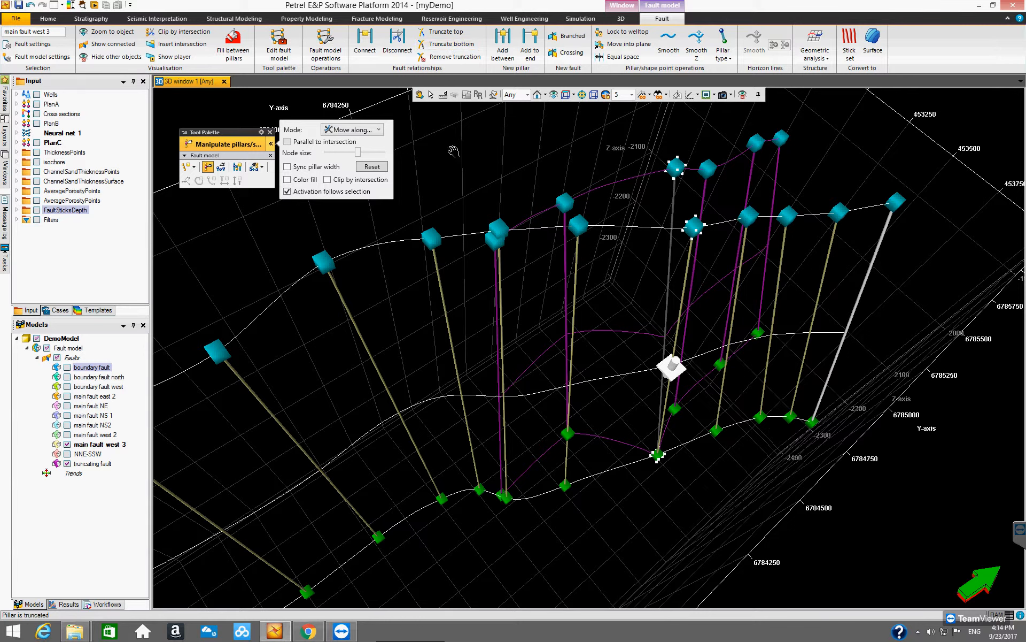
Move the truncated pillar's bottom point slightly up along the main fault west 3 pillar it ends on.
{"action": "key", "text": "Escape"}
{"action": "left_click_drag", "start_coordinate": [727, 365], "coordinate": [584, 208]}
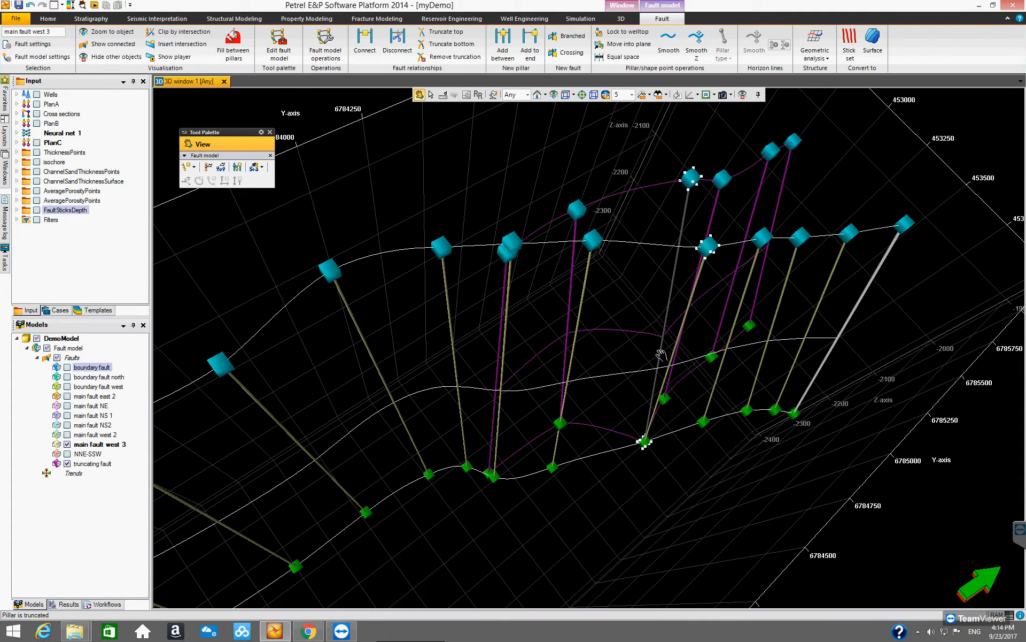
{"action": "scroll", "coordinate": [661, 355], "scroll_direction": "up", "scroll_amount": 3}
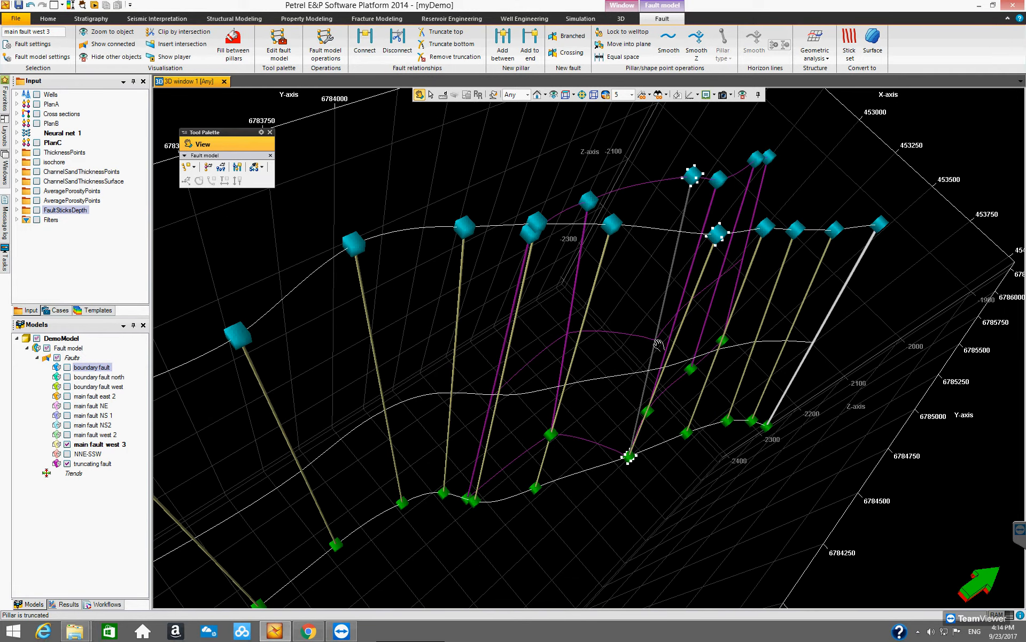
{"action": "scroll", "coordinate": [660, 347], "scroll_direction": "up", "scroll_amount": 1}
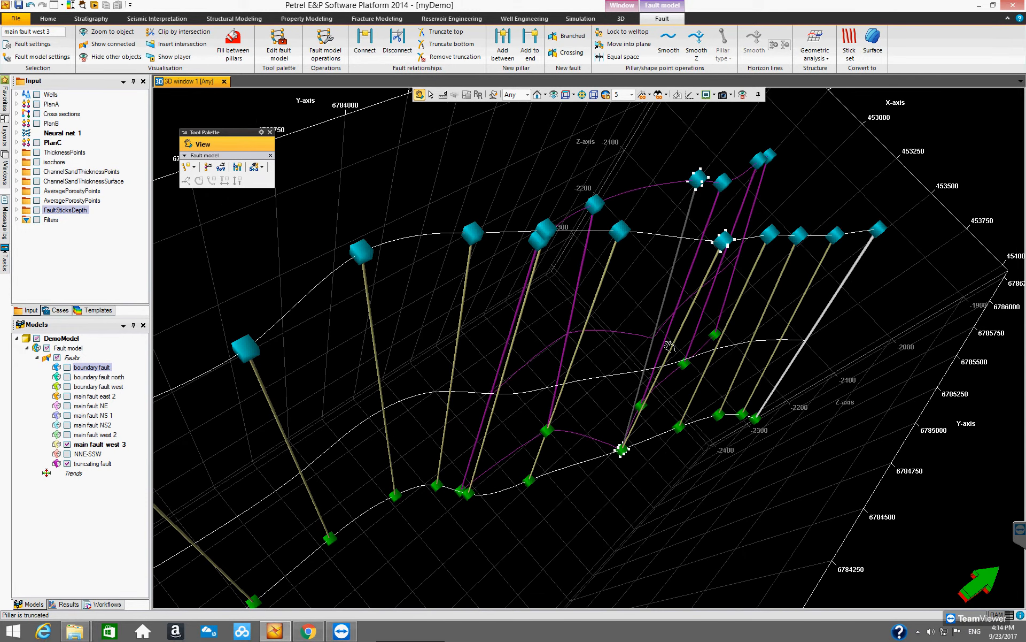
{"action": "left_click_drag", "start_coordinate": [633, 363], "coordinate": [673, 286]}
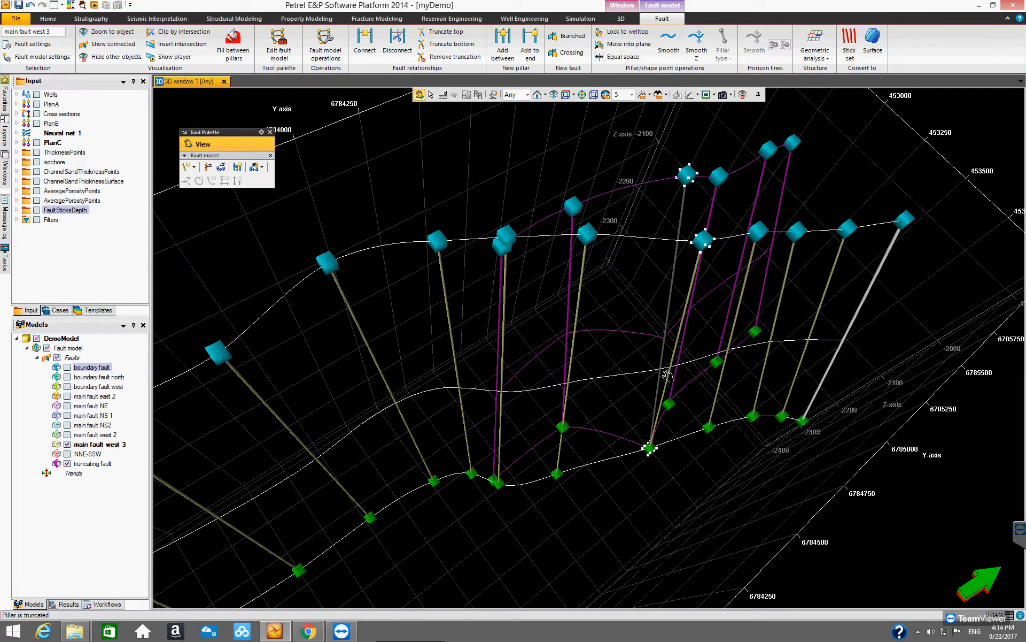
{"action": "left_click_drag", "start_coordinate": [681, 432], "coordinate": [598, 362]}
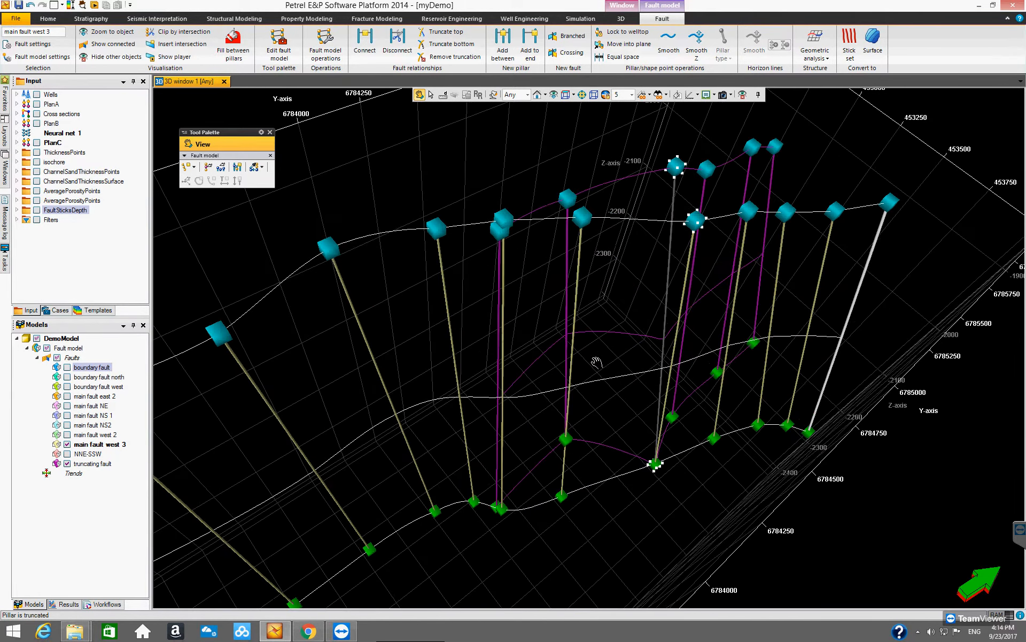
{"action": "left_click", "coordinate": [208, 167]}
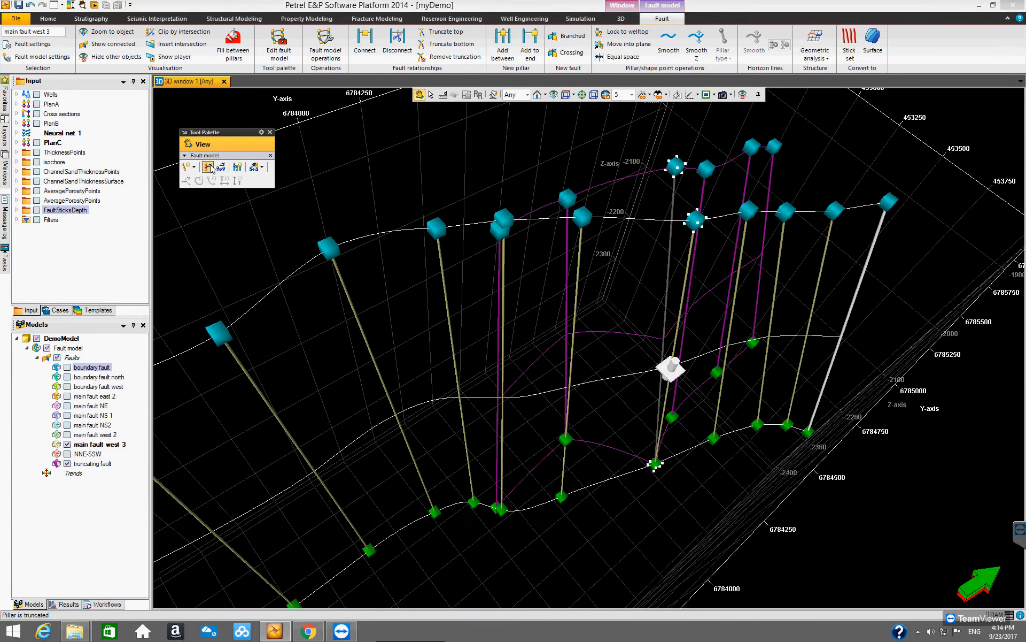
{"action": "left_click", "coordinate": [664, 306]}
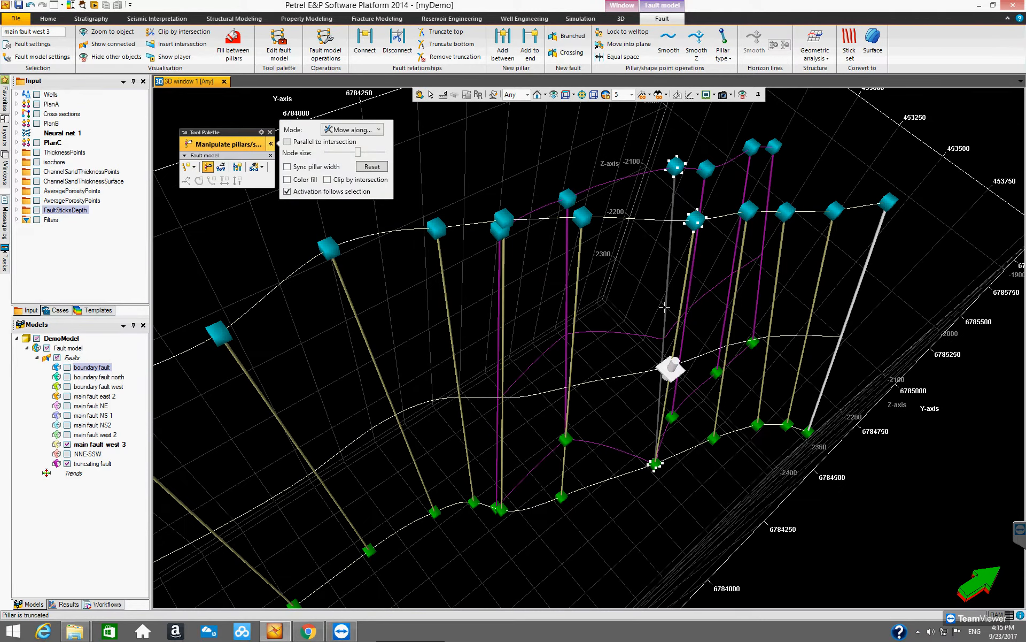
{"action": "left_click", "coordinate": [655, 464]}
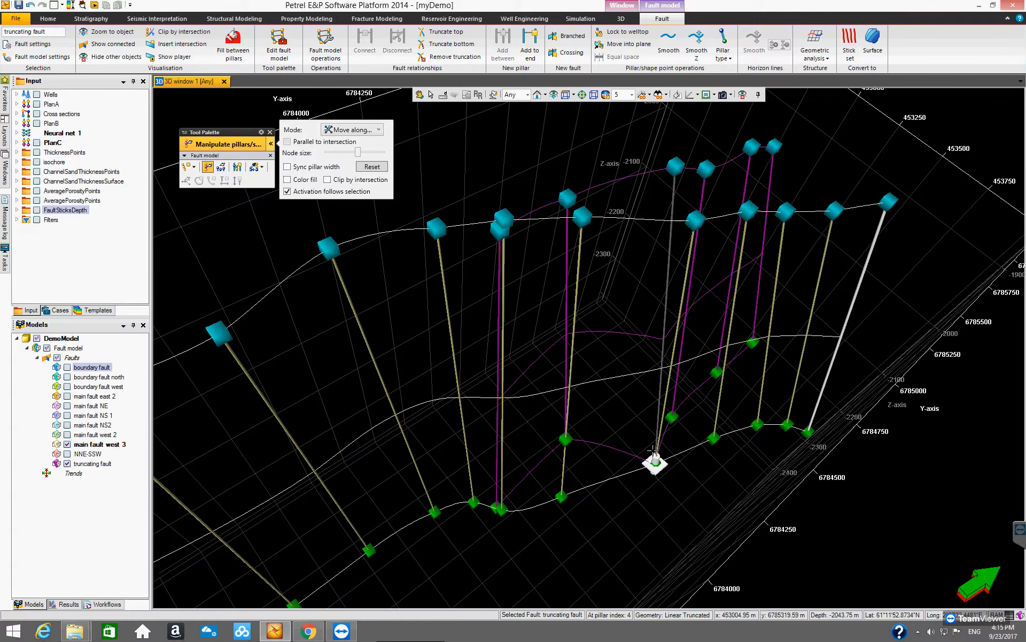
{"action": "left_click_drag", "start_coordinate": [655, 460], "coordinate": [658, 459]}
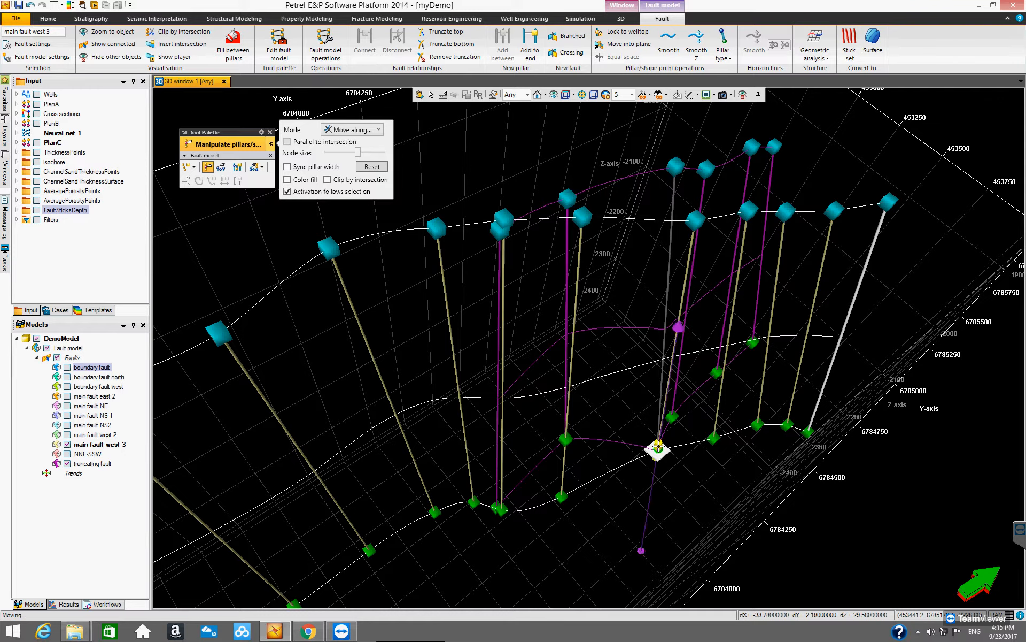
{"action": "left_click_drag", "start_coordinate": [659, 453], "coordinate": [661, 426]}
{"action": "left_click", "coordinate": [658, 448]}
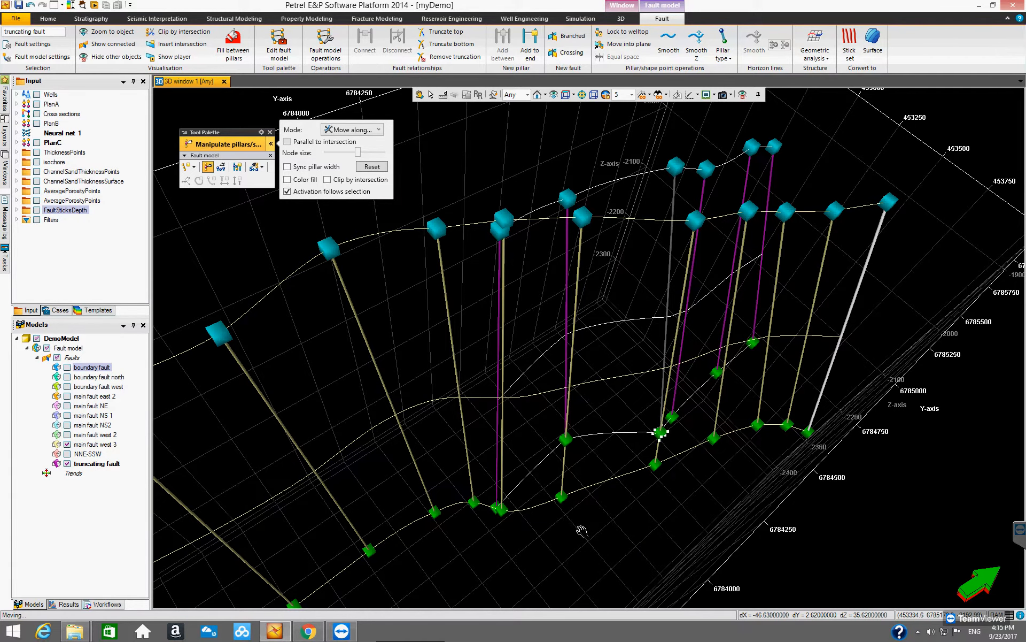
Truncate the bottom of the truncating fault's next pillar against its main fault west 3 neighbour and lower its bottom point slightly.
{"action": "key", "text": "v"}
{"action": "left_click_drag", "start_coordinate": [607, 532], "coordinate": [569, 332]}
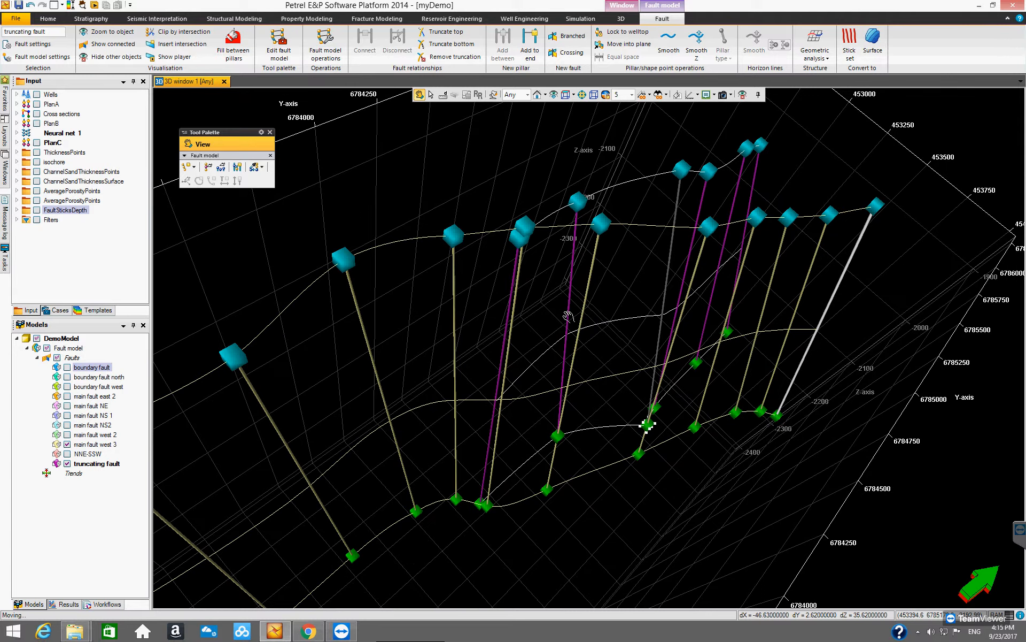
{"action": "left_click_drag", "start_coordinate": [606, 438], "coordinate": [579, 335]}
{"action": "left_click", "coordinate": [208, 166]}
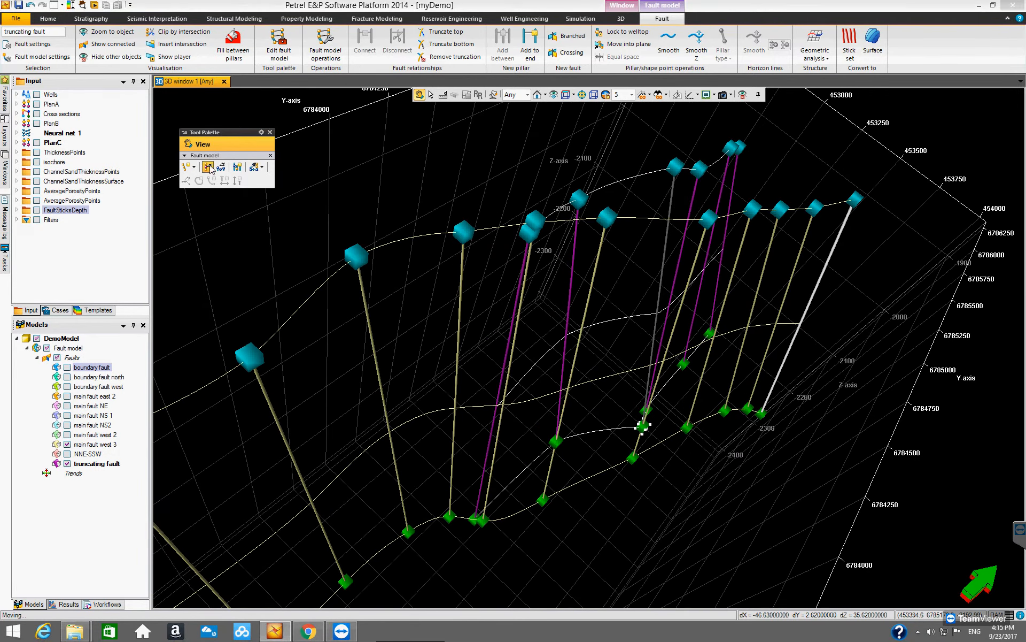
{"action": "left_click", "coordinate": [567, 322]}
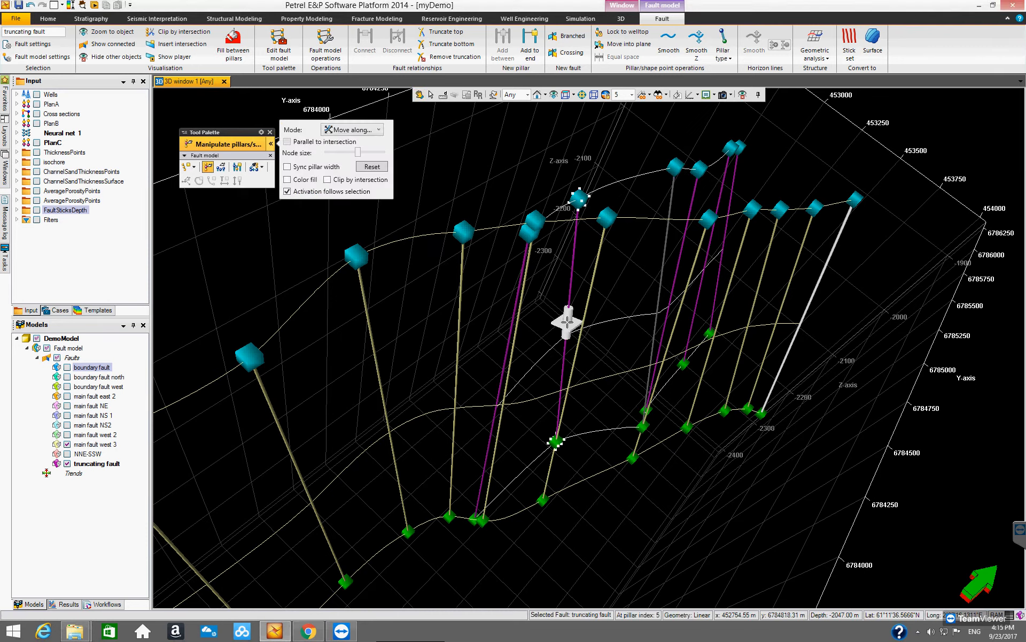
{"action": "left_click", "coordinate": [592, 287]}
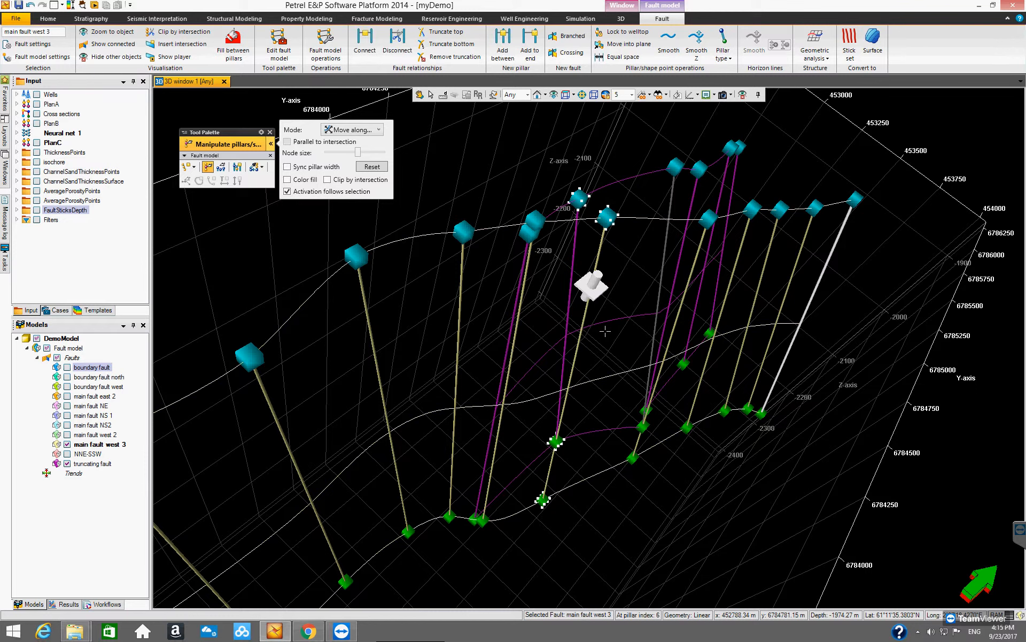
{"action": "left_click", "coordinate": [434, 45]}
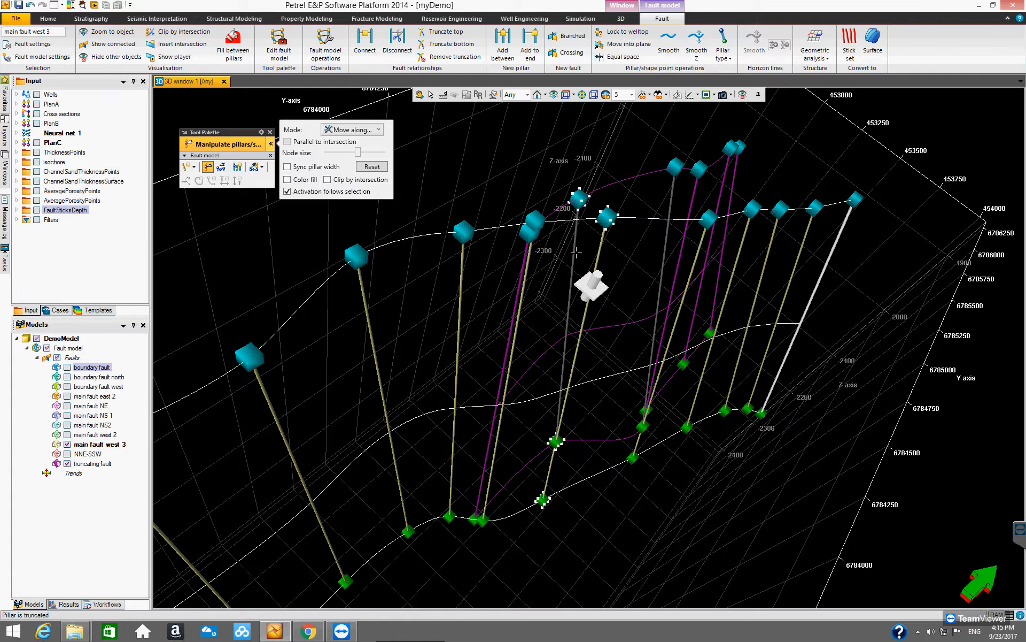
{"action": "left_click", "coordinate": [556, 442]}
{"action": "left_click_drag", "start_coordinate": [556, 438], "coordinate": [554, 451]}
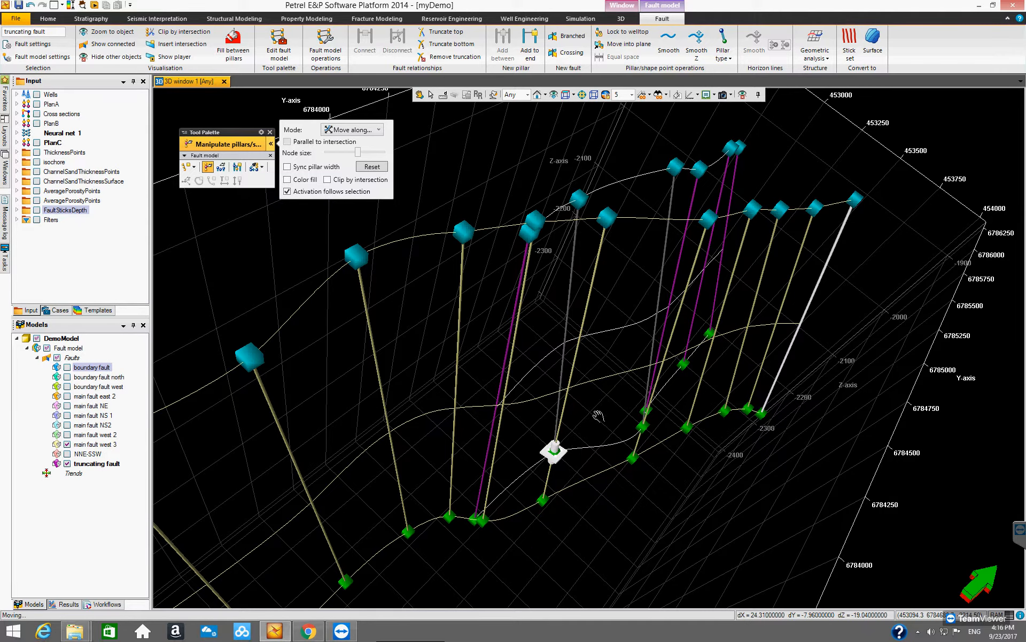
Turn on the fill between pillars and inspect how the truncated fault meets main fault west 3, briefly using a light background.
{"action": "key", "text": "v"}
{"action": "left_click_drag", "start_coordinate": [609, 374], "coordinate": [540, 440]}
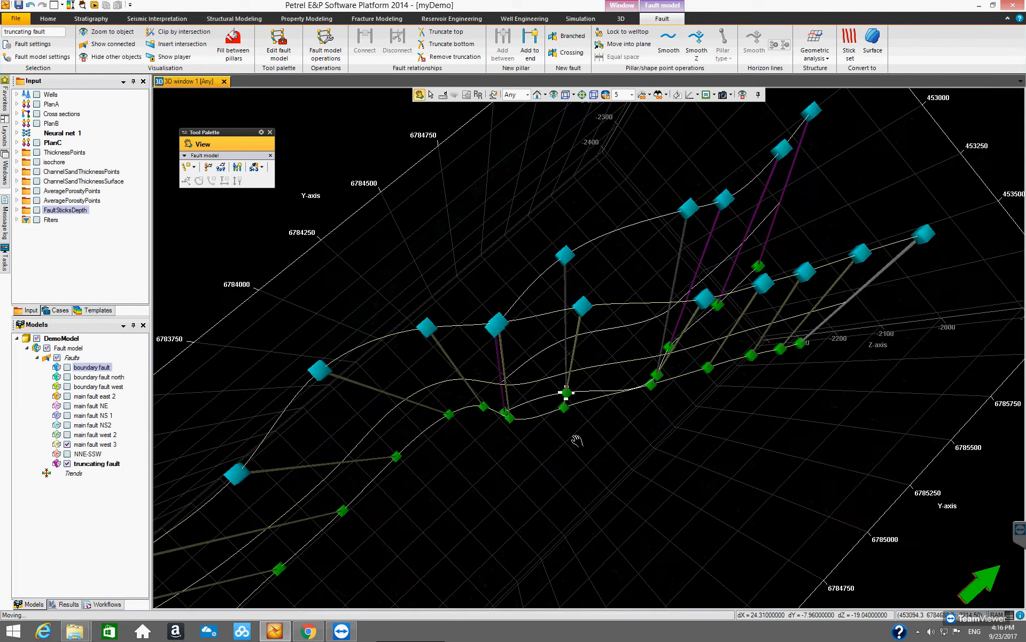
{"action": "left_click", "coordinate": [233, 53]}
{"action": "left_click_drag", "start_coordinate": [634, 449], "coordinate": [578, 438]}
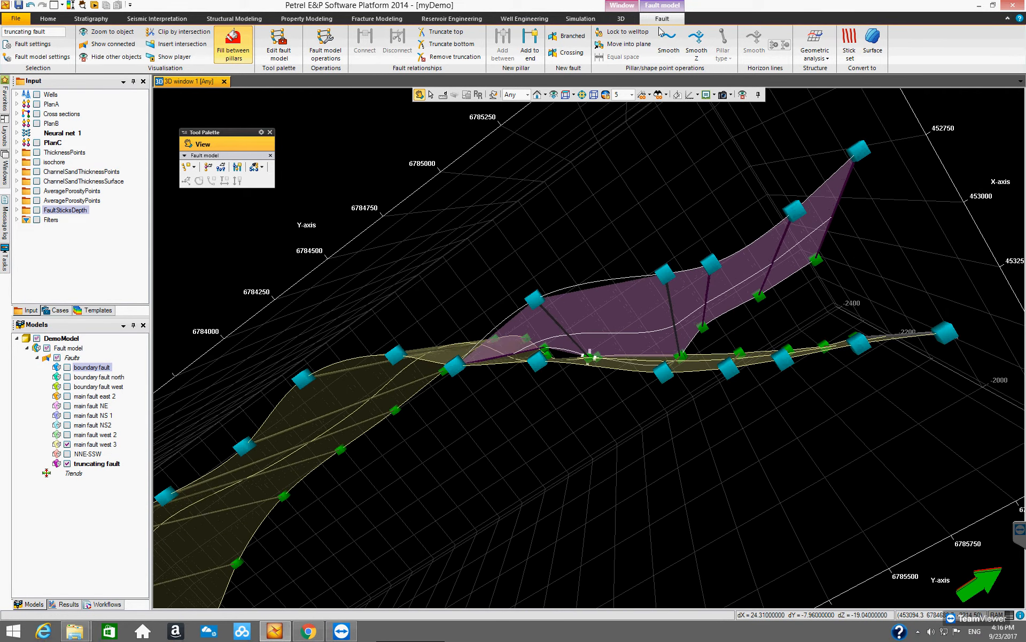
{"action": "left_click", "coordinate": [677, 95]}
{"action": "left_click_drag", "start_coordinate": [606, 340], "coordinate": [619, 371]}
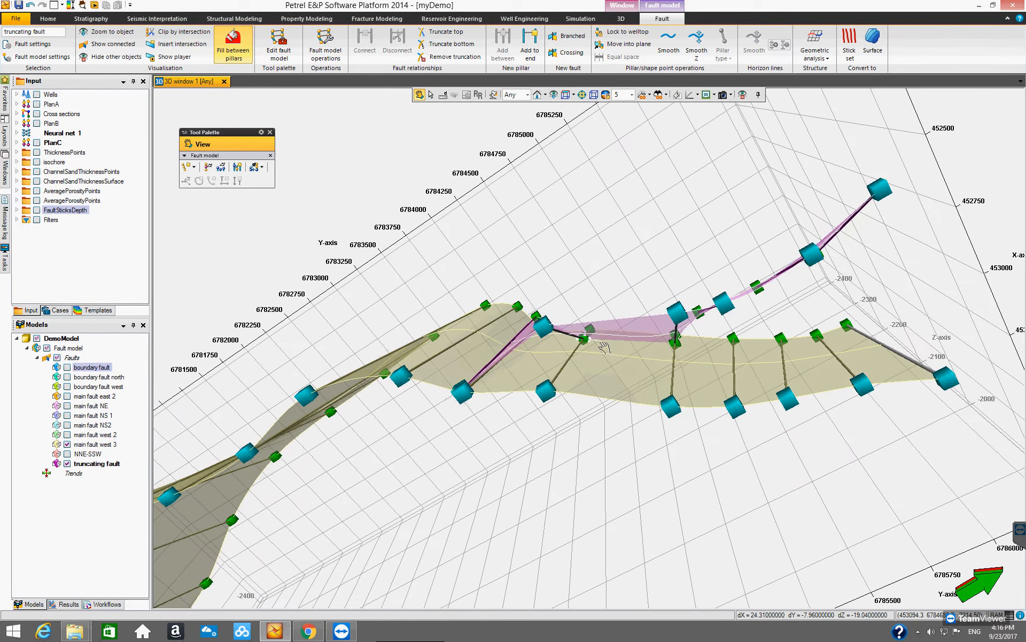
{"action": "left_click_drag", "start_coordinate": [625, 304], "coordinate": [600, 358]}
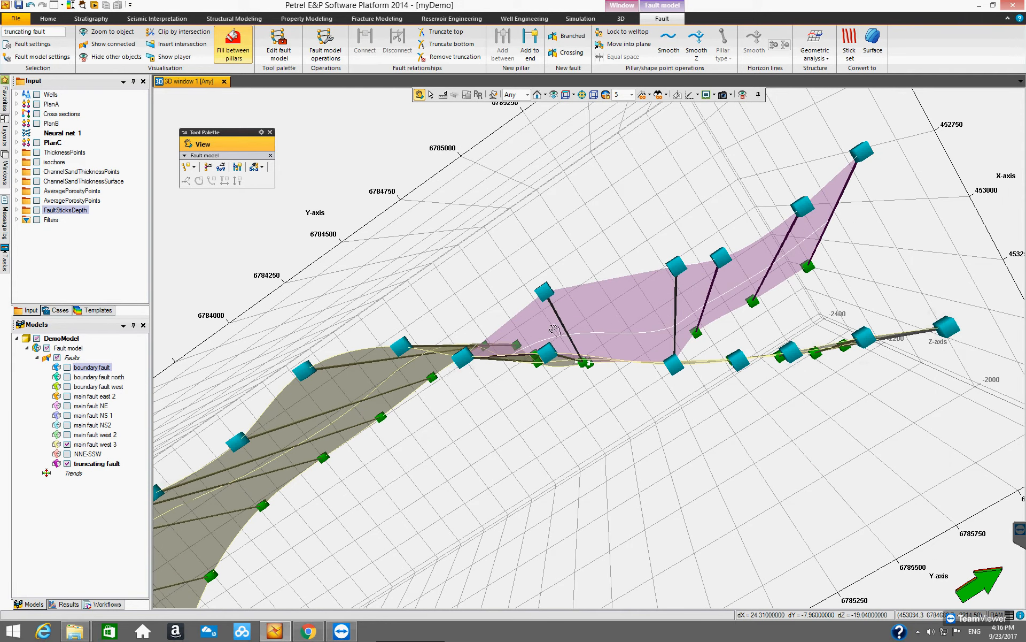
{"action": "left_click", "coordinate": [677, 94]}
Lower the bottom points of both truncated pillars a little along main fault west 3 to smooth the truncating fault's lower edge.
{"action": "left_click_drag", "start_coordinate": [637, 356], "coordinate": [608, 439]}
{"action": "left_click_drag", "start_coordinate": [608, 387], "coordinate": [615, 474]}
{"action": "left_click_drag", "start_coordinate": [679, 477], "coordinate": [556, 469]}
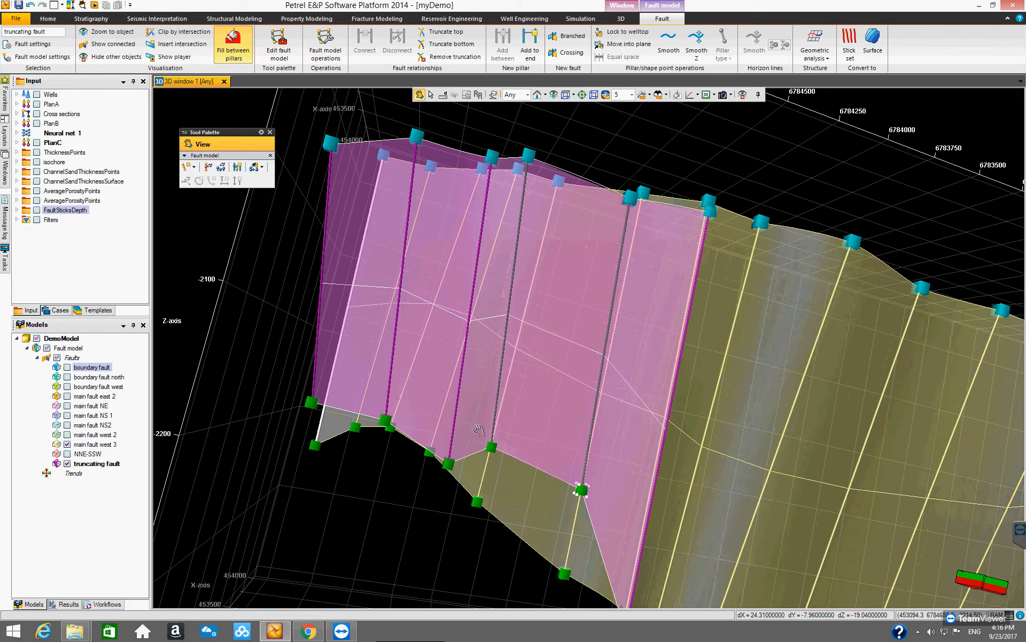
{"action": "left_click", "coordinate": [208, 168]}
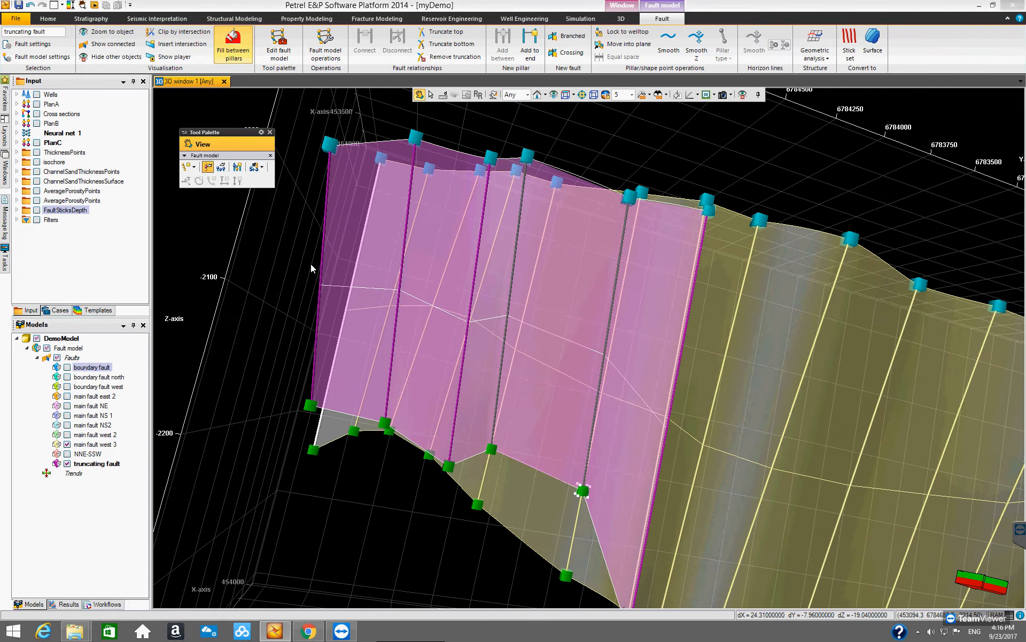
{"action": "left_click", "coordinate": [492, 450]}
{"action": "left_click_drag", "start_coordinate": [487, 467], "coordinate": [485, 472]}
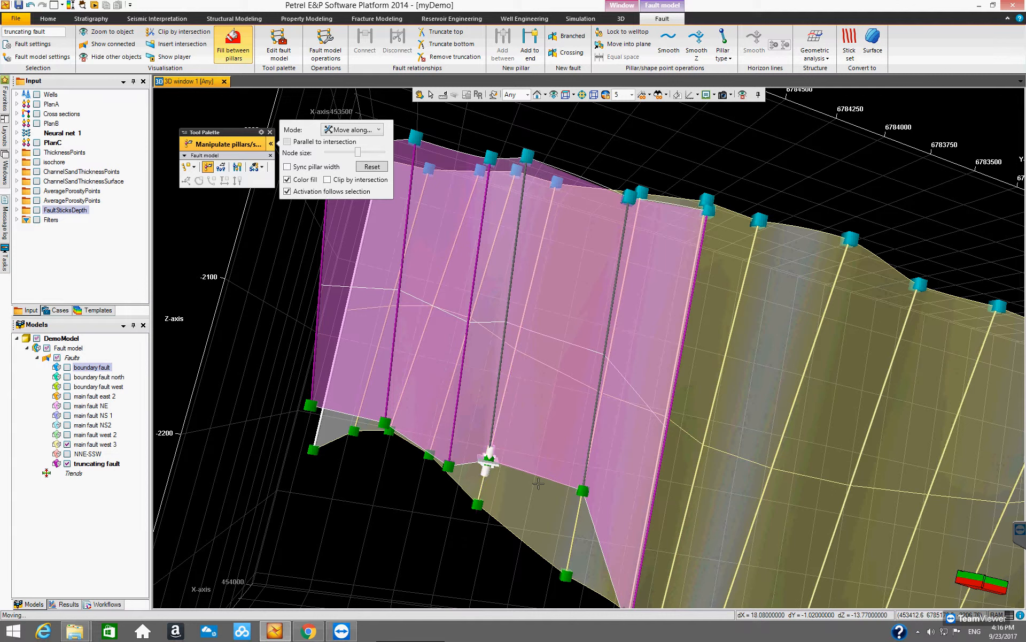
{"action": "left_click", "coordinate": [582, 491]}
{"action": "left_click_drag", "start_coordinate": [578, 510], "coordinate": [577, 519]}
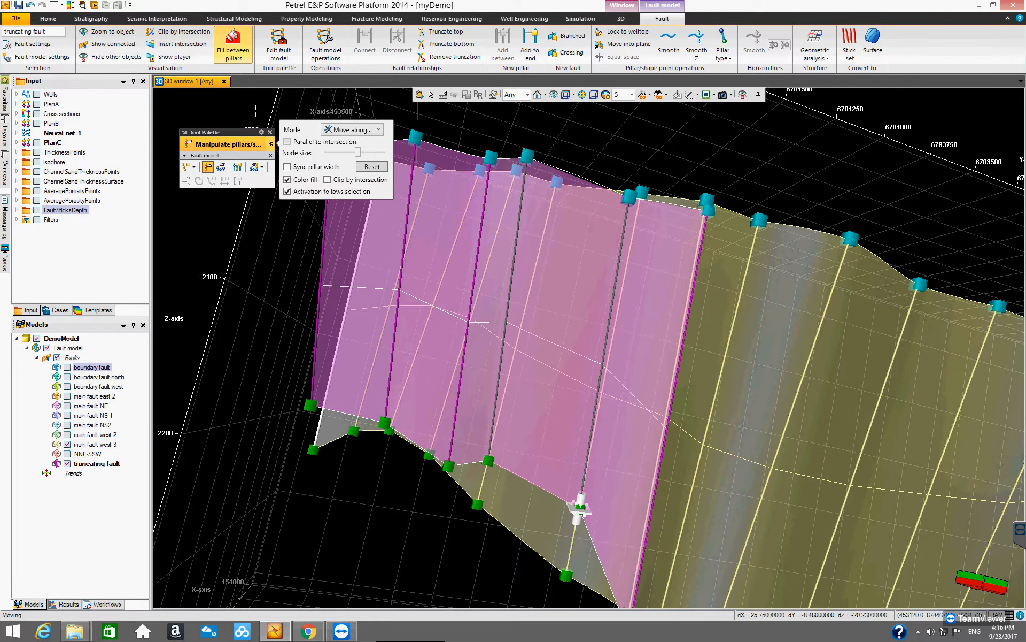
Connect the truncating fault's end pillar to the adjacent main fault west 3 pillar with the Extend fault 'truncating fault' option.
{"action": "key", "text": "v"}
{"action": "left_click_drag", "start_coordinate": [708, 410], "coordinate": [515, 464]}
{"action": "left_click", "coordinate": [207, 167]}
{"action": "left_click", "coordinate": [530, 320]}
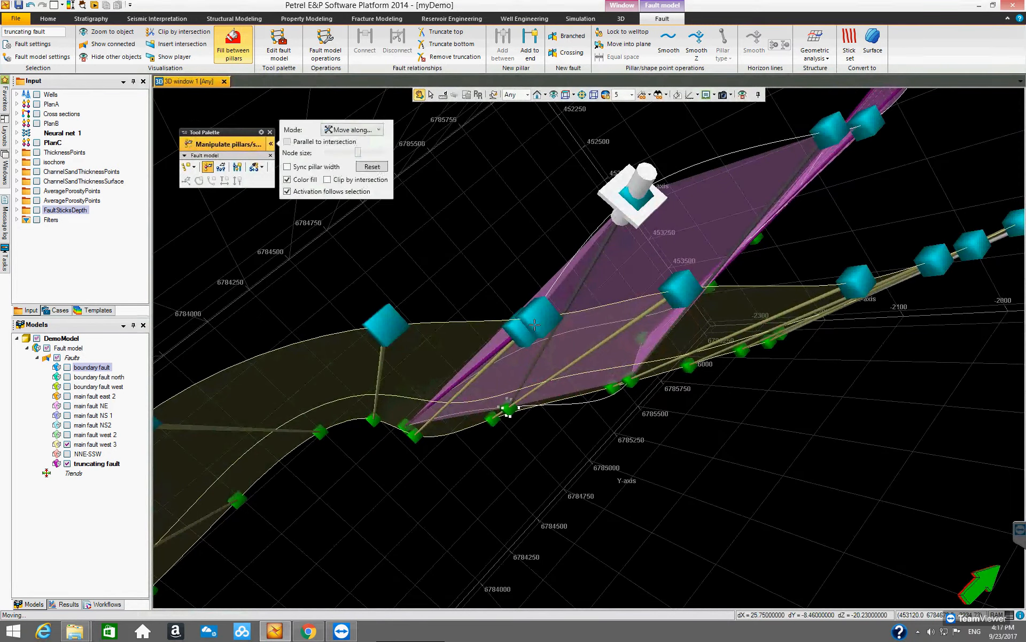
{"action": "left_click", "coordinate": [506, 336]}
{"action": "left_click", "coordinate": [537, 319]}
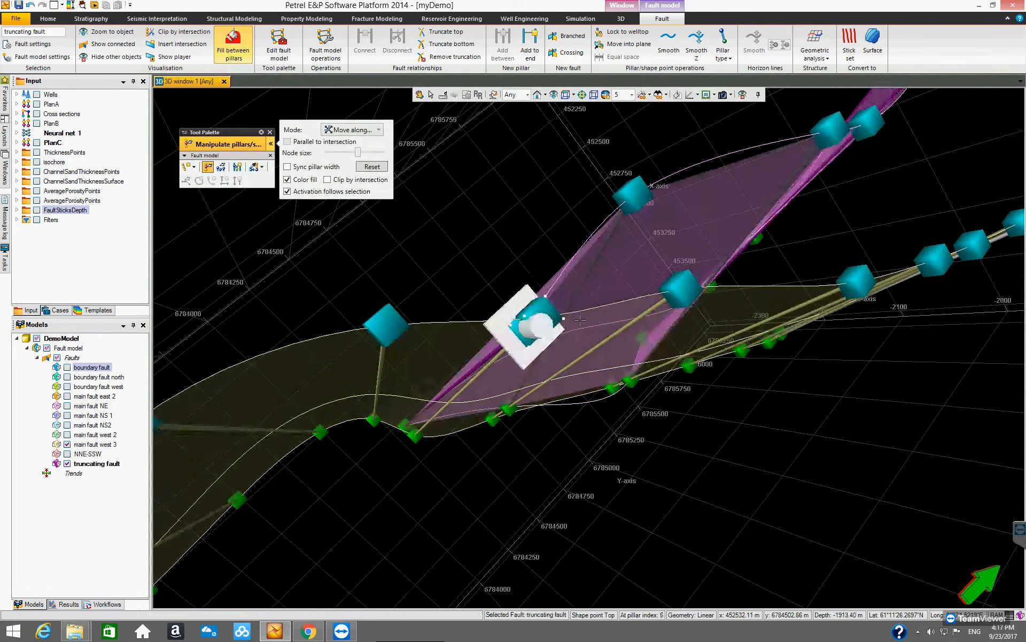
{"action": "left_click", "coordinate": [365, 42]}
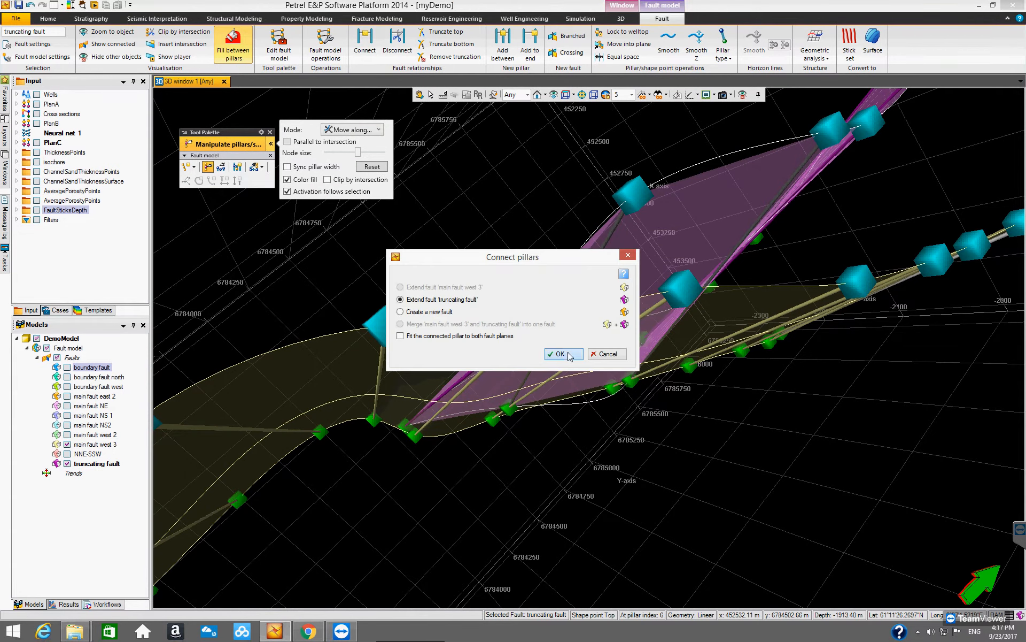
{"action": "left_click", "coordinate": [570, 355]}
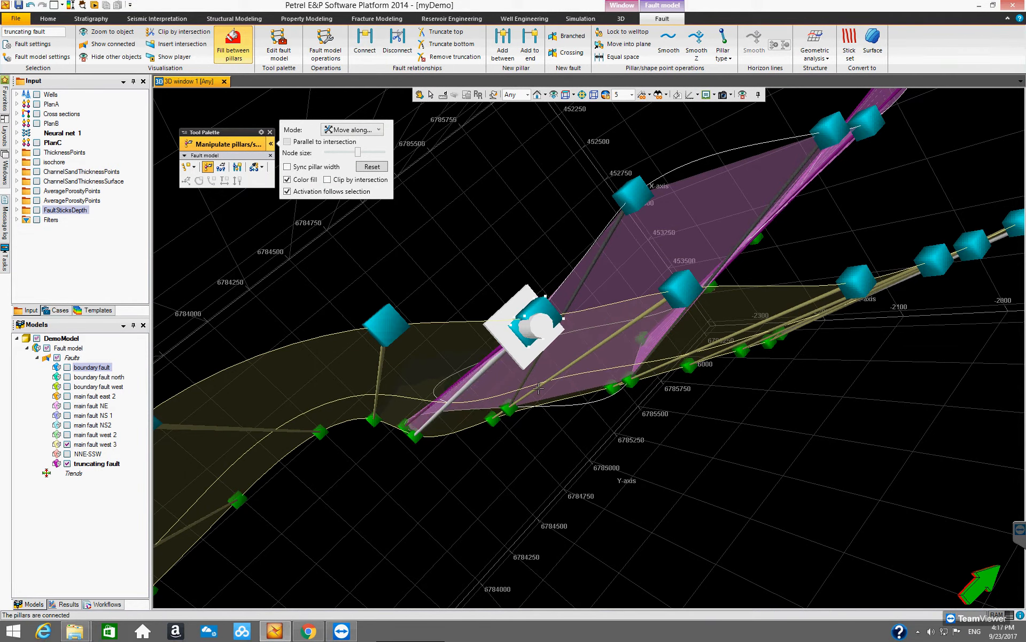
{"action": "key", "text": "Escape"}
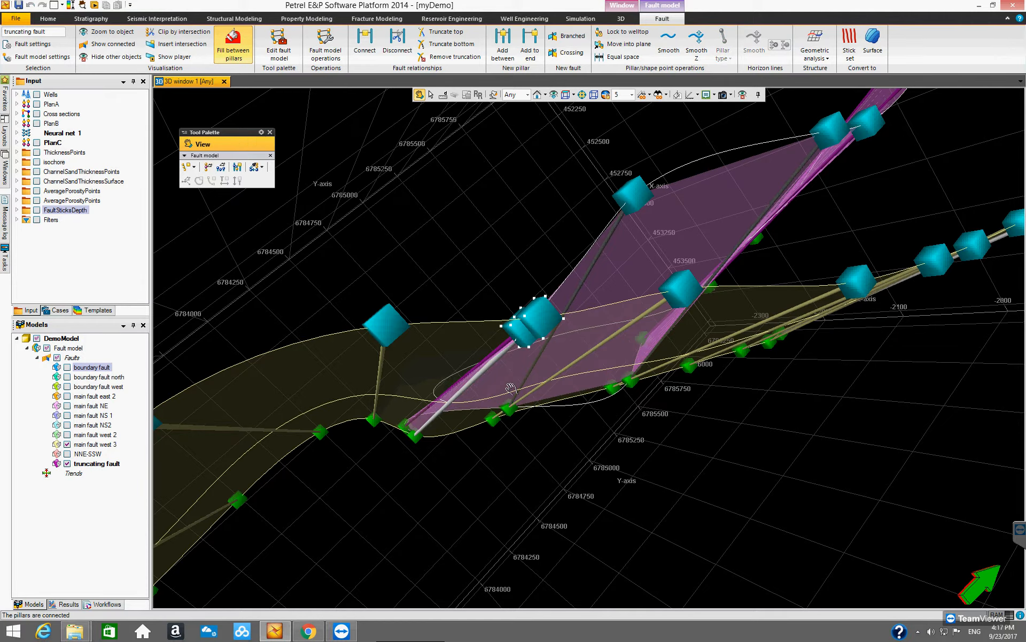
{"action": "mouse_move", "coordinate": [547, 404]}
{"action": "left_mouse_down"}
{"action": "mouse_move", "coordinate": [596, 444]}
{"action": "mouse_move", "coordinate": [537, 449]}
{"action": "mouse_move", "coordinate": [552, 403]}
{"action": "left_mouse_up"}
{"action": "left_click", "coordinate": [209, 166]}
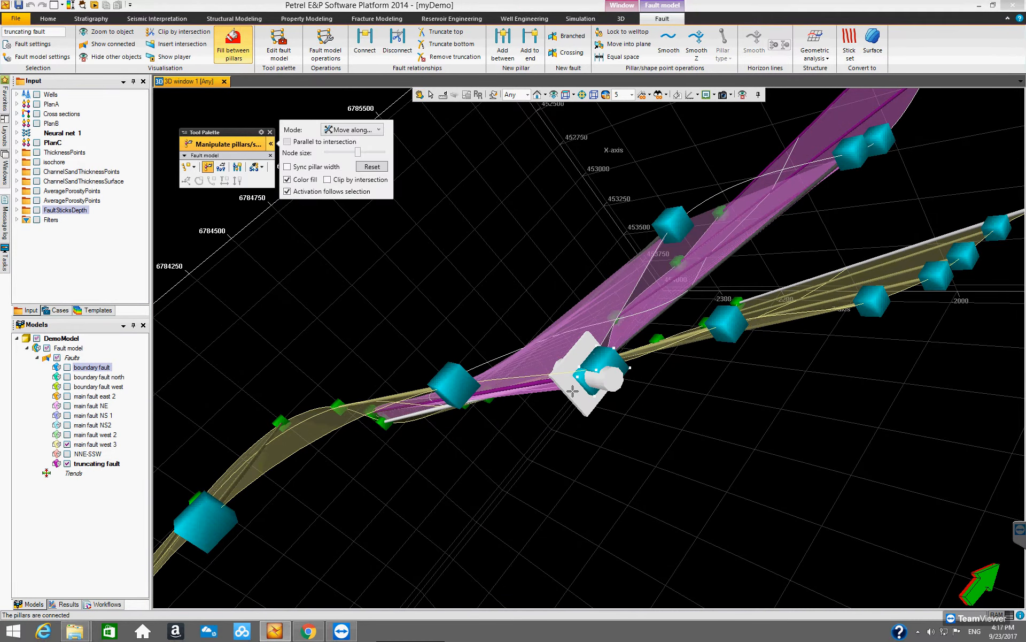
Delete the truncating fault's surplus pillar beside its connection with main fault west 3.
{"action": "left_click", "coordinate": [572, 391]}
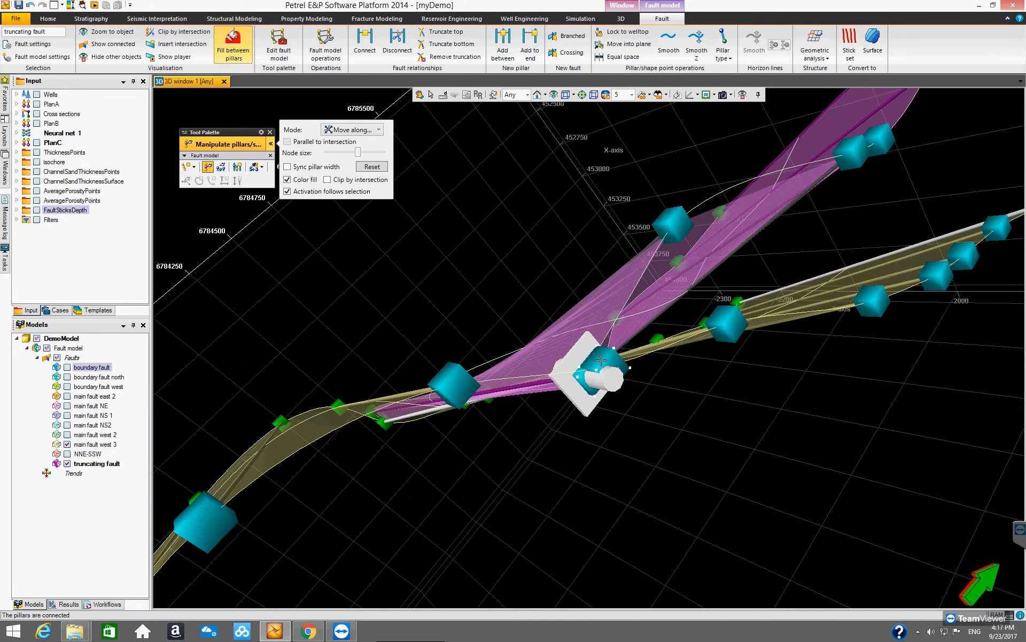
{"action": "left_click", "coordinate": [580, 373]}
{"action": "left_click", "coordinate": [564, 385]}
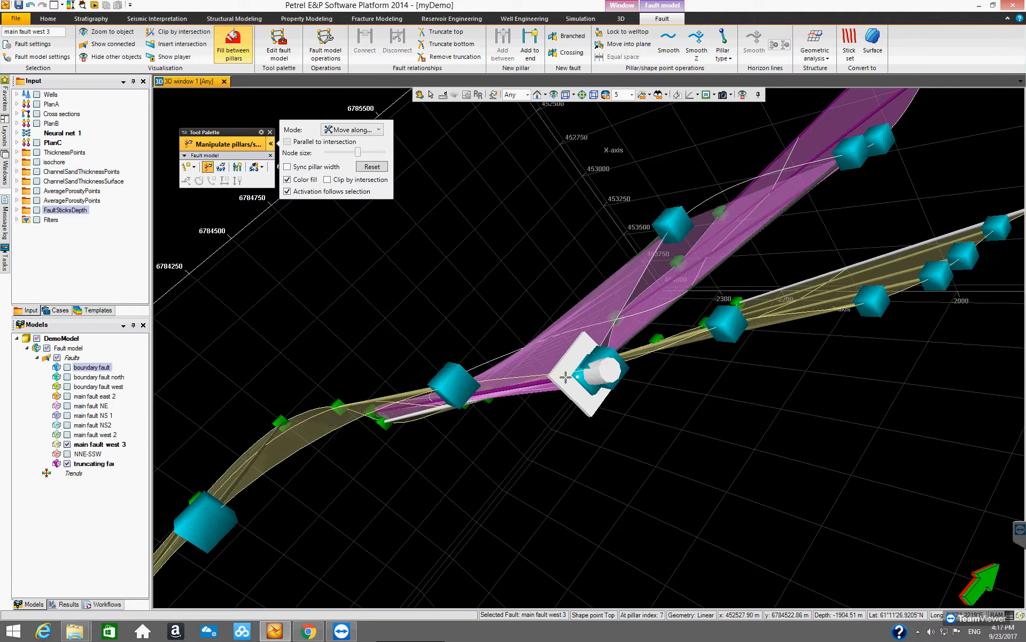
{"action": "key", "text": "Delete"}
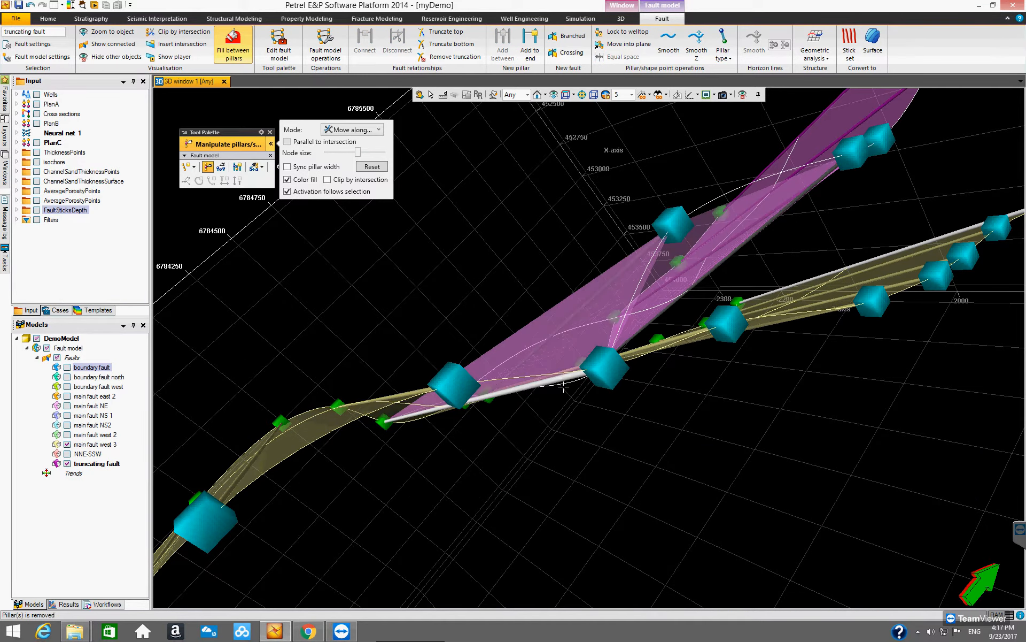
{"action": "key", "text": "Escape"}
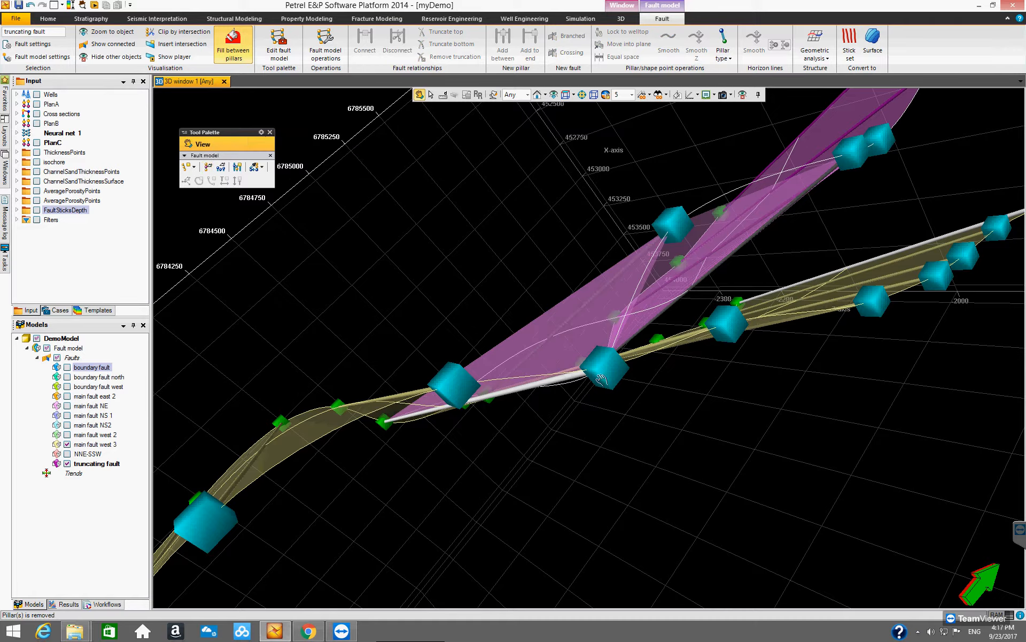
Truncate the bottom of the pillar shared by the truncating fault and main fault west 3, and raise its truncation point slightly.
{"action": "left_click_drag", "start_coordinate": [591, 347], "coordinate": [523, 385]}
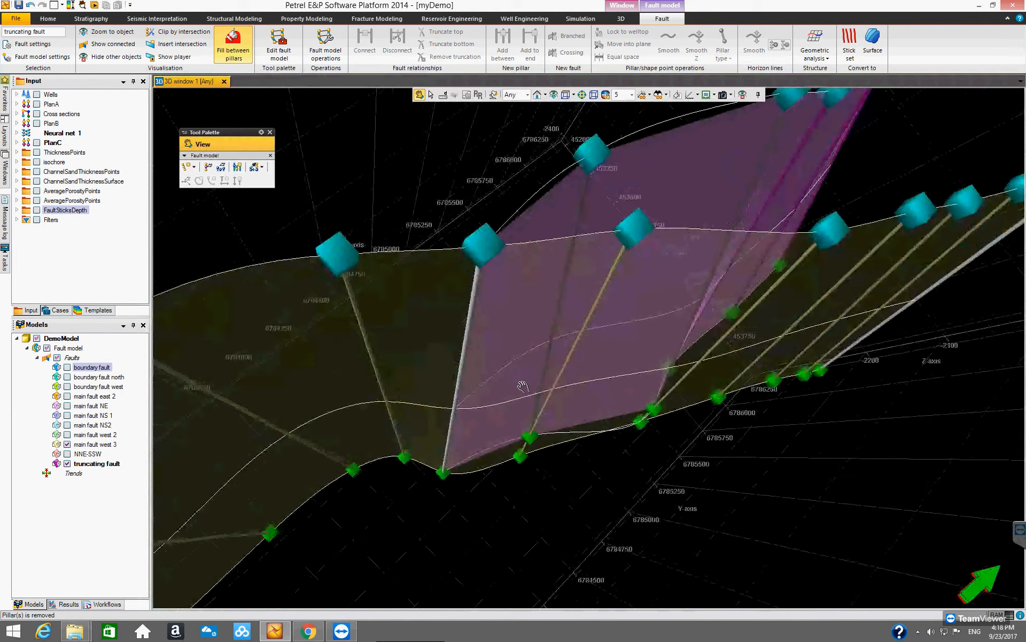
{"action": "left_click", "coordinate": [208, 167]}
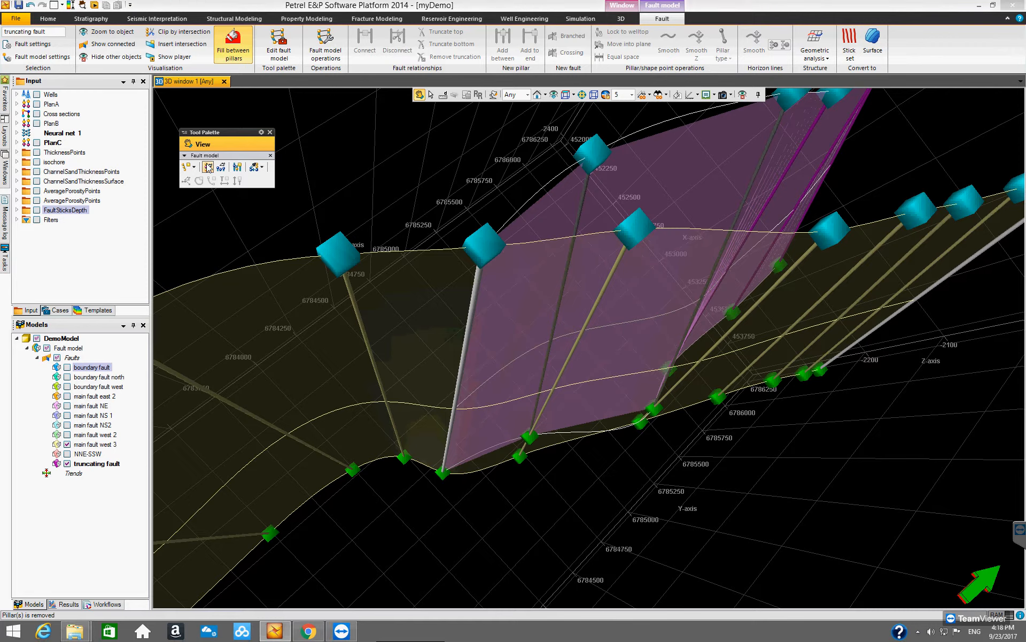
{"action": "left_click", "coordinate": [484, 245]}
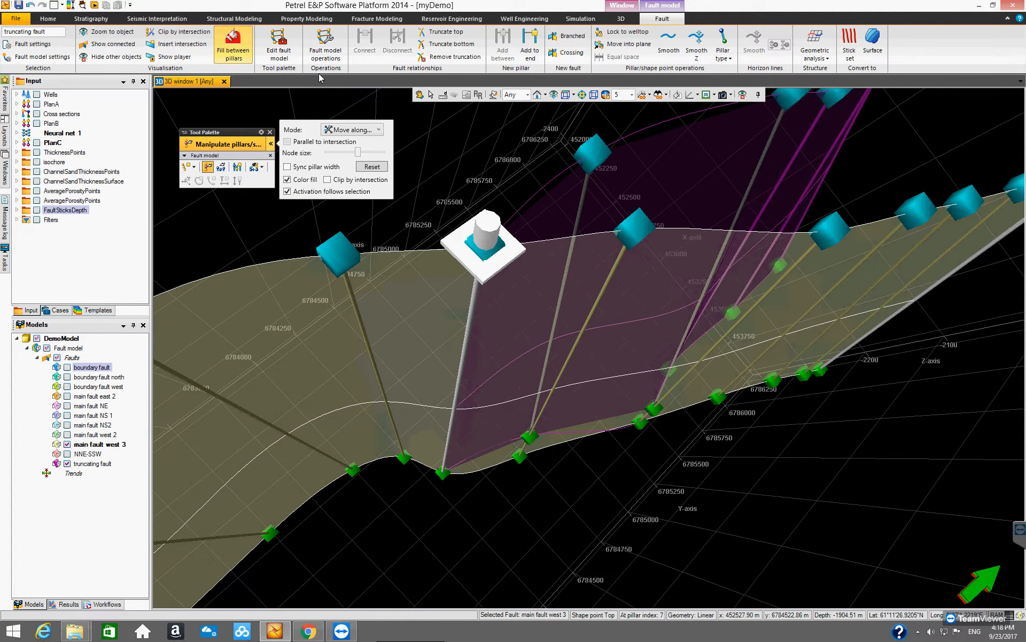
{"action": "left_click", "coordinate": [452, 44]}
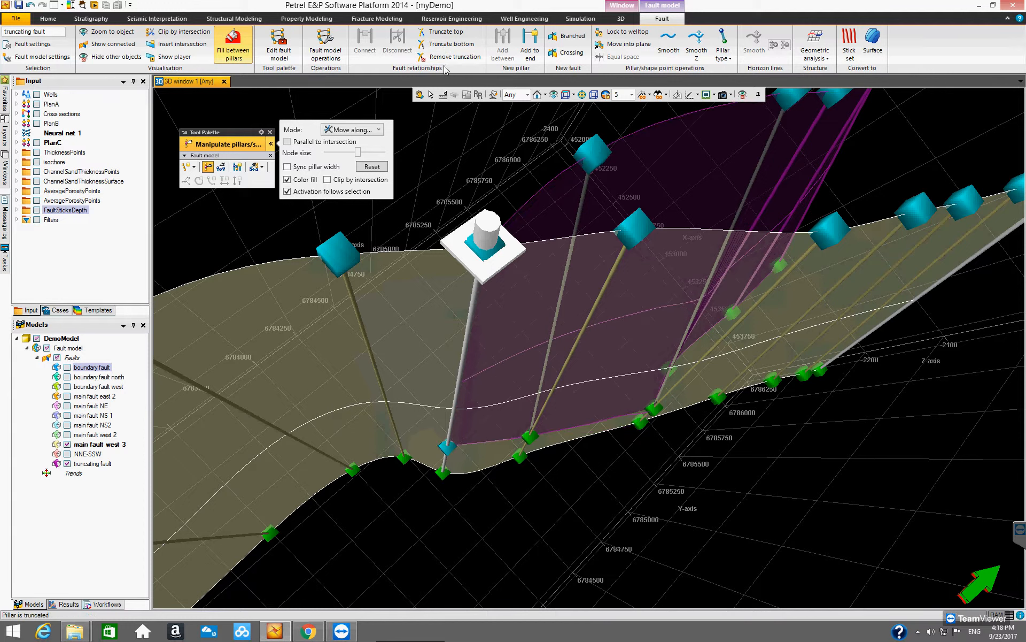
{"action": "left_click", "coordinate": [447, 446]}
{"action": "left_click_drag", "start_coordinate": [447, 441], "coordinate": [448, 445]}
{"action": "key", "text": "Escape"}
Lower the shared pillar's truncation point by about 53 m to line up with the truncating fault's lower edge.
{"action": "left_click_drag", "start_coordinate": [508, 513], "coordinate": [588, 501]}
{"action": "left_click_drag", "start_coordinate": [672, 508], "coordinate": [663, 482]}
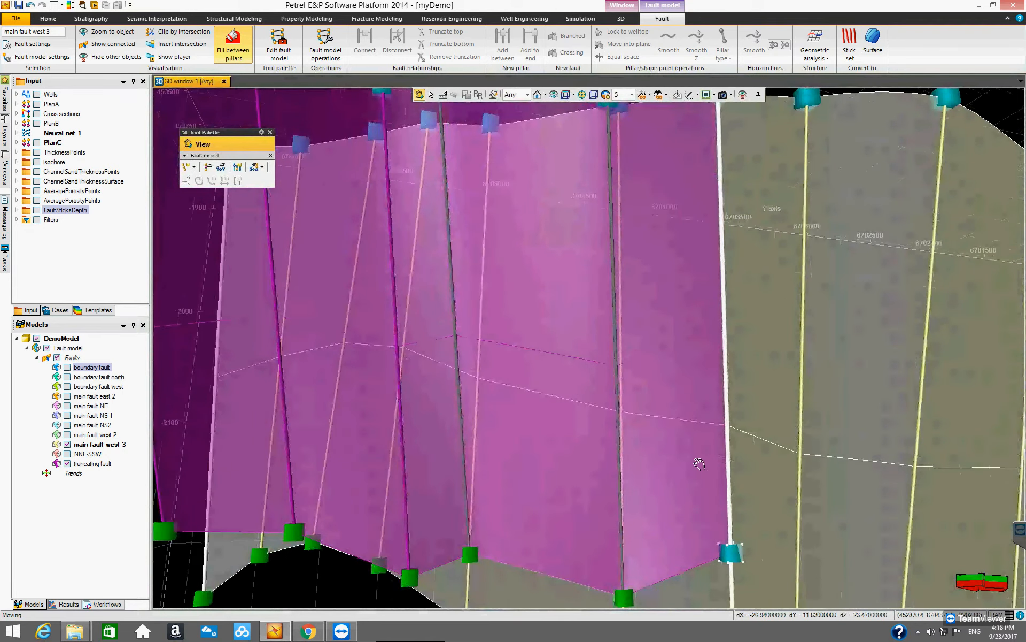
{"action": "left_click_drag", "start_coordinate": [653, 359], "coordinate": [317, 350]}
{"action": "left_click", "coordinate": [209, 164]}
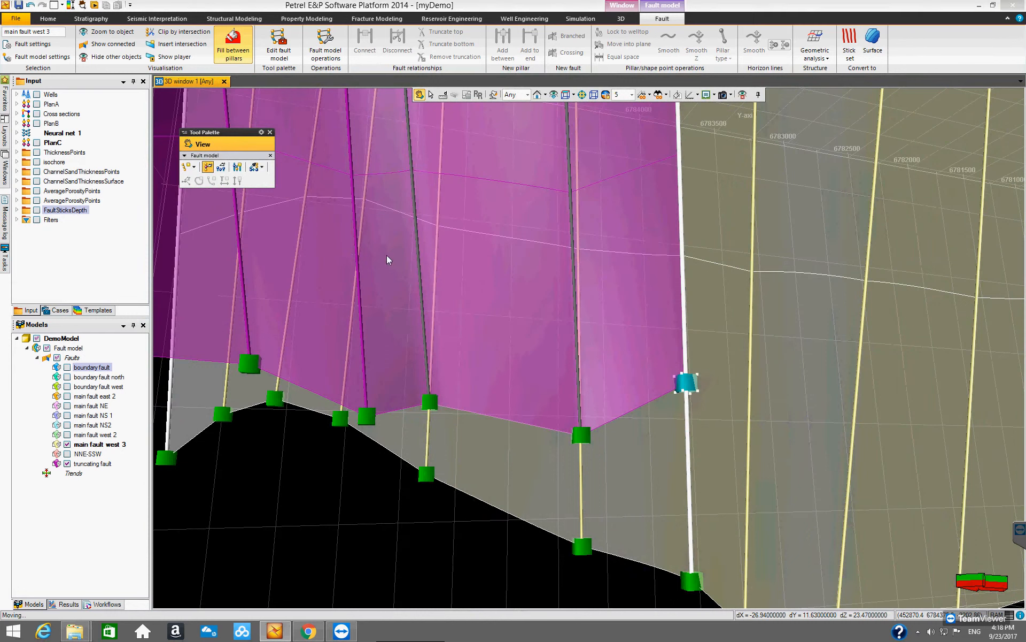
{"action": "left_click", "coordinate": [687, 383]}
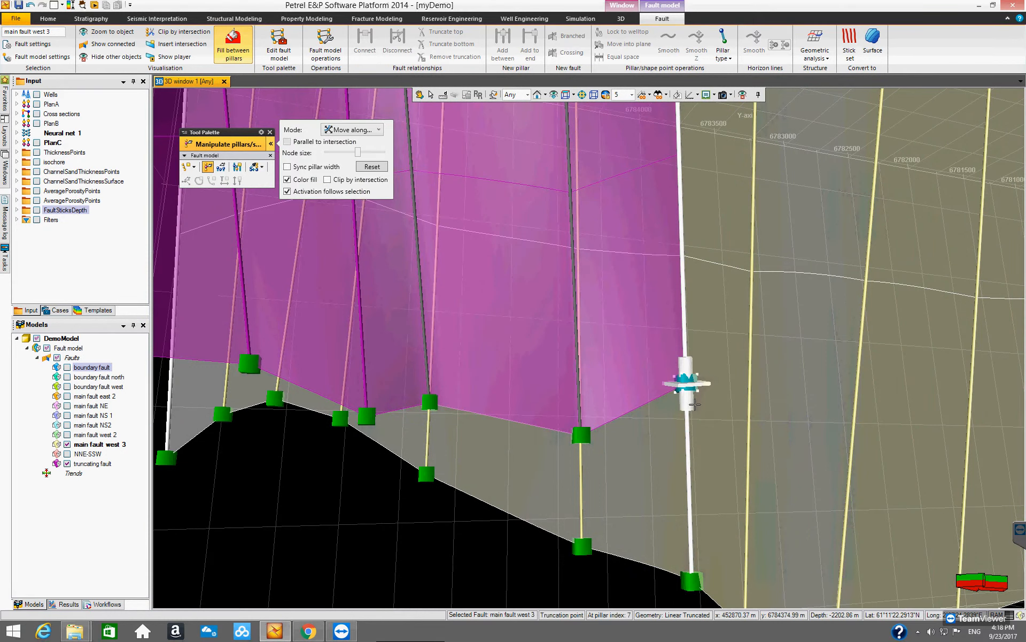
{"action": "left_click_drag", "start_coordinate": [689, 405], "coordinate": [688, 484]}
{"action": "key", "text": "v"}
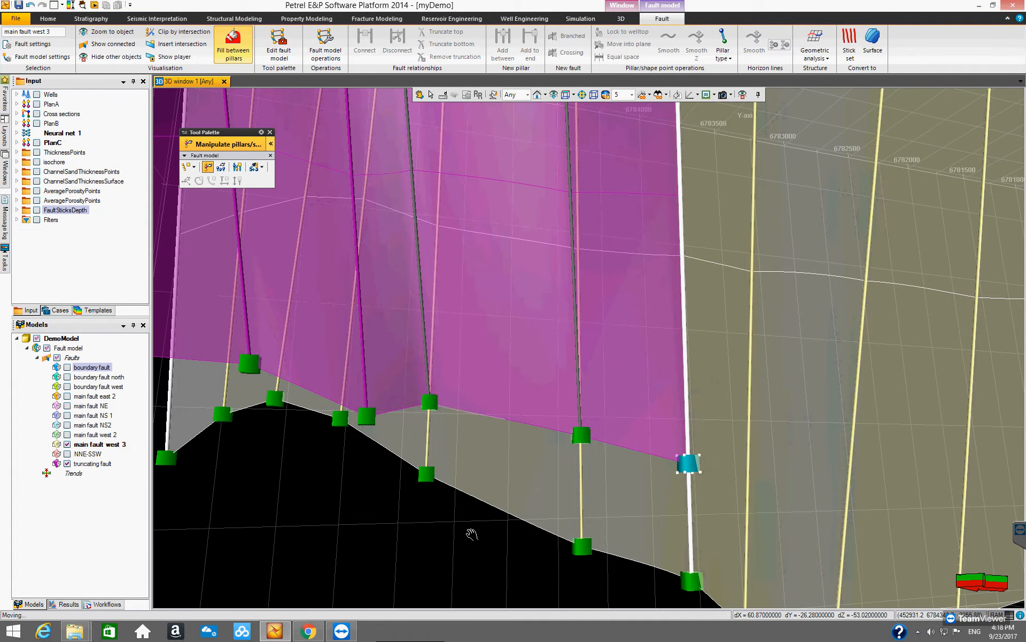
Turn off the fill between pillars and lower the two truncated pillars' bottom points and the shared pillar's truncation point along main fault west 3.
{"action": "left_click_drag", "start_coordinate": [520, 529], "coordinate": [448, 493]}
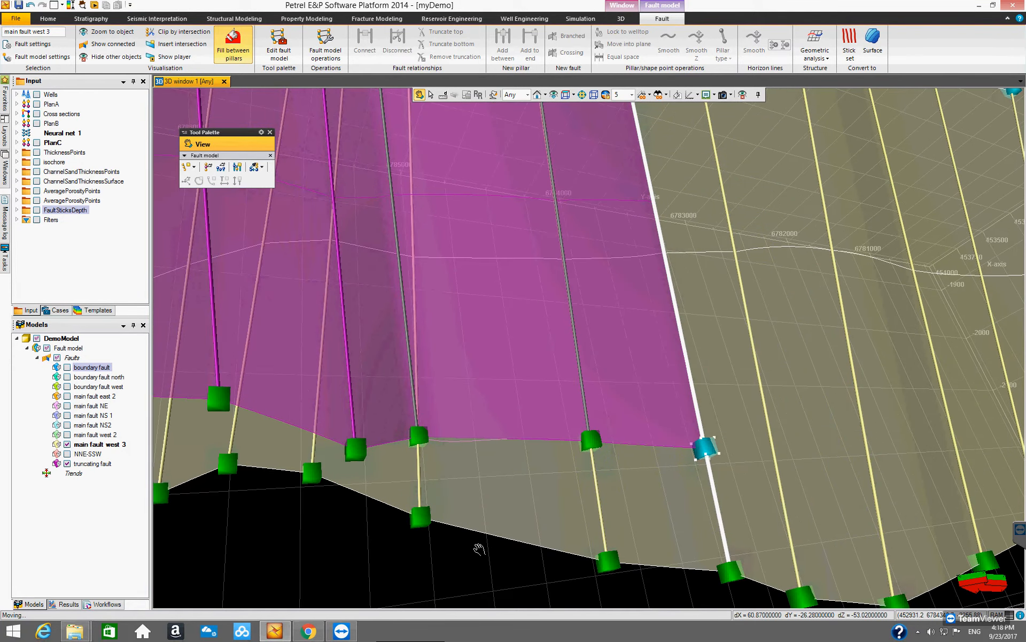
{"action": "left_click", "coordinate": [238, 58]}
{"action": "left_click_drag", "start_coordinate": [488, 476], "coordinate": [323, 303]}
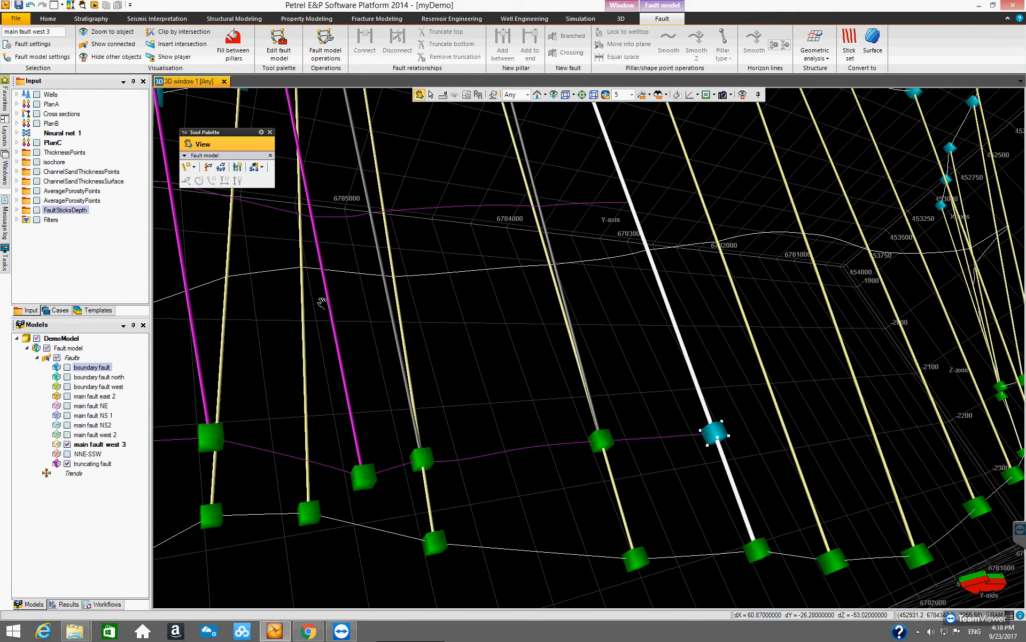
{"action": "left_click", "coordinate": [208, 168]}
{"action": "left_click", "coordinate": [423, 461]}
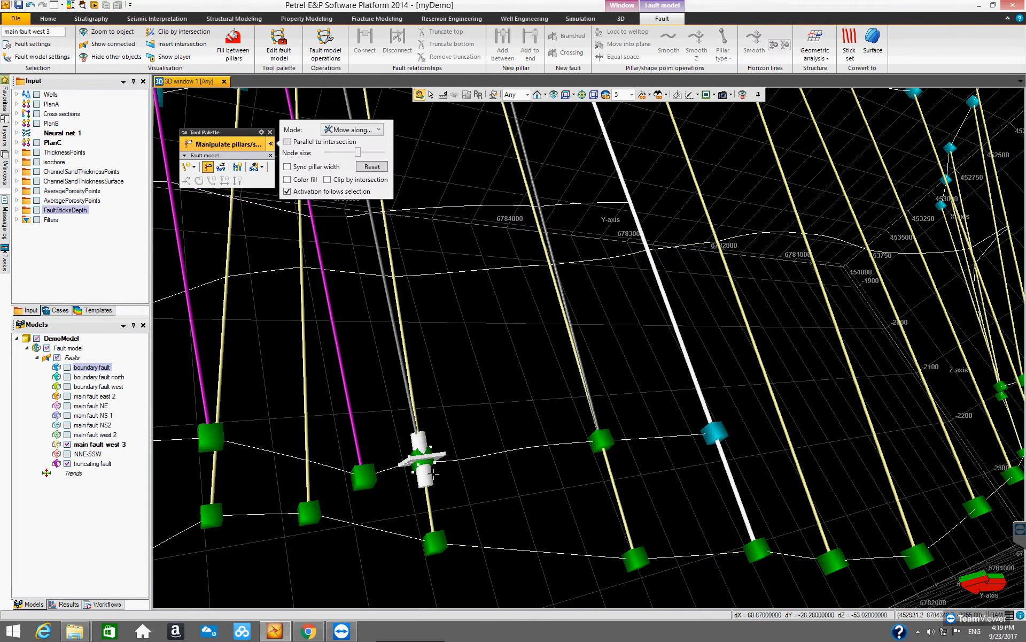
{"action": "left_click_drag", "start_coordinate": [426, 481], "coordinate": [426, 495]}
{"action": "left_click", "coordinate": [606, 444]}
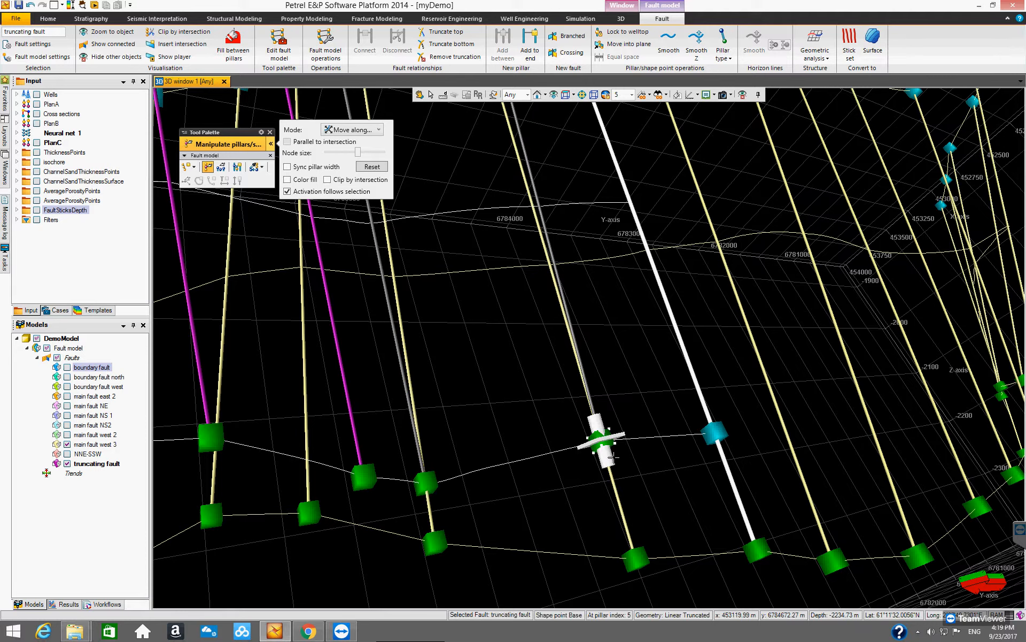
{"action": "left_click_drag", "start_coordinate": [610, 464], "coordinate": [622, 503]}
{"action": "left_click", "coordinate": [716, 431]}
{"action": "left_click_drag", "start_coordinate": [719, 441], "coordinate": [736, 491]}
Fine-tune the truncating fault's lower edge by raising the first truncated pillar's bottom slightly and lowering the other two truncation points.
{"action": "left_click", "coordinate": [425, 483]}
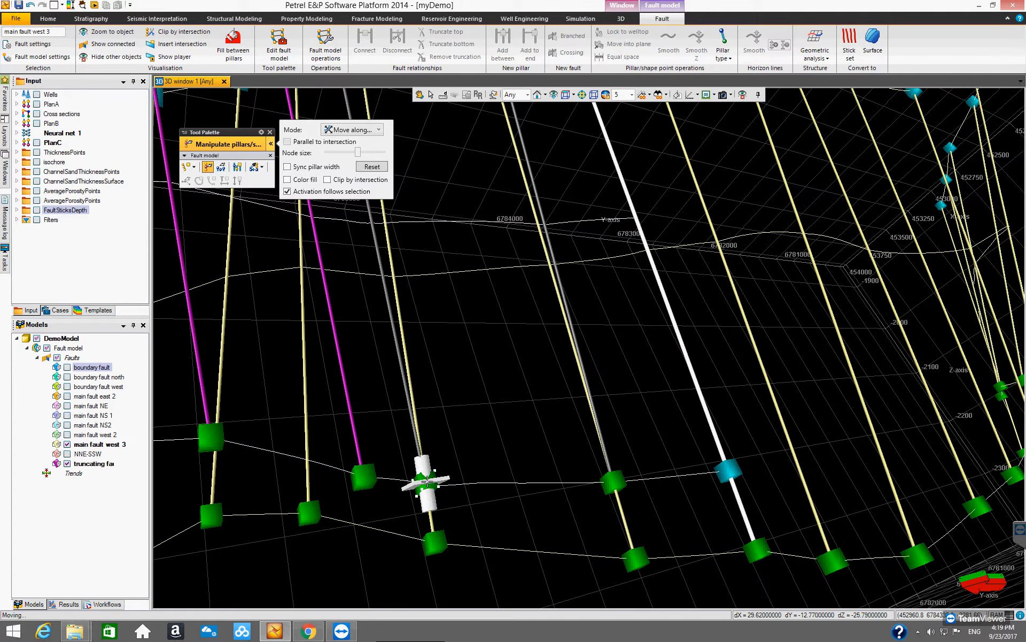
{"action": "left_click_drag", "start_coordinate": [424, 470], "coordinate": [422, 462]}
{"action": "left_click", "coordinate": [616, 481]}
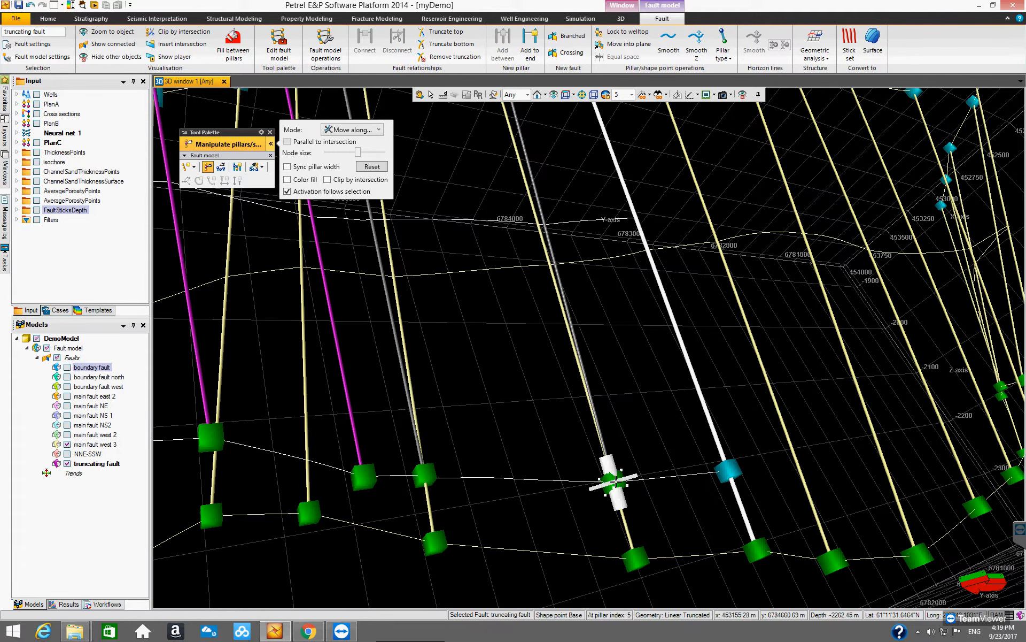
{"action": "left_click_drag", "start_coordinate": [617, 496], "coordinate": [624, 504]}
{"action": "left_click", "coordinate": [728, 471]}
{"action": "left_click_drag", "start_coordinate": [741, 489], "coordinate": [743, 506]}
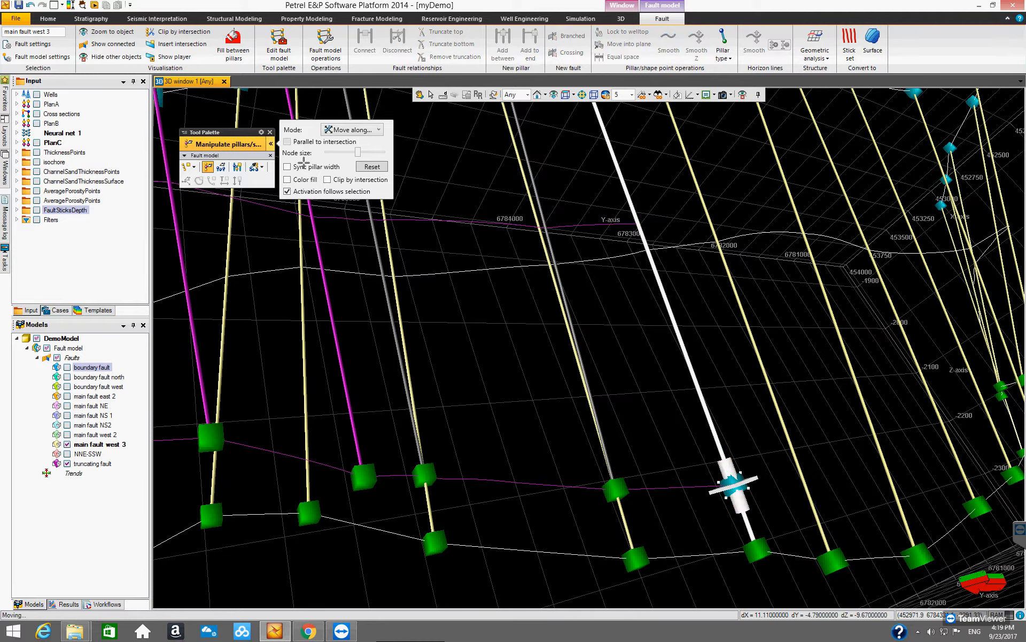
Turn on the fill between pillars and examine the truncating fault's lower edge along the whole of main fault west 3.
{"action": "left_click", "coordinate": [234, 48]}
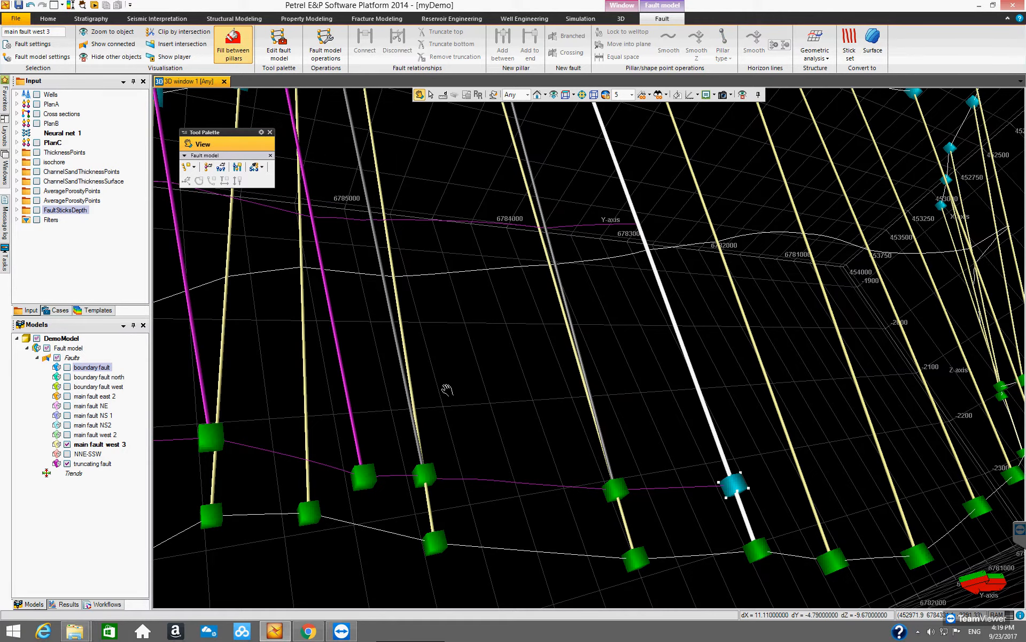
{"action": "left_click_drag", "start_coordinate": [553, 390], "coordinate": [657, 324]}
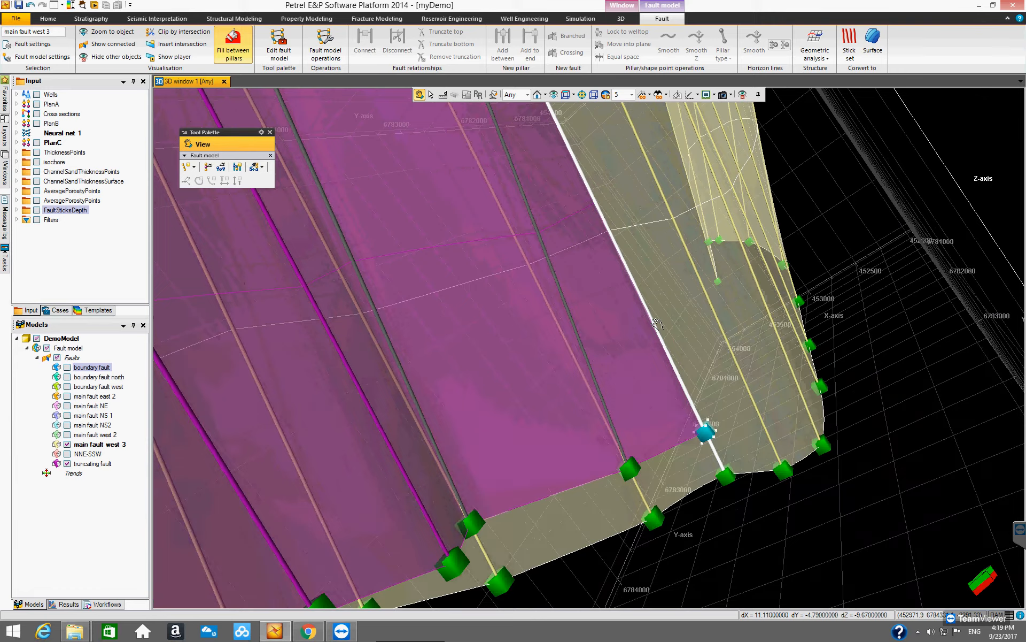
{"action": "left_click", "coordinate": [554, 95]}
{"action": "left_click_drag", "start_coordinate": [545, 405], "coordinate": [647, 499]}
{"action": "left_click_drag", "start_coordinate": [561, 484], "coordinate": [515, 478]}
{"action": "scroll", "coordinate": [514, 478], "scroll_direction": "up", "scroll_amount": 5}
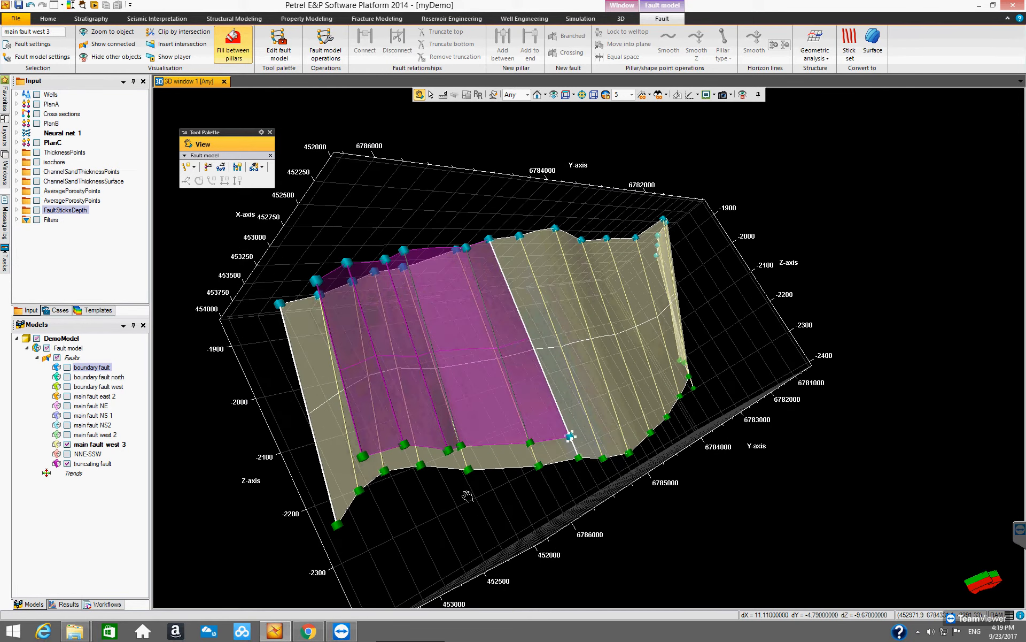
{"action": "scroll", "coordinate": [453, 500], "scroll_direction": "up", "scroll_amount": 5}
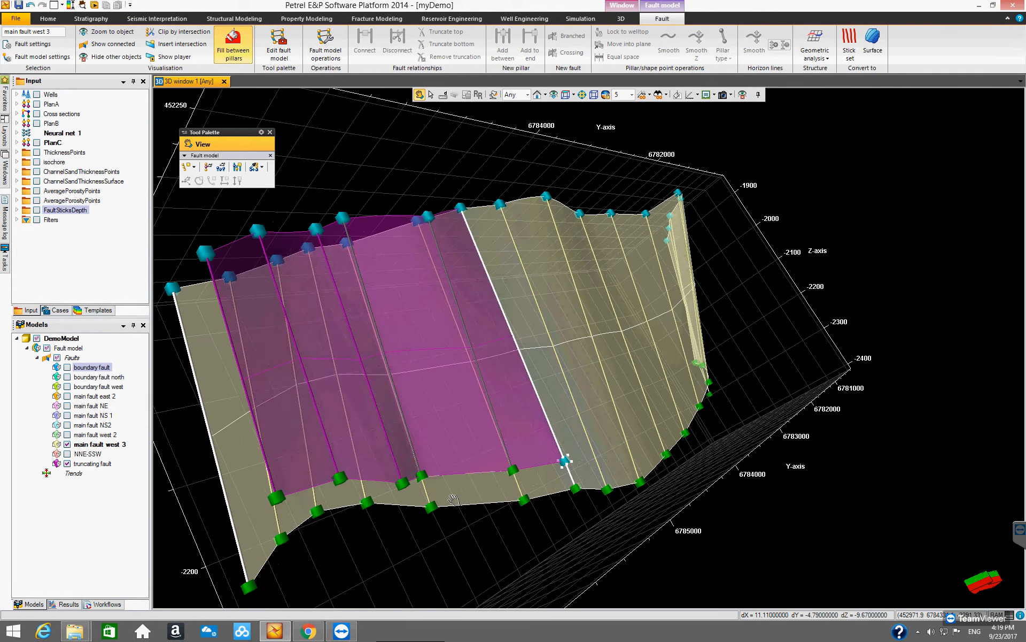
{"action": "left_click_drag", "start_coordinate": [404, 474], "coordinate": [376, 475]}
Nudge the two truncated pillars' bottom points and the shared pillar's truncation point slightly lower to even out the truncating fault's lower edge.
{"action": "left_click", "coordinate": [208, 167]}
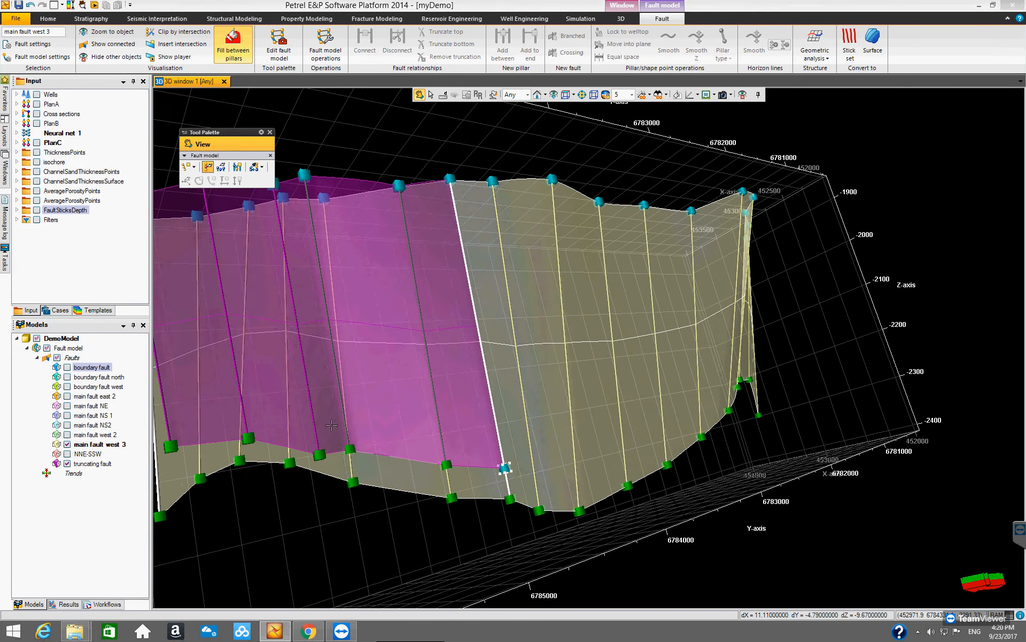
{"action": "left_click", "coordinate": [348, 450]}
{"action": "left_click_drag", "start_coordinate": [350, 460], "coordinate": [348, 453]}
{"action": "left_click", "coordinate": [509, 474]}
{"action": "left_click", "coordinate": [505, 470]}
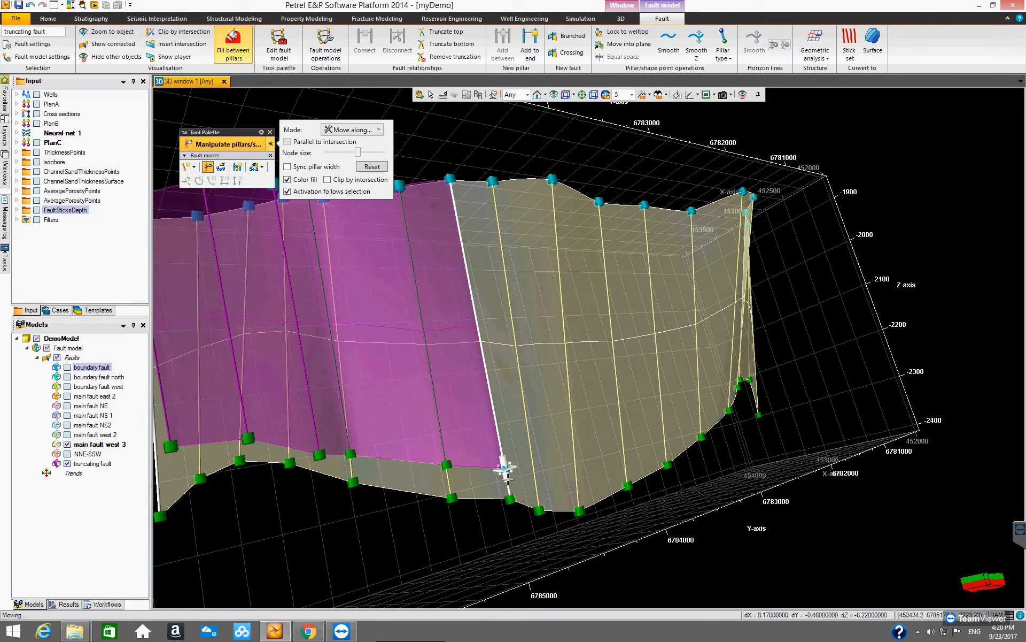
{"action": "left_click_drag", "start_coordinate": [509, 487], "coordinate": [511, 490]}
{"action": "left_click", "coordinate": [444, 465]}
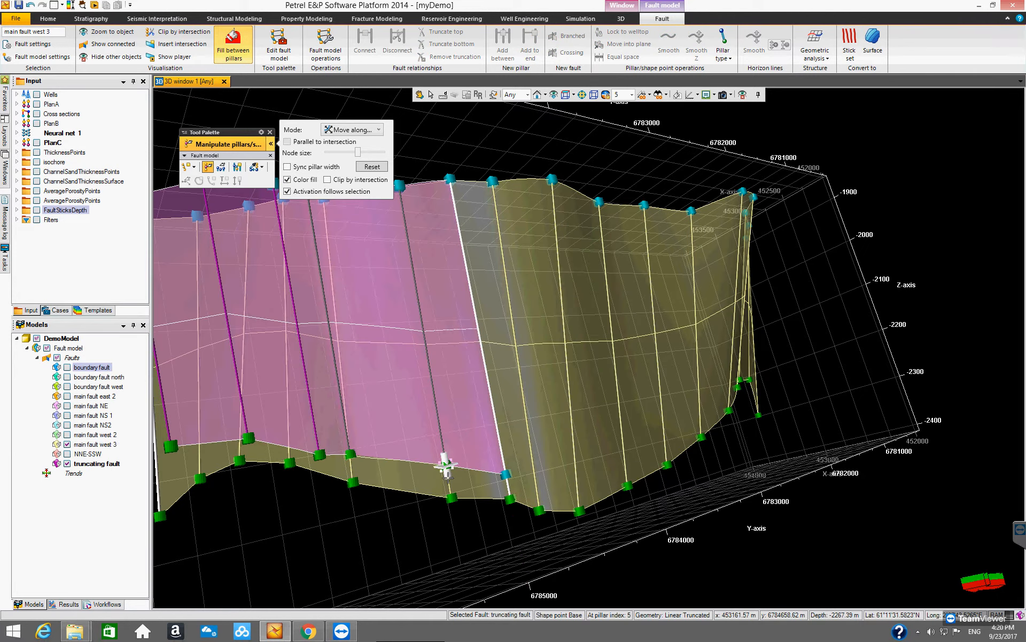
{"action": "left_click", "coordinate": [447, 469]}
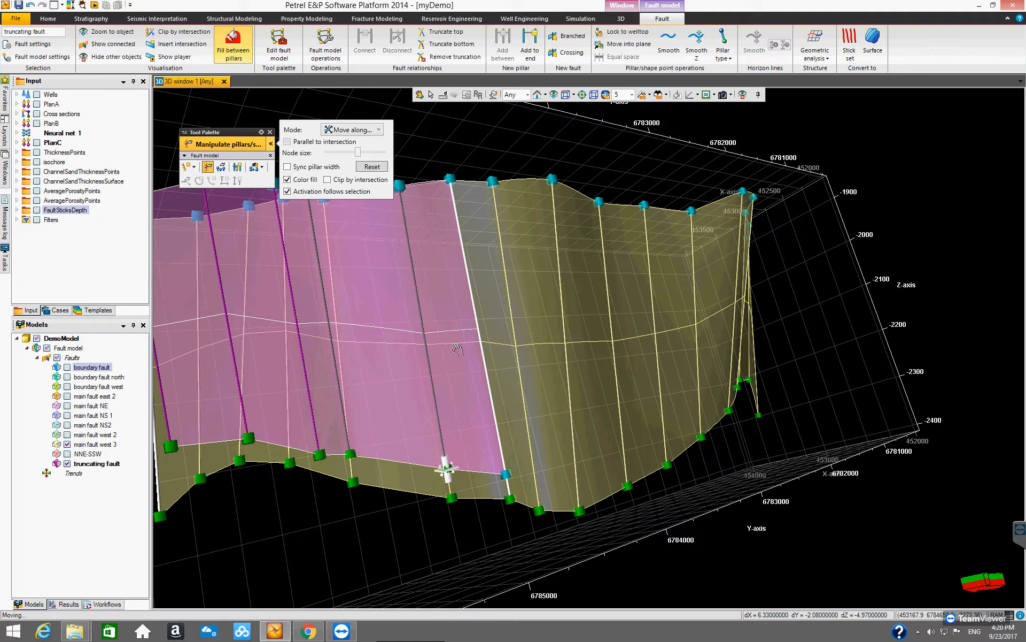
{"action": "key", "text": "Escape"}
Display all faults of the fault model together in the 3D window.
{"action": "left_click_drag", "start_coordinate": [483, 262], "coordinate": [483, 431]}
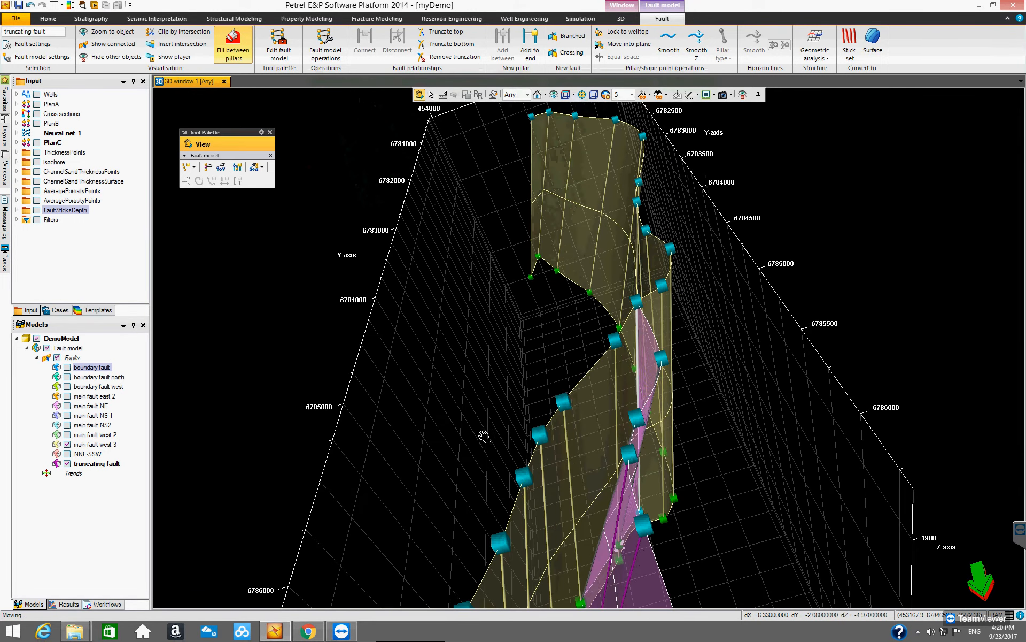
{"action": "left_click", "coordinate": [57, 358]}
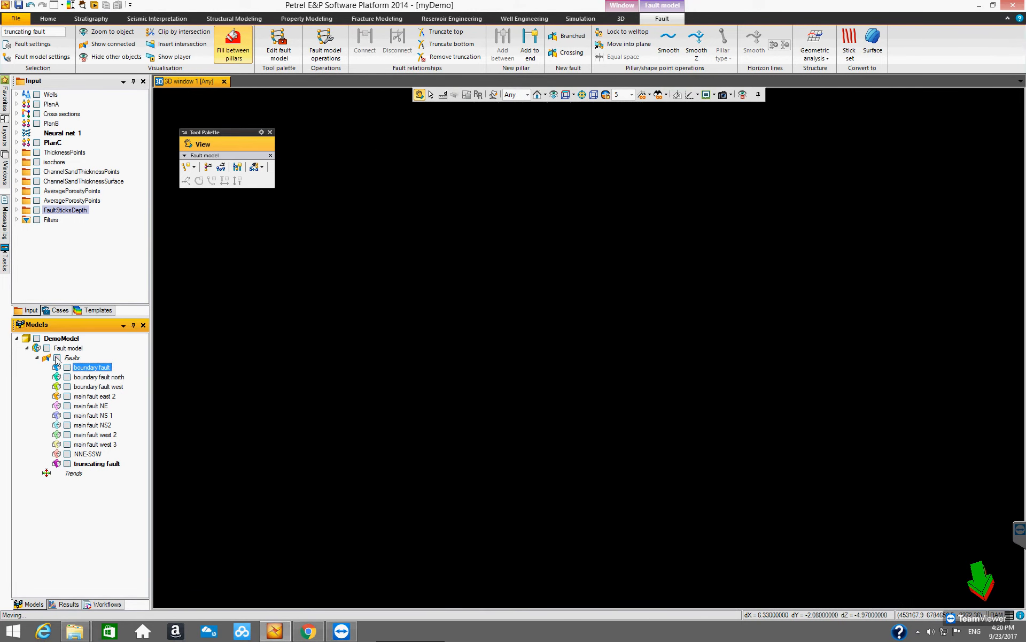
{"action": "left_click_drag", "start_coordinate": [485, 424], "coordinate": [513, 69]}
{"action": "scroll", "coordinate": [551, 97], "scroll_direction": "down", "scroll_amount": 4}
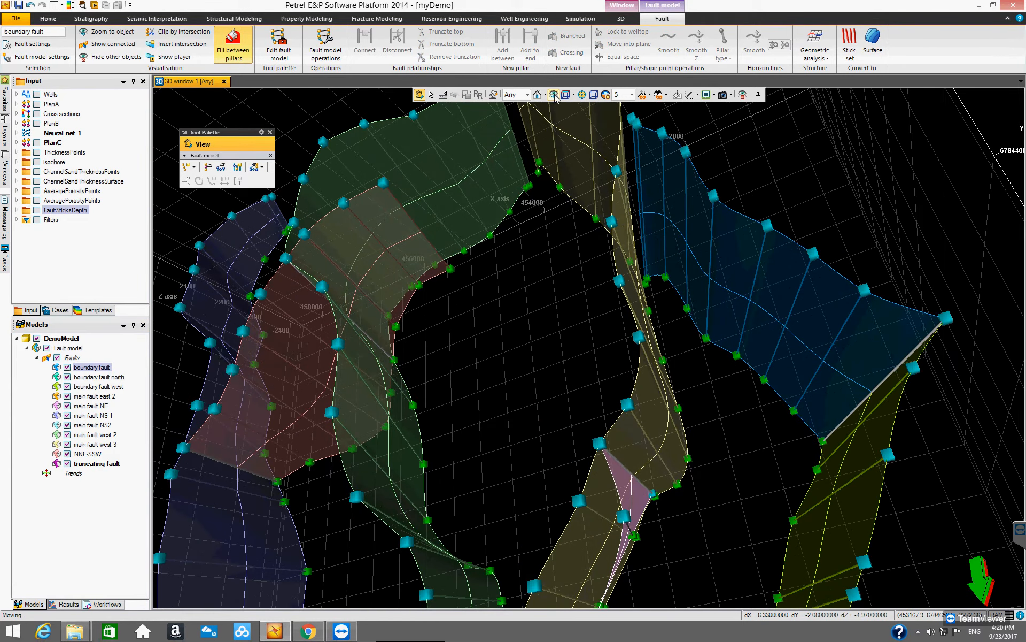
Examine the complete fault model from several angles to review how its faults connect and truncate each other.
{"action": "scroll", "coordinate": [601, 411], "scroll_direction": "down", "scroll_amount": 5}
{"action": "left_click_drag", "start_coordinate": [624, 449], "coordinate": [684, 463]}
{"action": "left_click_drag", "start_coordinate": [619, 473], "coordinate": [708, 480]}
{"action": "left_click_drag", "start_coordinate": [675, 513], "coordinate": [633, 346]}
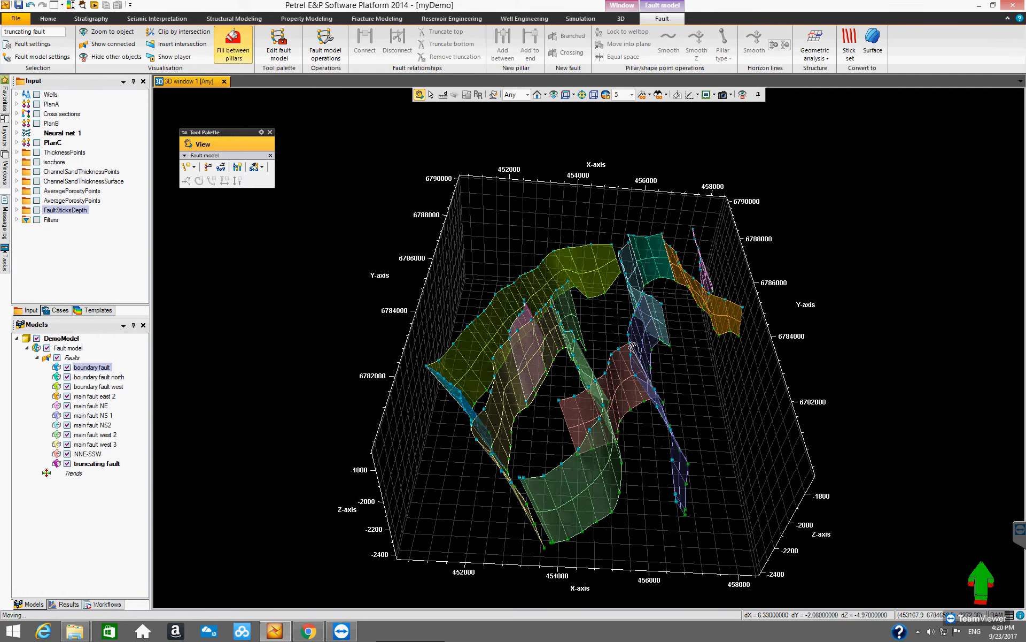
{"action": "left_click_drag", "start_coordinate": [689, 382], "coordinate": [502, 423]}
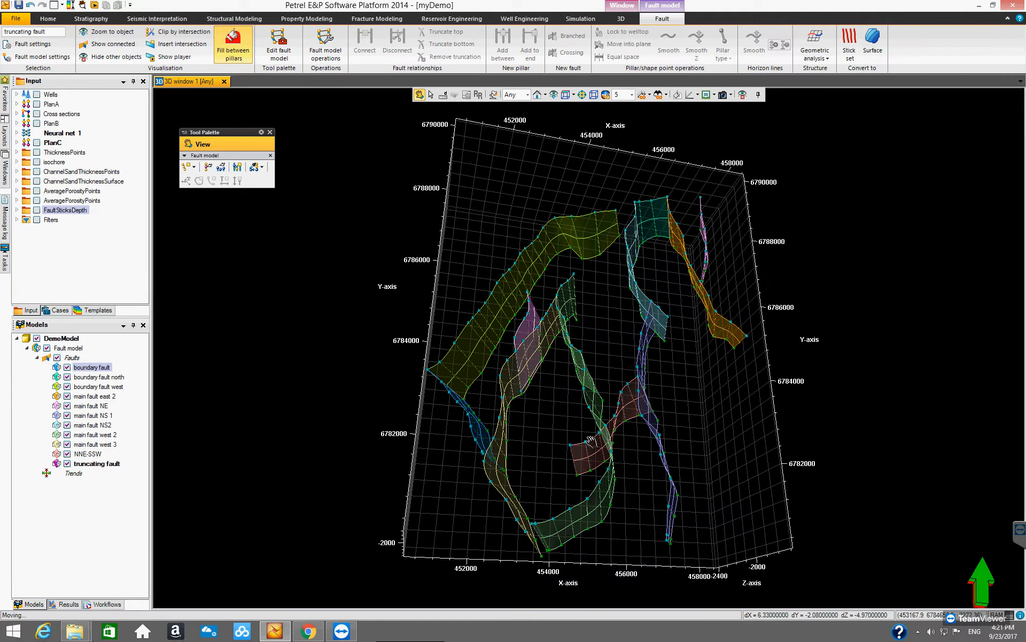
{"action": "left_click_drag", "start_coordinate": [574, 408], "coordinate": [598, 410]}
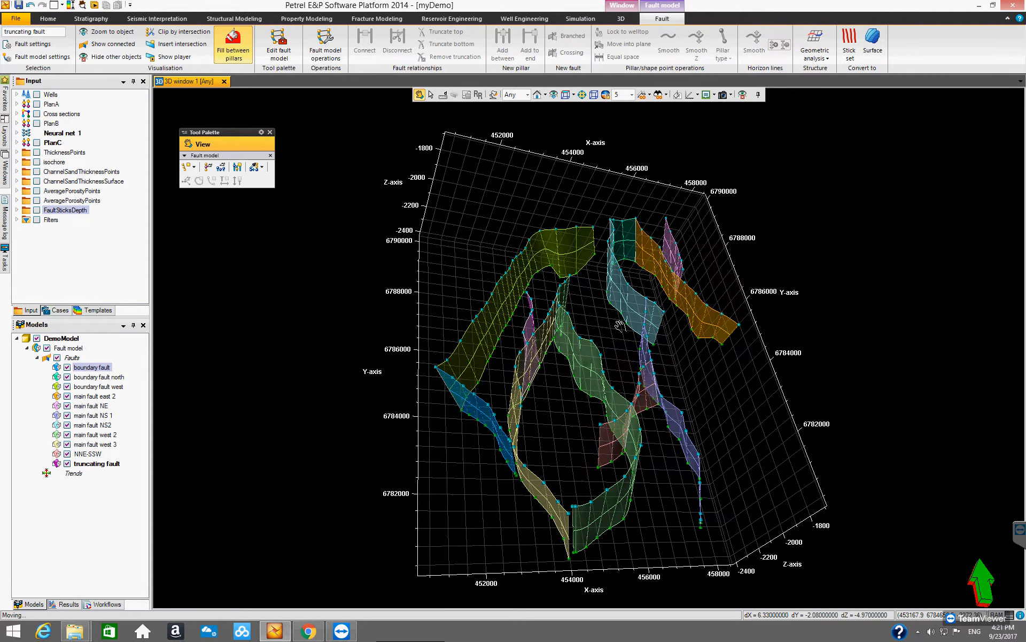
{"action": "left_click_drag", "start_coordinate": [613, 333], "coordinate": [524, 338]}
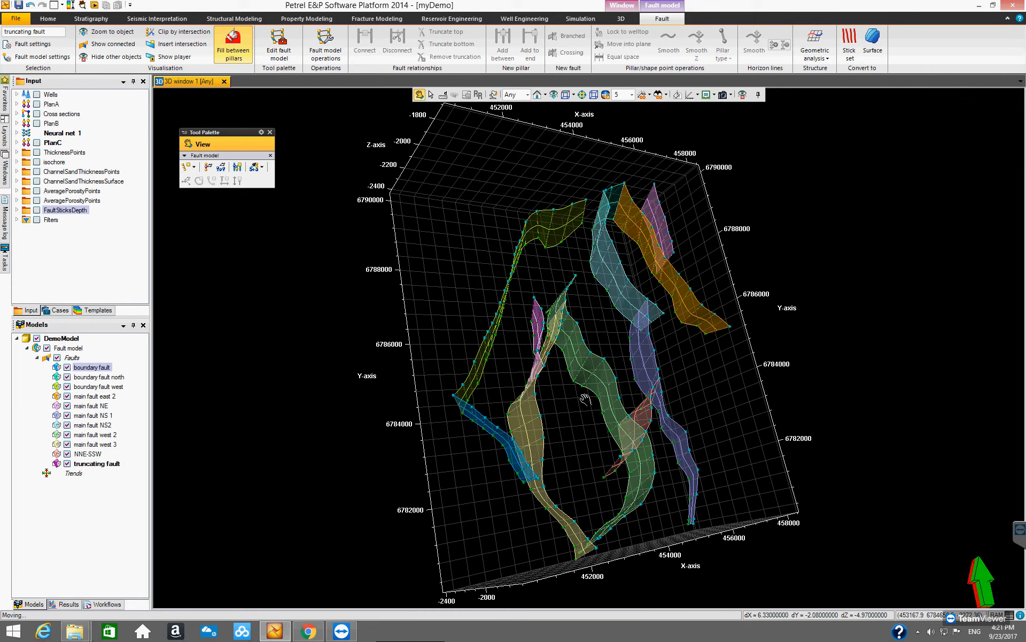
{"action": "left_click_drag", "start_coordinate": [577, 467], "coordinate": [680, 456]}
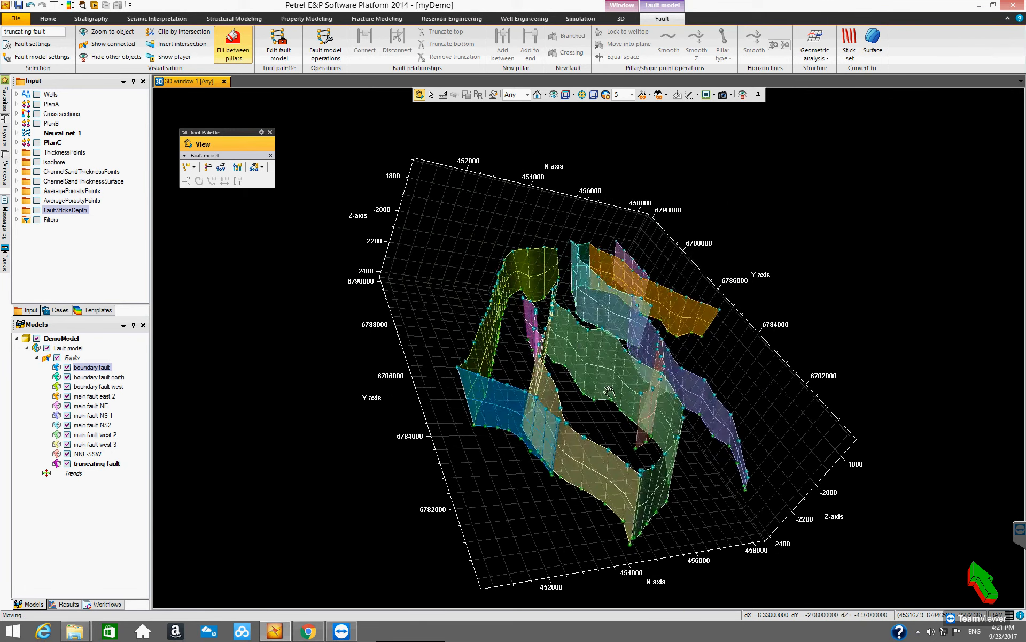
Open a new 2D window and display the complete fault model with all its faults in map view.
{"action": "left_click_drag", "start_coordinate": [486, 415], "coordinate": [418, 375]}
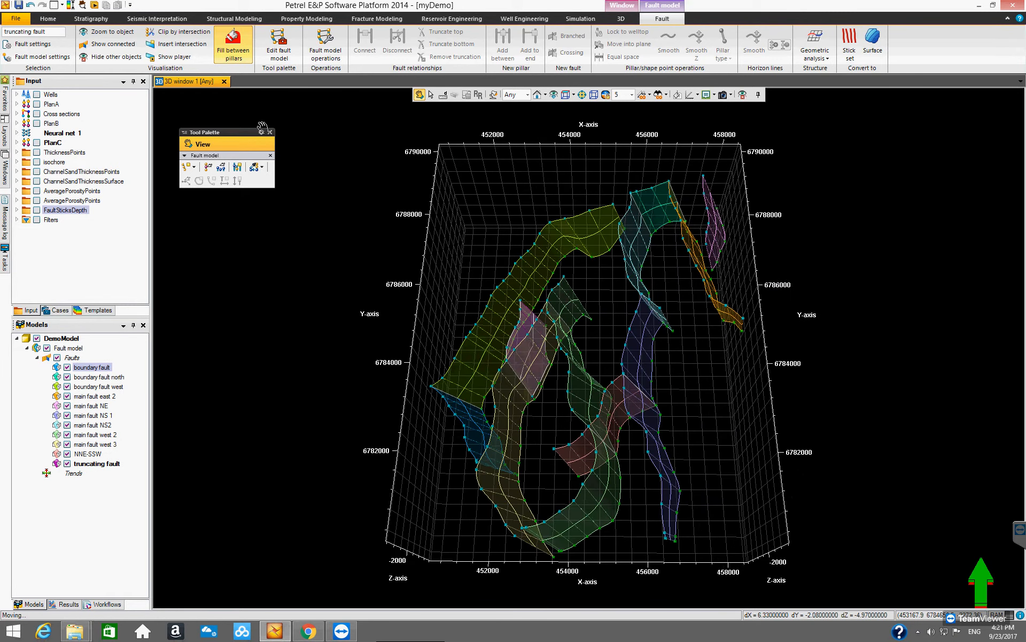
{"action": "left_click", "coordinate": [61, 6]}
{"action": "left_click", "coordinate": [70, 18]}
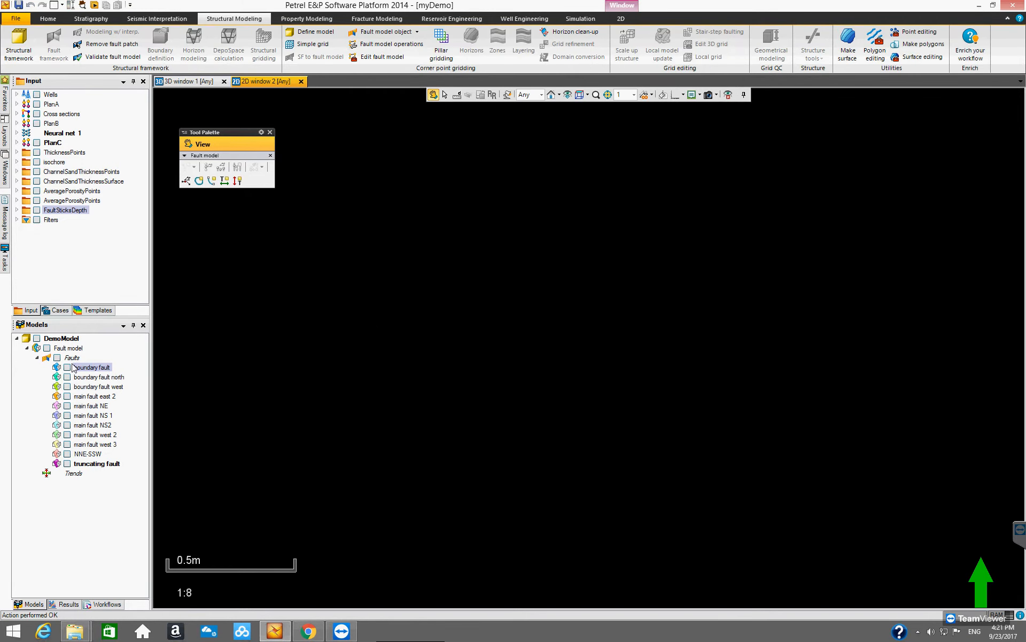
{"action": "left_click", "coordinate": [46, 348]}
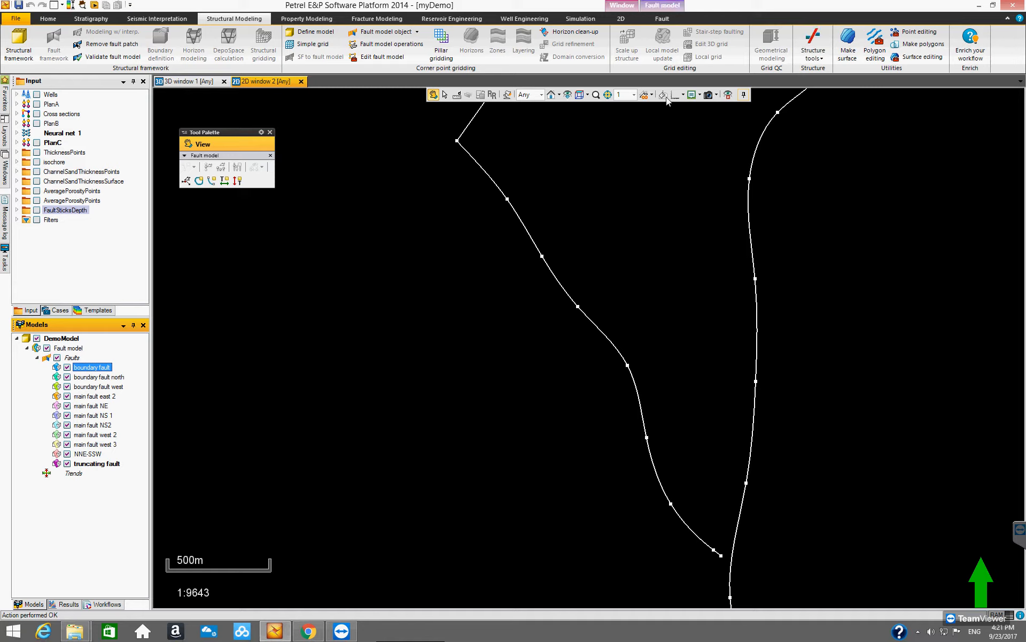
{"action": "left_click", "coordinate": [568, 95]}
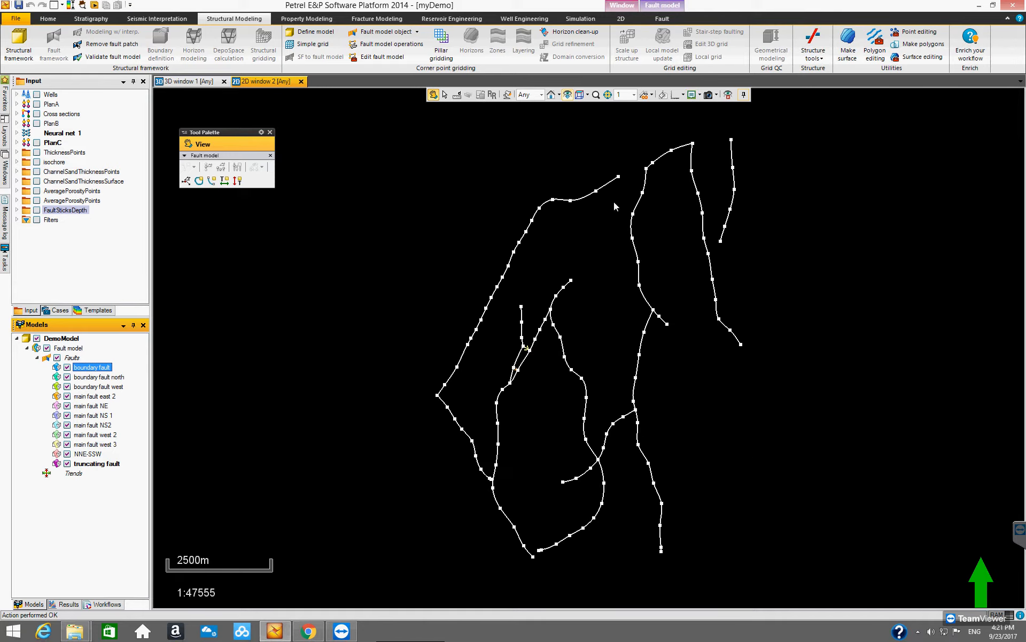
Turn on the axis for the 2D window and examine the layout of the fault traces in map view.
{"action": "left_click", "coordinate": [683, 95]}
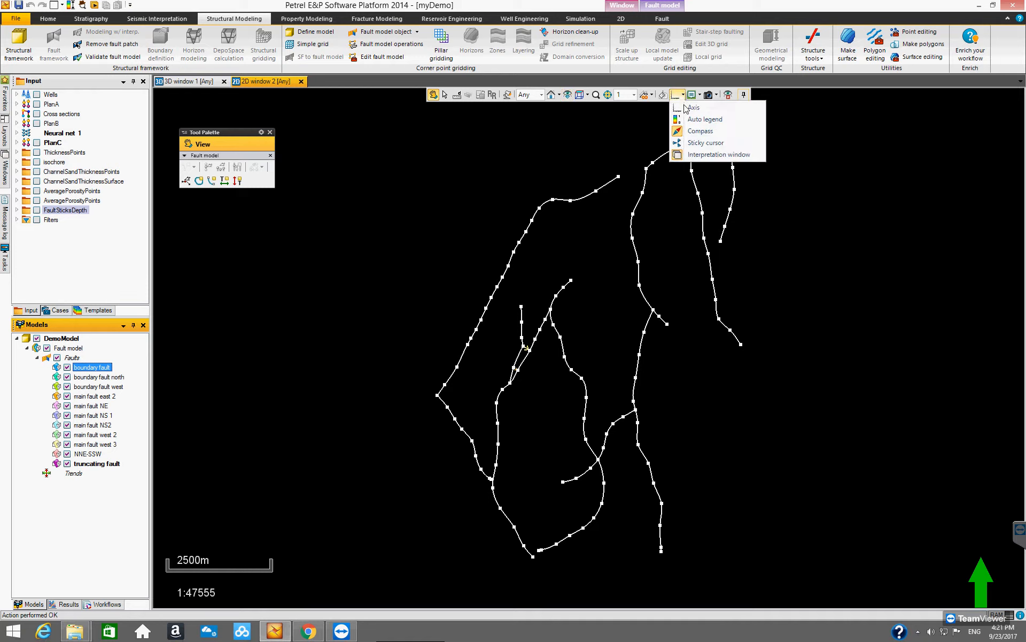
{"action": "left_click", "coordinate": [693, 107]}
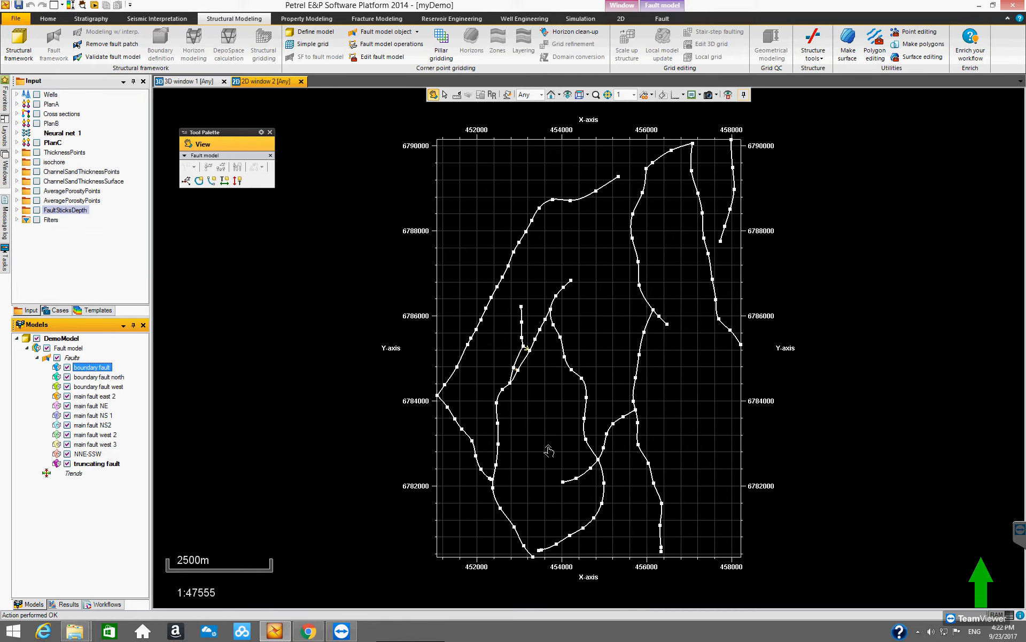
{"action": "scroll", "coordinate": [549, 457], "scroll_direction": "up", "scroll_amount": 2}
{"action": "scroll", "coordinate": [547, 449], "scroll_direction": "down", "scroll_amount": 3}
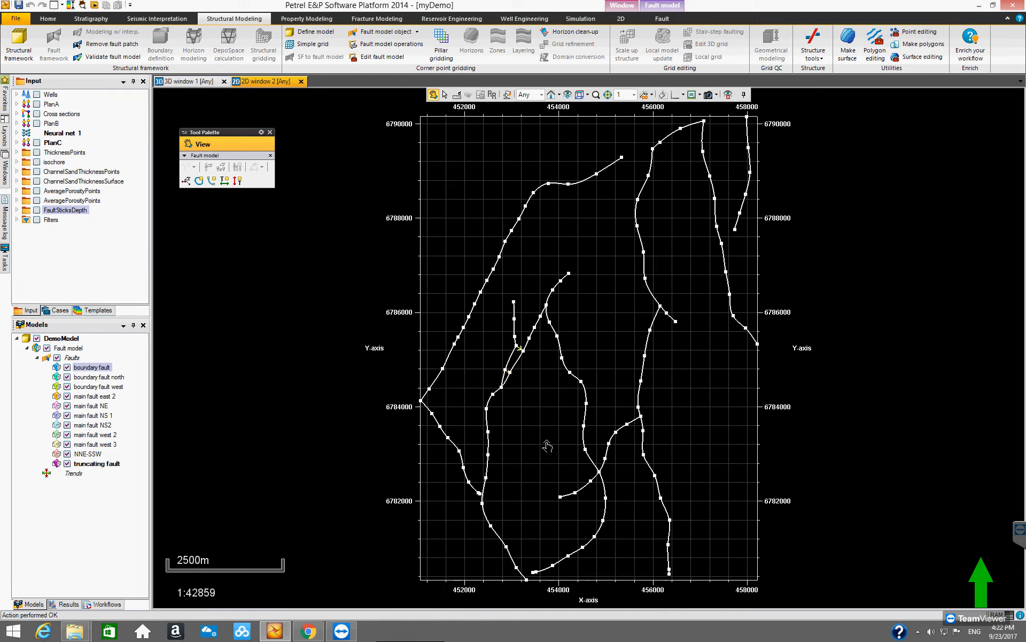
{"action": "left_click", "coordinate": [510, 311]}
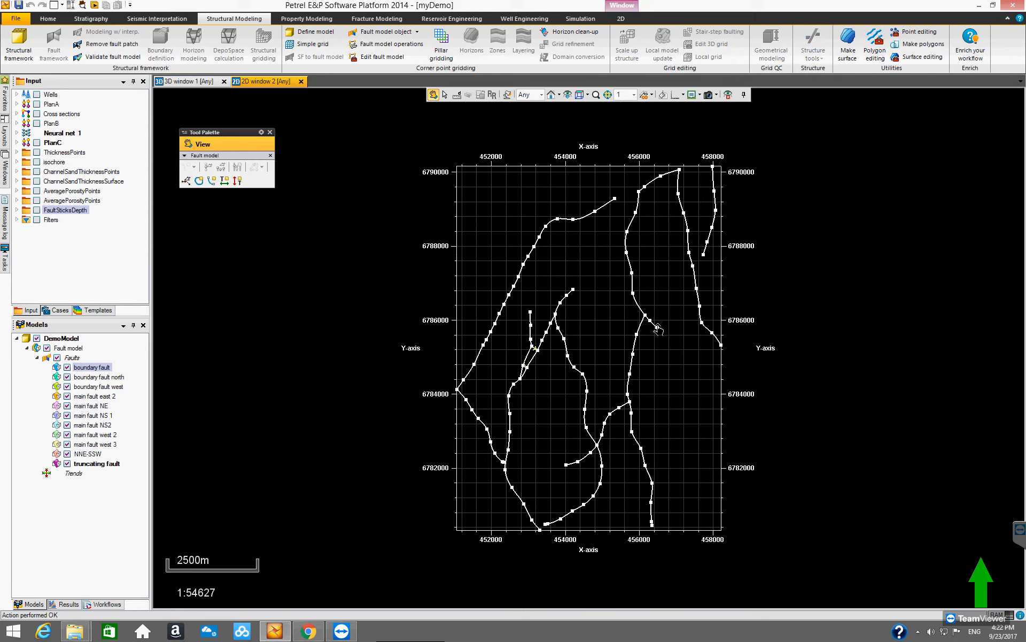
{"action": "scroll", "coordinate": [683, 387], "scroll_direction": "up", "scroll_amount": 4}
{"action": "scroll", "coordinate": [686, 389], "scroll_direction": "down", "scroll_amount": 2}
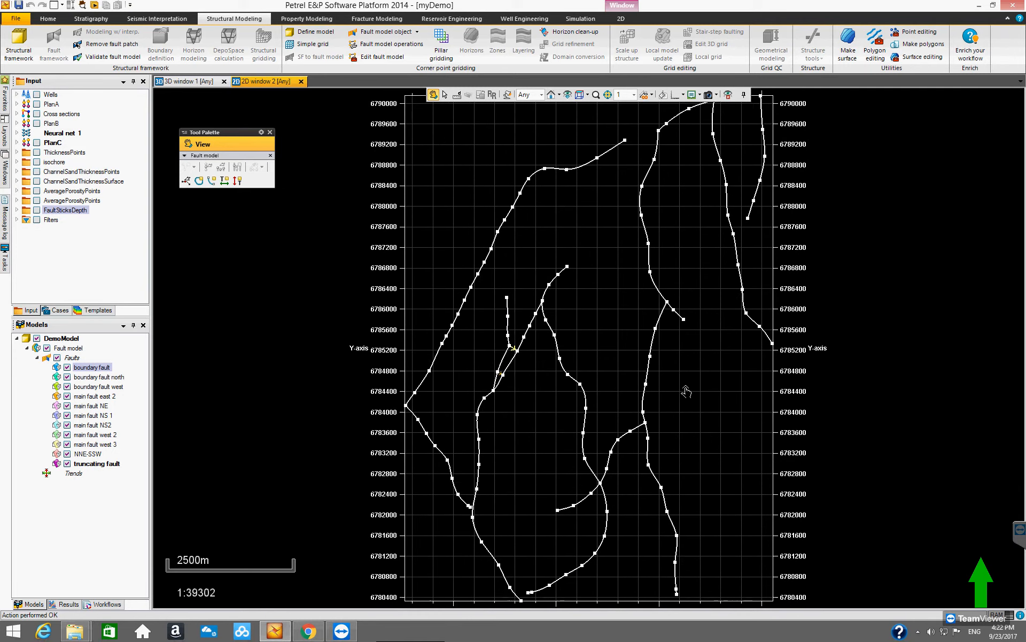